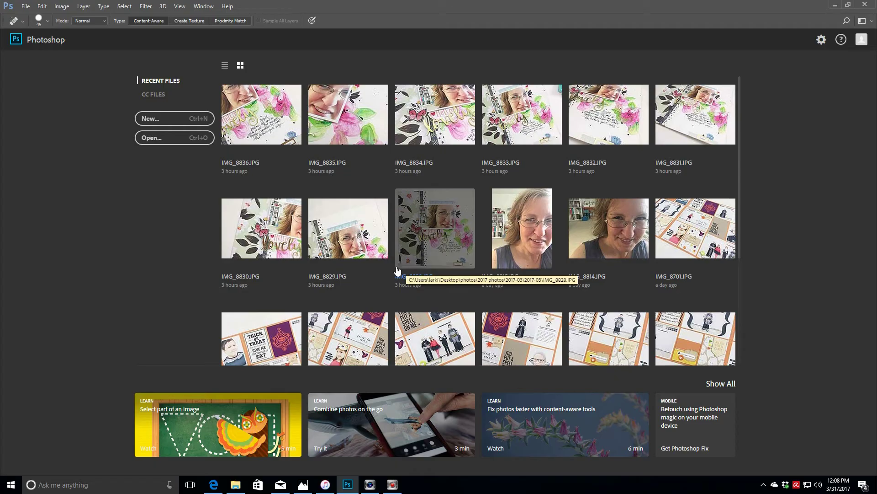
- Browse for images to open, going to the 19-25 subfolder of 2017-02 inside 2017 photos
left_click(26, 6)
left_click(32, 25)
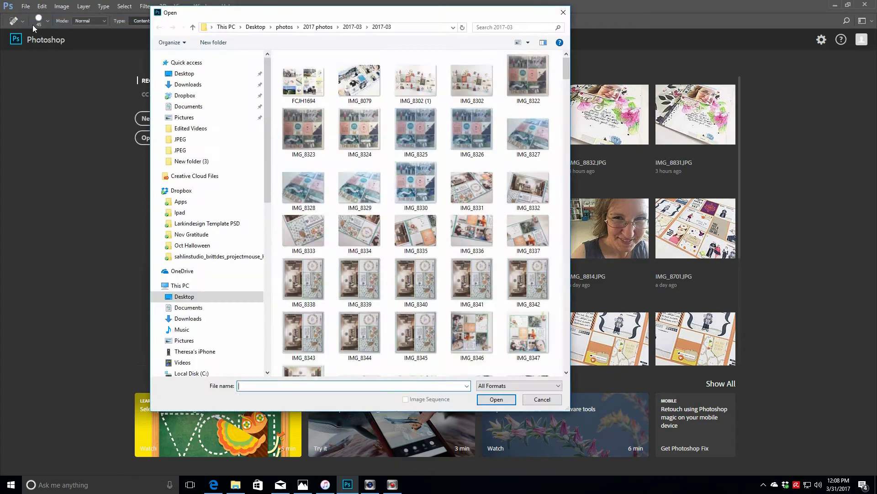
left_click(307, 28)
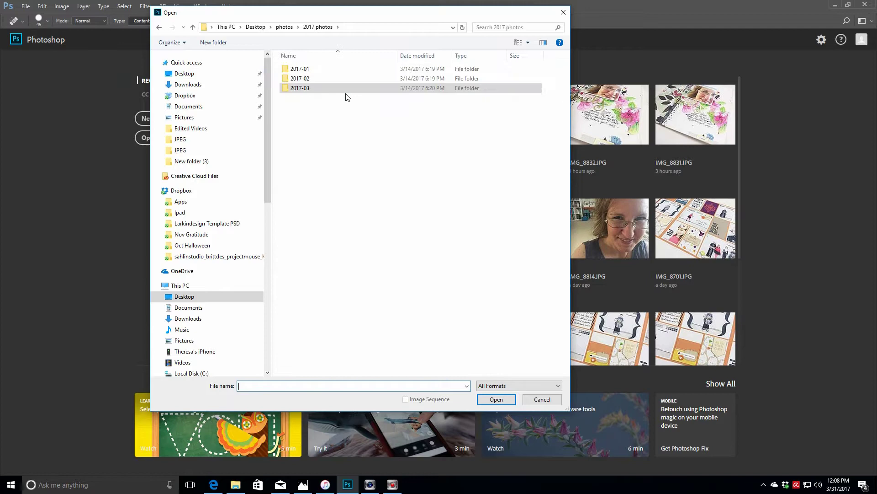
double_click(317, 77)
double_click(402, 84)
left_click(352, 27)
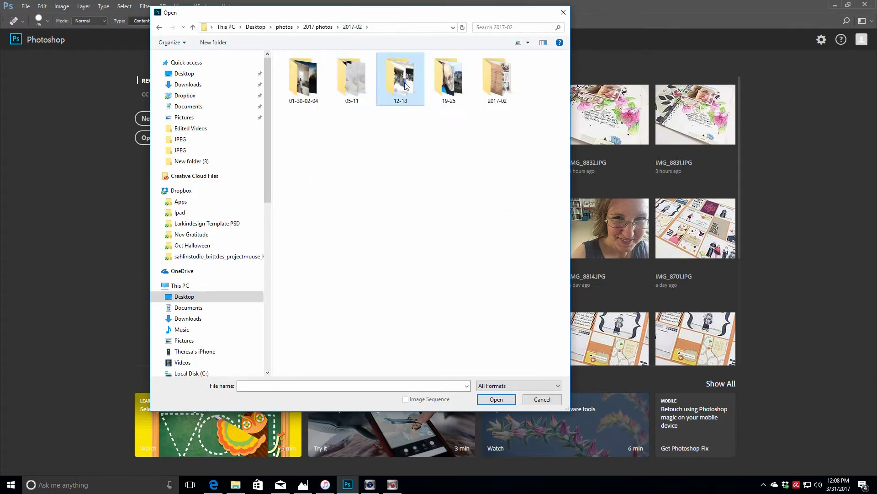
double_click(450, 80)
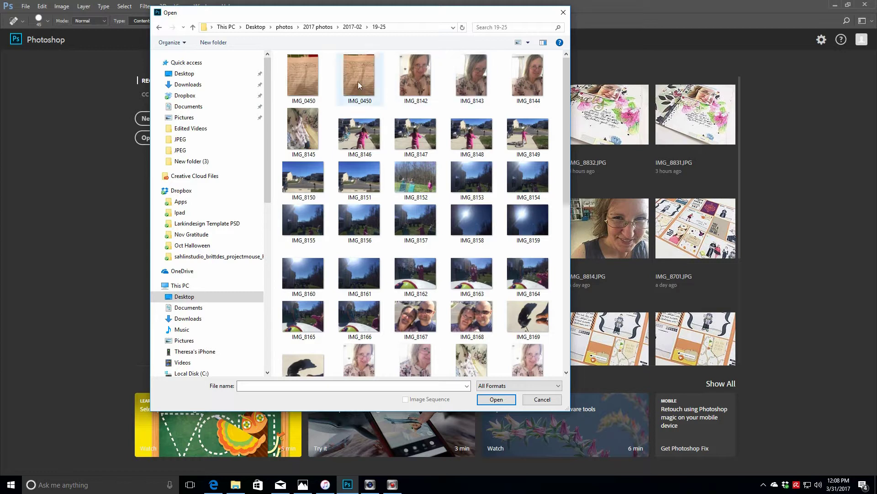
- Start a multiple selection of photos with the second IMG_0450, IMG_8149 and IMG_8173
left_click(304, 135, "ctrl")
left_click(528, 134, "ctrl")
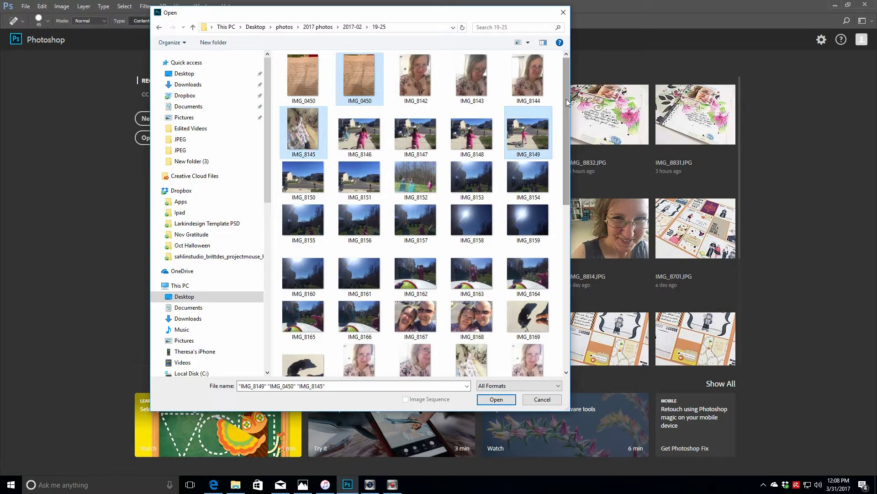
left_click_drag(566, 99, 564, 180)
left_click(305, 104, "ctrl")
left_click(472, 209, "ctrl")
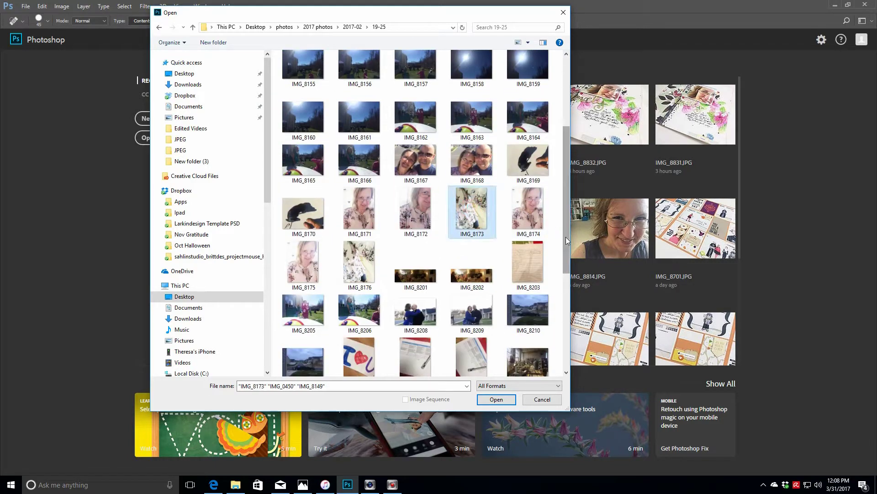
- Add IMG_8202, IMG_8205, IMG_8206, IMG_8208, IMG_8212, IMG_8214 and IMG_8219 to the photo selection
left_click_drag(567, 228, 580, 303)
left_click(470, 124, "ctrl")
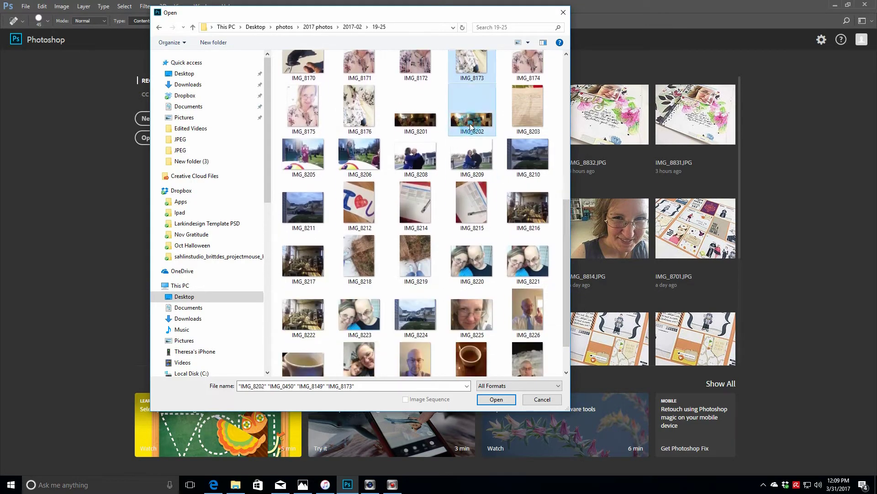
left_click(304, 154, "ctrl")
left_click(359, 153, "ctrl")
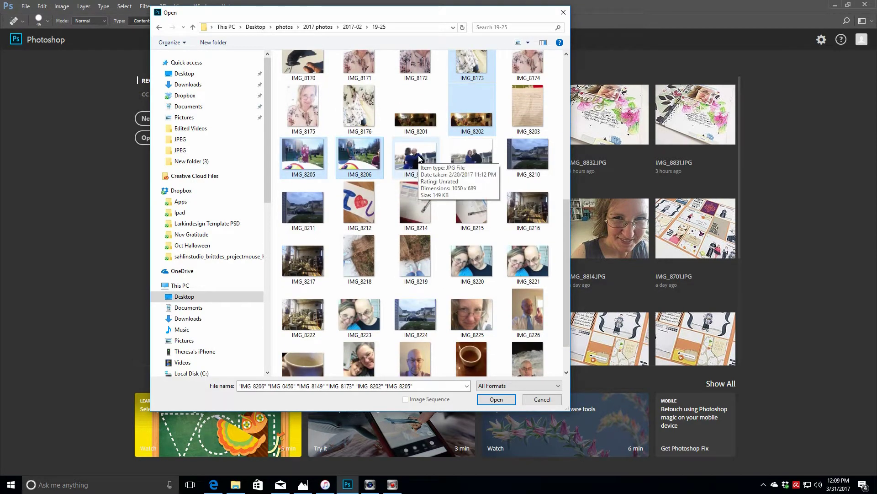
left_click(419, 158, "ctrl")
left_click(415, 253, "ctrl")
left_click(415, 205, "ctrl")
left_click(360, 205, "ctrl")
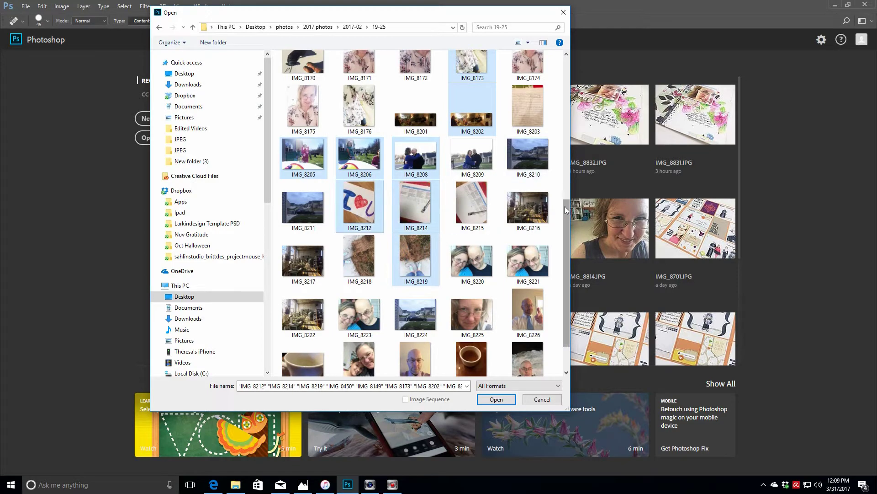
- Add IMG_8222, IMG_8224, IMG_8226, IMG_8228 and IMG_8231 to the photo selection
left_click_drag(565, 206, 569, 242)
left_click(414, 251, "ctrl")
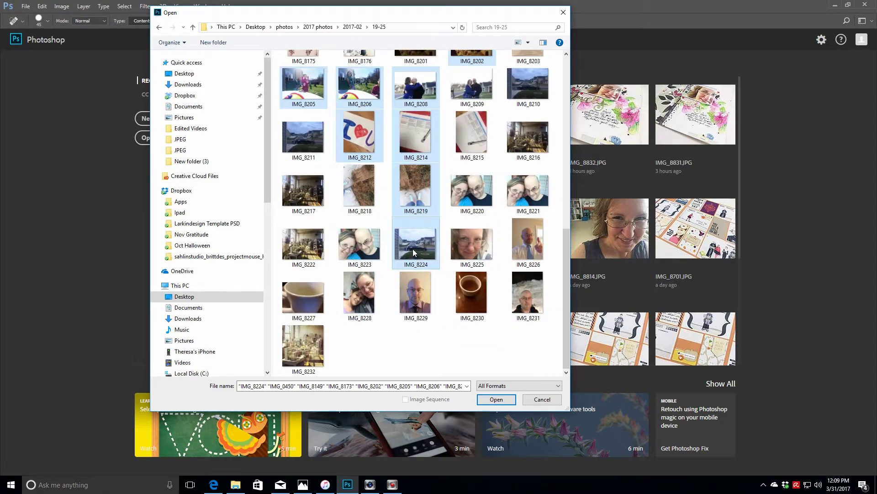
left_click(303, 243, "ctrl")
left_click(528, 238, "ctrl")
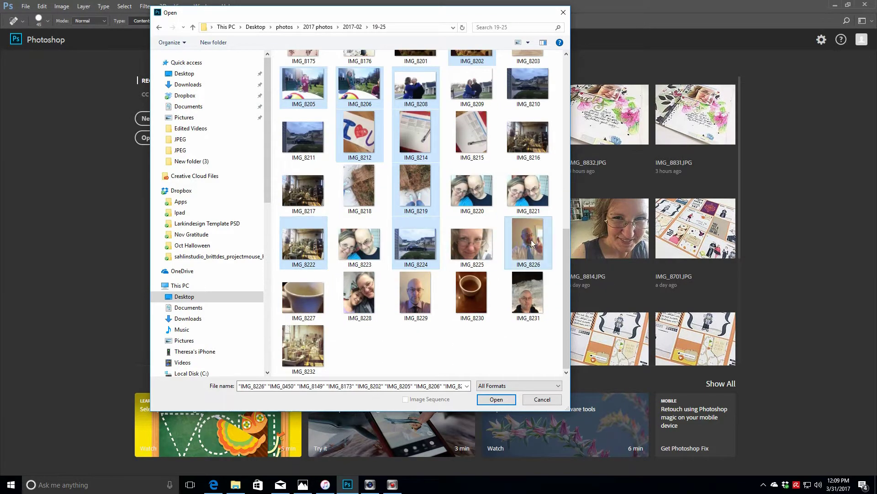
left_click(531, 301, "ctrl")
left_click(366, 310, "ctrl")
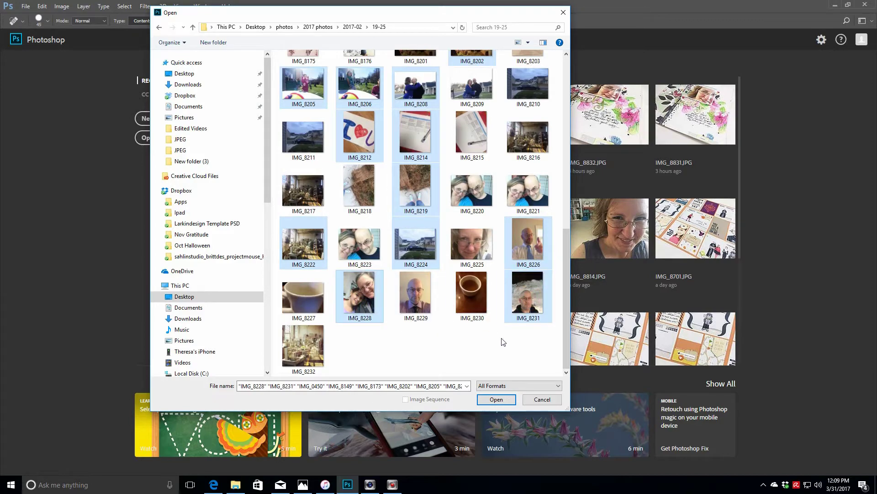
- Add IMG_8169 to the selection and open all the selected photos
left_click_drag(561, 352, 561, 262)
left_click(528, 128, "ctrl")
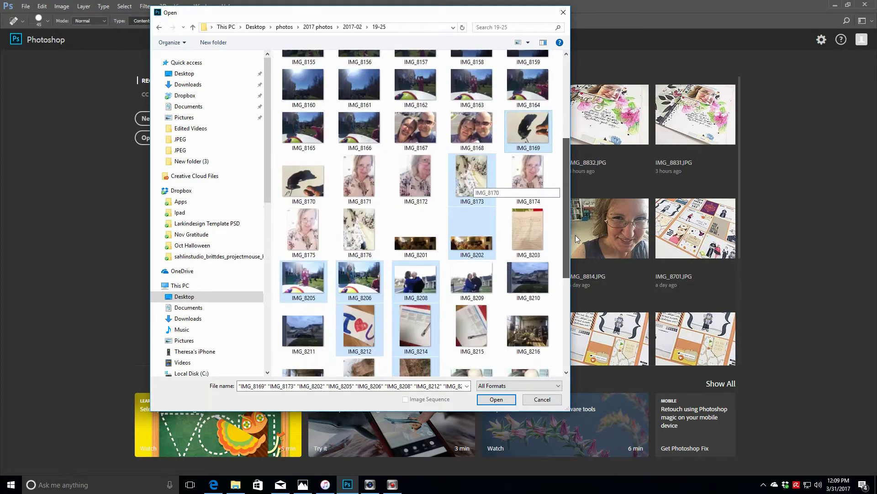
scroll(575, 235, "down", 5)
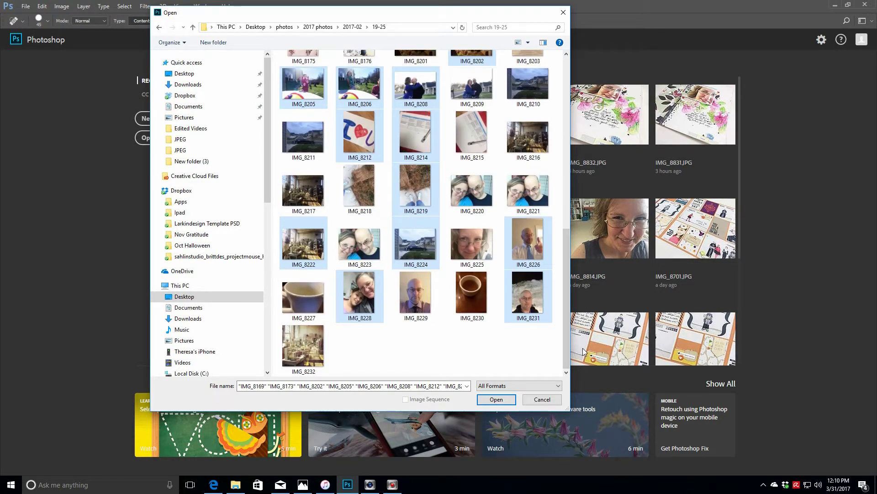
left_click(496, 399)
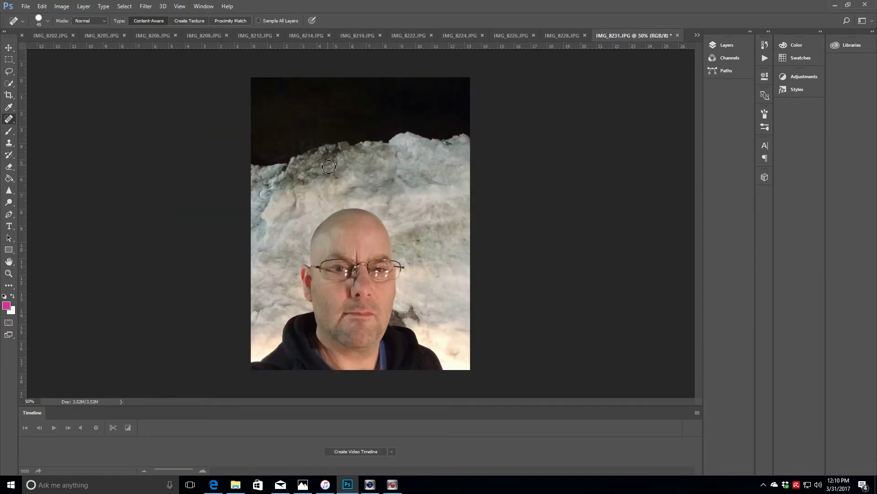
- Look through the photo thumbnails in the 12-18 and 05-11 subfolders of 2017-02 for further pictures, without opening any
left_click(26, 7)
left_click(28, 26)
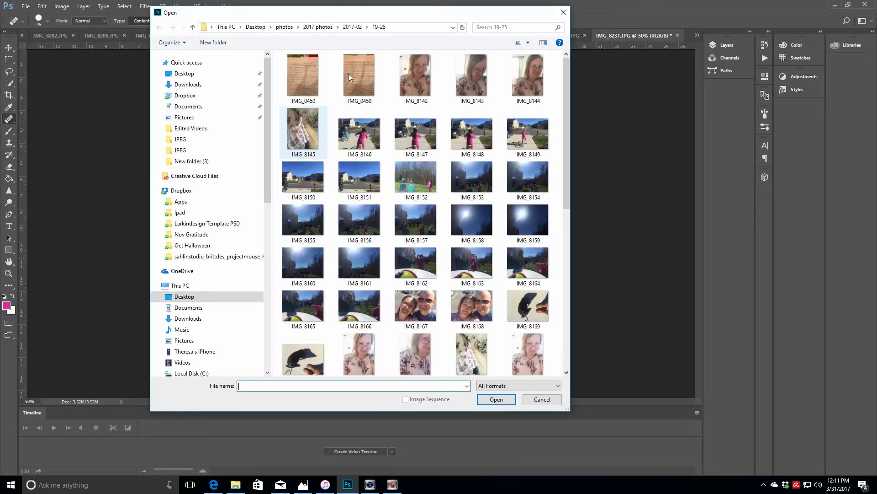
left_click(353, 27)
double_click(401, 83)
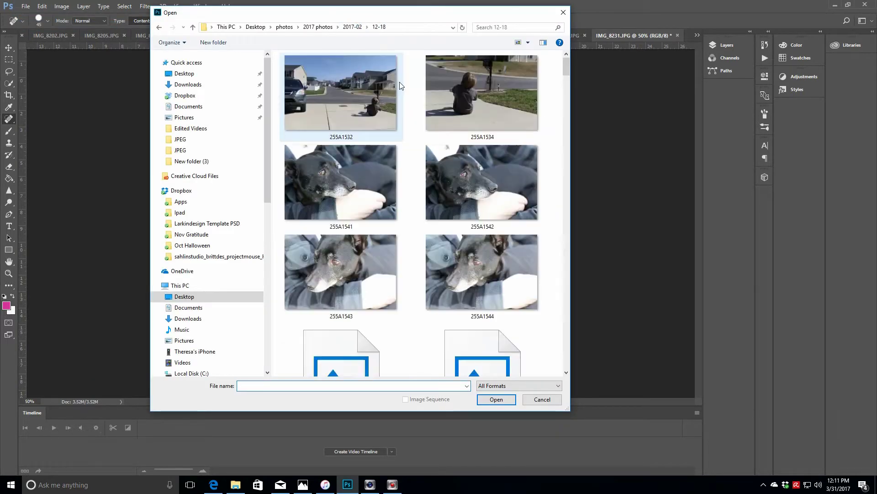
left_click(527, 42)
left_click(556, 60)
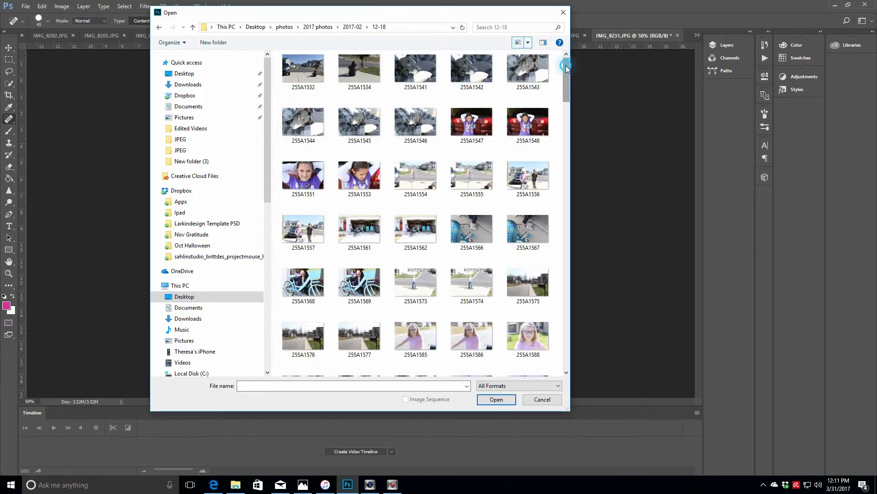
left_click_drag(566, 64, 570, 307)
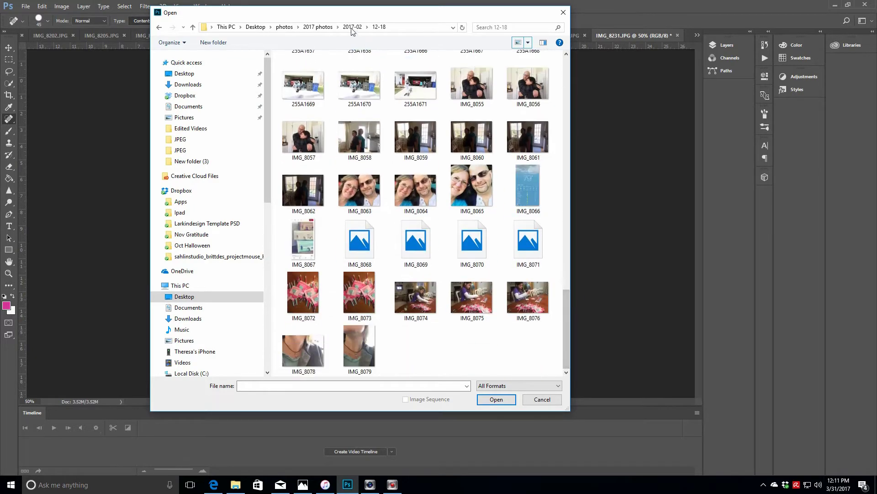
left_click(352, 27)
double_click(369, 87)
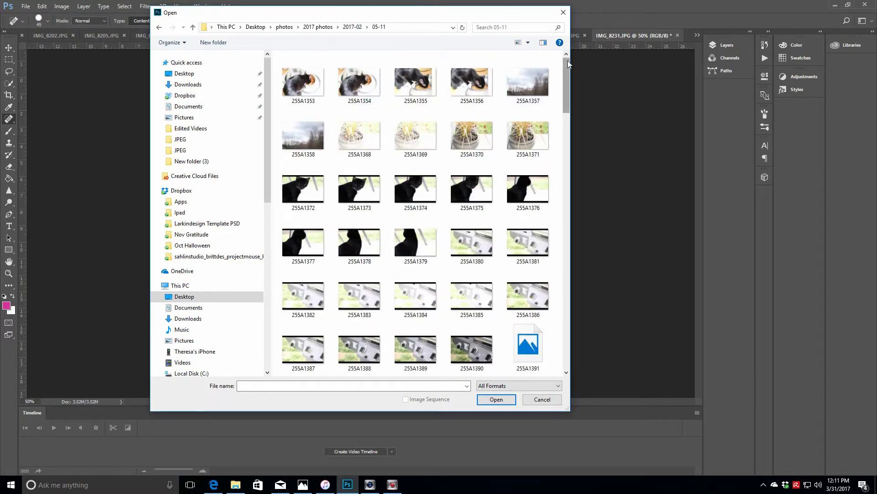
left_click_drag(568, 60, 566, 338)
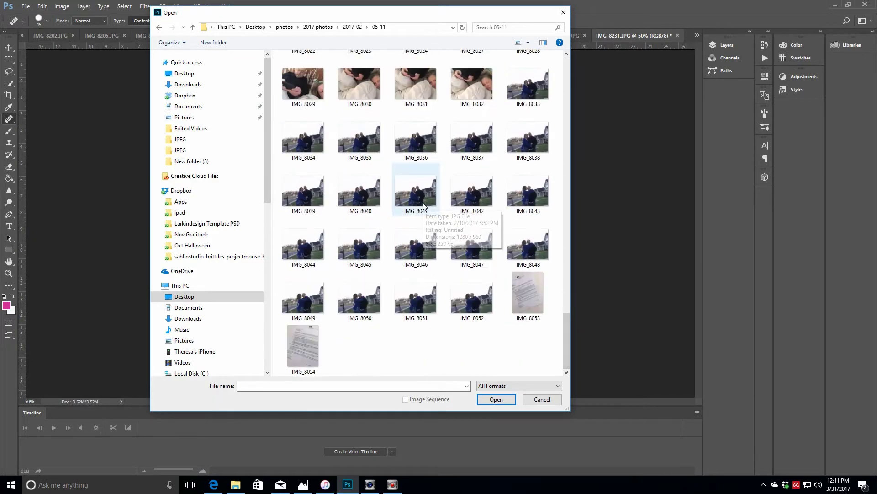
left_click(542, 399)
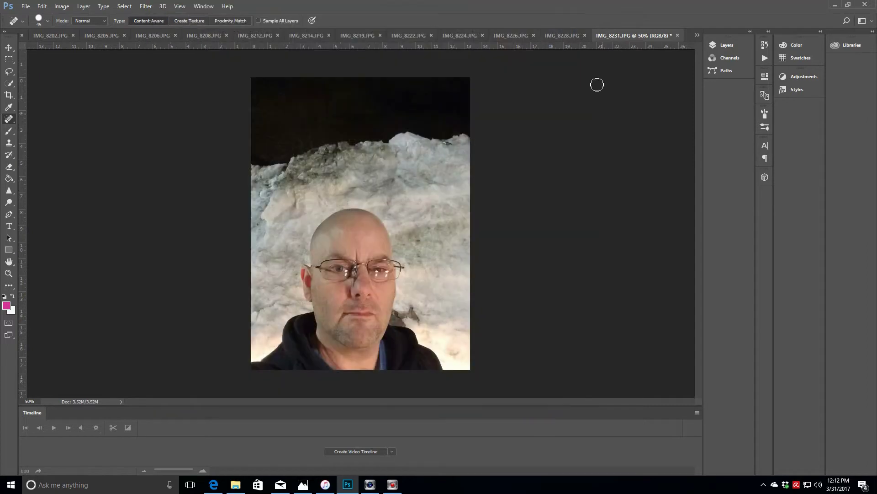
- Brighten IMG_8231 with a Curves adjustment layer by raising the upper midtones slightly, and flatten the image
left_click(801, 76)
left_click(728, 91)
left_click_drag(710, 153, 708, 145)
left_click(84, 6)
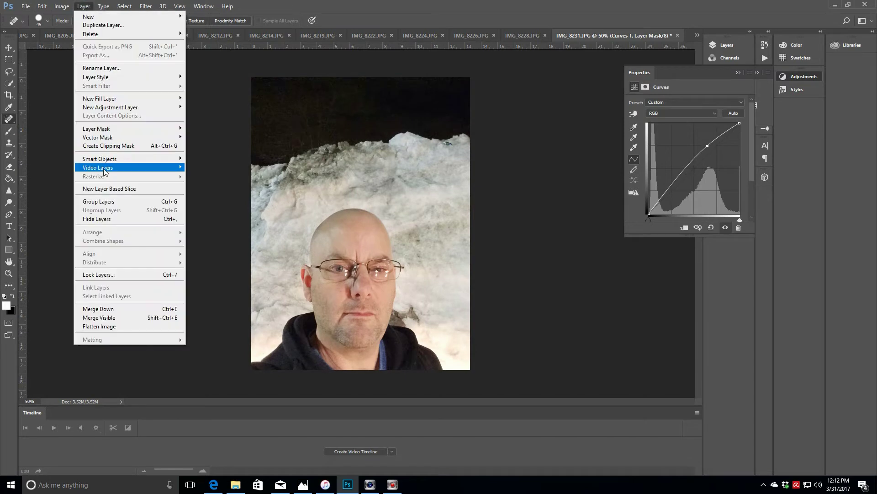
left_click(110, 330)
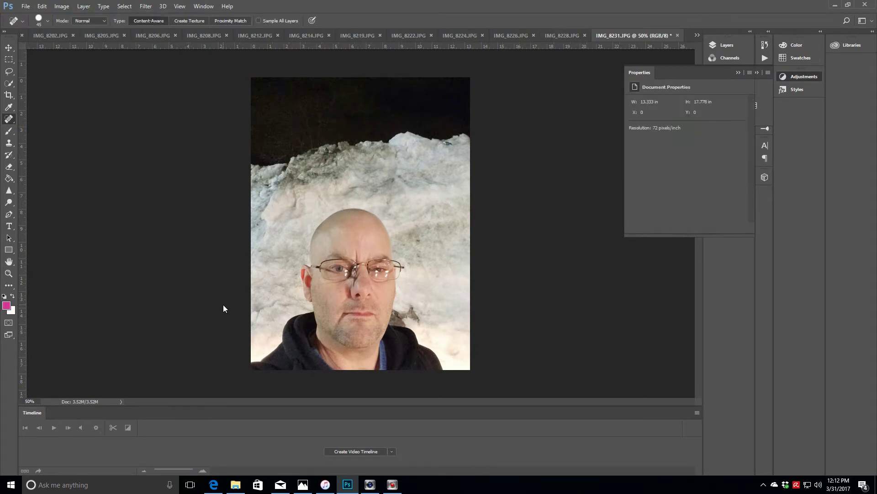
- Sharpen IMG_8231 with the Unsharp Mask filter
left_click(153, 7)
mouse_move(247, 159)
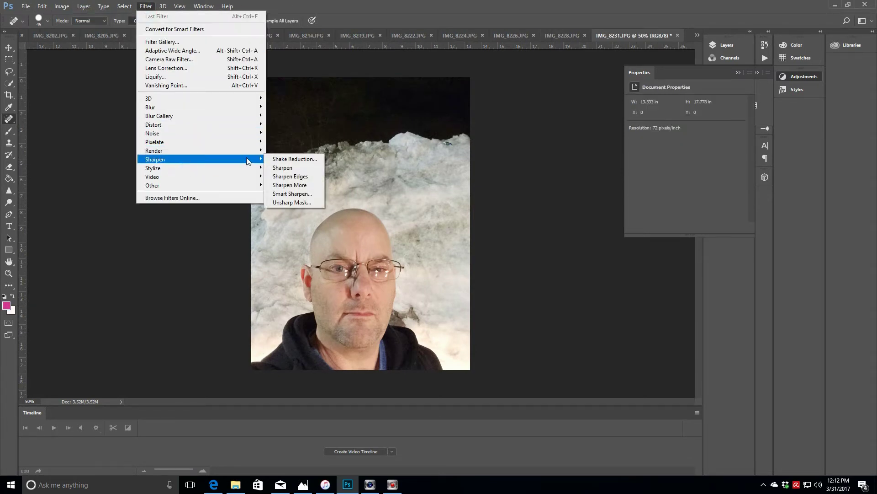
left_click(276, 202)
left_click(267, 146)
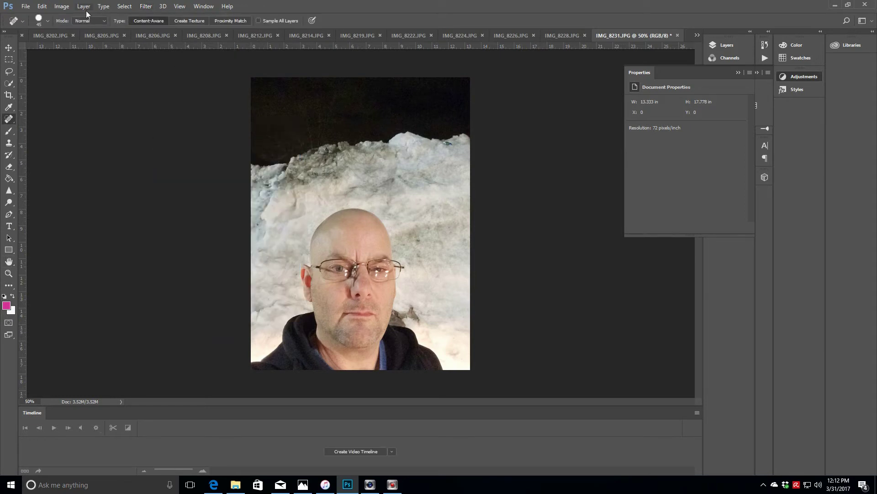
- Resize IMG_8231 to a resolution of 300 pixels/inch and a height of 1800 pixels
left_click(62, 7)
left_click(82, 72)
double_click(486, 195)
type("300")
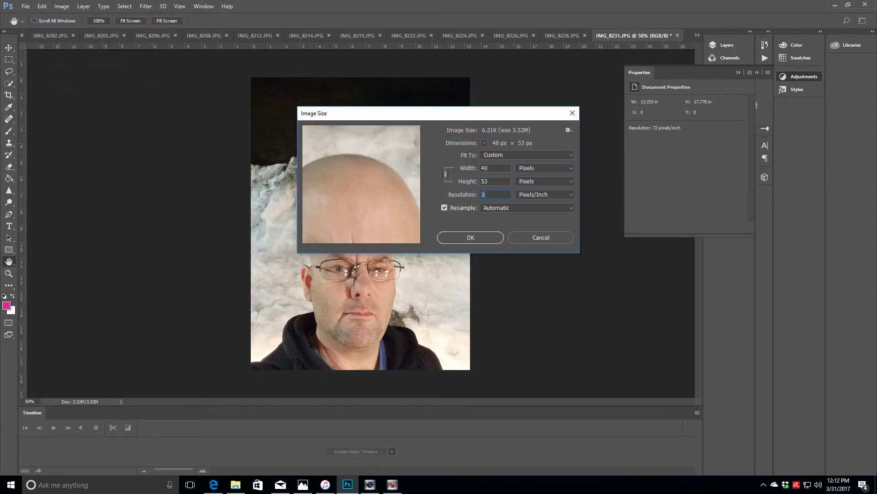
double_click(487, 182)
type("1800")
left_click(463, 235)
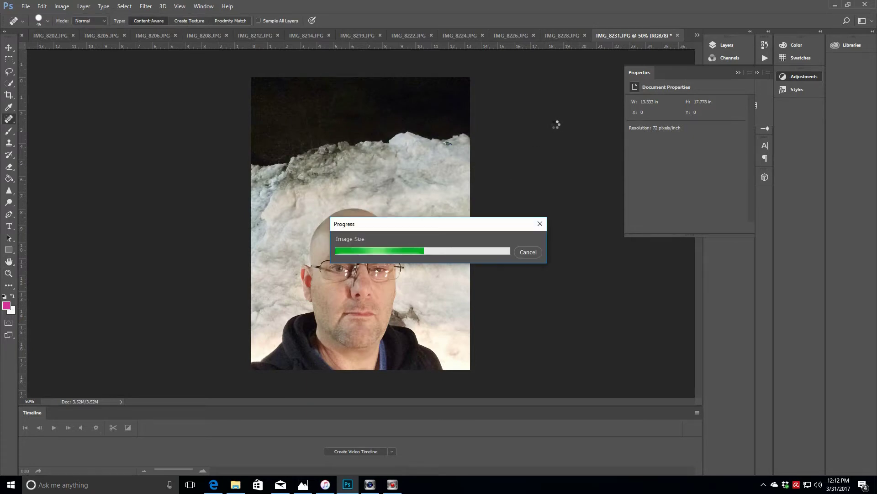
- Switch to IMG_8228, brighten it with a Curves adjustment layer by raising the upper midtones, and flatten the image
key("z")
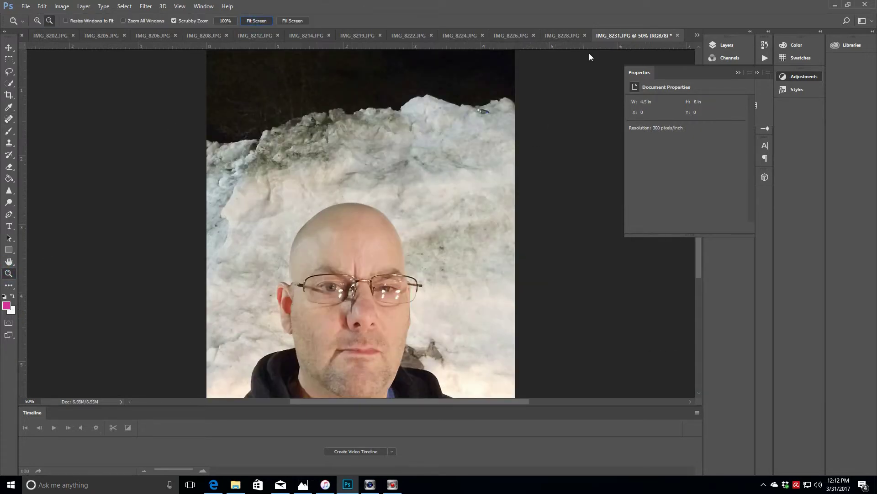
left_click(738, 73)
left_click(351, 208)
left_click(563, 36)
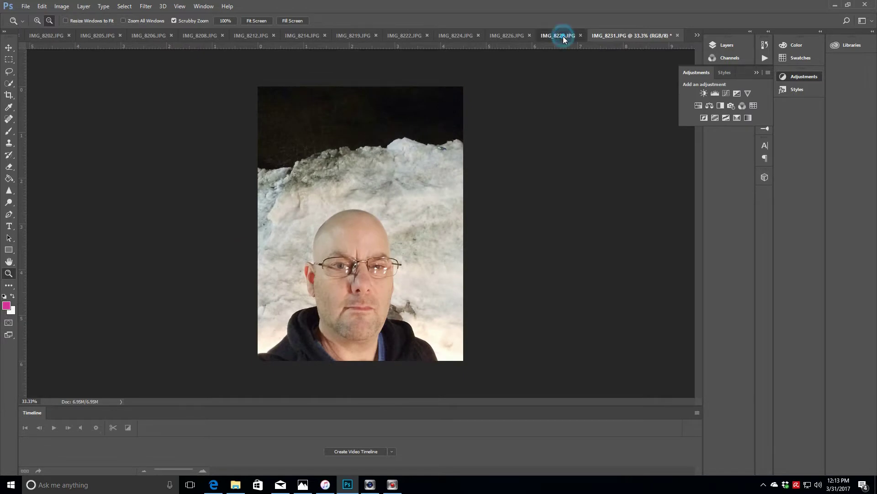
left_click(726, 93)
left_click_drag(707, 155, 707, 148)
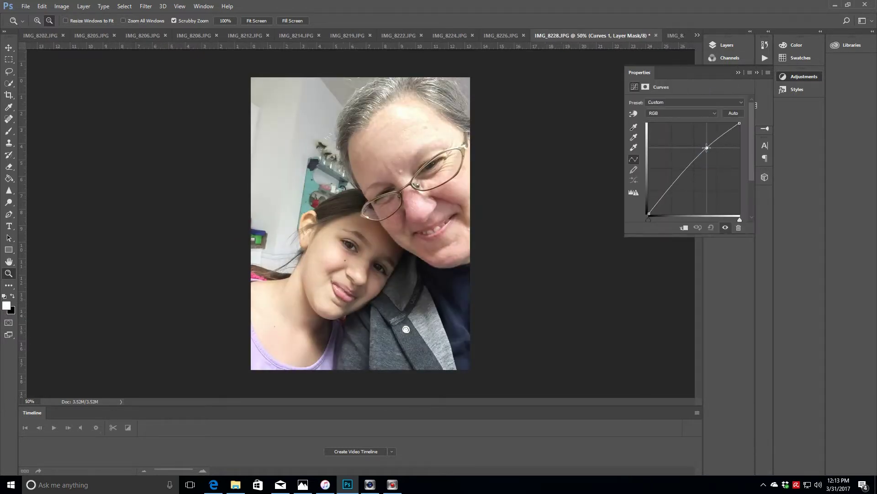
left_click(84, 5)
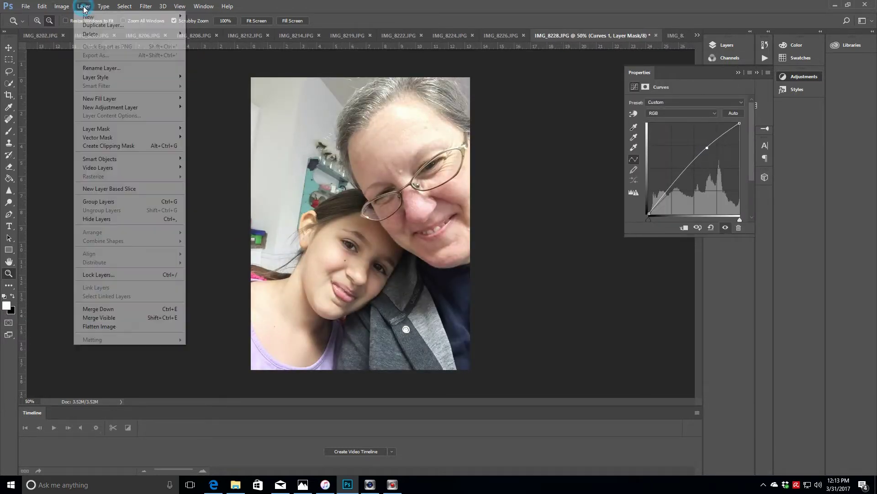
left_click(117, 326)
- Straighten IMG_8228 with the Lens Correction filter, setting a custom rotation angle of 349 degrees
left_click(145, 6)
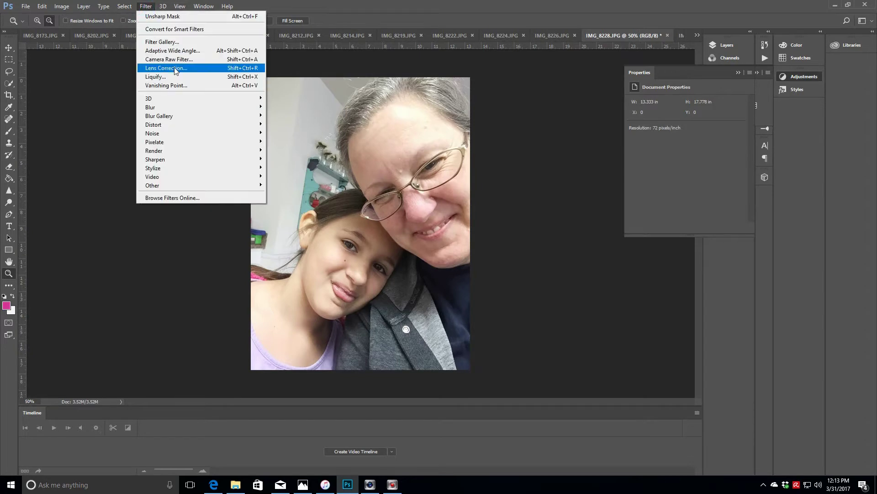
left_click(174, 68)
left_click(785, 61)
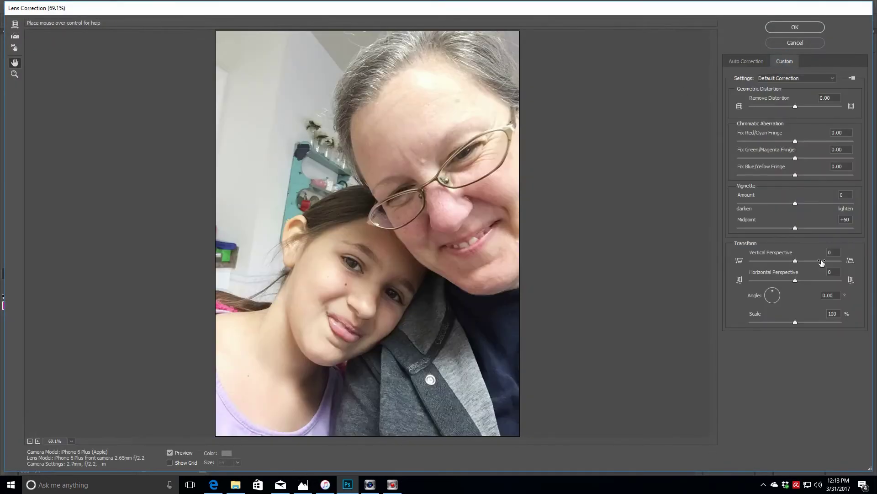
left_click(772, 293)
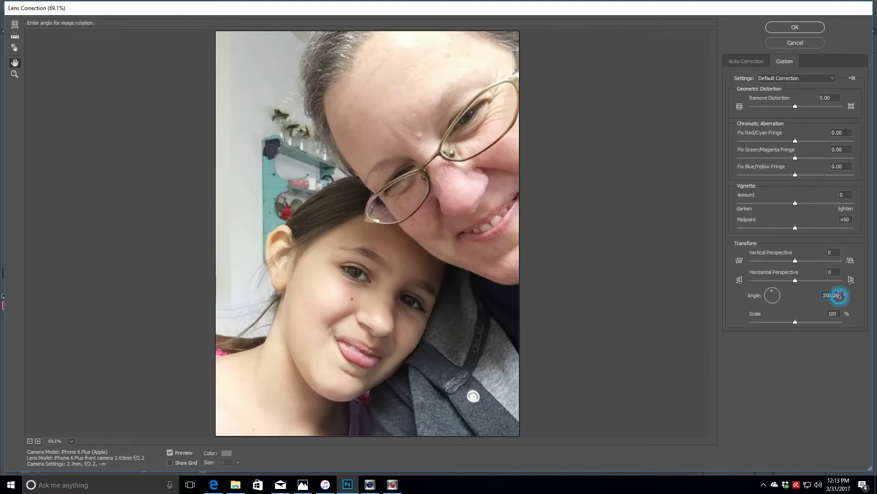
type("349")
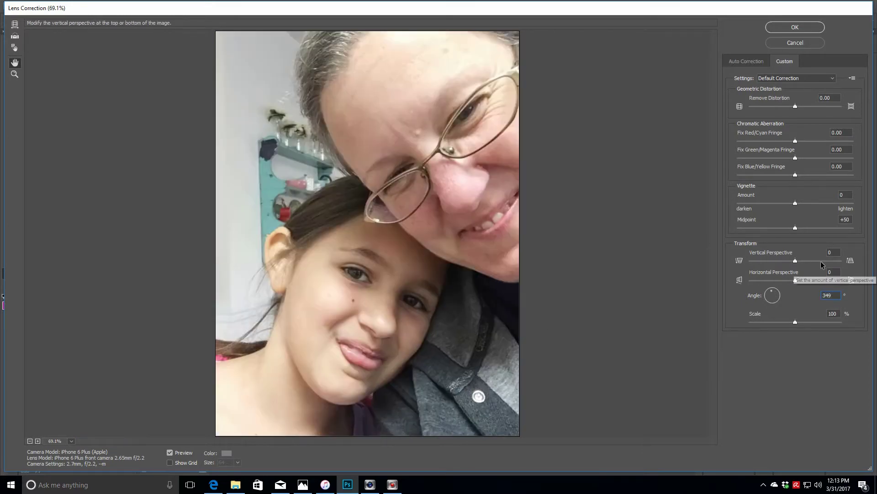
key("Up")
key("Up")
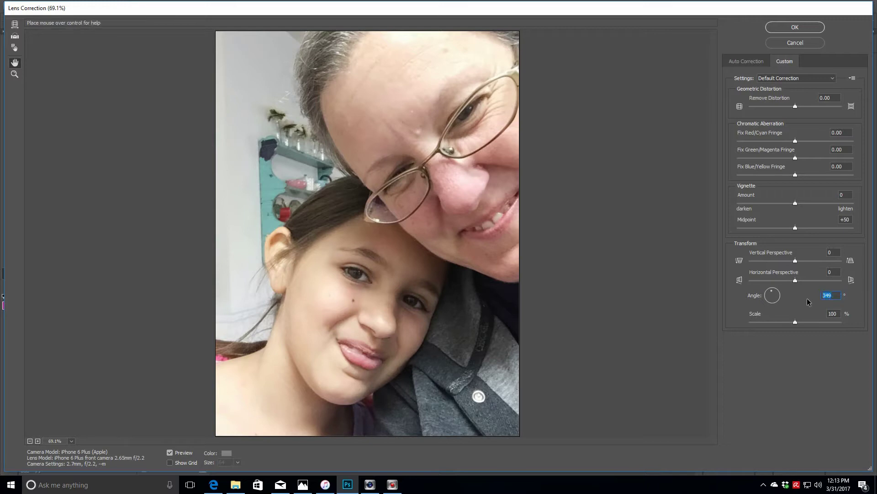
left_click(795, 27)
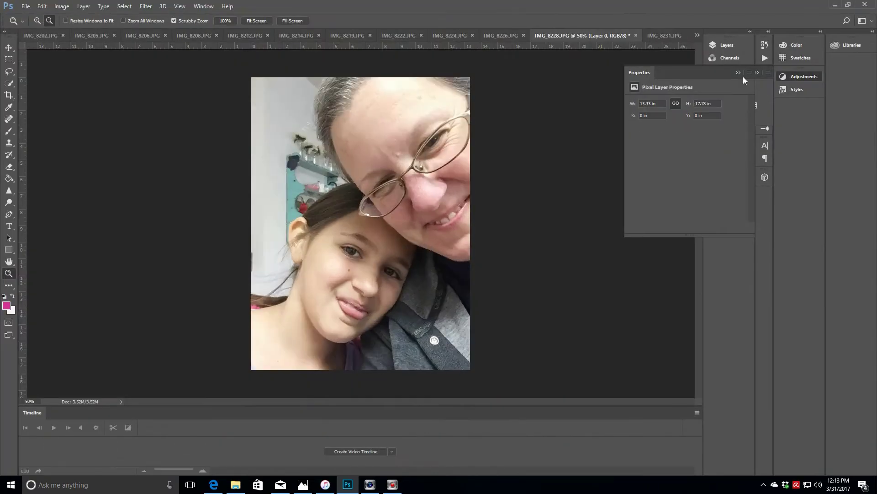
left_click(715, 94)
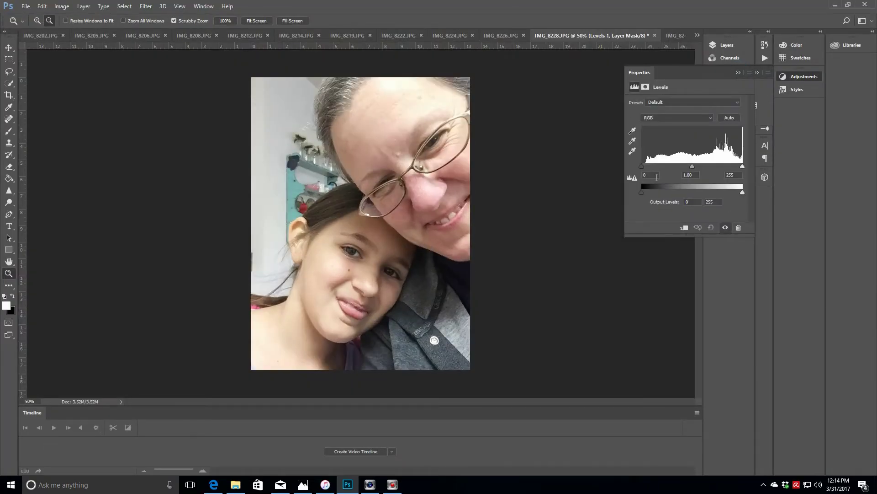
left_click(8, 203)
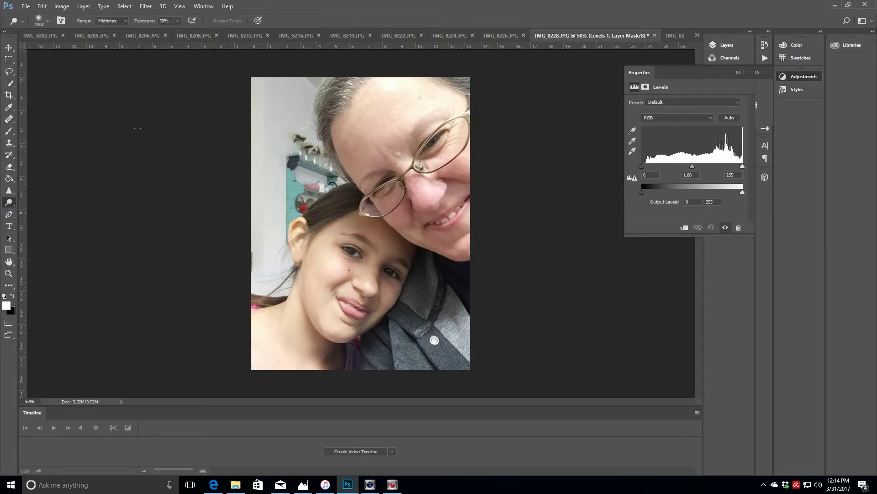
left_click(739, 73)
left_click(725, 45)
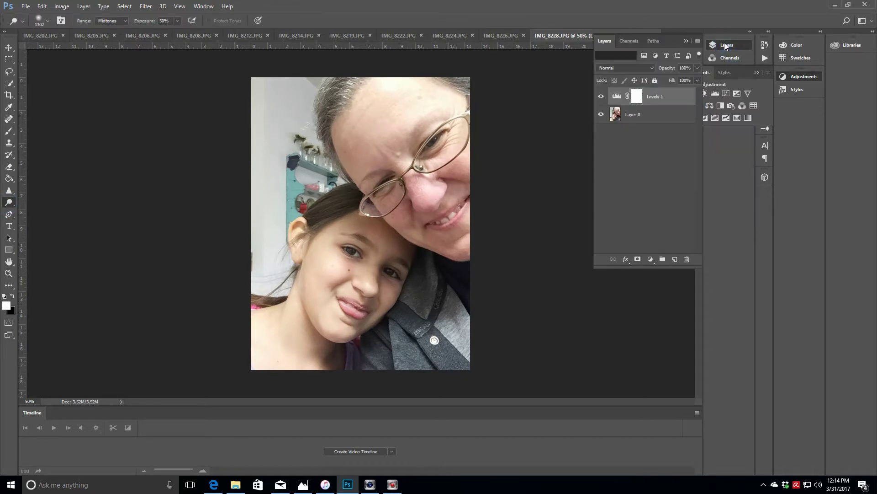
left_click(649, 94)
key("Delete")
- Lighten IMG_8228 with a Dodge tool stroke across the faces, and sharpen it with the Unsharp Mask filter
left_click_drag(328, 200, 162, 106)
left_click(146, 6)
left_click(172, 161)
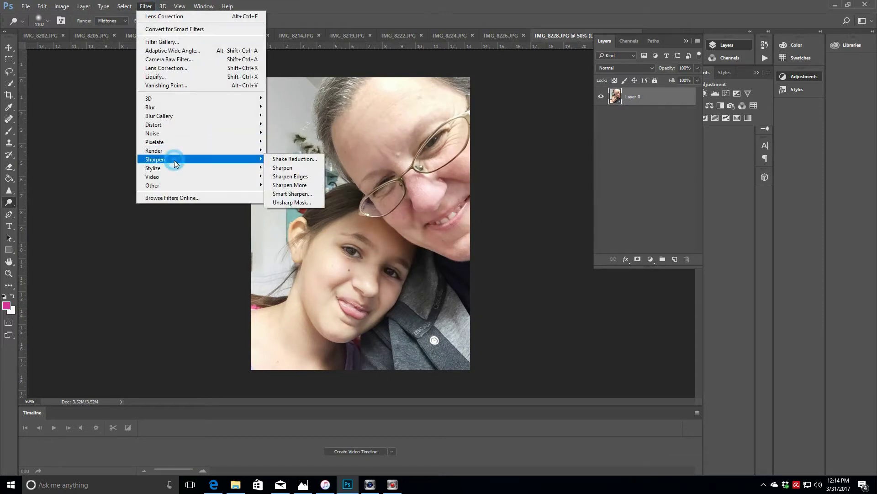
left_click(294, 219)
key("Return")
- Resize IMG_8228 to a resolution of 300 pixels/inch and a height of 1800 pixels
left_click(62, 6)
left_click(76, 71)
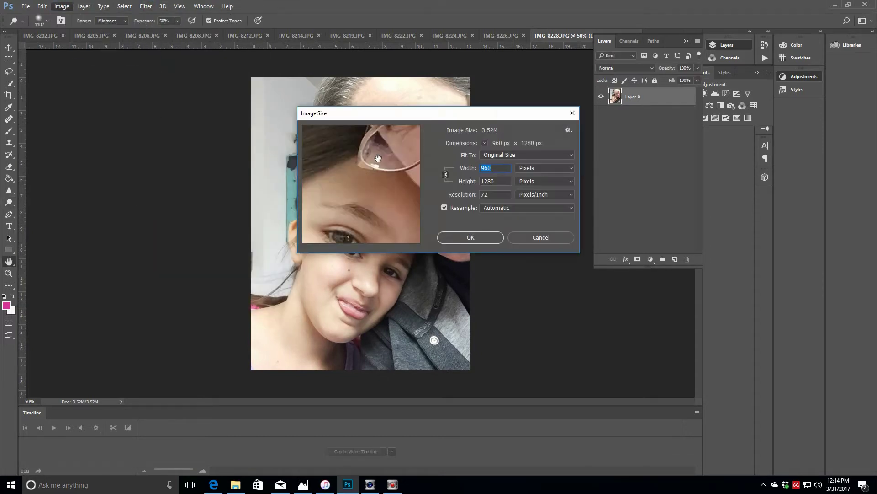
left_click(484, 195)
double_click(486, 195)
type("72")
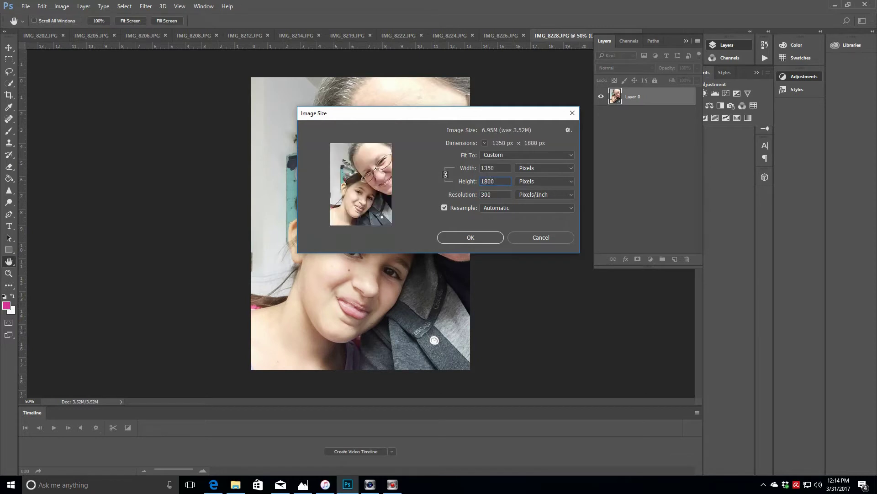
left_click(451, 240)
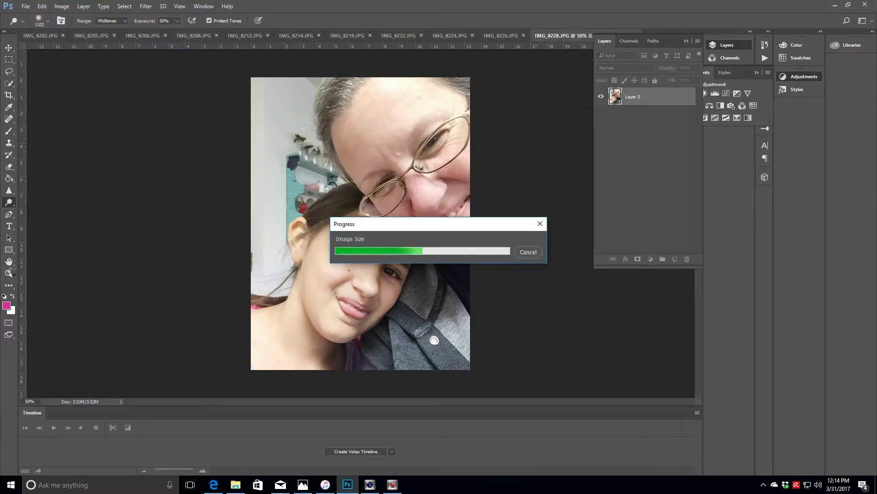
key("z")
left_click(364, 232, "alt")
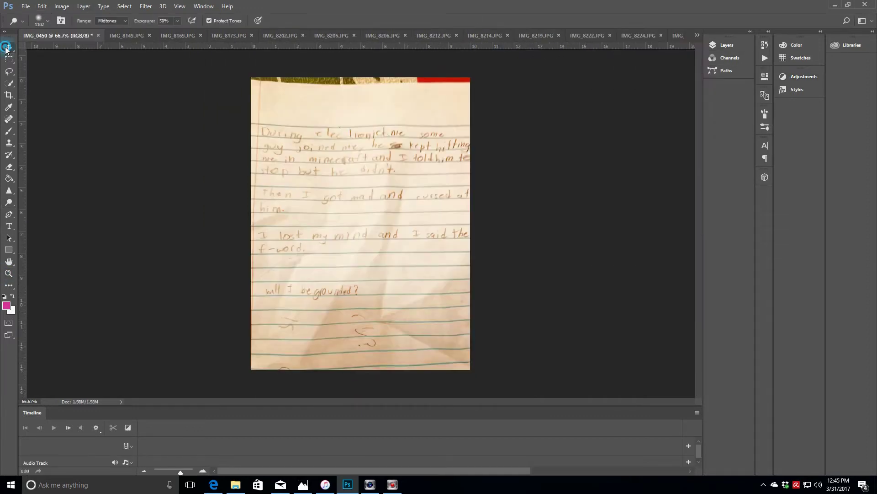
- Find IMG_8223 in the 19-25 photo folder using extra large thumbnails, and open it
left_click(6, 47)
left_click(25, 6)
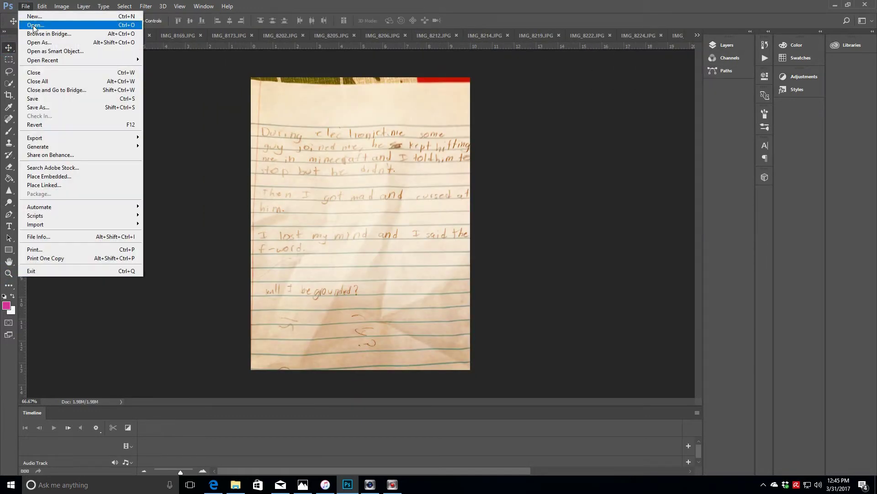
left_click(32, 24)
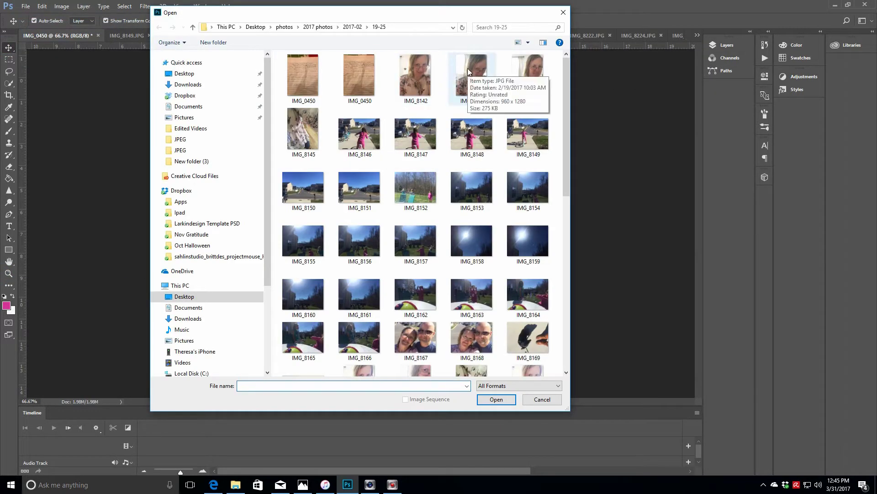
left_click_drag(566, 74, 568, 253)
left_click(528, 42)
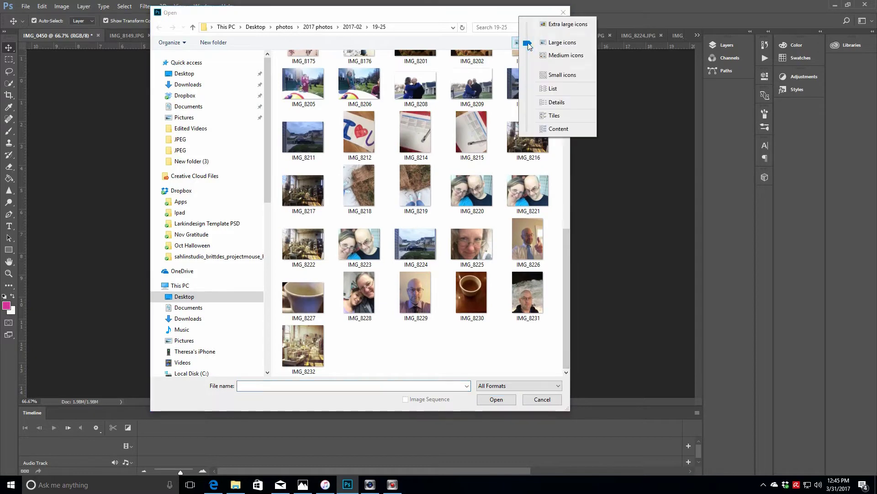
left_click(568, 24)
left_click_drag(566, 256, 566, 308)
left_click(340, 301)
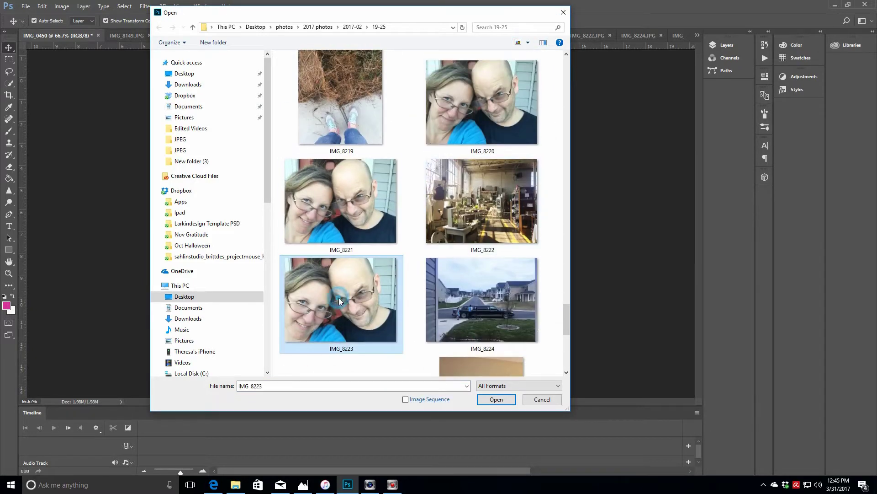
left_click(492, 401)
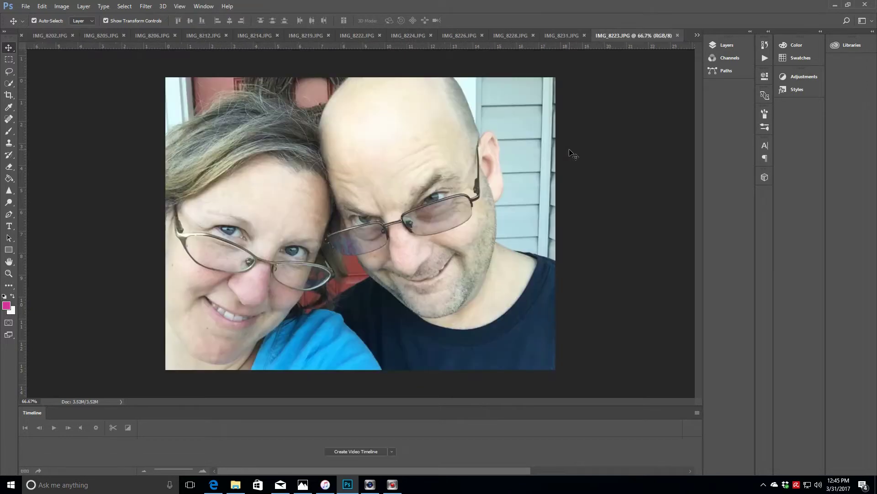
- Sharpen IMG_8223 with the Unsharp Mask filter
left_click(145, 6)
left_click(283, 201)
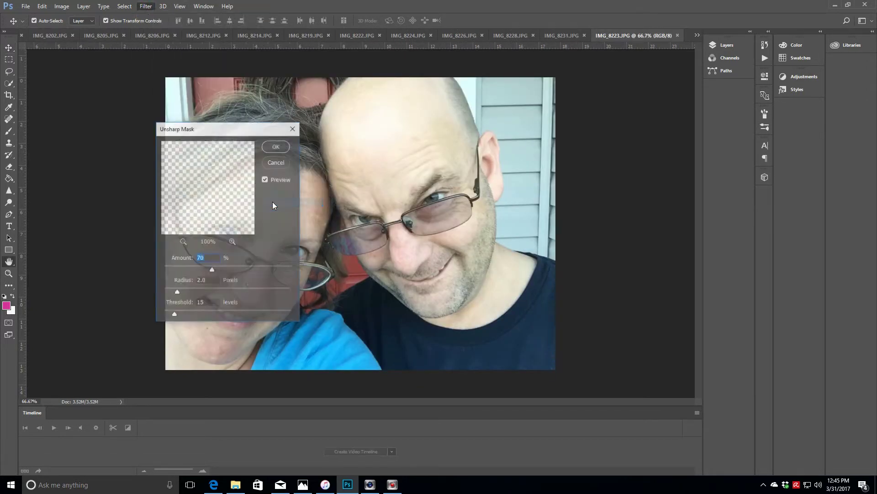
left_click(272, 146)
left_click(56, 7)
left_click(87, 74)
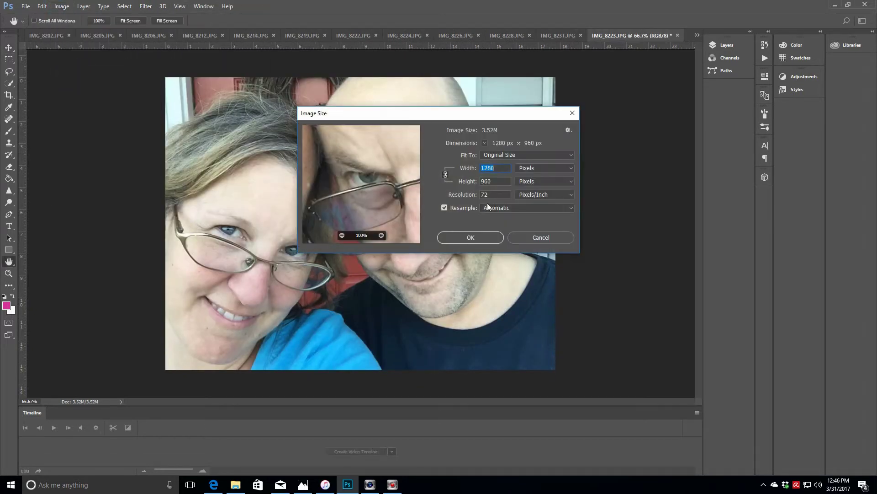
left_click(528, 237)
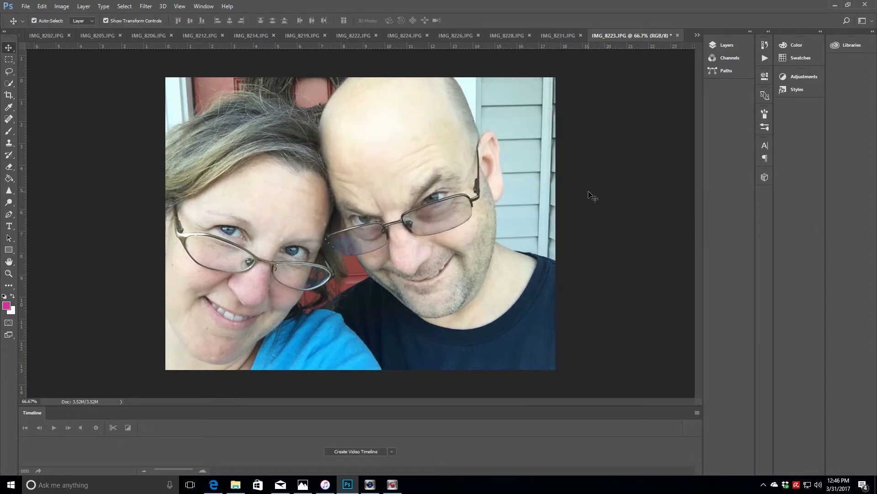
- Browse for a file to open in Desktop > scrapbooking > Paislee Press > paislee-4x6PhotoTemplates-Vol6
left_click(26, 6)
left_click(29, 27)
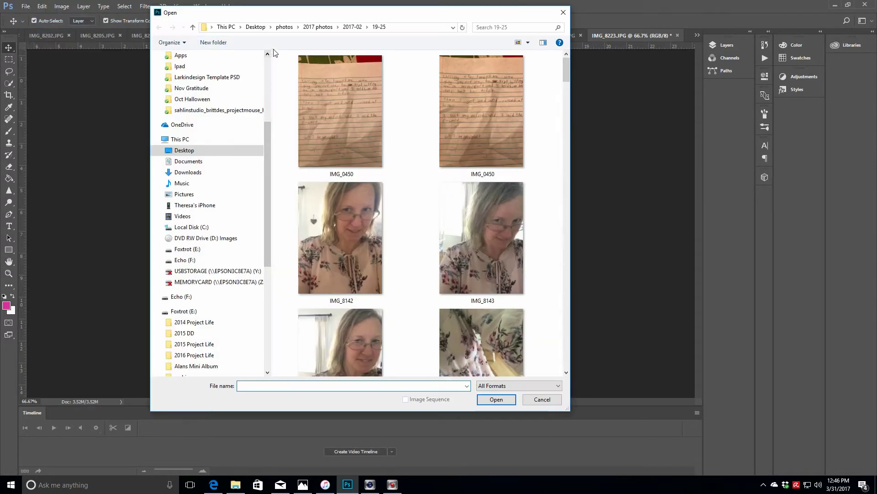
left_click(255, 26)
double_click(416, 140)
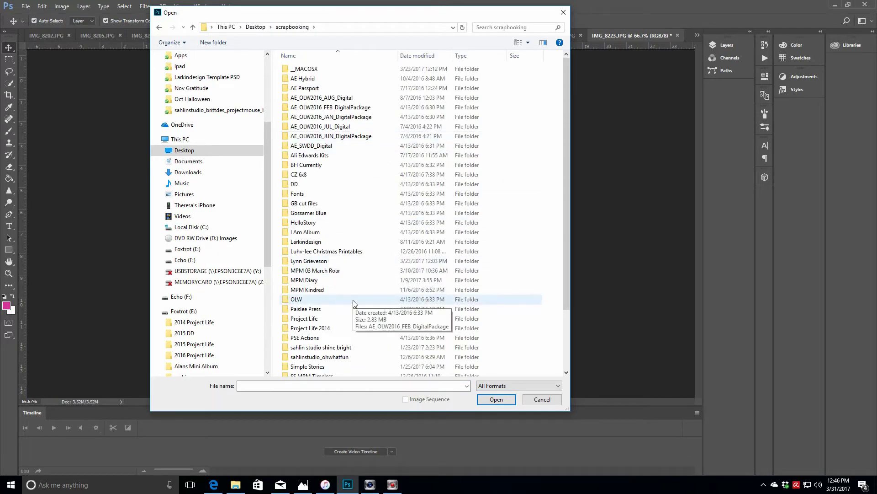
double_click(319, 308)
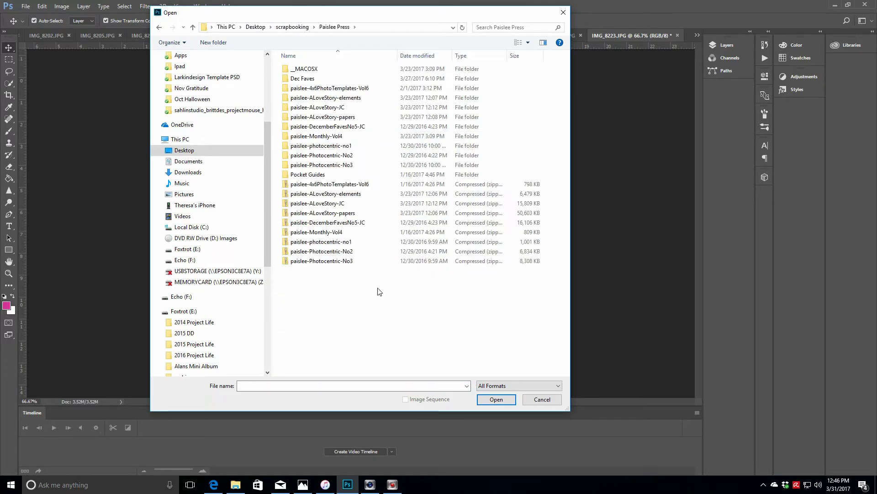
double_click(364, 88)
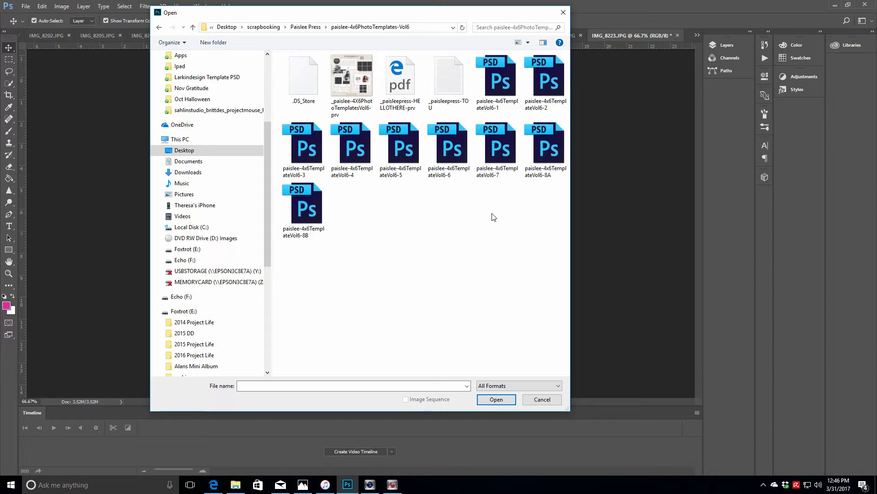
- Open the templates paislee-4x6TemplateVol6-7, 8A and 8B together
left_click(497, 144)
left_click(545, 144, "ctrl")
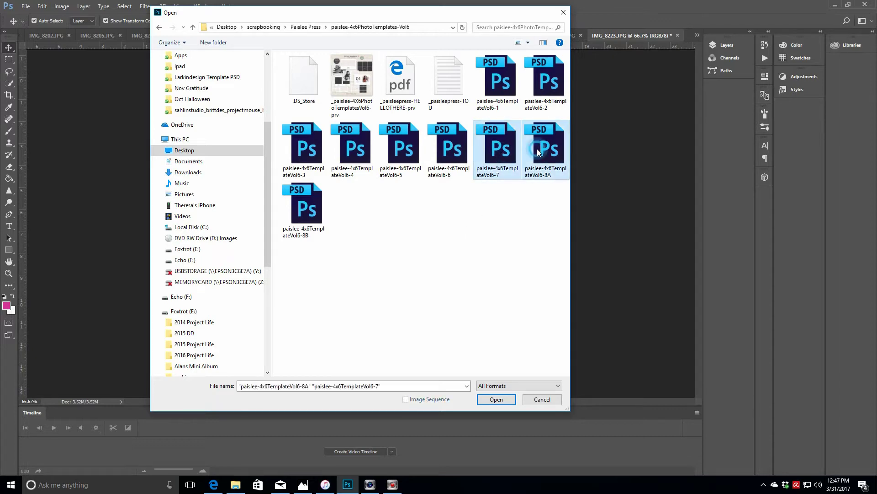
left_click(302, 204, "ctrl")
left_click(496, 399)
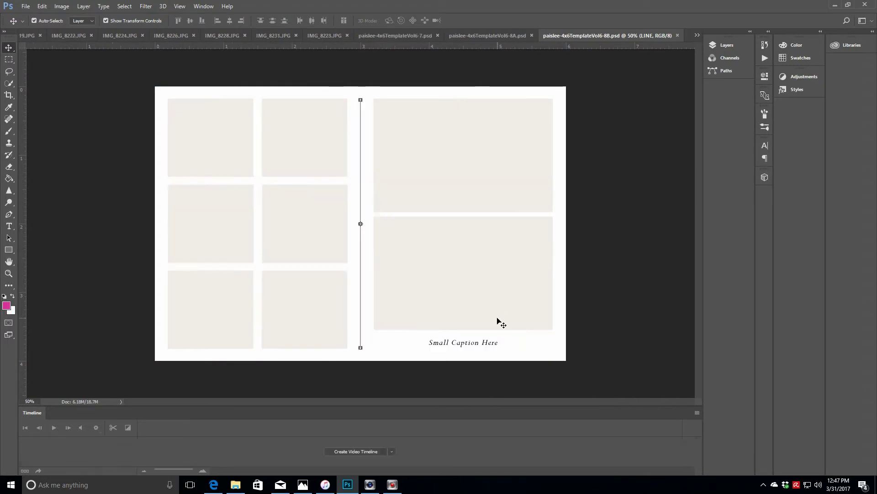
- Review the layouts of templates 7, 8A and 8B, and close all three
left_click(479, 34)
left_click(415, 35)
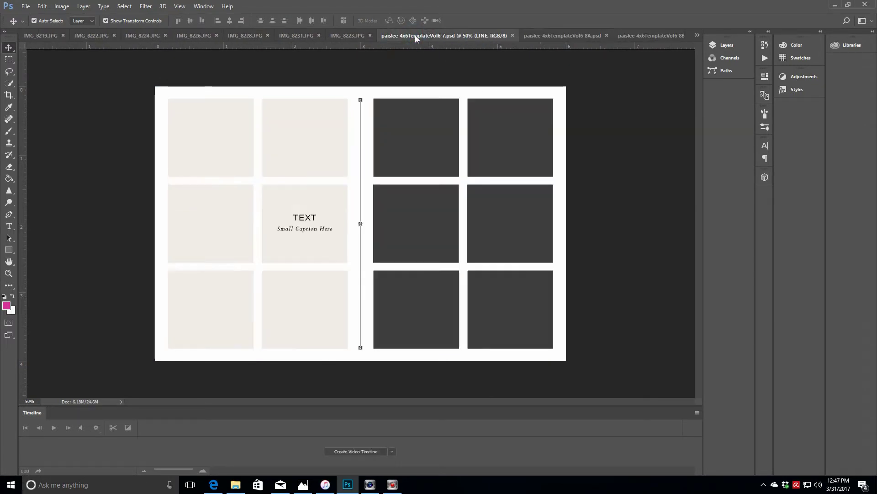
left_click(521, 36)
left_click(618, 37)
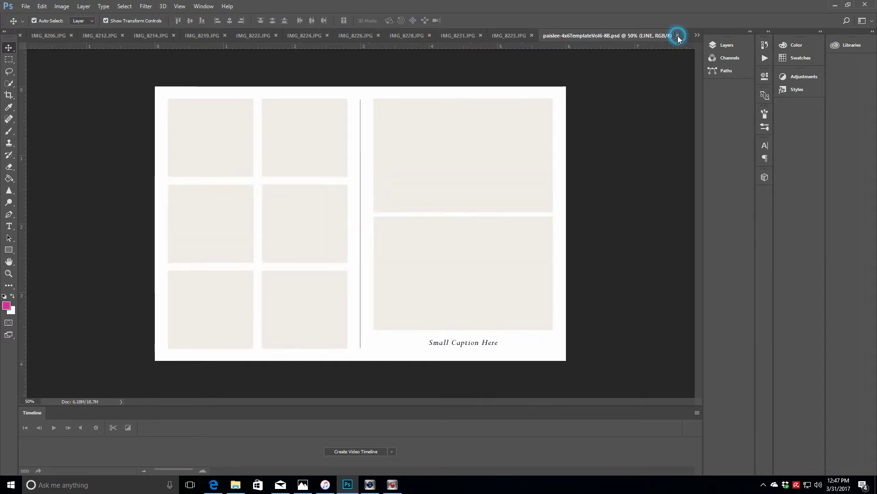
left_click(678, 35)
- Open paislee-4x6TemplateVol6 templates 4, 5 and 6 without resolving the missing fonts, and close template 6
left_click(25, 5)
left_click(46, 26)
left_click(450, 155)
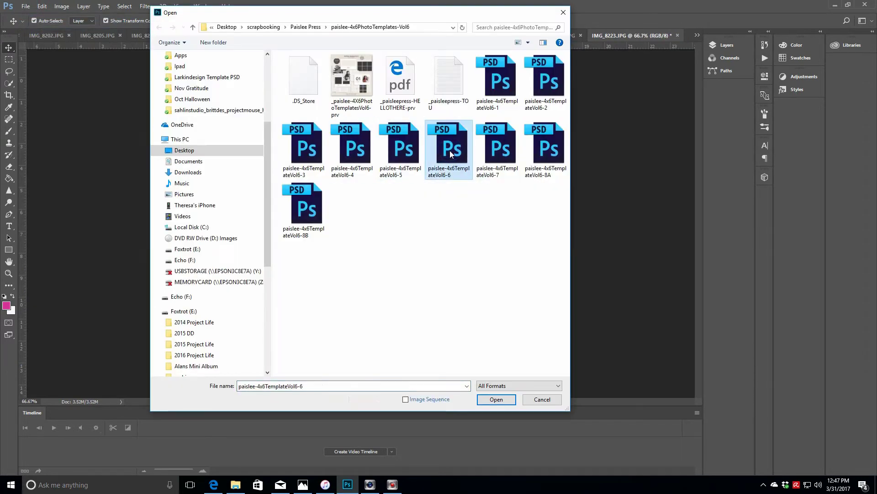
left_click(357, 147, "shift")
left_click(485, 401)
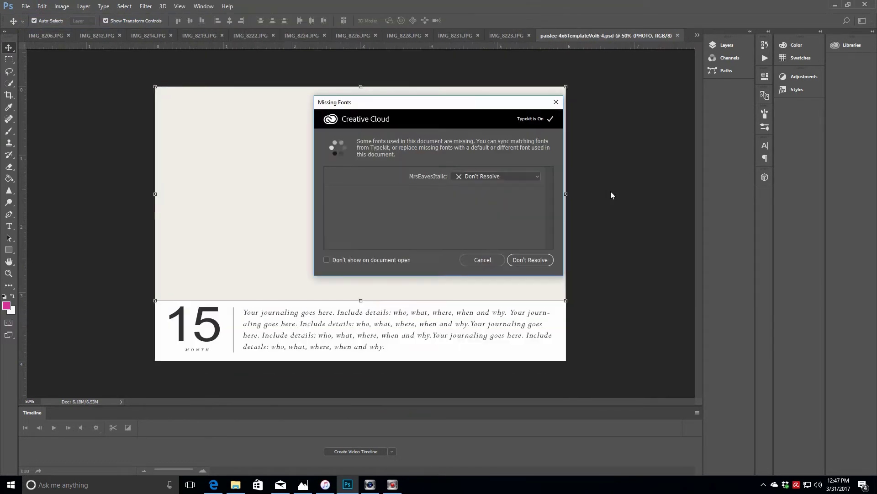
left_click(516, 261)
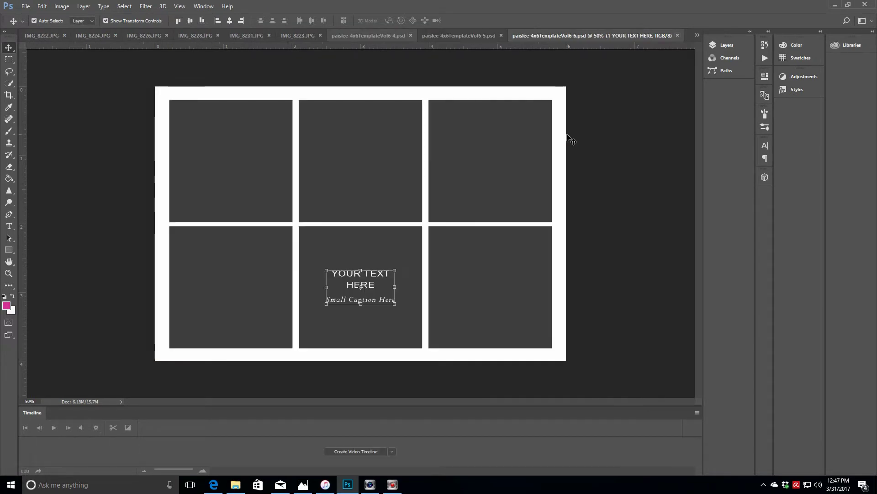
left_click(677, 35)
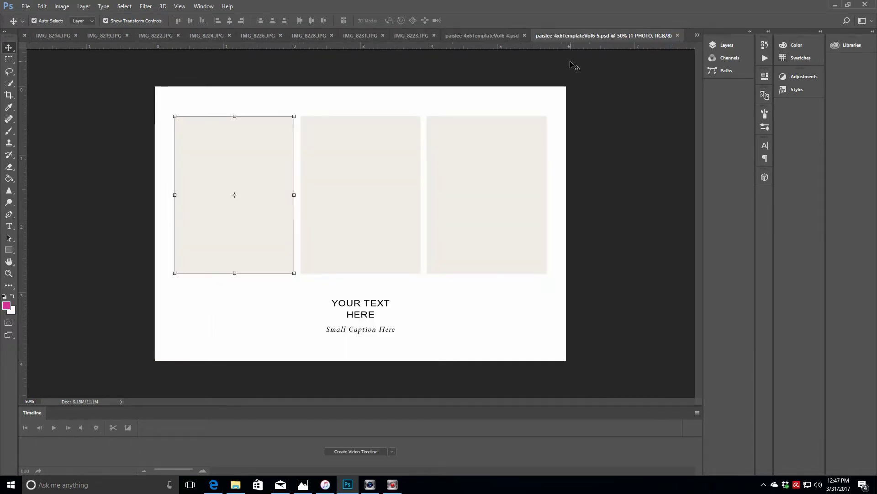
- Open paislee-4x6TemplateVol6 templates 1, 2 and 3 together, and close template 3
left_click(26, 10)
left_click(36, 24)
left_click(497, 80)
left_click(544, 83, "ctrl")
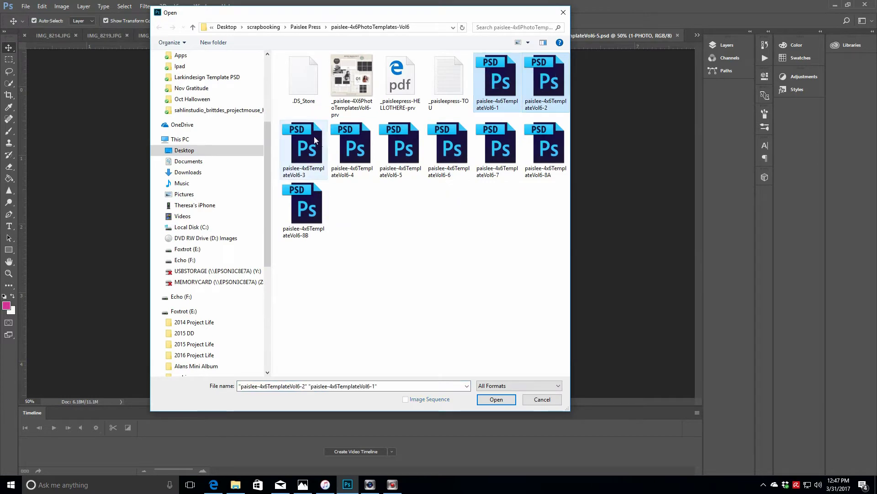
left_click(312, 144, "ctrl")
left_click(489, 401)
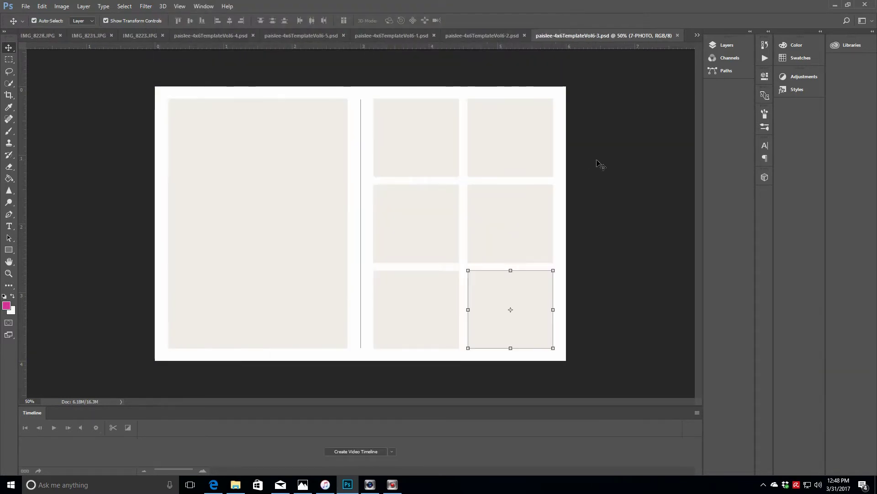
left_click(678, 35)
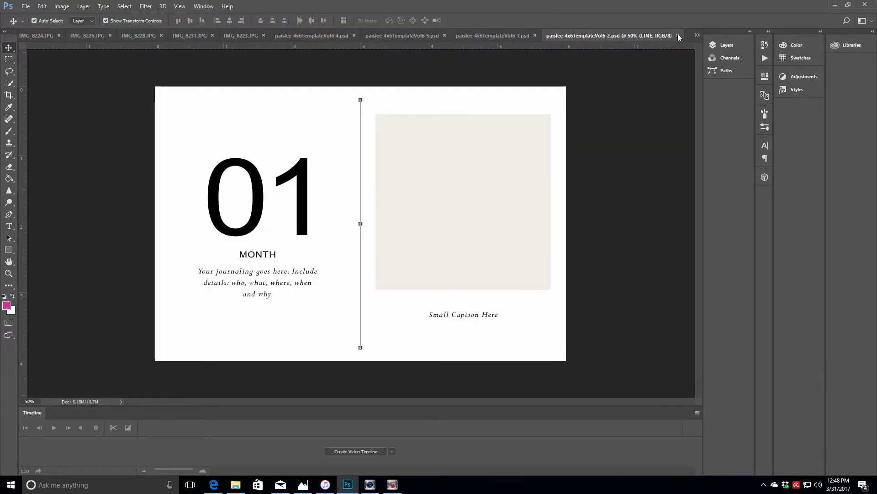
left_click(26, 9)
left_click(29, 17)
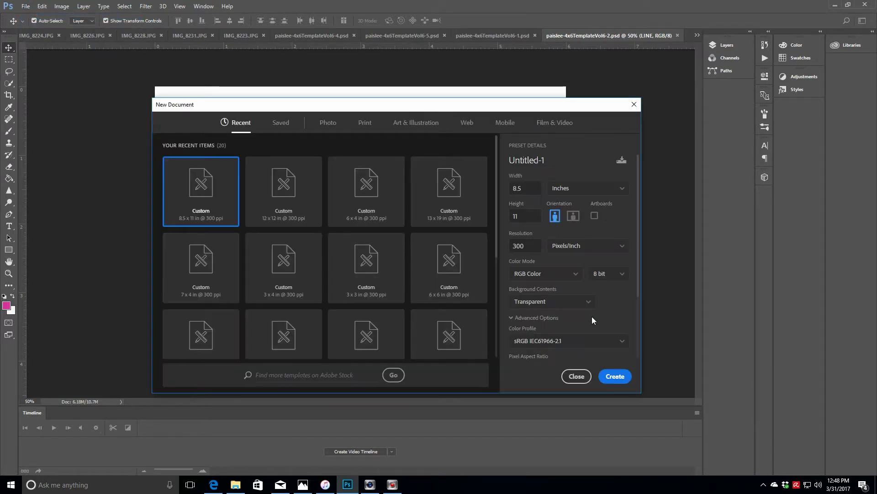
left_click(577, 376)
- Browse for a file to open in Paislee Press > Pocket Guides > paislee-PocketGuide-No1
left_click(25, 6)
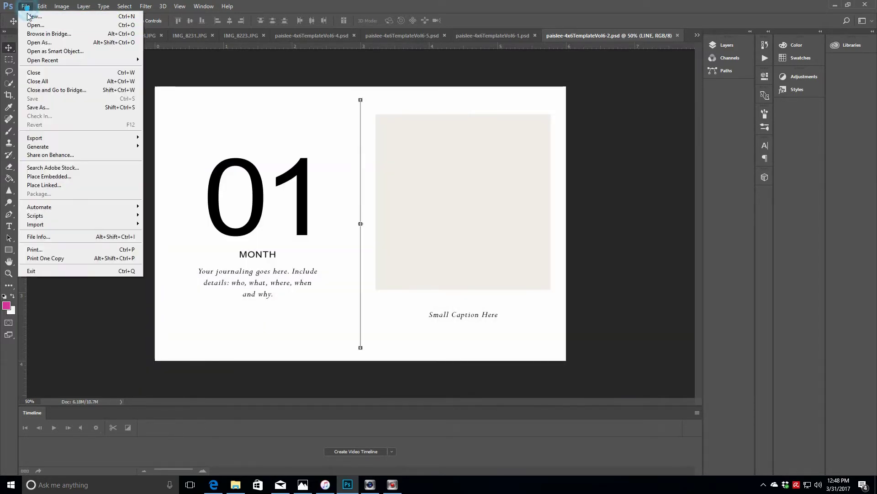
left_click(35, 25)
left_click(304, 26)
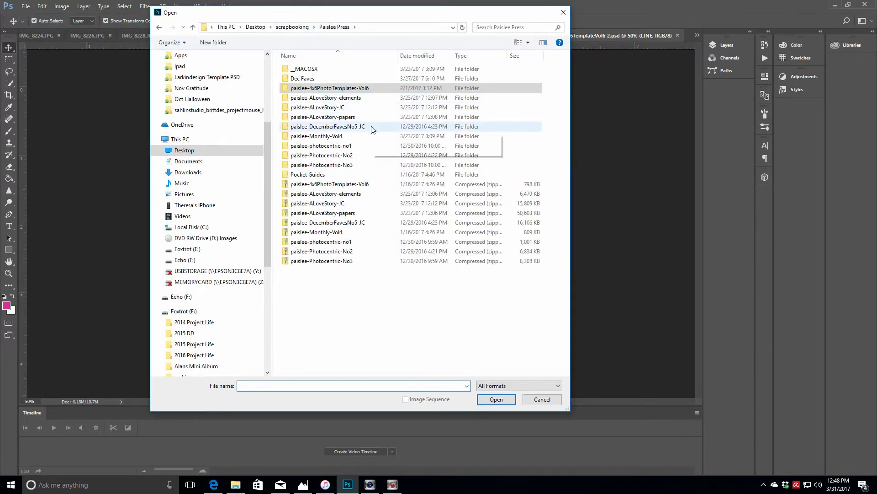
double_click(323, 175)
double_click(354, 79)
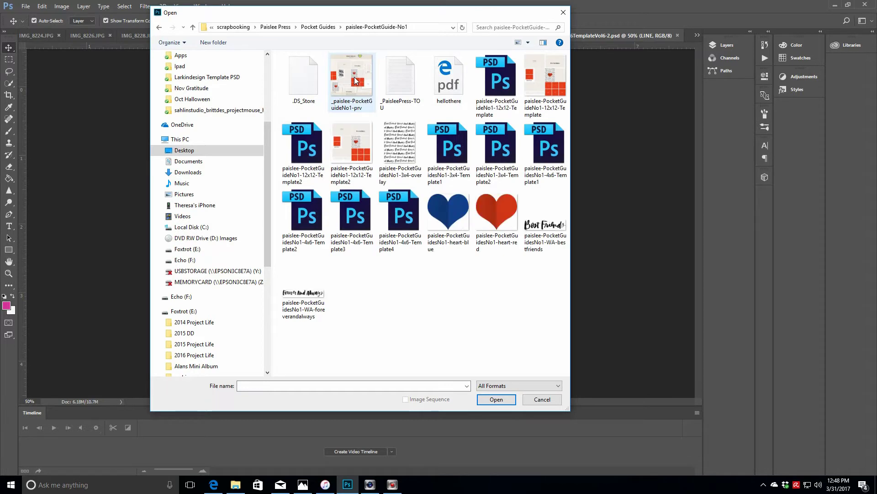
- Look through the template files in the folders paislee-PocketGuide-No2 to paislee-PocketGuide-No7
left_click(317, 30)
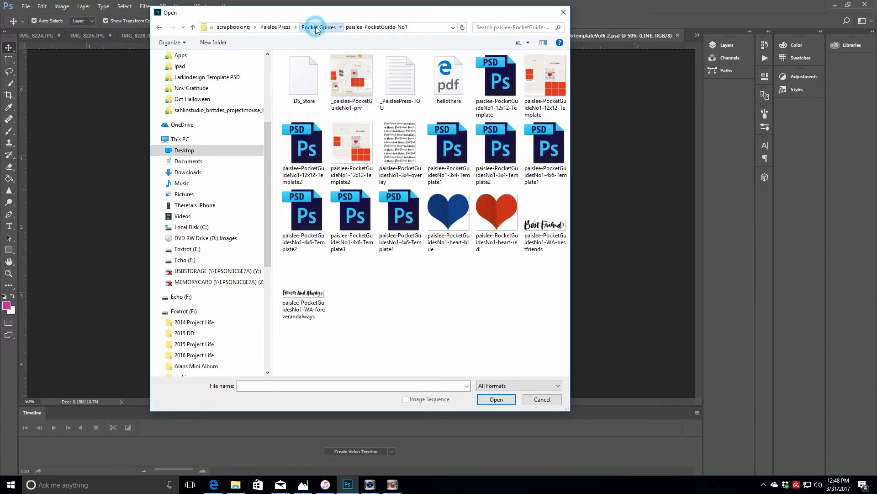
double_click(339, 86)
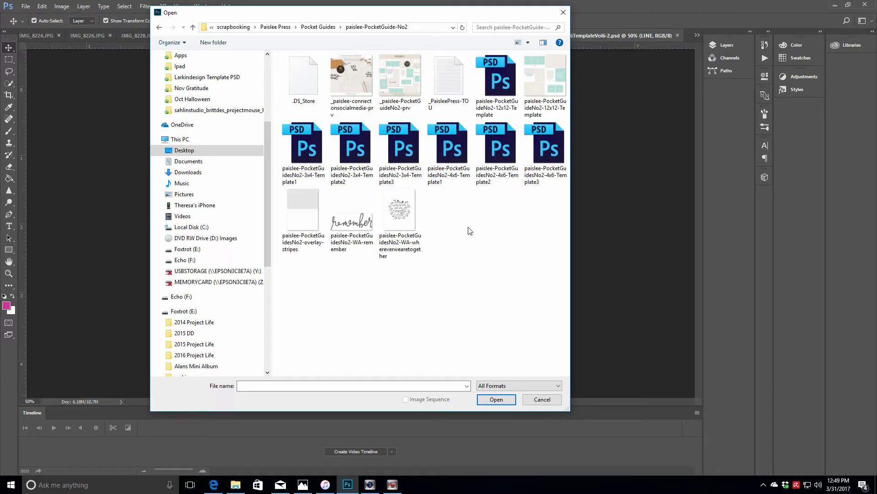
left_click(322, 29)
double_click(339, 102)
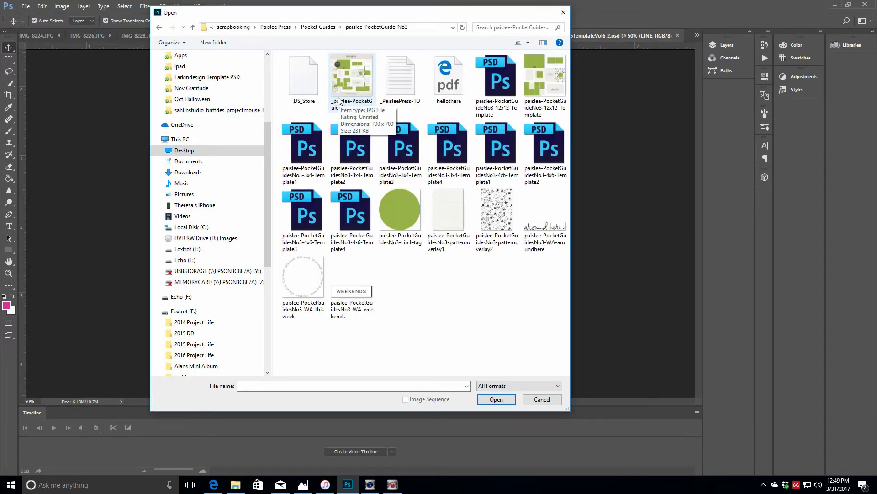
left_click(319, 27)
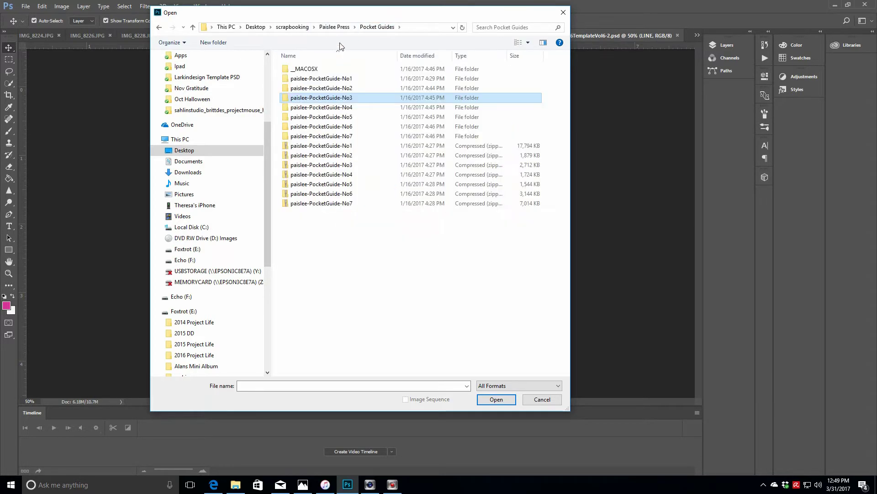
double_click(343, 111)
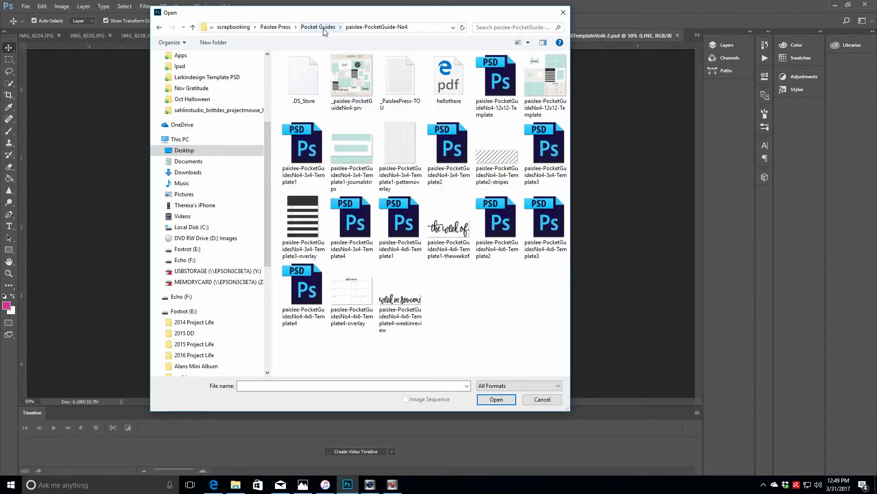
left_click(323, 29)
double_click(344, 121)
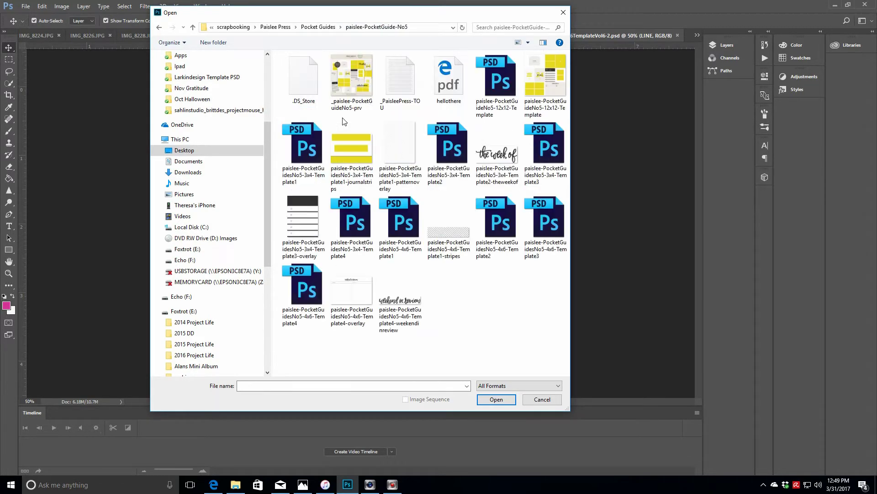
left_click(319, 27)
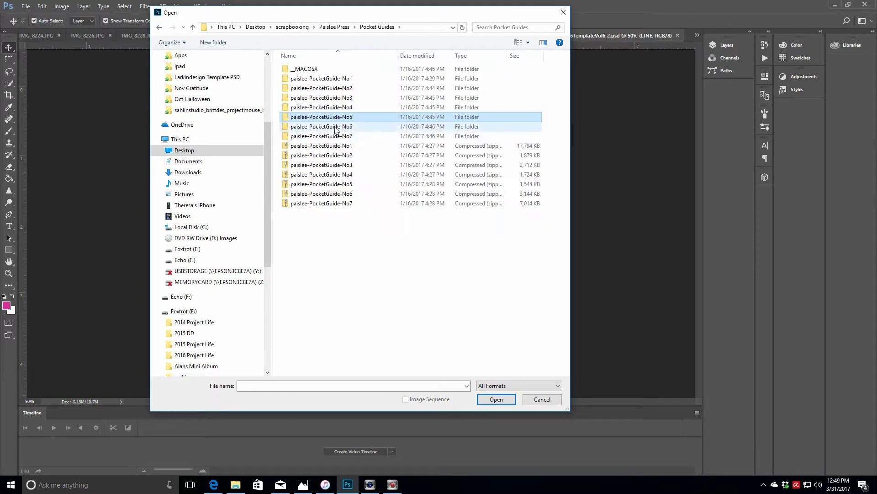
double_click(339, 130)
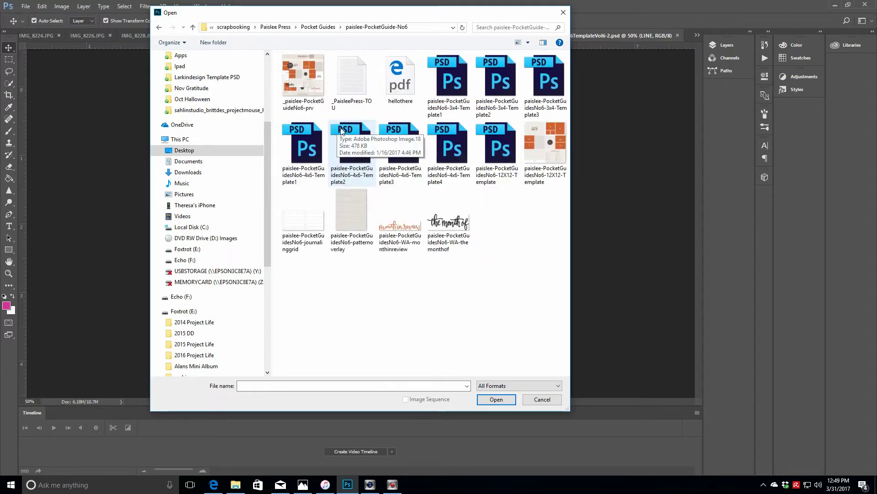
left_click(318, 27)
double_click(339, 139)
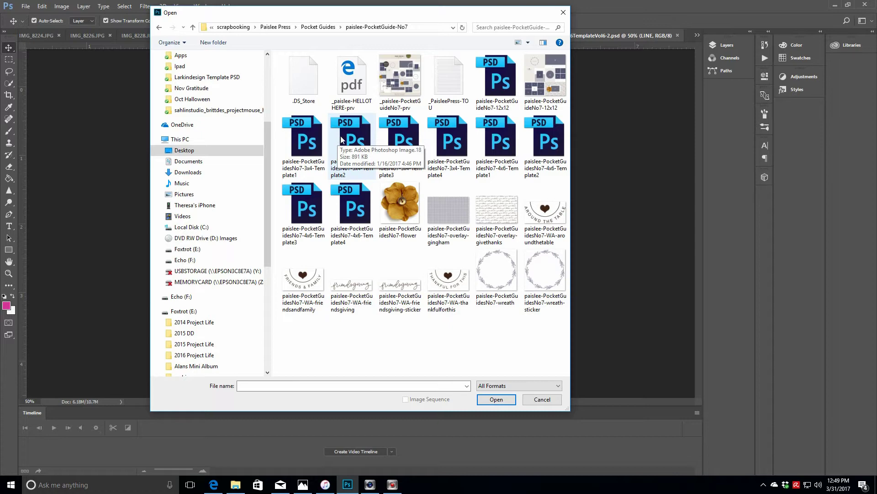
left_click(497, 93)
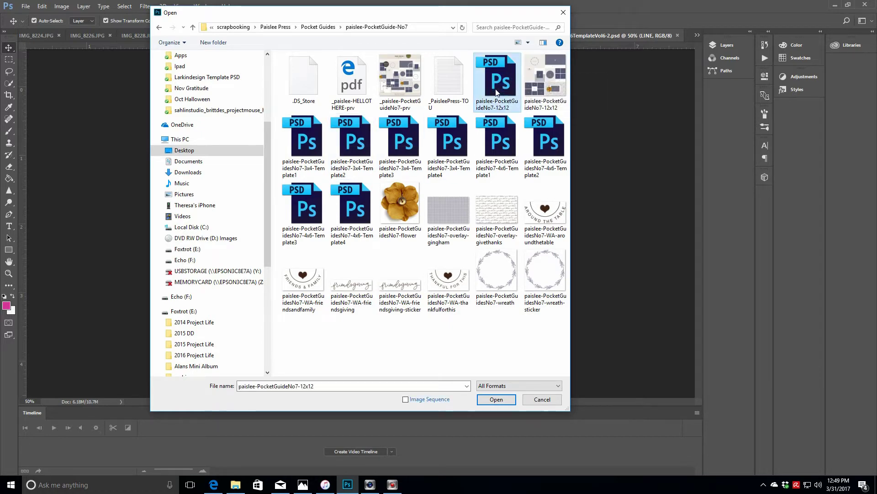
- Open paislee-PocketGuideNo1-12x12-Template2 from the paislee-PocketGuide-No1 folder and compare it with 4x6 template 2
left_click(319, 27)
double_click(330, 78)
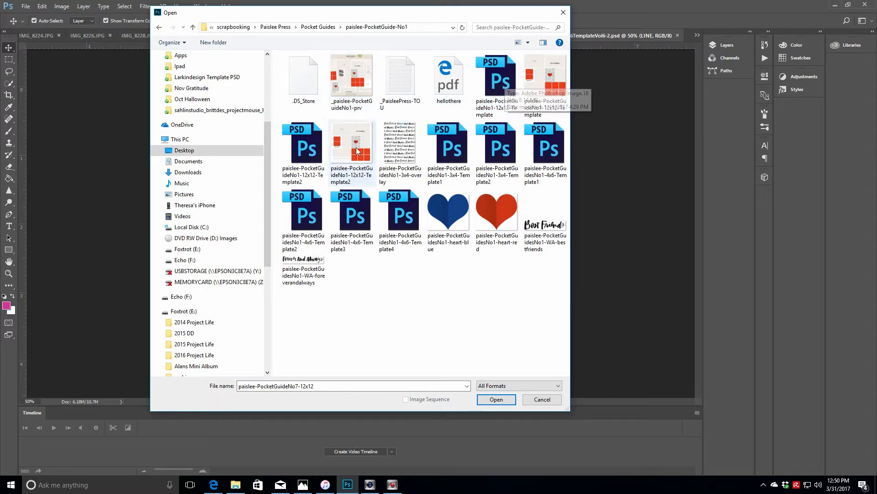
left_click(303, 148)
left_click(496, 399)
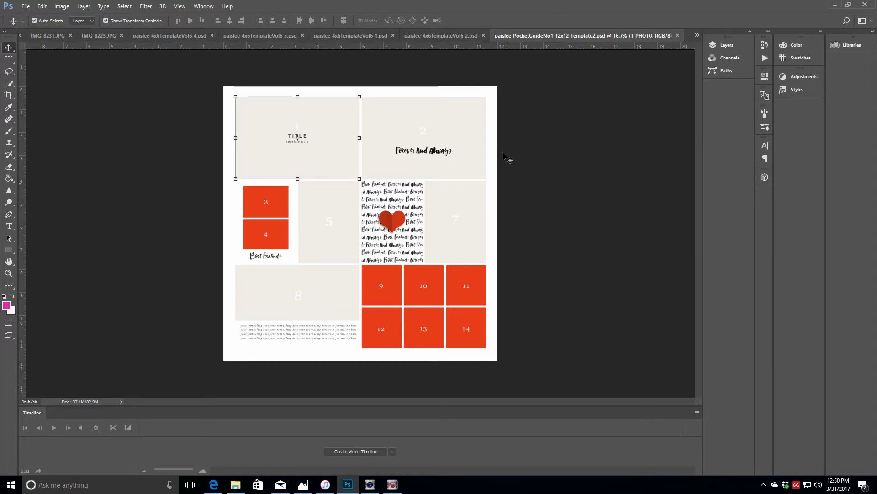
left_click(426, 36)
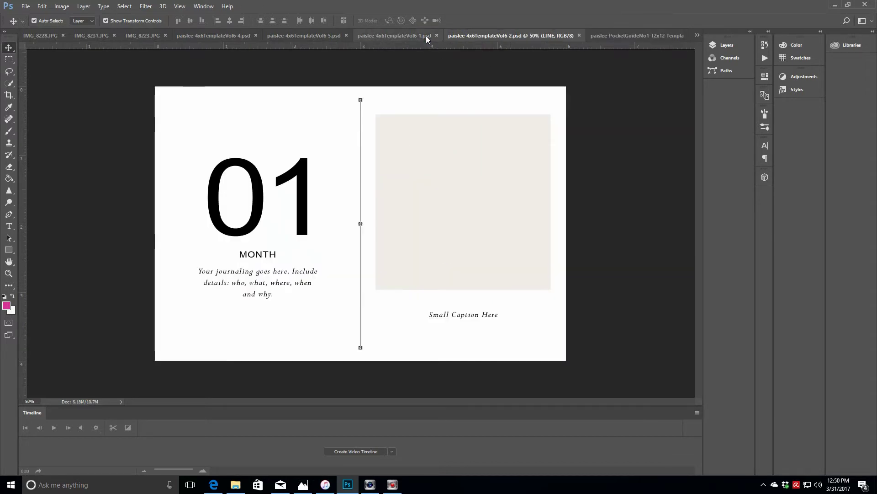
left_click(605, 36)
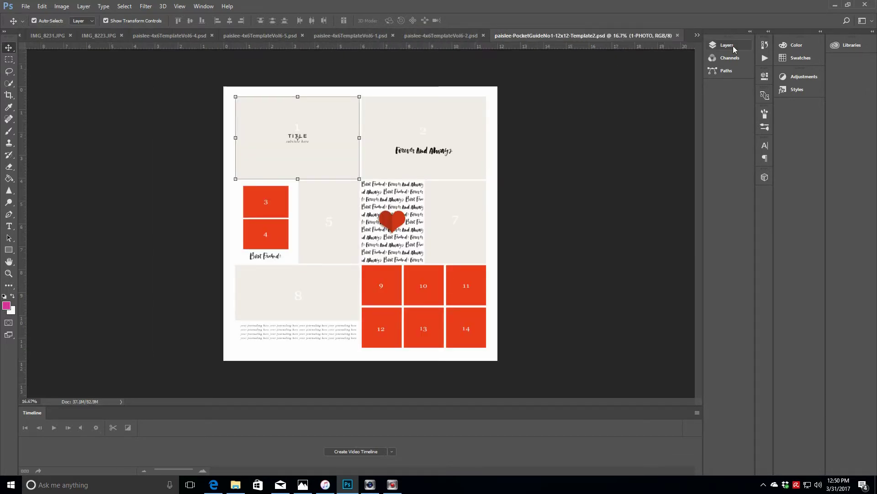
- Convert the pocket guide's Background into a regular layer and place a new empty layer beneath it
left_click(727, 46)
scroll(690, 221, "down", 5)
left_click(667, 252)
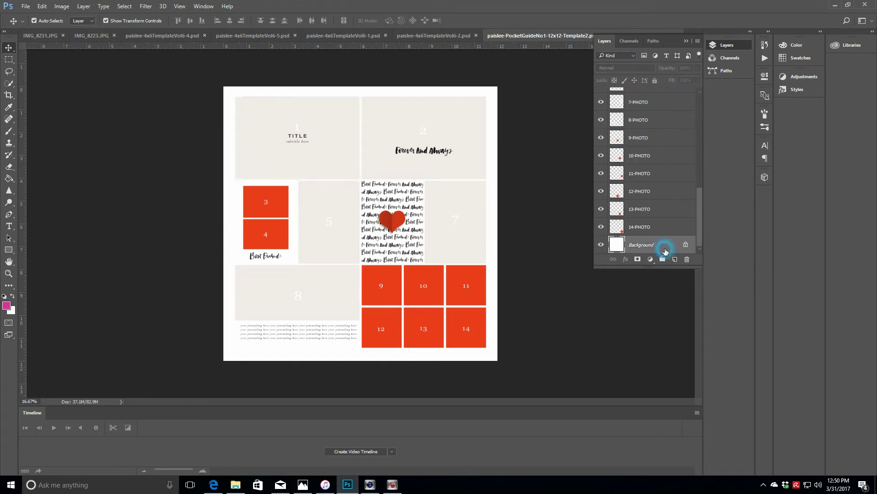
double_click(665, 251)
left_click(515, 153)
left_click(675, 259)
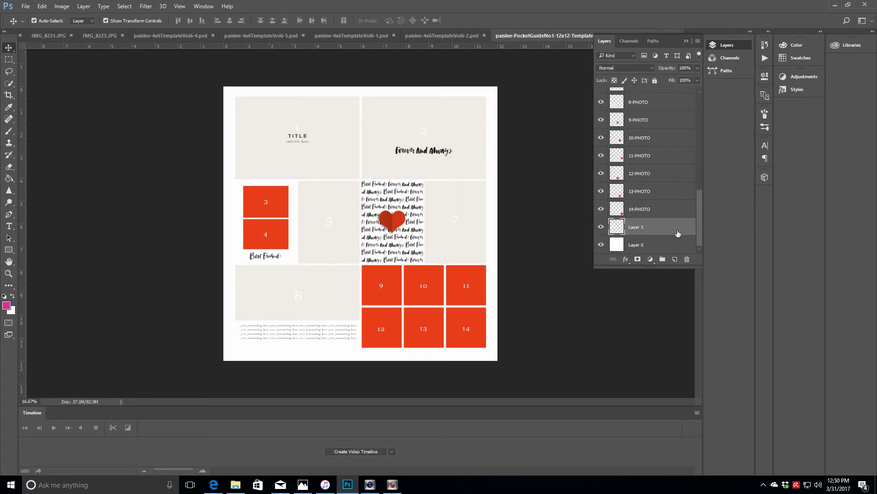
left_click_drag(678, 234, 667, 252)
- Double the canvas width to 24 inches, extending it equally on both sides of the layout
left_click(62, 5)
left_click(73, 74)
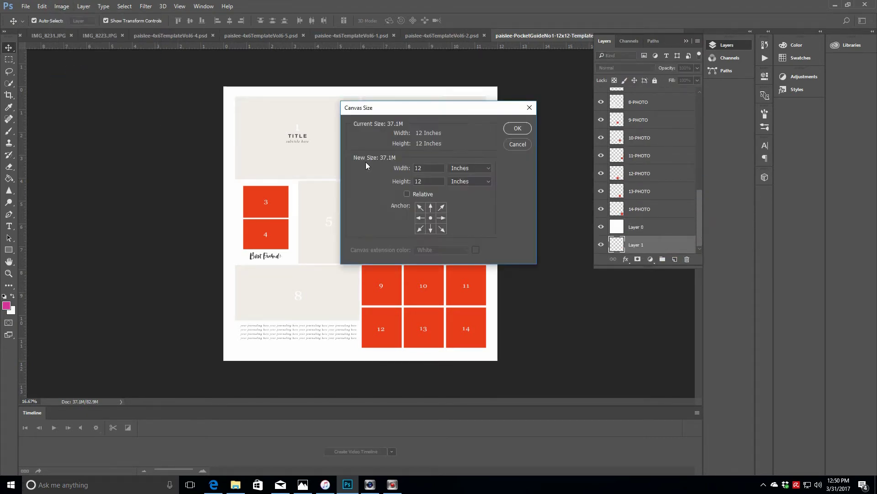
left_click(517, 128)
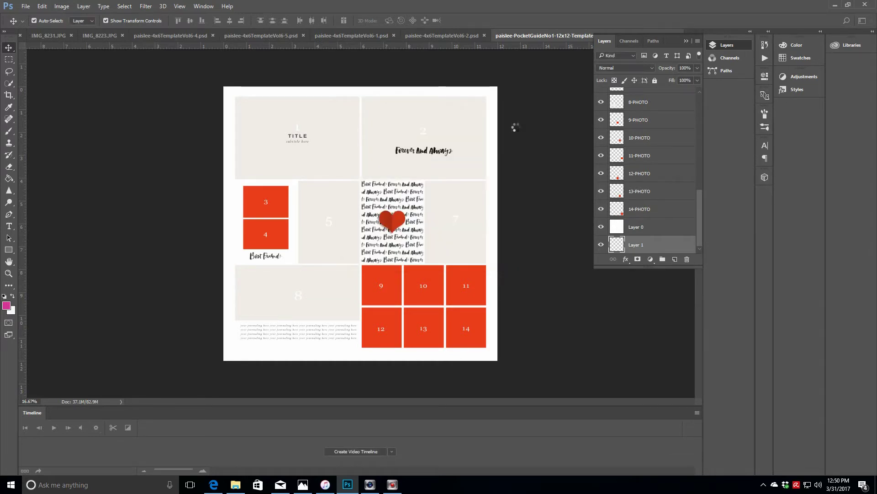
- Select all layers and move the whole layout to the left half of the widened canvas
scroll(694, 127, "up", 5)
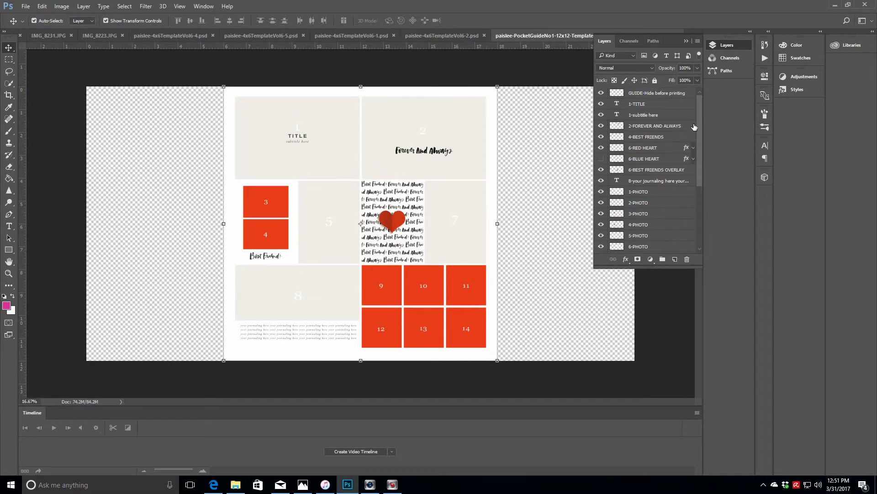
key("ctrl+alt+a")
left_click_drag(431, 94, 292, 97)
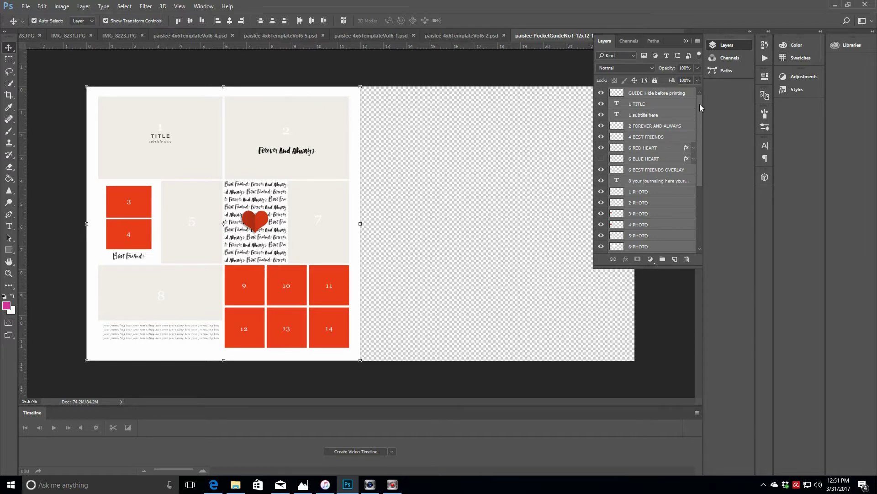
- Delete the six red photo block layers 9-PHOTO through 14-PHOTO
left_click(680, 104)
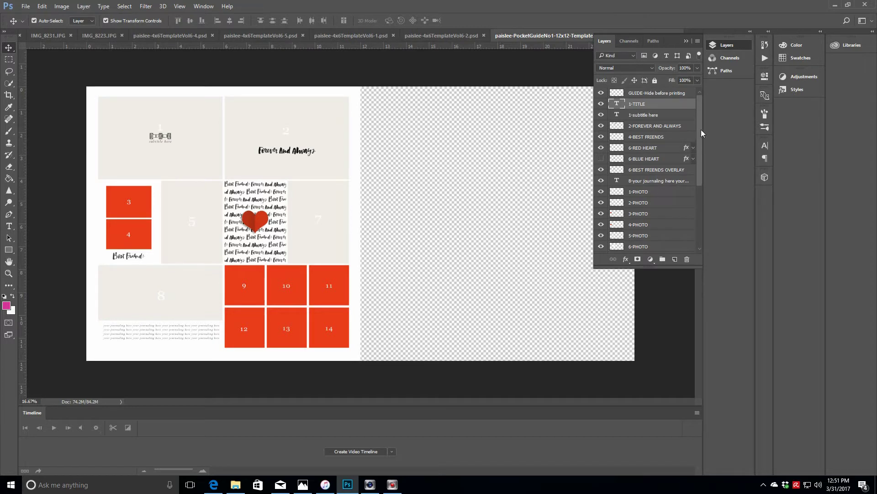
scroll(702, 132, "down", 5)
left_click(651, 172)
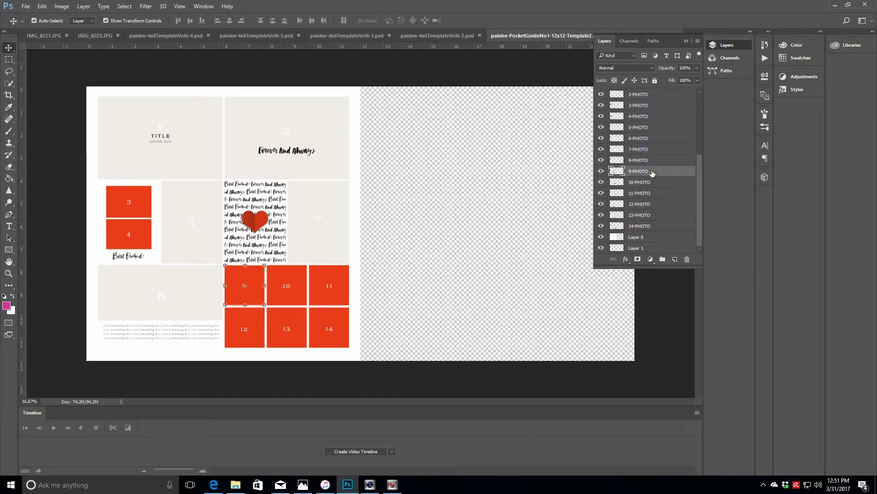
left_click(654, 182, "ctrl")
left_click(656, 193, "ctrl")
left_click(656, 204, "ctrl")
left_click(657, 214, "ctrl")
left_click(657, 227, "ctrl")
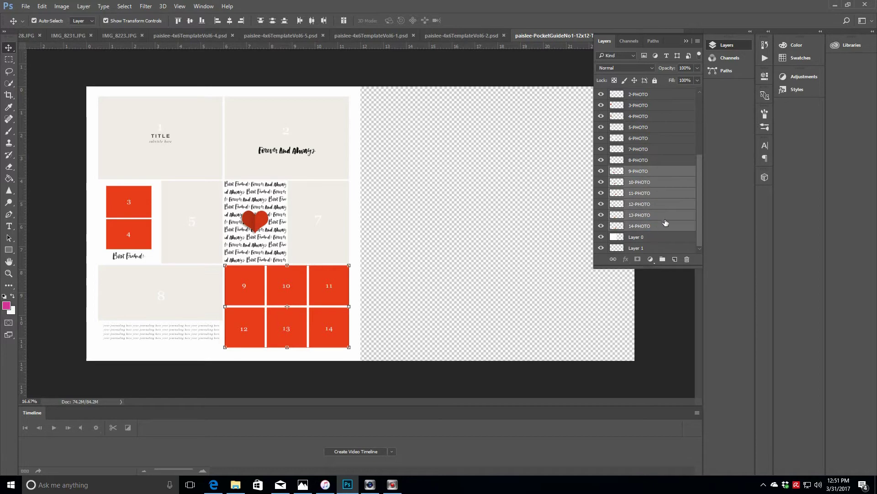
key("Delete")
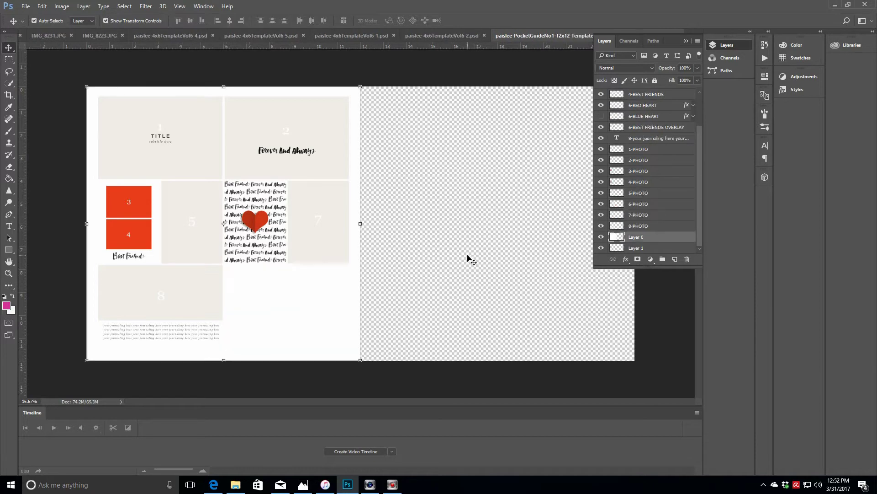
- Duplicate the white page layer, Layer 0, and move the copy over the transparent right half of the canvas
right_click(662, 241)
left_click(675, 99)
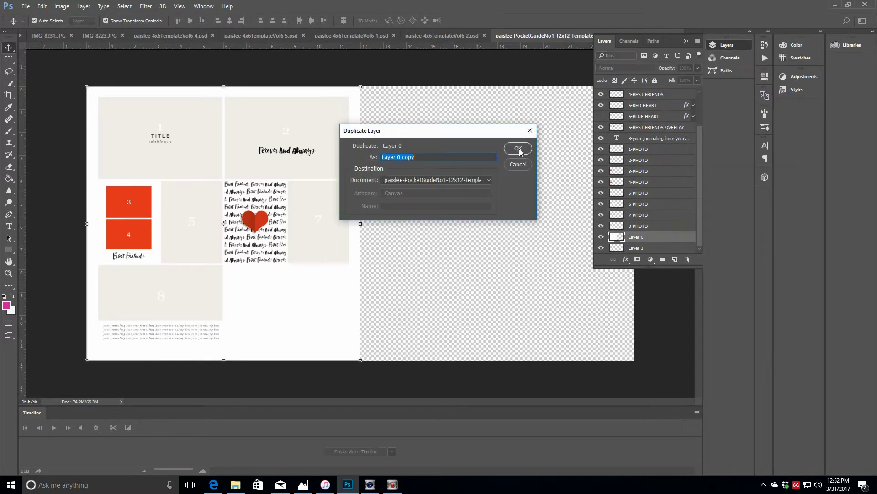
key("Return")
left_click(271, 289)
left_click_drag(284, 293, 467, 315)
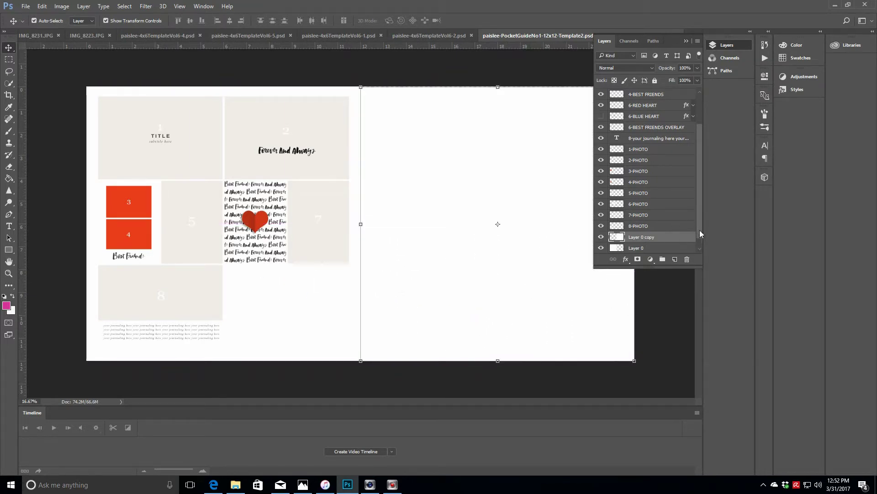
- Move the duplicated white page layer to the top of the layer stack
left_click_drag(682, 237, 681, 99)
left_click_drag(701, 162, 706, 130)
left_click_drag(657, 148, 658, 92)
- Try to copy all layers of paislee-4x6TemplateVol6-2.psd, including its locked Background, into the pocket guide template
left_click(423, 36)
left_click(686, 41)
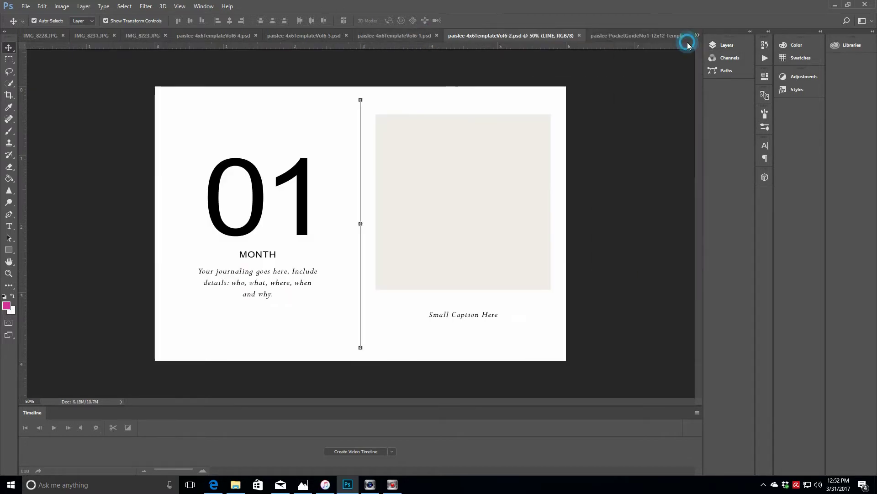
left_click(735, 47)
left_click(659, 161, "shift")
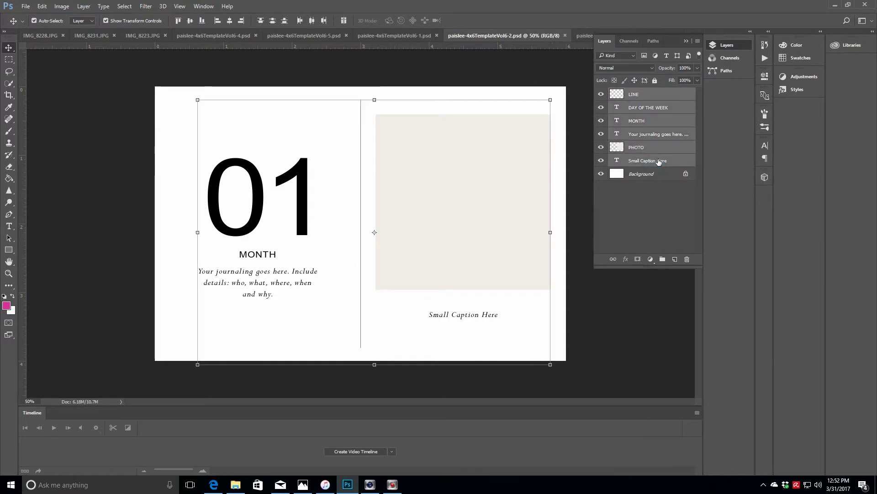
left_click(674, 176, "shift")
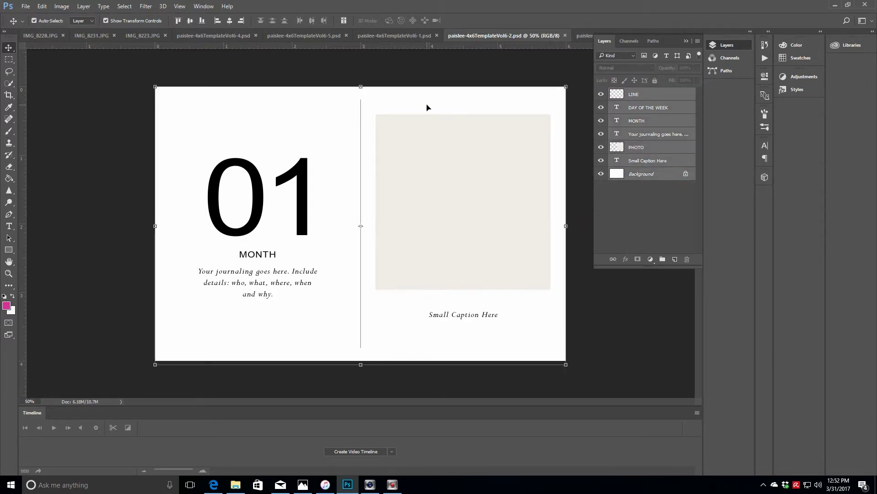
left_click_drag(427, 105, 587, 37)
- Convert the locked Background of paislee-4x6TemplateVol6-2.psd into a regular layer and select every layer from LINE down to it
left_click(660, 97)
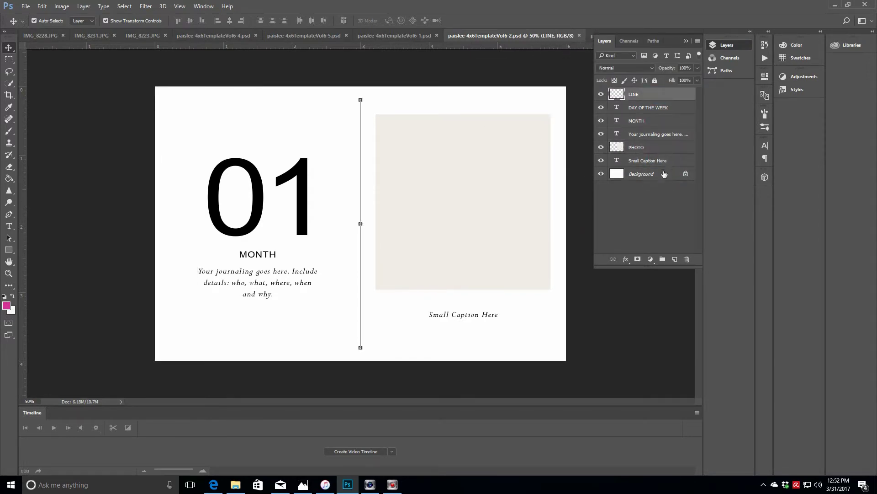
double_click(661, 174)
key("Return")
left_click(664, 98, "shift")
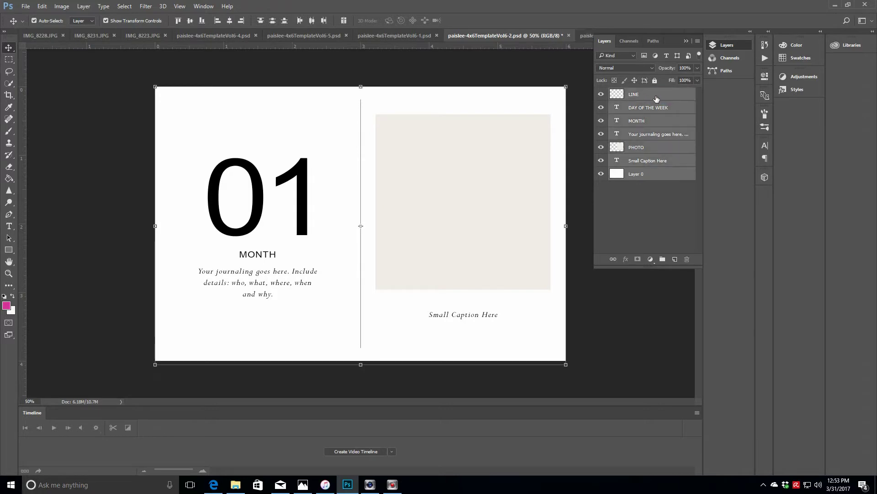
- Copy the selected 01 month card layers into the pocket guide template and place them near the upper-left corner of the right page
left_click_drag(665, 100, 589, 39)
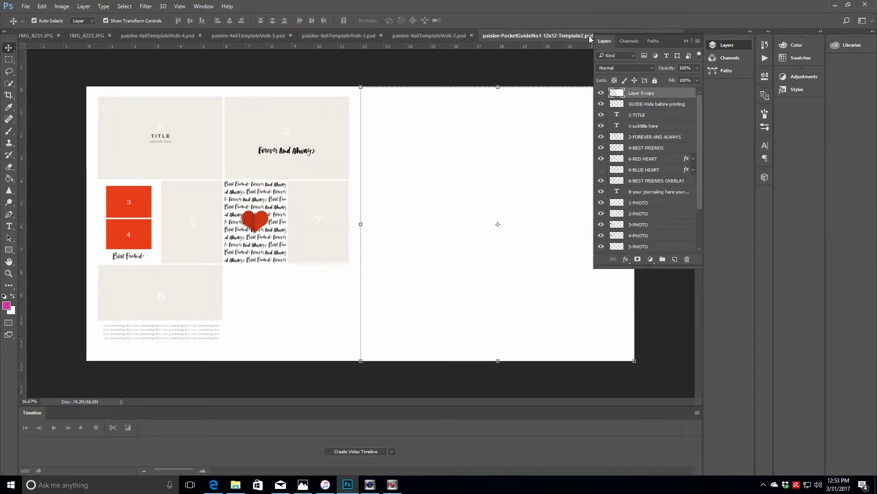
left_click(418, 35)
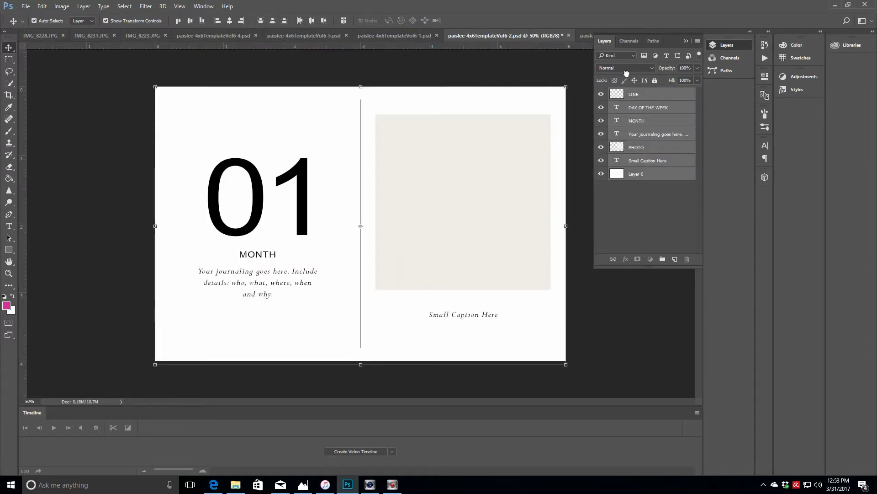
left_click_drag(666, 99, 537, 155)
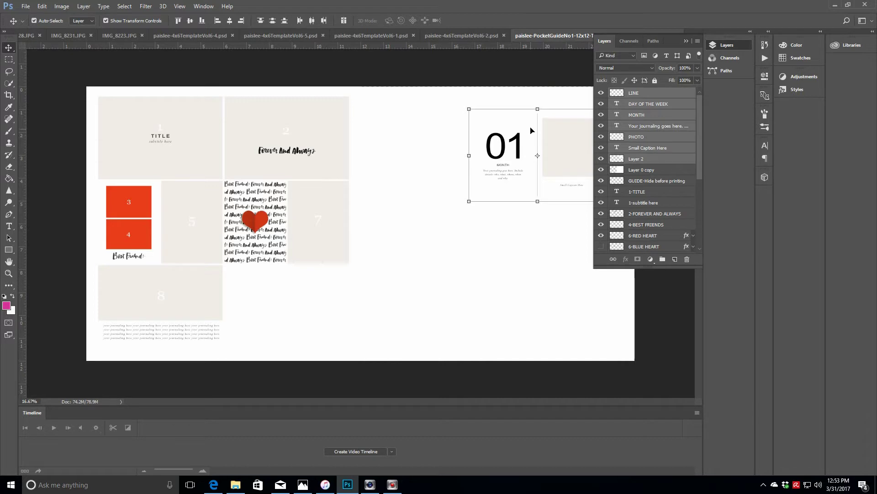
left_click_drag(528, 123, 440, 124)
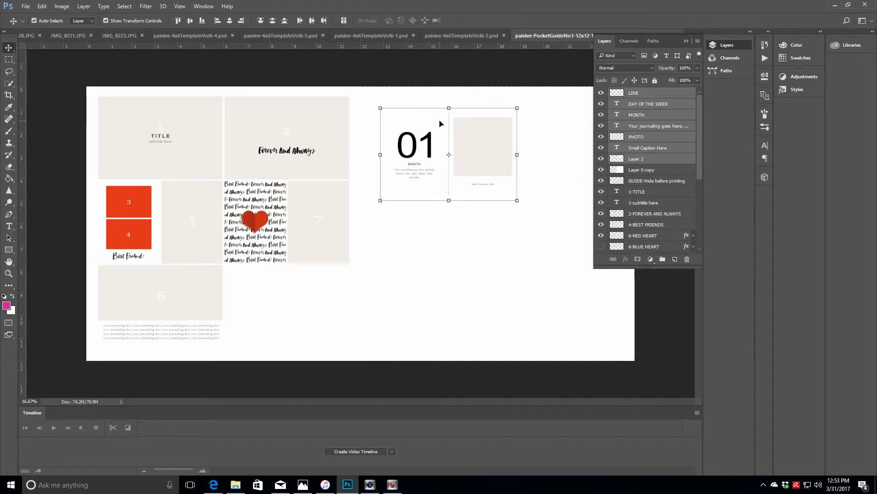
- Link the seven layers of the 01 month card, from LINE through Layer 2
left_click(672, 96)
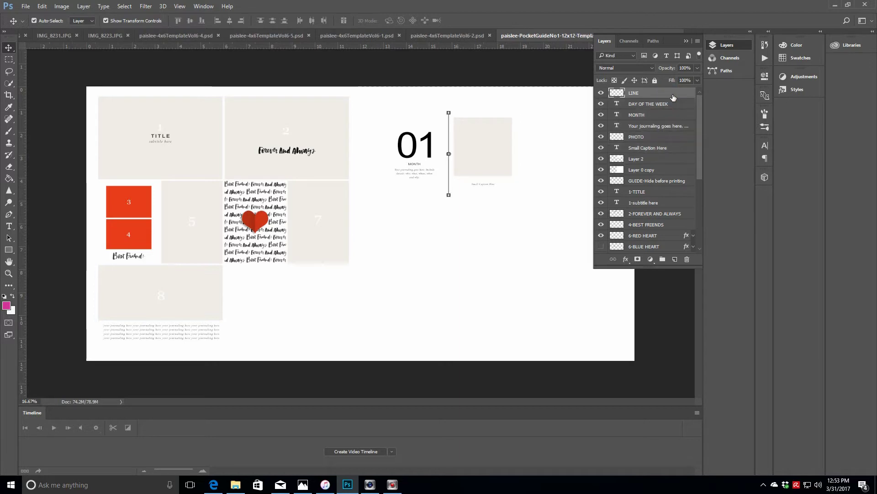
left_click(661, 161, "shift")
right_click(654, 112)
left_click(665, 137)
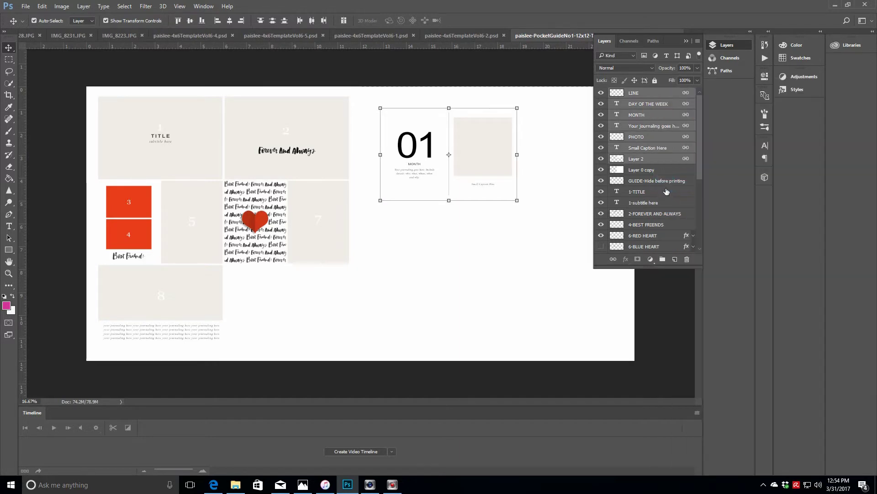
- Move the 1-PHOTO layer directly below 1-subtitle here and link it with the 1-TITLE and 1-subtitle here layers
left_click_drag(699, 107, 701, 143)
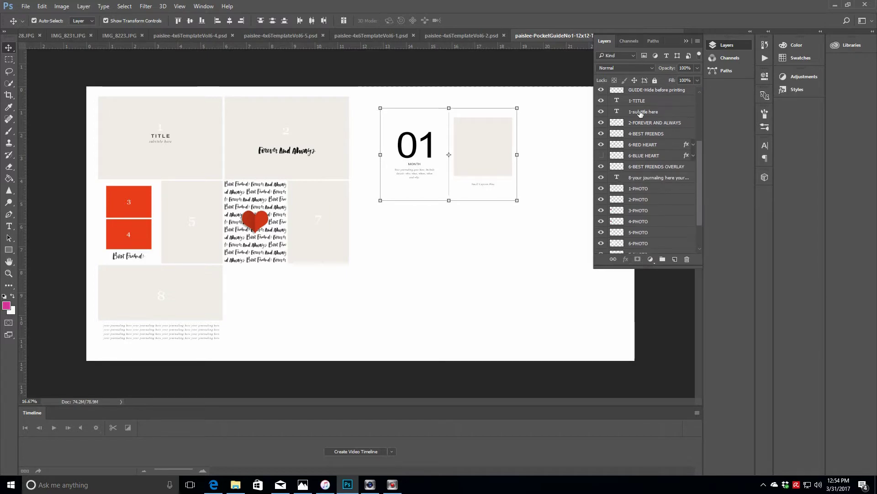
left_click(638, 106)
left_click(635, 114, "shift")
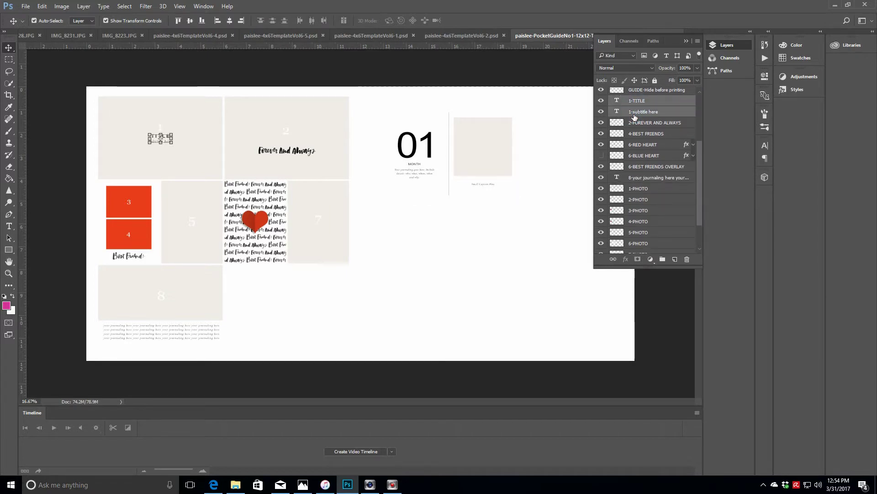
left_click(649, 190, "ctrl")
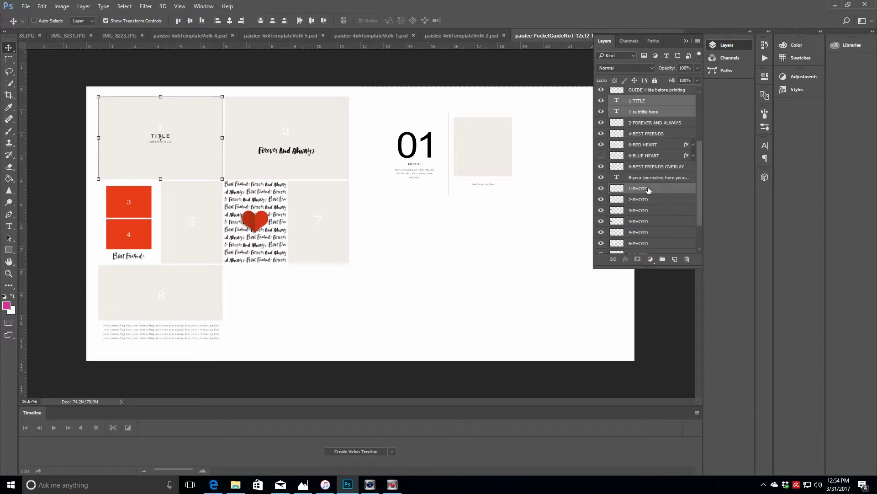
left_click_drag(649, 192, 664, 120)
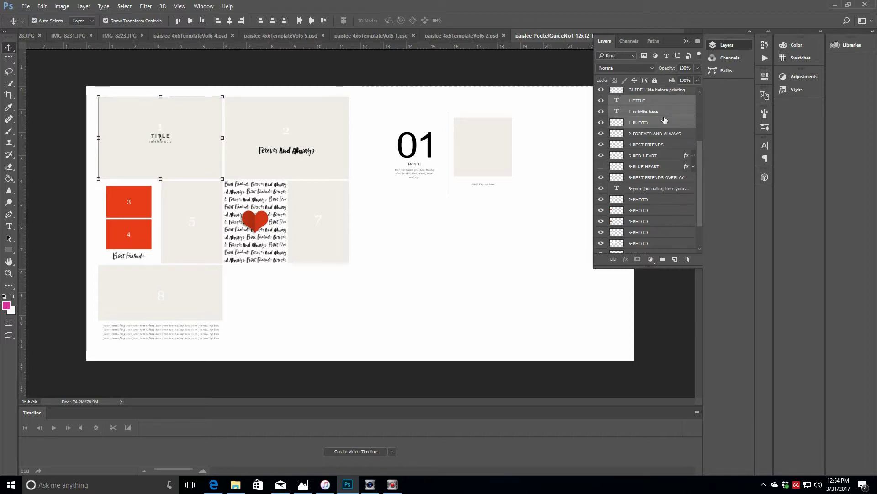
right_click(662, 103)
left_click(672, 182)
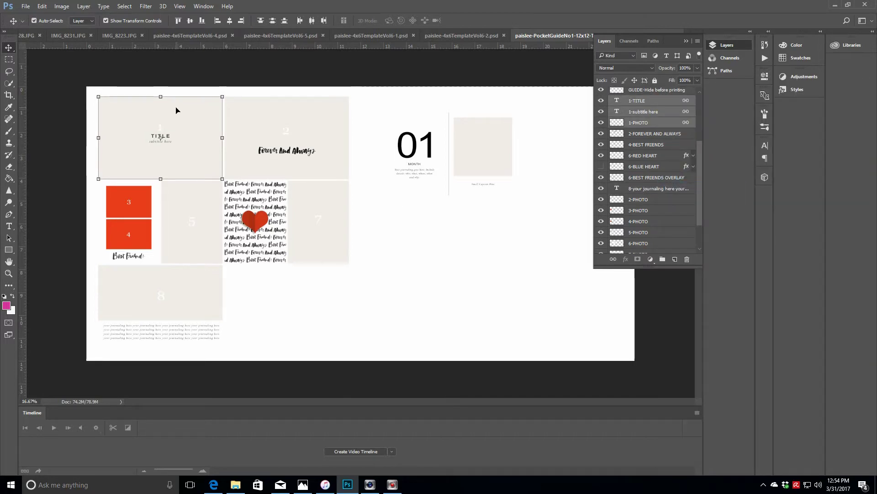
- Move the linked title block to the lower half of the right page and hide the white Layer 0 copy
left_click_drag(176, 110, 453, 251)
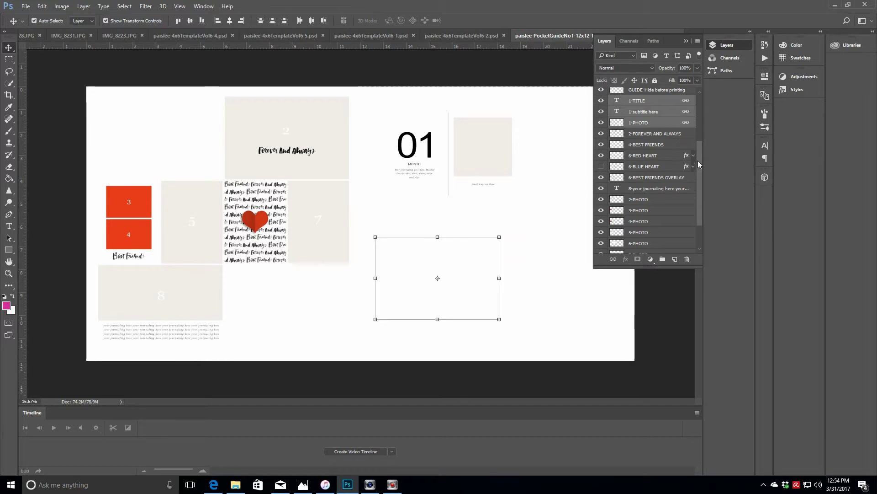
left_click_drag(698, 163, 704, 107)
left_click(643, 171)
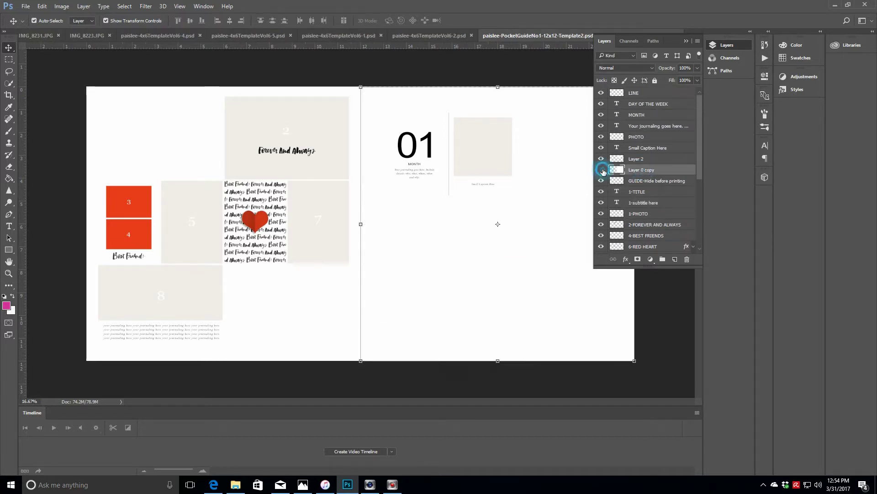
left_click(603, 170)
- Move the 01 month card into the vacated first slot of the left page and scale it down to about 88.4%
left_click(658, 92)
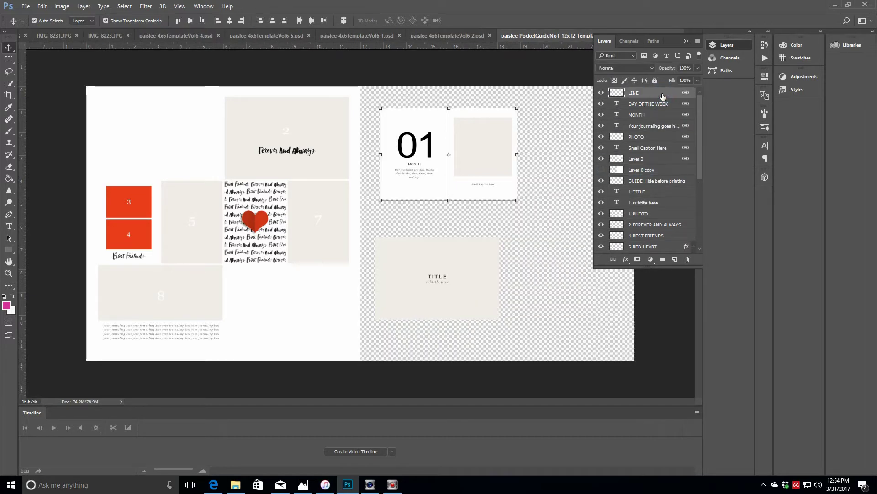
left_click(654, 159, "shift")
left_click_drag(431, 120, 141, 98)
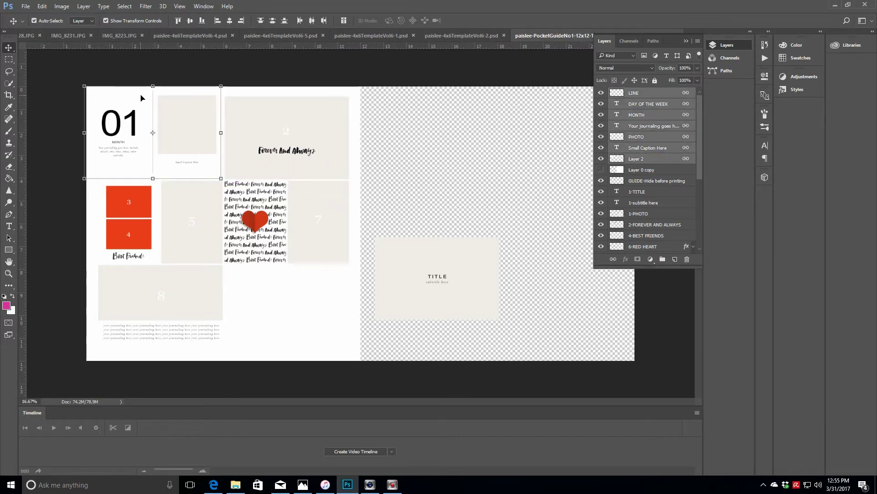
left_click(11, 274)
left_click(142, 137)
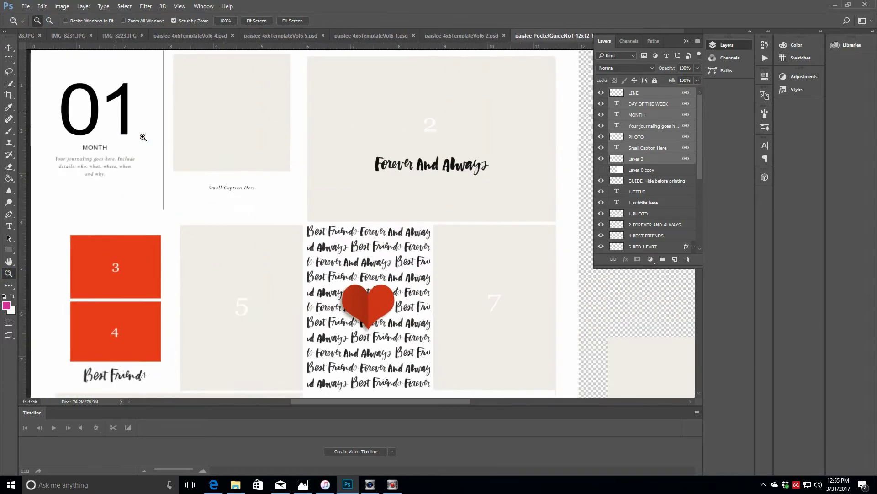
scroll(376, 402, "left", 5)
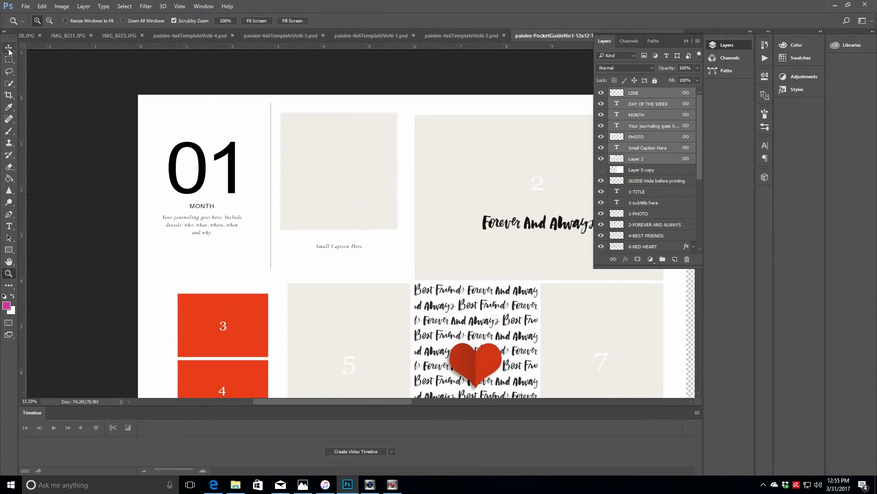
left_click(10, 48)
left_click_drag(133, 94, 159, 124)
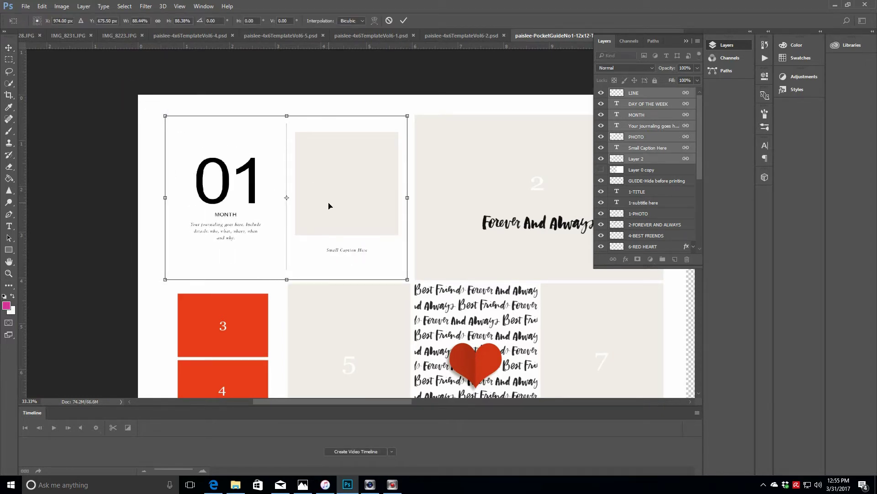
- Add horizontal guides along the upper and lower edges of photo block 2 and a vertical guide at the first slot's right edge
left_click_drag(110, 48, 115, 115)
left_click_drag(101, 46, 128, 279)
left_click_drag(22, 67, 410, 88)
- Align the 01 month card to the guides, resize it to about 89% and apply the transform
scroll(114, 245, "down", 4)
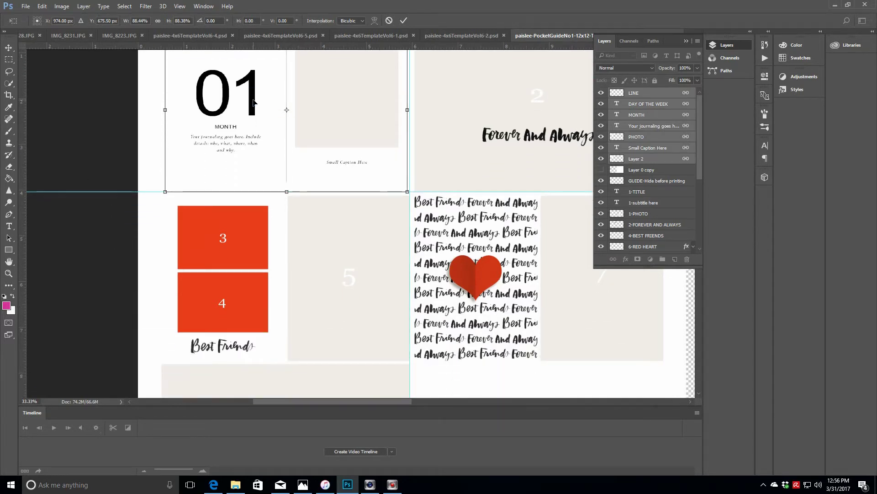
left_click_drag(254, 102, 255, 102)
scroll(255, 103, "up", 3)
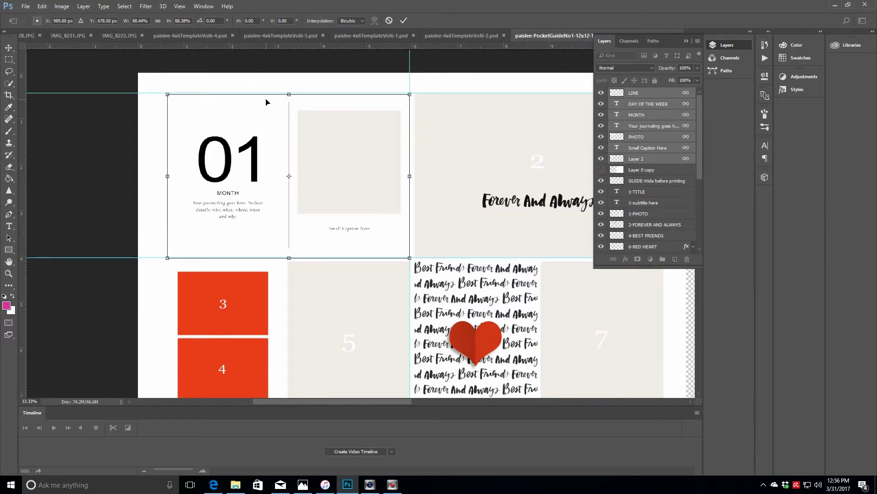
left_click_drag(166, 94, 166, 93)
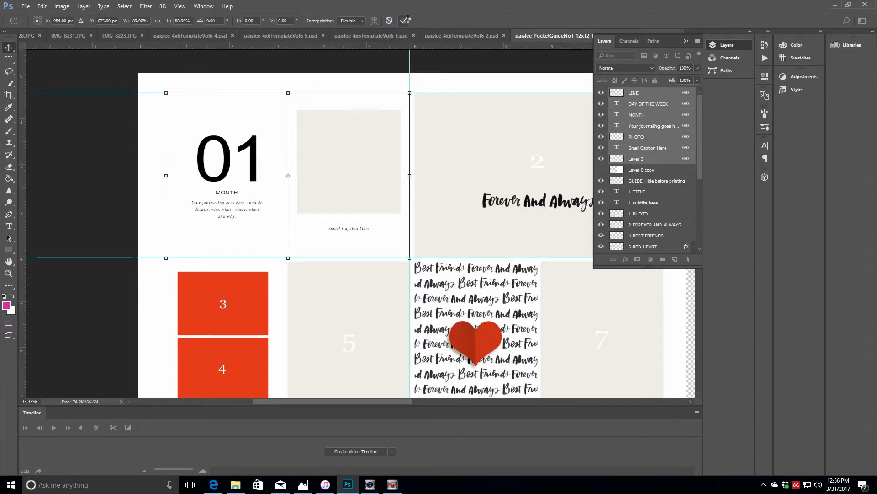
left_click(405, 20)
key("z")
left_click(256, 20)
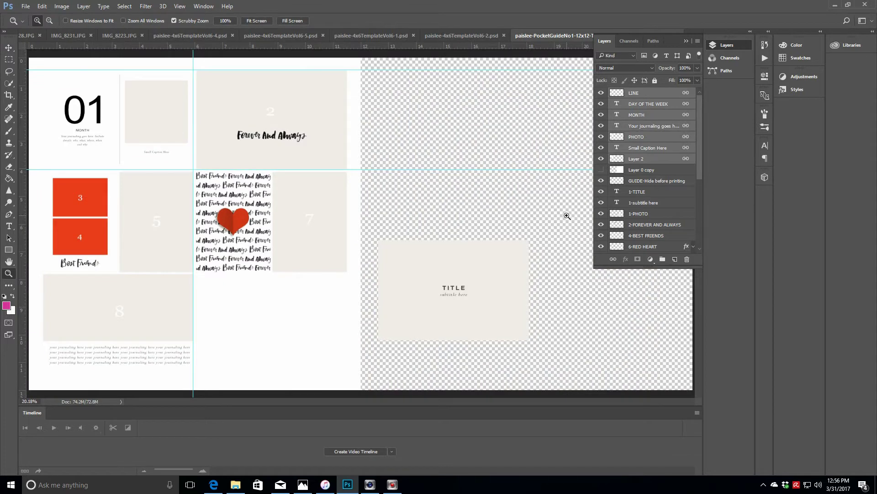
- In paislee-4x6TemplateVol6-1.psd, convert the locked Background into a regular layer and select all layers up to LINE
left_click(367, 35)
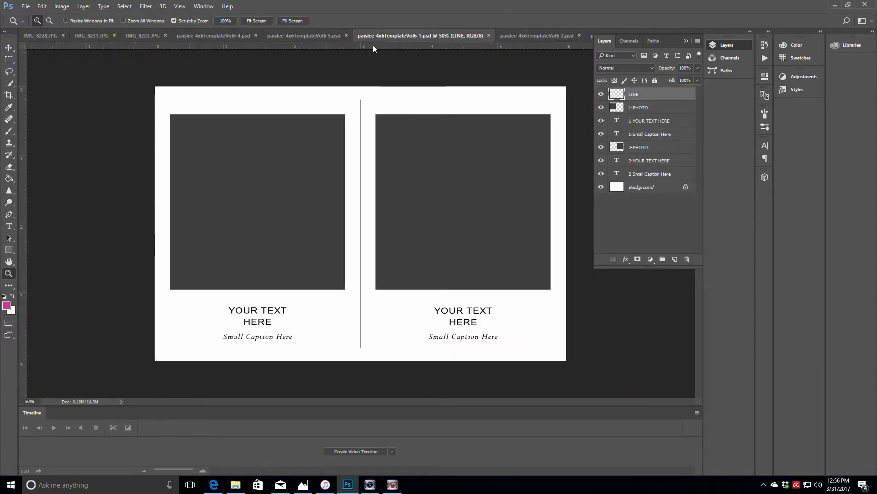
left_click(655, 191)
double_click(655, 191)
left_click(516, 156)
left_click(661, 95, "shift")
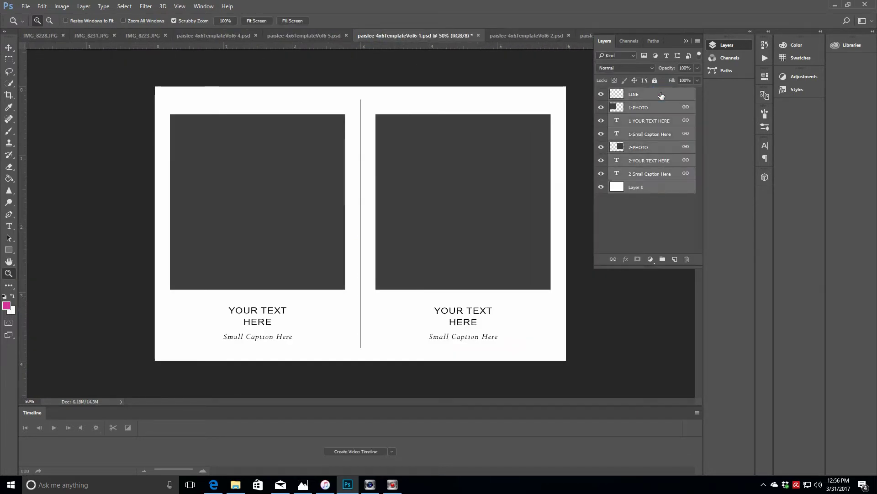
- Close paislee-4x6TemplateVol6-2.psd without saving its changes
left_click(519, 36)
left_click(569, 35)
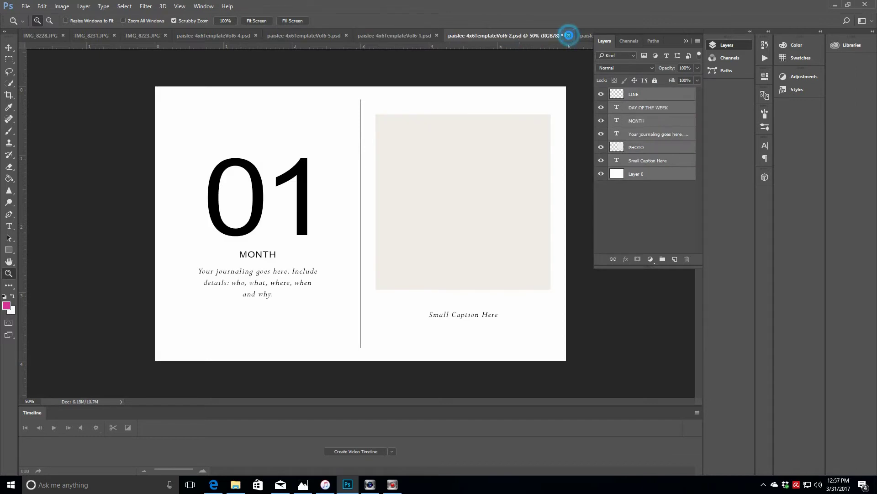
left_click(453, 183)
- Copy the selected two-photo card layers from paislee-4x6TemplateVol6-1.psd onto the right page of the pocket guide template, above the title block
left_click_drag(645, 96, 437, 186)
left_click(8, 47)
- Close the remaining templates paislee-4x6TemplateVol6-1.psd, Vol6-4.psd and Vol6-5.psd, discarding the changes to Vol6-1
left_click(462, 35)
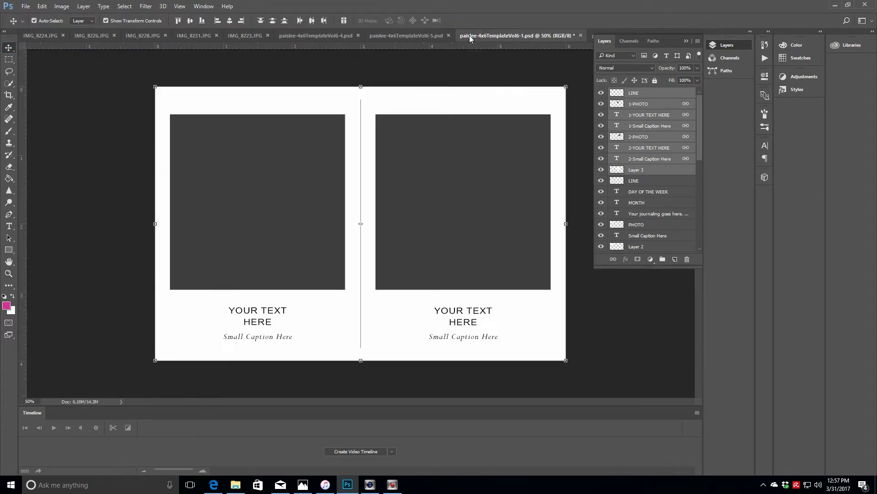
left_click(584, 36)
left_click(450, 186)
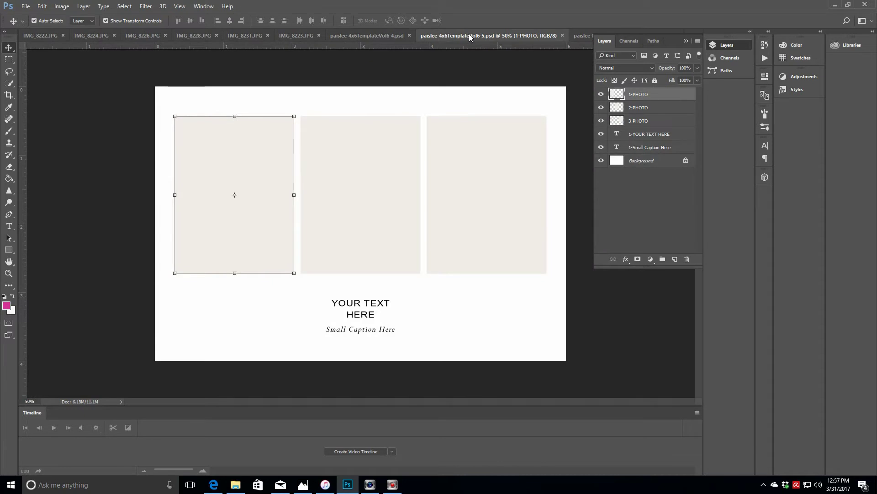
left_click(370, 35)
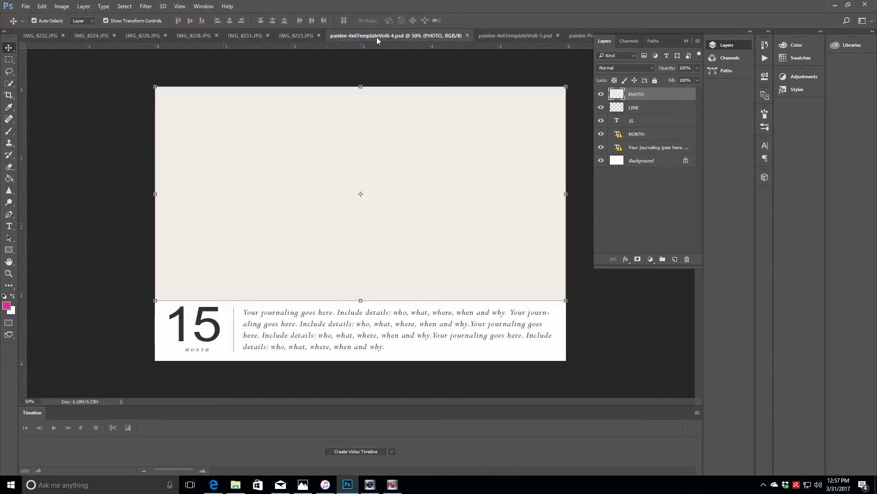
left_click(465, 36)
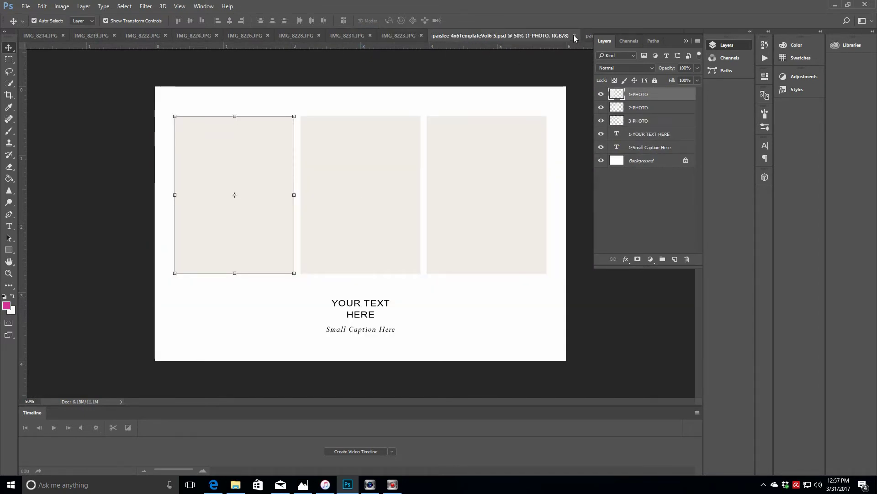
left_click(574, 35)
left_click(687, 41)
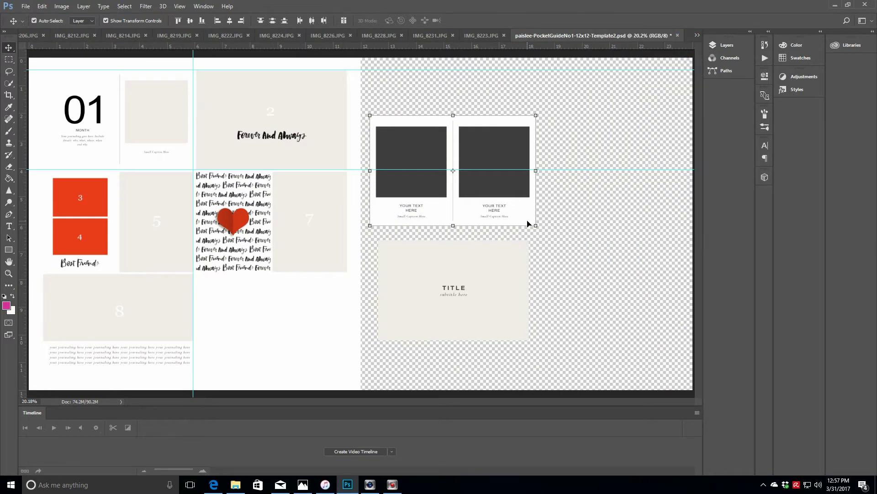
- Move the two-photo card into the right page's upper-left slot and scale it to about 90.4% so it fits between the guides
left_click_drag(437, 123, 436, 78)
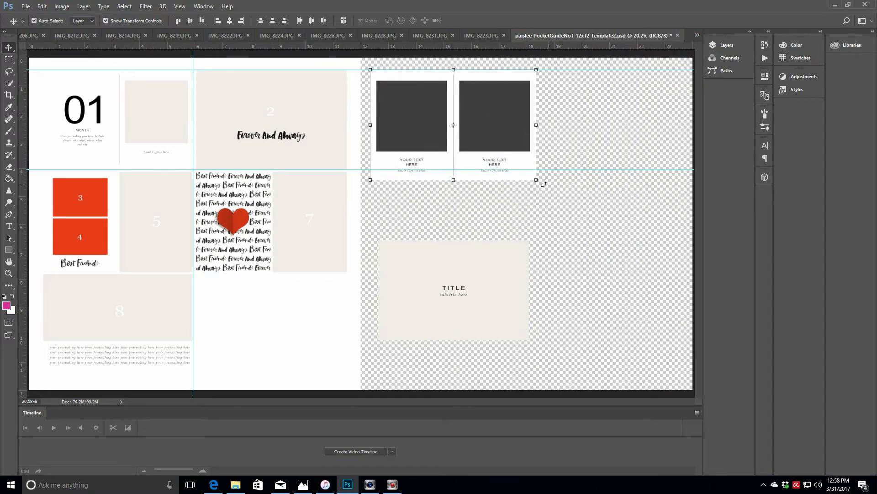
left_click_drag(538, 180, 524, 163)
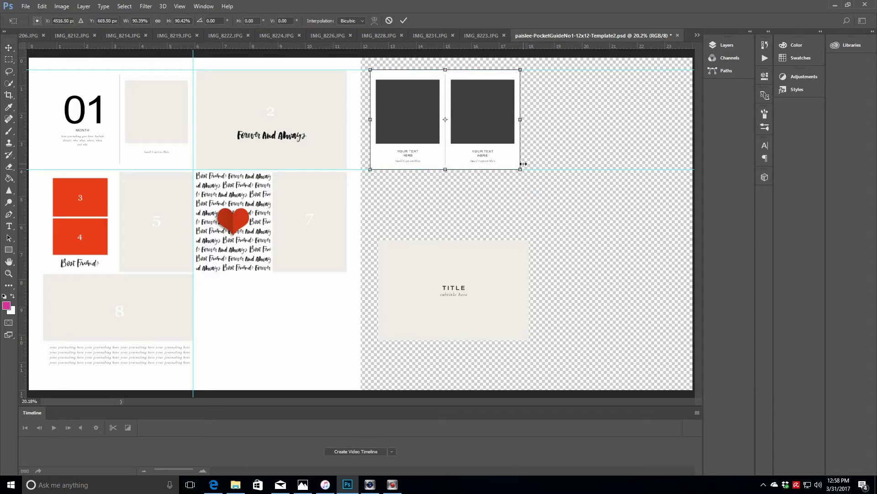
left_click(403, 21)
- Link all layers of the two-photo card, from the uppermost LINE layer through Layer 3
left_click(731, 47)
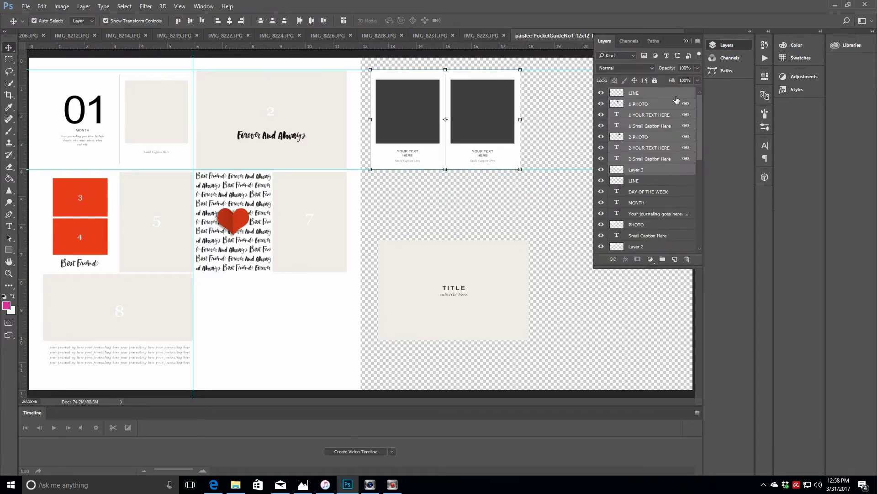
left_click(661, 94)
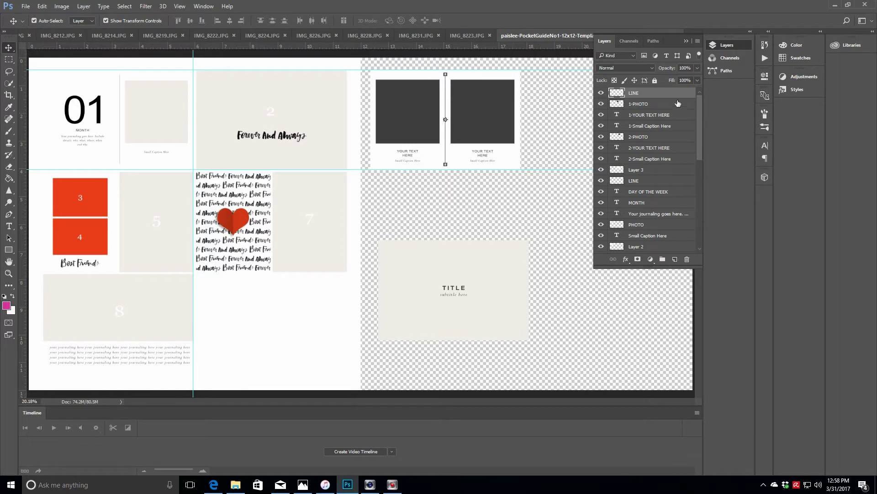
left_click(659, 105)
left_click(658, 137, "shift")
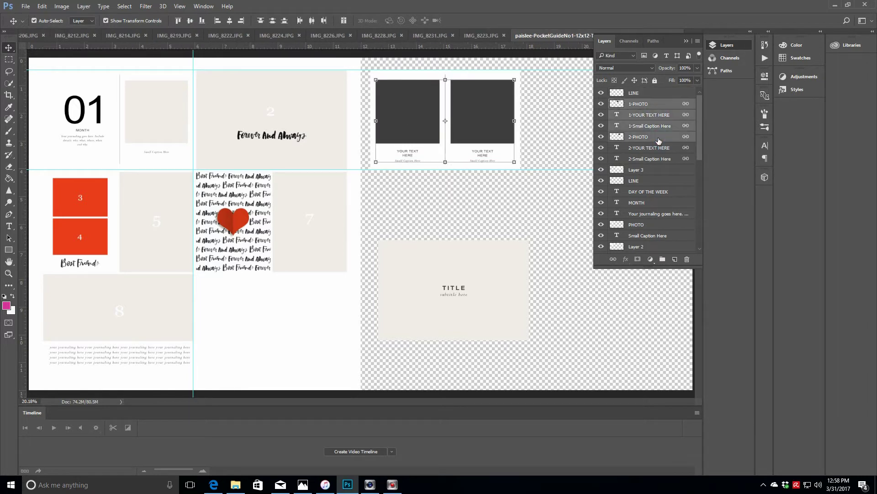
left_click(655, 94, "shift")
left_click(656, 159, "shift")
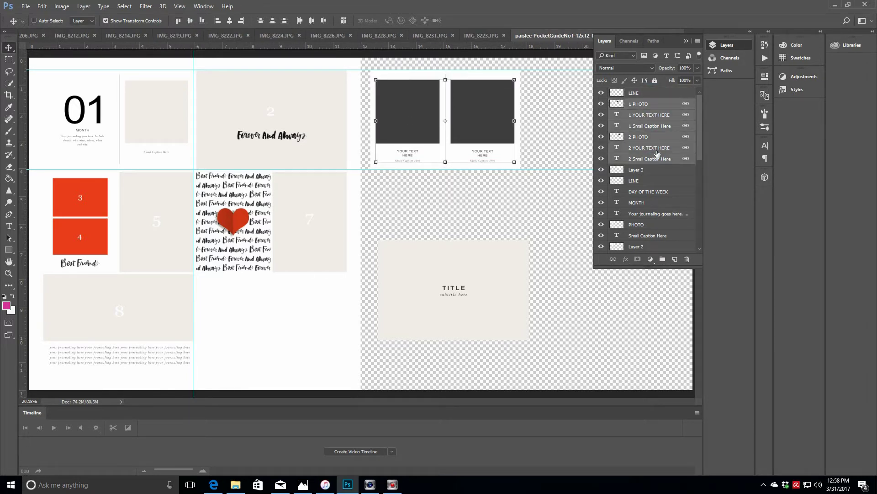
left_click(661, 93, "shift")
left_click(657, 172, "ctrl")
left_click(657, 184, "ctrl")
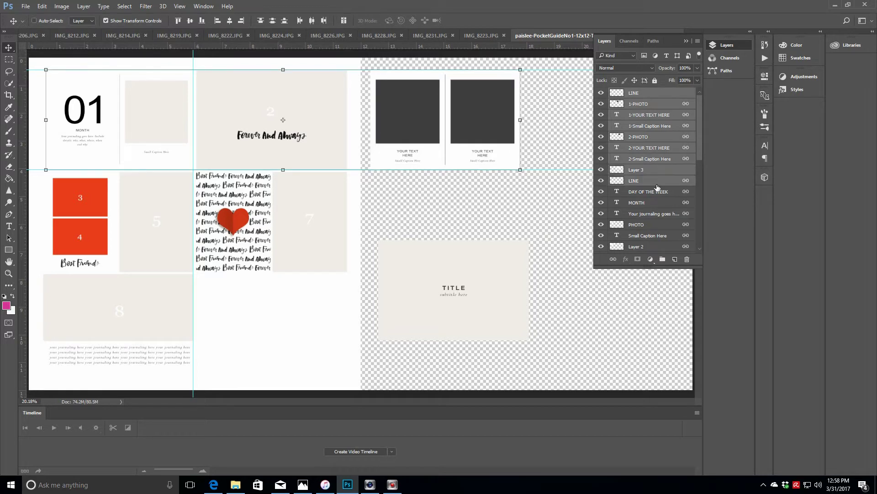
left_click(657, 185, "ctrl")
right_click(670, 144)
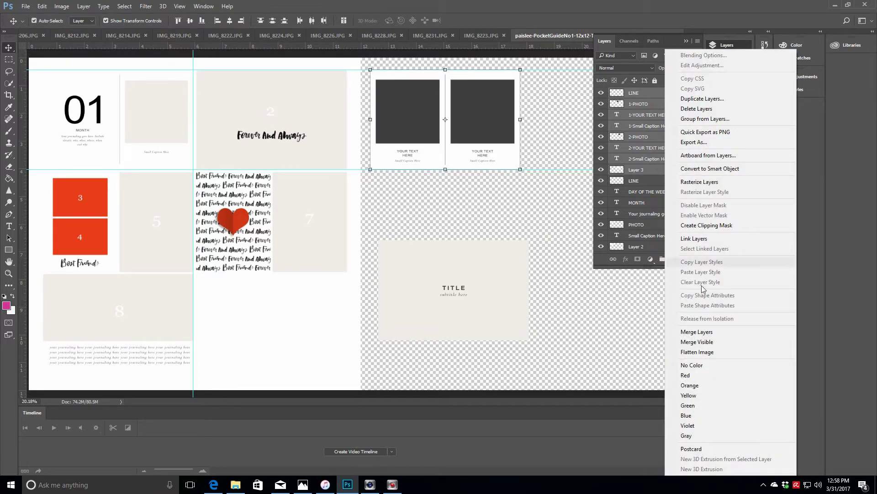
left_click(686, 236)
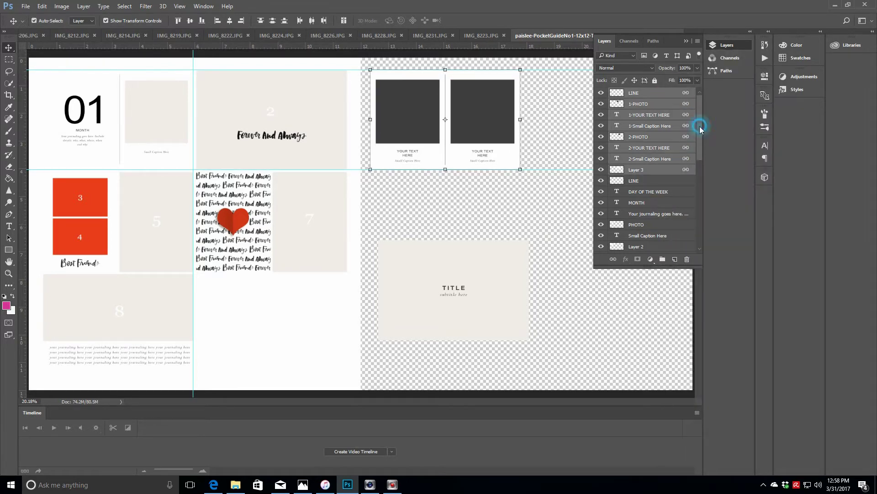
- Move the title block with its title, subtitle and 1-PHOTO layers directly beneath the two-photo card
left_click_drag(700, 126, 702, 162)
left_click(654, 133)
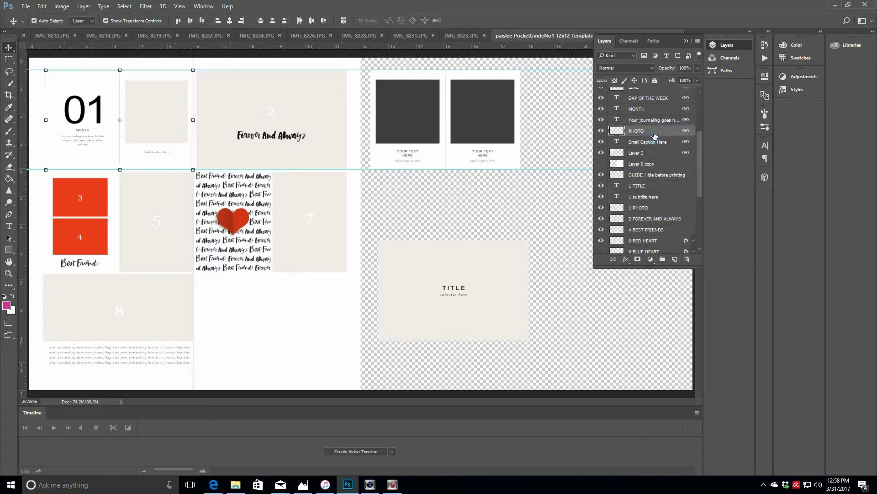
left_click(651, 187)
left_click_drag(482, 266, 476, 198)
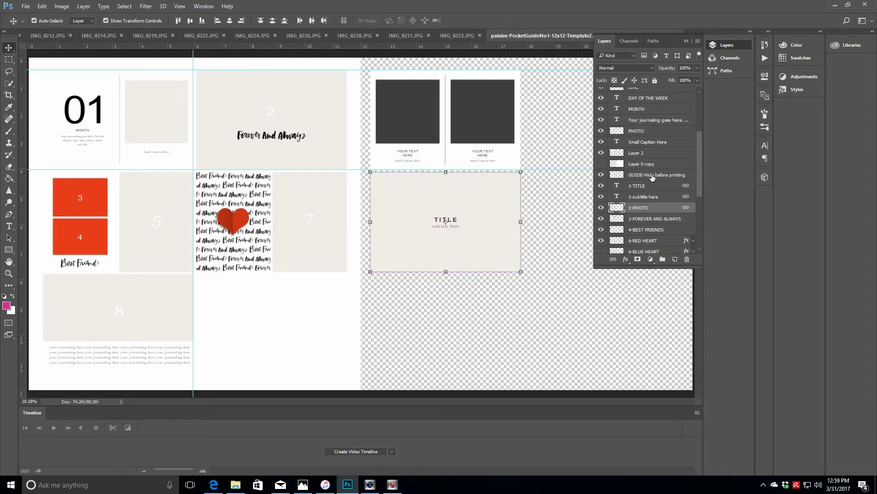
- Duplicate the 7-PHOTO layer within the template, keeping the default copy name
left_click_drag(701, 139, 705, 187)
left_click(657, 220)
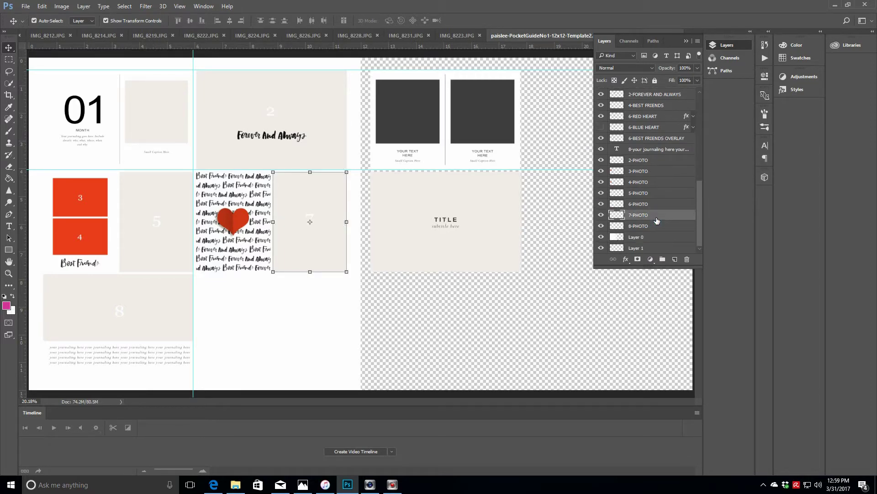
right_click(659, 220)
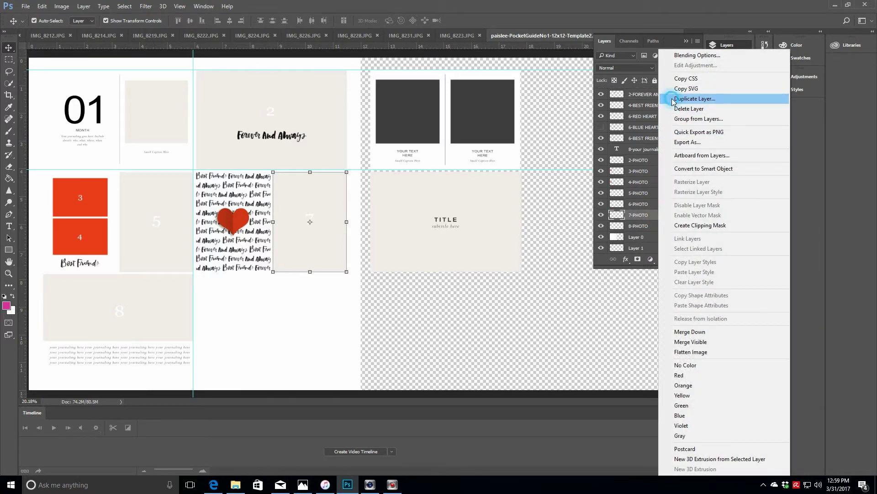
left_click(686, 93)
key("Return")
- Bring the 7-PHOTO copy to the top of the layer stack and place it to the right of the title block
left_click_drag(665, 217, 665, 93)
left_click_drag(700, 201, 699, 162)
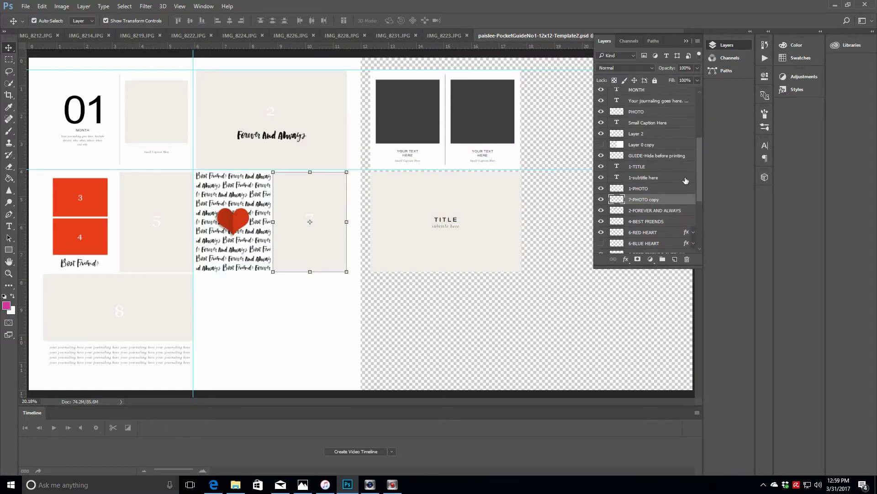
left_click_drag(664, 200, 664, 99)
left_click_drag(700, 186, 700, 141)
left_click_drag(665, 216, 668, 90)
left_click_drag(312, 243, 556, 242)
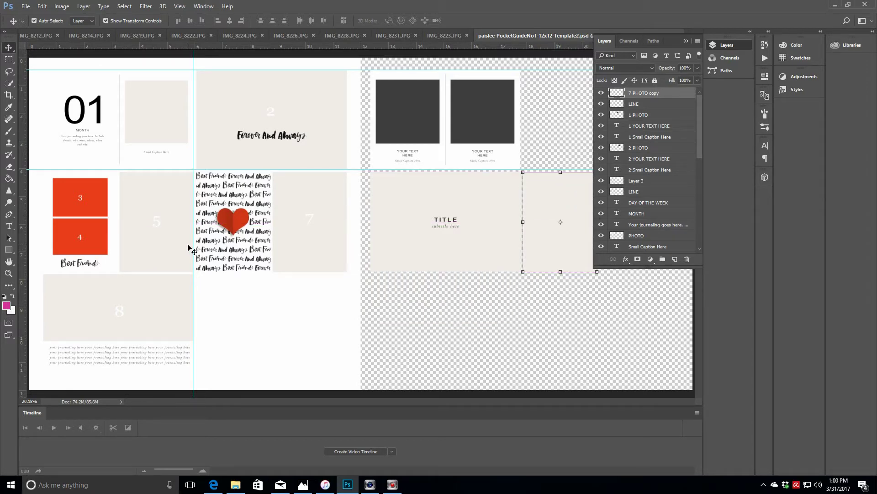
- Duplicate the large 2-PHOTO block from the left page's upper row
left_click(313, 120)
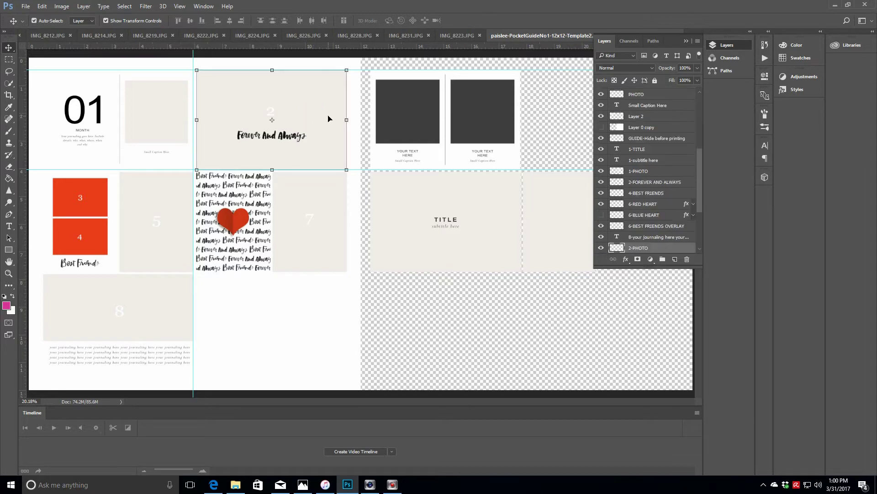
right_click(673, 252)
left_click(681, 98)
left_click(517, 147)
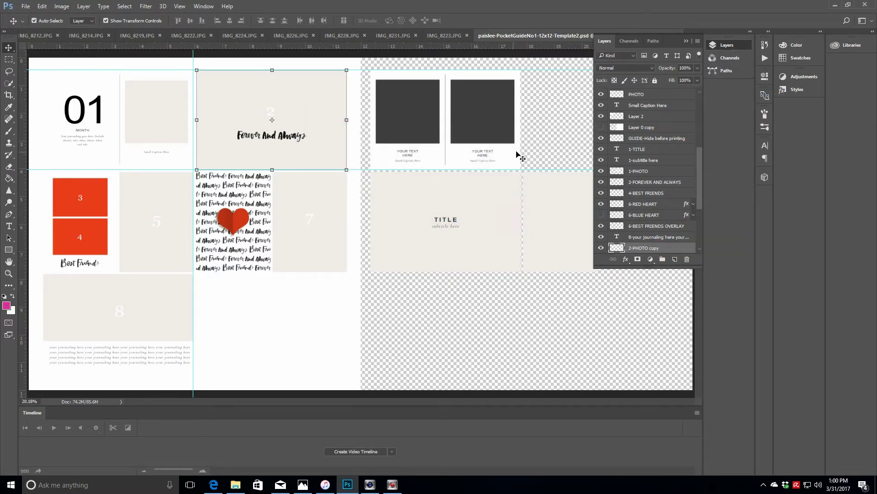
- Bring the 2-PHOTO copy to the top of the layer stack and place it in the right page's lower-right slot
left_click_drag(668, 248, 665, 100)
left_click_drag(700, 161, 700, 119)
left_click_drag(669, 218, 676, 93)
left_click_drag(699, 135, 676, 92)
left_click_drag(298, 95, 625, 302)
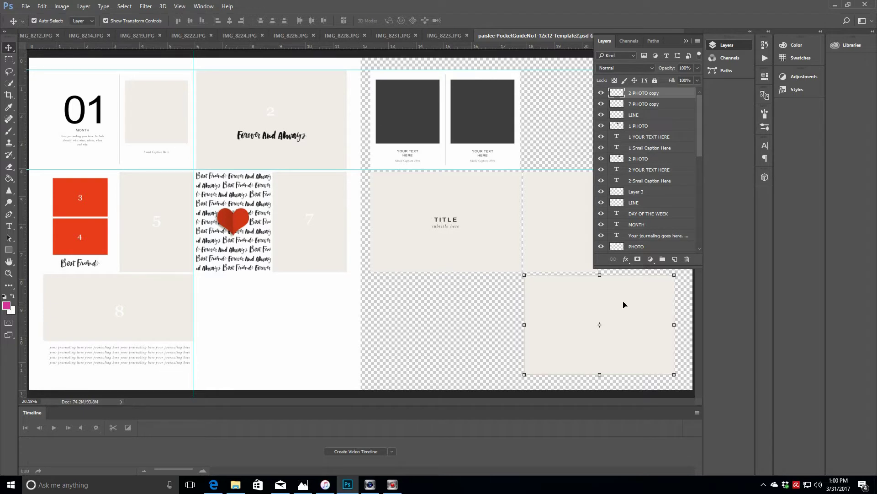
- Select the 8-PHOTO layer together with its journaling text layer and duplicate both
left_click(153, 309)
left_click(659, 172, "ctrl")
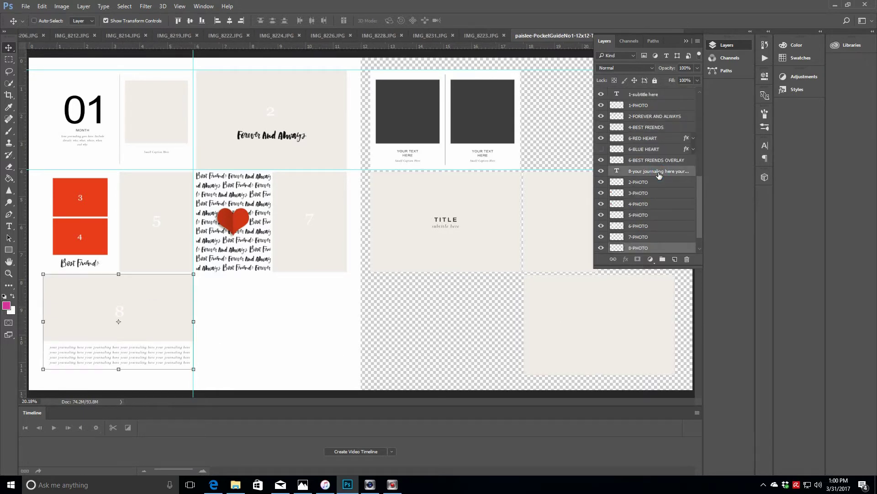
mouse_move(696, 191)
left_mouse_down()
mouse_move(700, 201)
mouse_move(703, 184)
left_mouse_up()
right_click(667, 179)
left_click(711, 133)
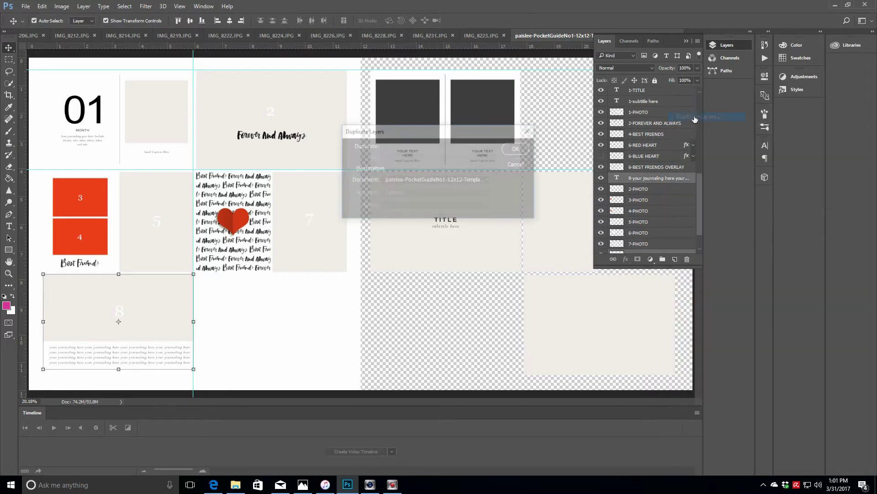
left_click(521, 154)
- Link the duplicated 8-PHOTO layer and its journaling text copy
left_click_drag(699, 179, 666, 93)
right_click(668, 205)
left_click(678, 194)
- Bring the linked 8-PHOTO and journaling copies to the top of the layer stack and place them in the right page's upper-right slot
left_click_drag(700, 144, 704, 119)
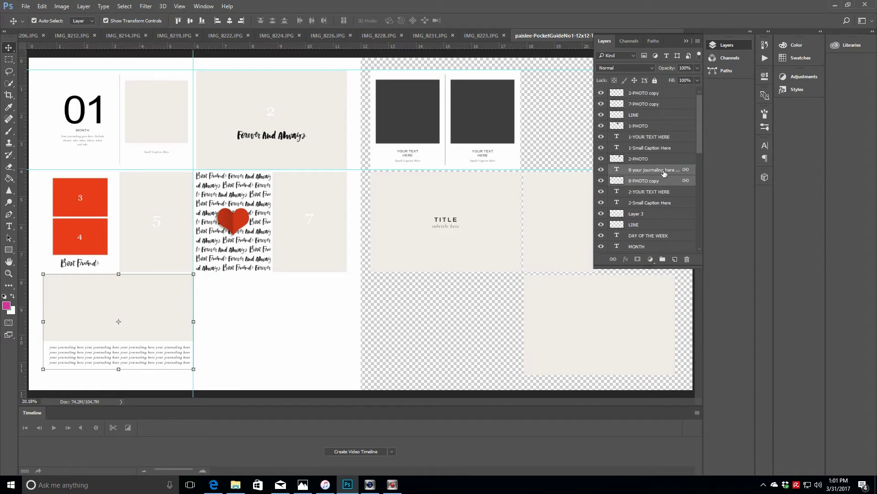
left_click_drag(664, 173, 665, 90)
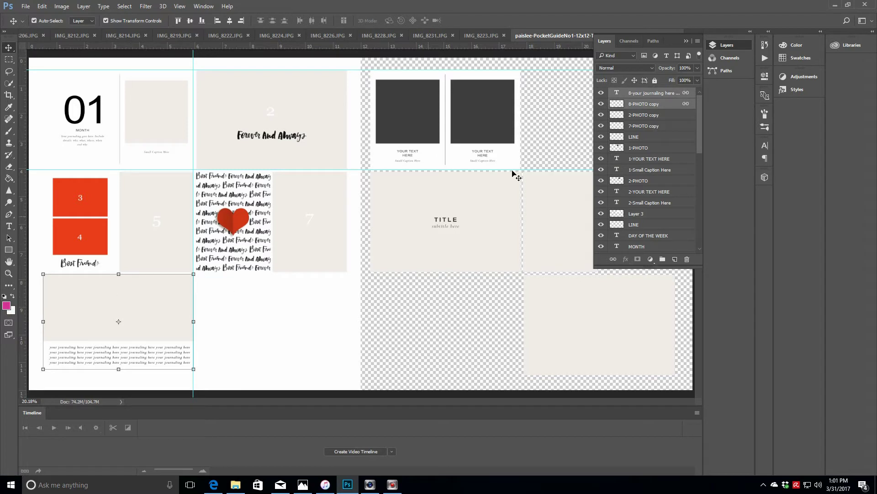
left_click_drag(139, 294, 645, 97)
left_click(726, 45)
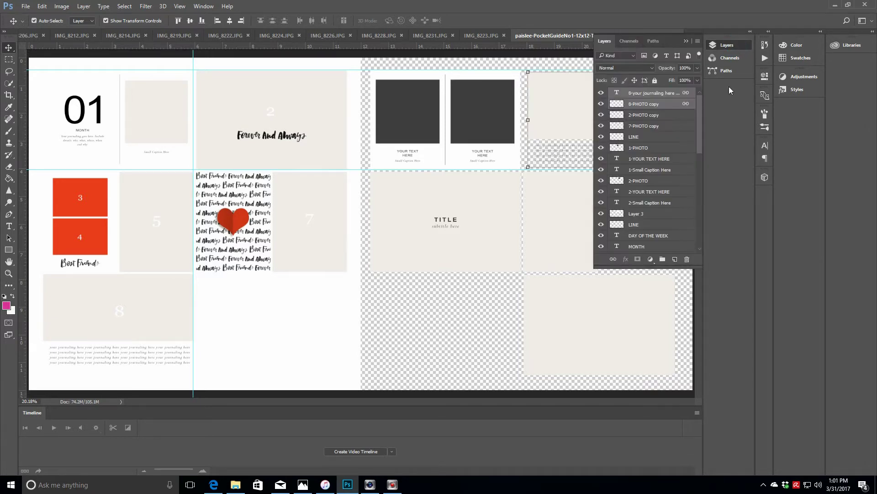
left_click_drag(700, 98, 705, 201)
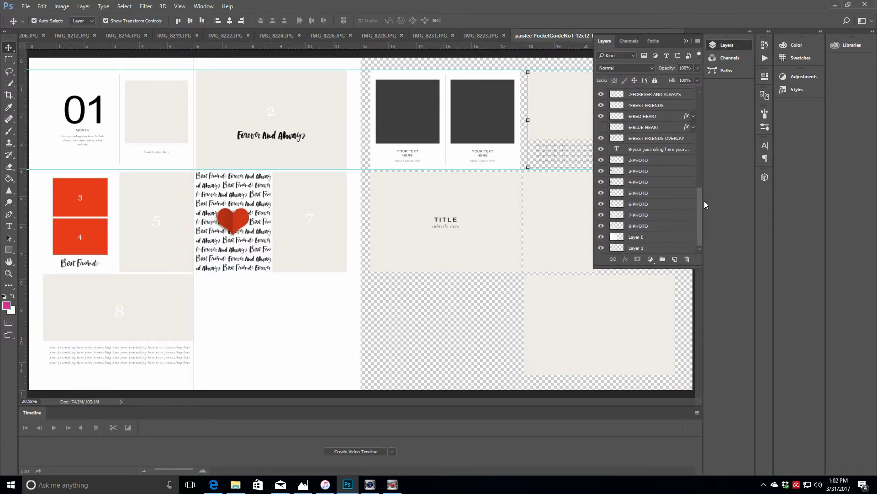
left_click(642, 226)
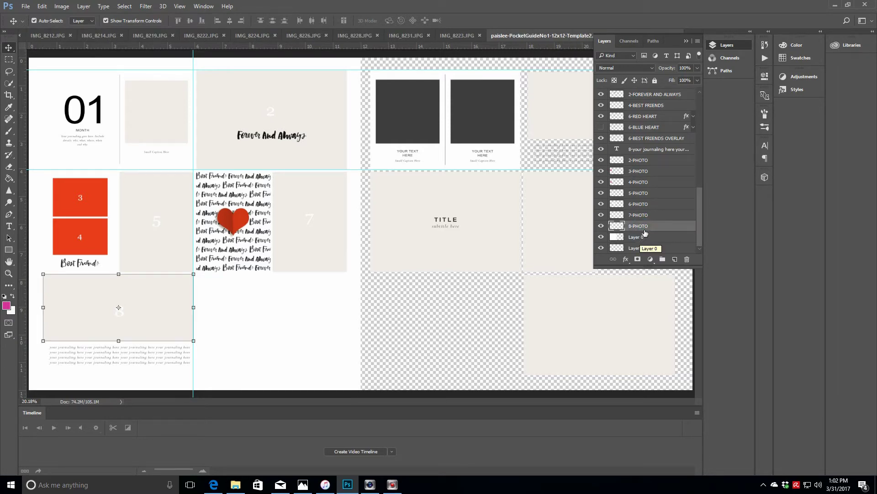
left_click_drag(700, 204, 693, 98)
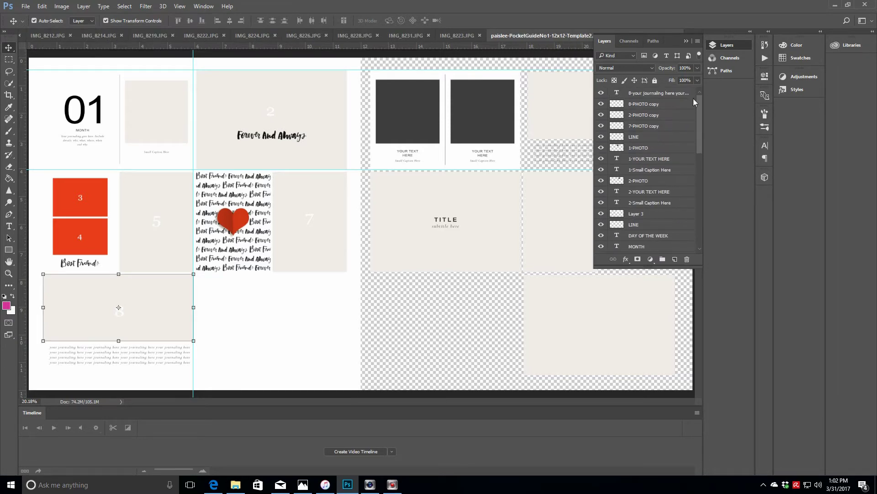
- Duplicate the 2-PHOTO copy layer to serve as a backing for the journaling card
left_click(638, 116)
right_click(639, 116)
left_click(661, 99)
key("Return")
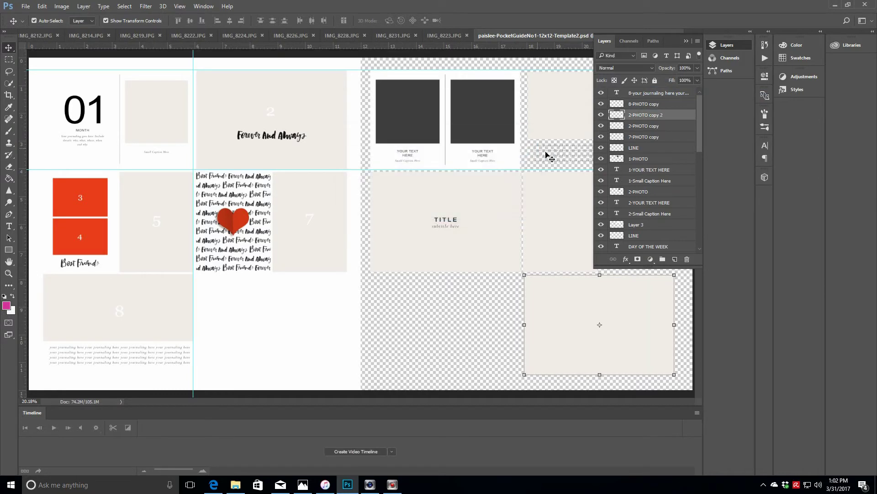
- Fill the new 2-PHOTO duplicate with white and move it behind the journaling card in the upper-right slot
left_click(12, 296)
left_click(8, 179)
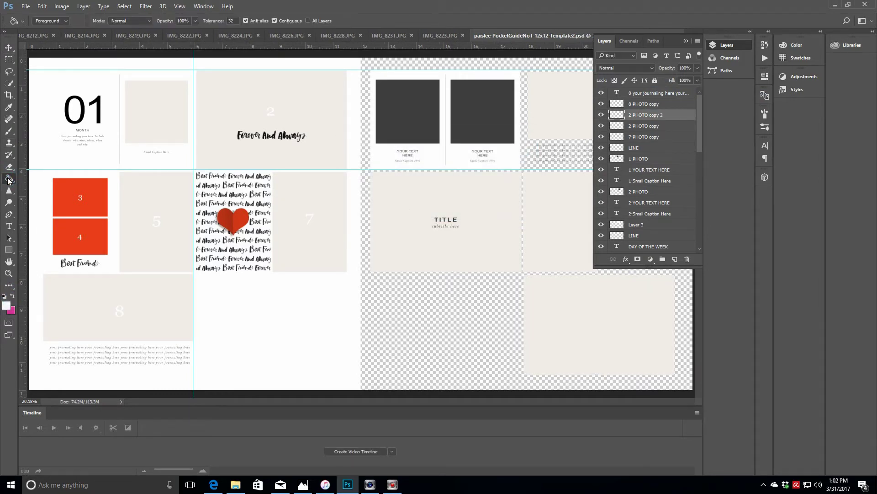
left_click(565, 304)
key("v")
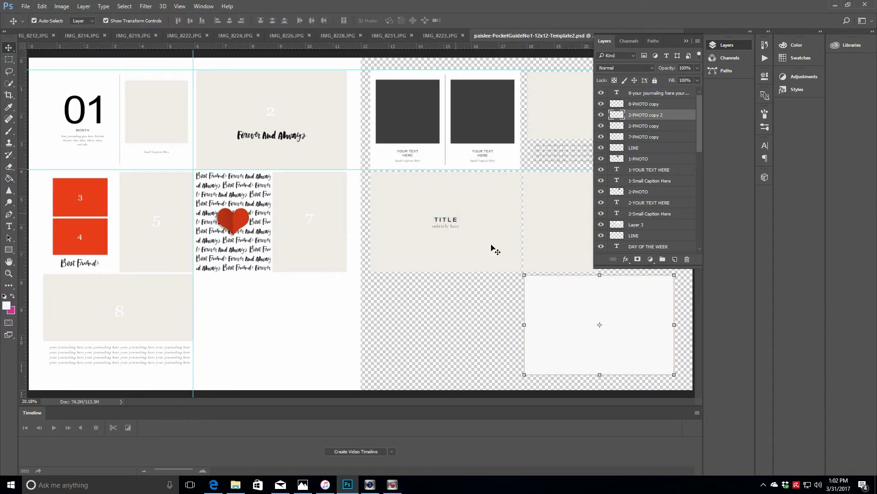
mouse_move(559, 363)
left_mouse_down()
mouse_move(561, 138)
mouse_move(559, 158)
left_mouse_up()
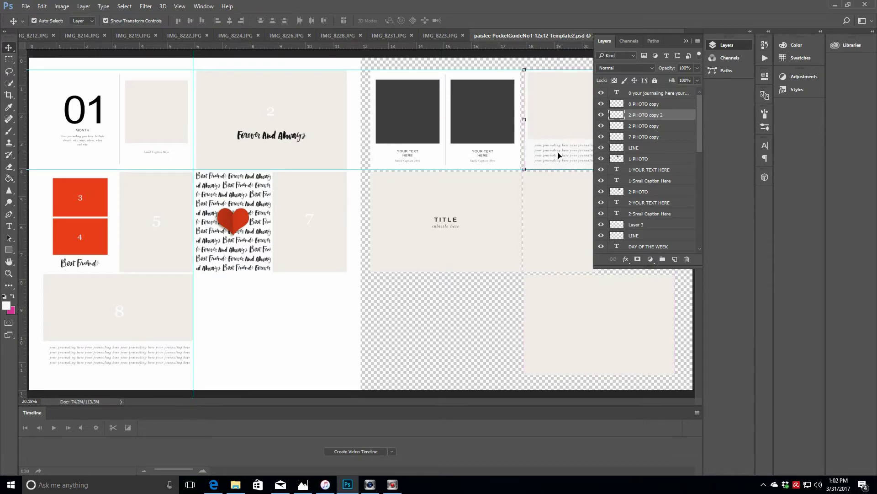
- Align the 8-PHOTO copy and its journaling text with the upper-left corner of the white backing block
key("z")
left_click(574, 134)
left_click(575, 133)
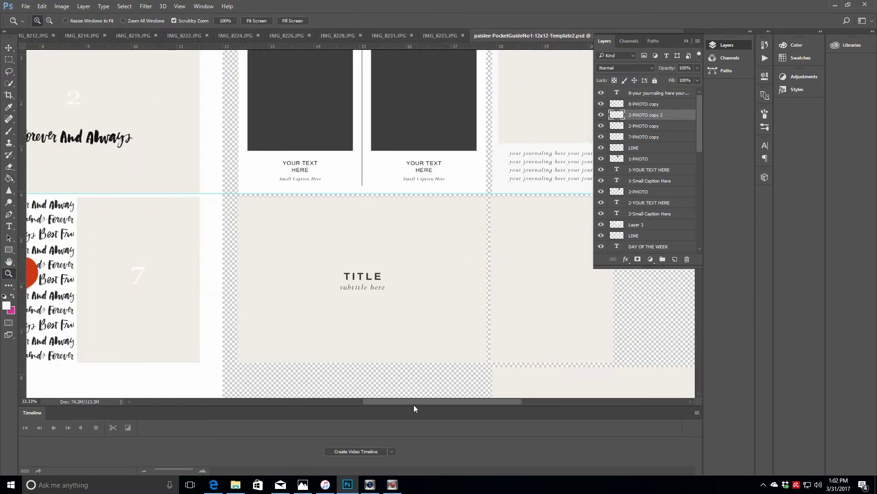
left_click_drag(413, 402, 456, 404)
scroll(523, 264, "up", 3)
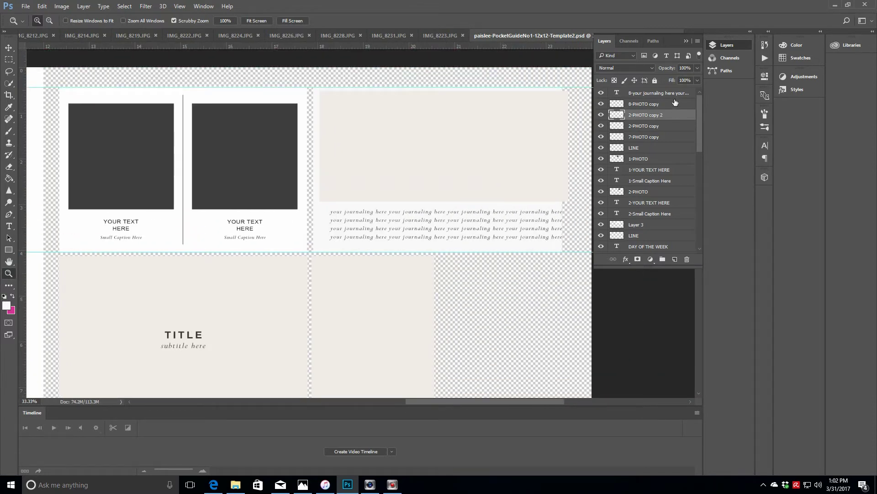
left_click(675, 103)
key("v")
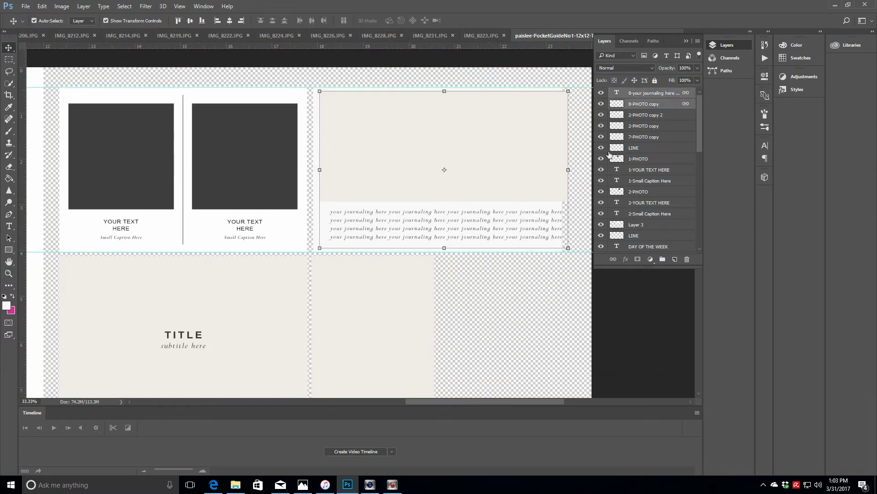
left_click_drag(541, 139, 538, 137)
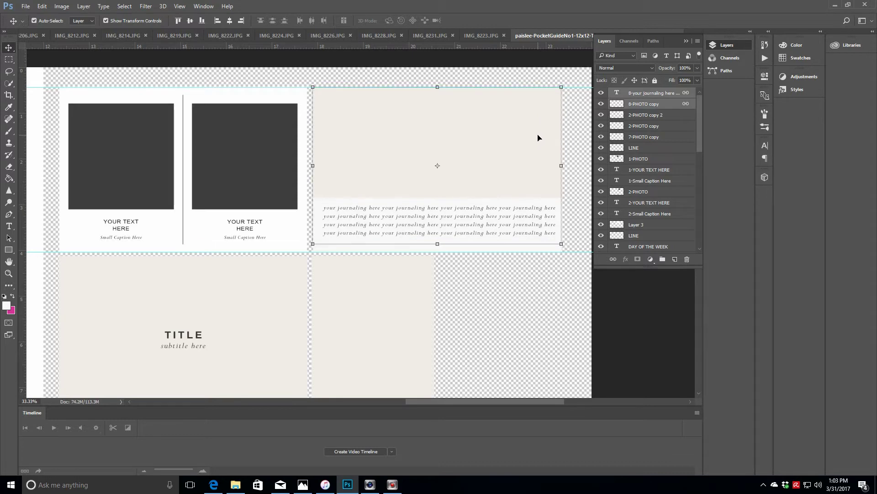
- Link the white 2-PHOTO copy 2 backing with the 8-PHOTO copy and journaling text layers
left_click(667, 116, "ctrl")
right_click(658, 115)
left_click(680, 244)
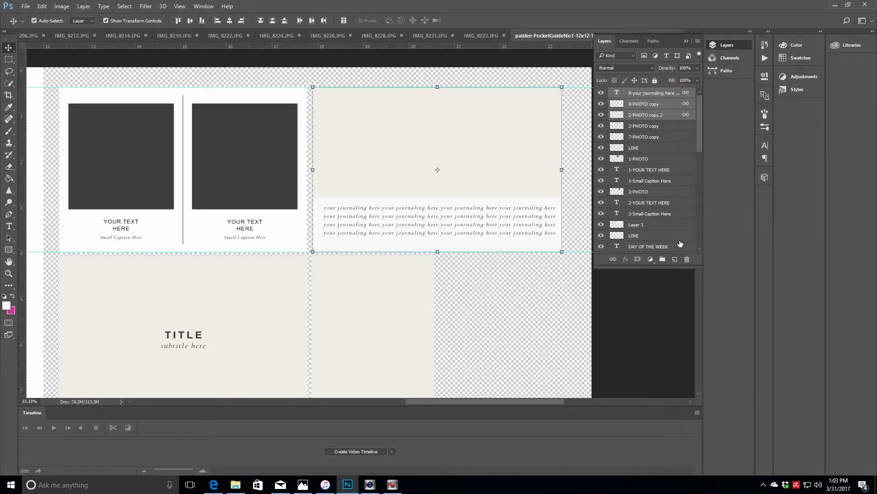
- Nudge the linked journaling card slightly left to line it up within the right page's upper-right slot
left_click_drag(493, 131, 491, 130)
scroll(435, 297, "down", 3)
key("z")
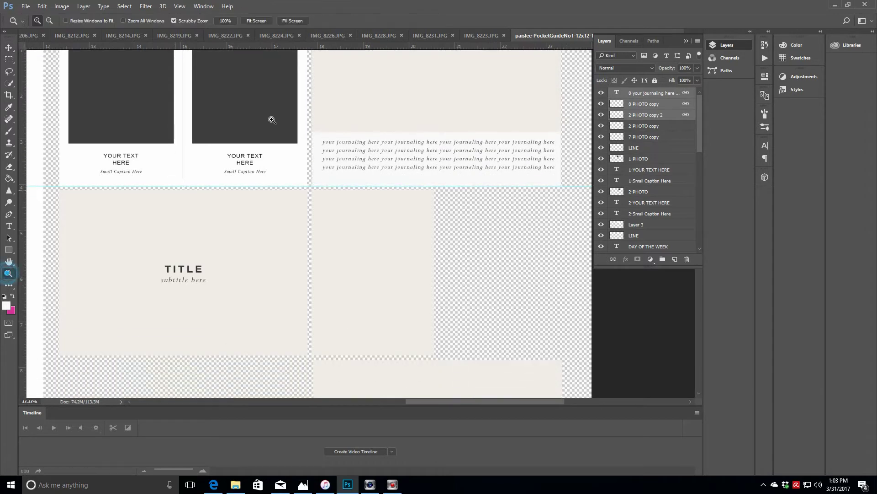
key("ctrl+0")
left_click(686, 41)
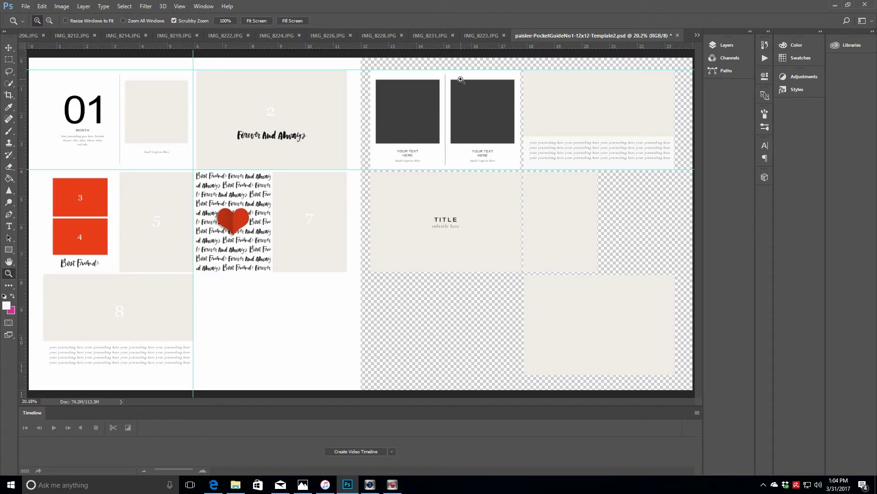
- Duplicate the 3-PHOTO, 4-PHOTO and 4-BEST FRIENDS layers that make up the left page's red photo card
key("v")
left_click(86, 205)
left_click(726, 45)
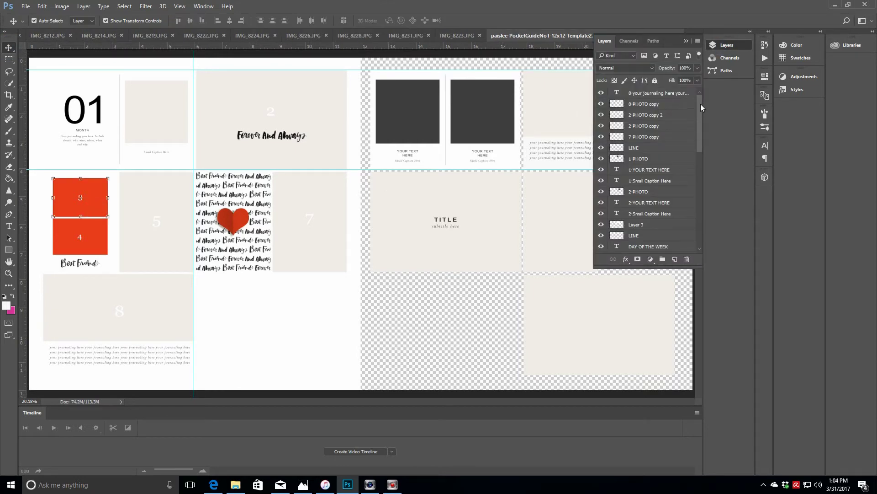
left_click_drag(701, 103, 698, 182)
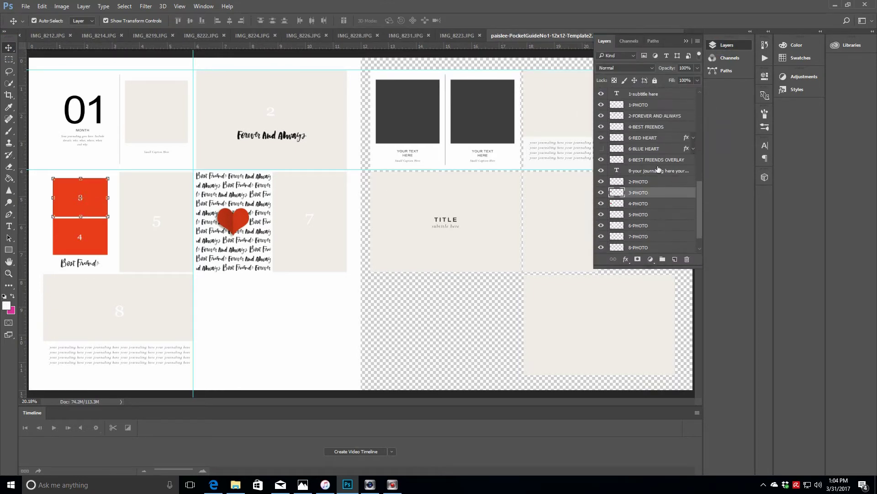
left_click(656, 126, "ctrl")
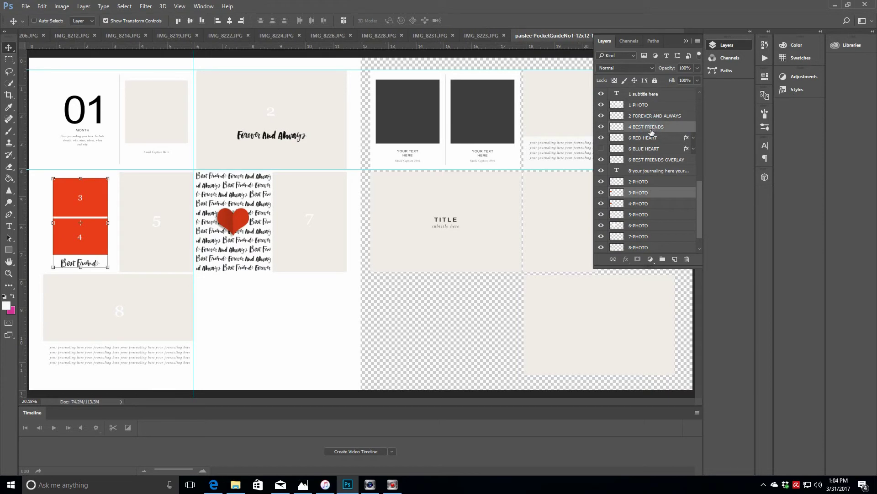
left_click(653, 204, "ctrl")
right_click(657, 203)
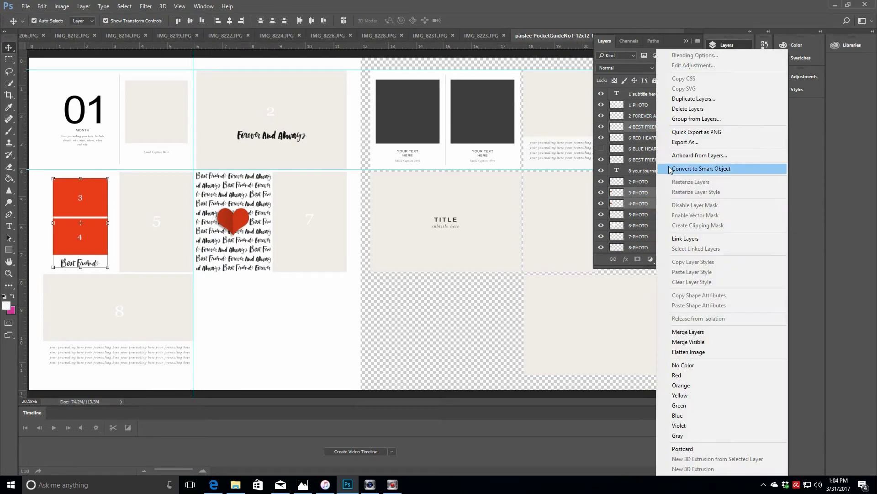
left_click(672, 166)
key("Return")
- Bring the three red photo card copies to the top of the layer stack and place them in the right page's bottom row
left_click_drag(702, 194, 699, 162)
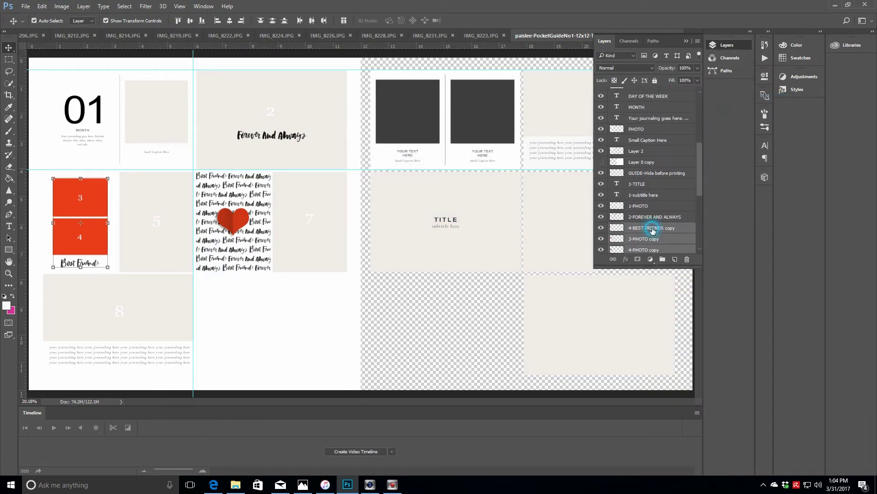
left_click_drag(653, 229, 656, 94)
left_click_drag(700, 167, 701, 128)
left_click_drag(657, 223, 662, 130)
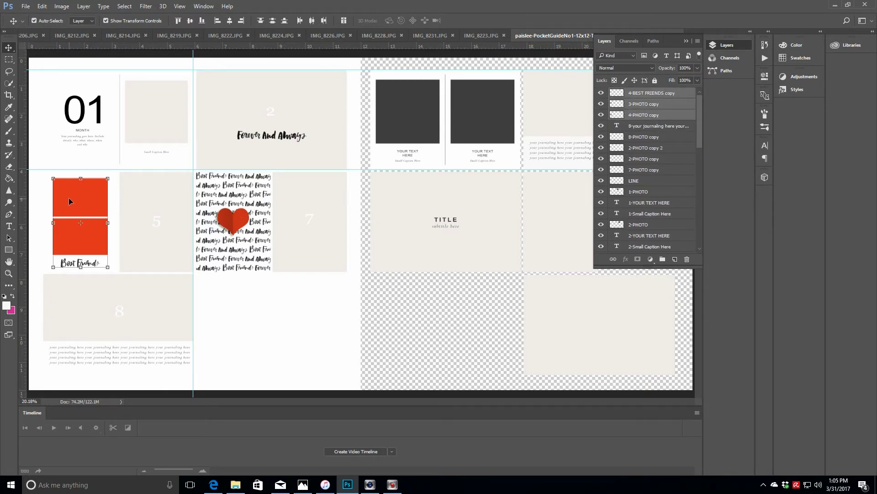
left_click_drag(69, 201, 478, 300)
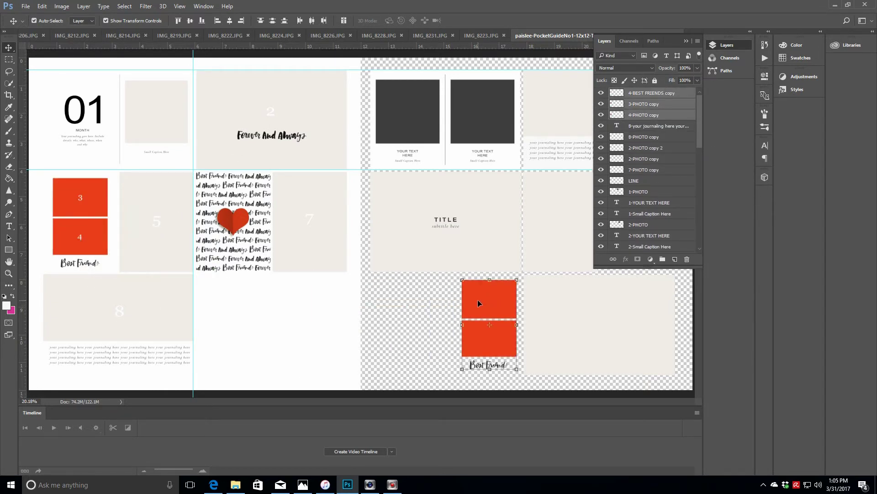
- Duplicate the 7-PHOTO copy layer and position the duplicate behind the red photo card in the right page's bottom row
left_click(591, 215)
right_click(676, 173)
left_click(689, 100)
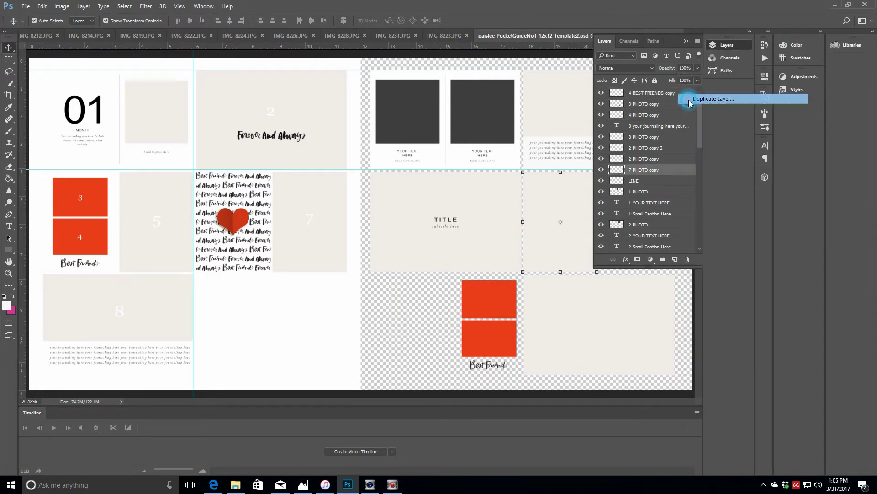
left_click(515, 145)
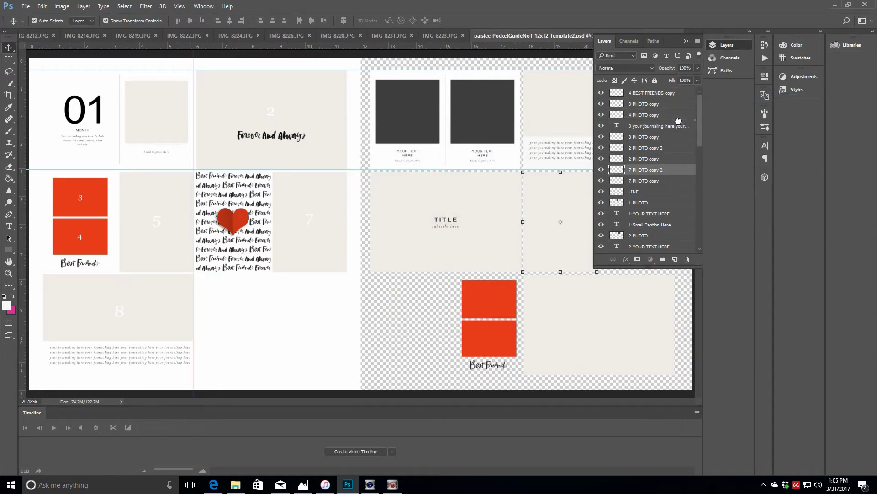
left_click_drag(678, 121, 677, 123)
left_click_drag(562, 249, 486, 353)
- Center the 4-BEST FRIENDS, 3-PHOTO and 4-PHOTO copies horizontally on their beige backing block
left_click(675, 96)
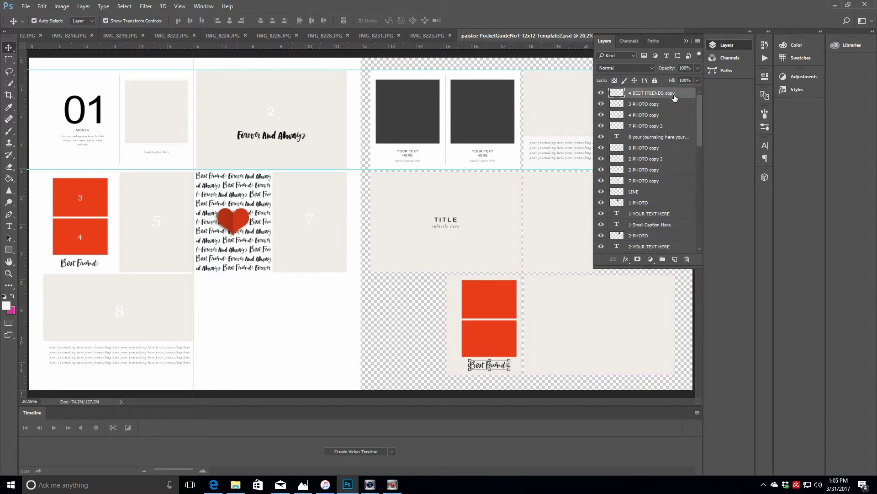
left_click(666, 103, "shift")
left_click(665, 116, "shift")
left_click_drag(503, 307, 498, 302)
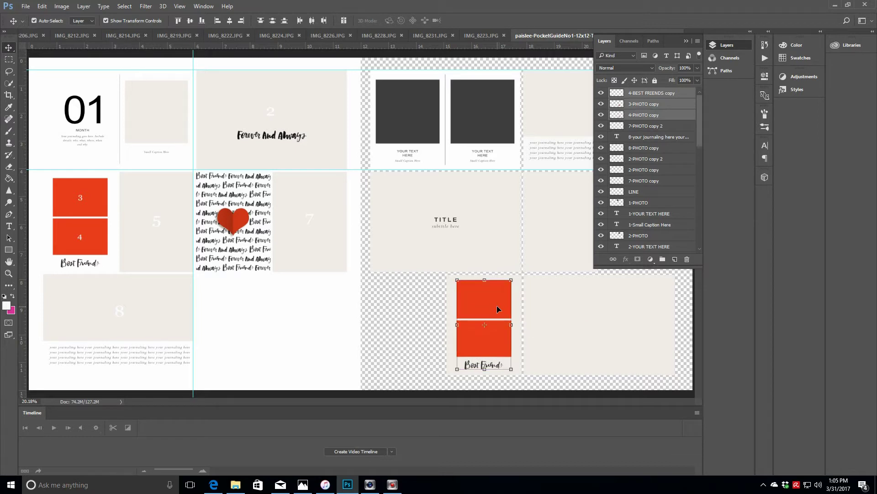
- Link the 7-PHOTO copy 2 backing with the 4-BEST FRIENDS, 3-PHOTO and 4-PHOTO copies
left_click(671, 130, "shift")
right_click(672, 128)
left_click(683, 234)
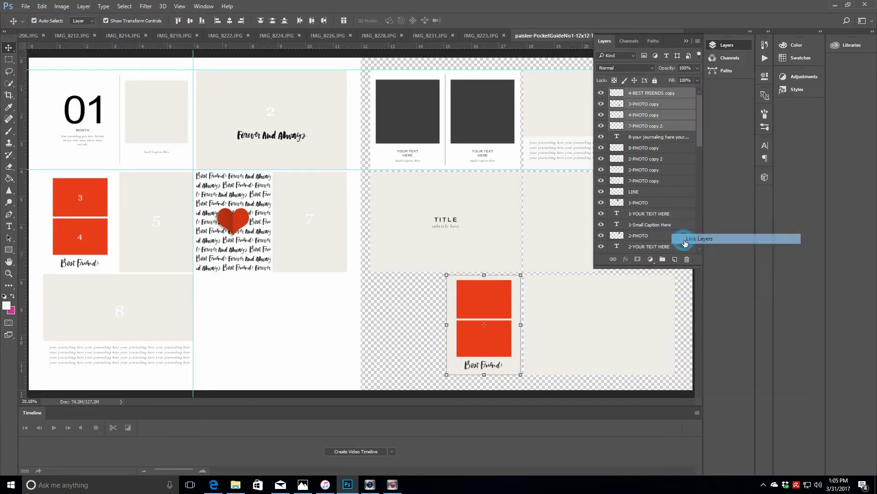
left_click(686, 41)
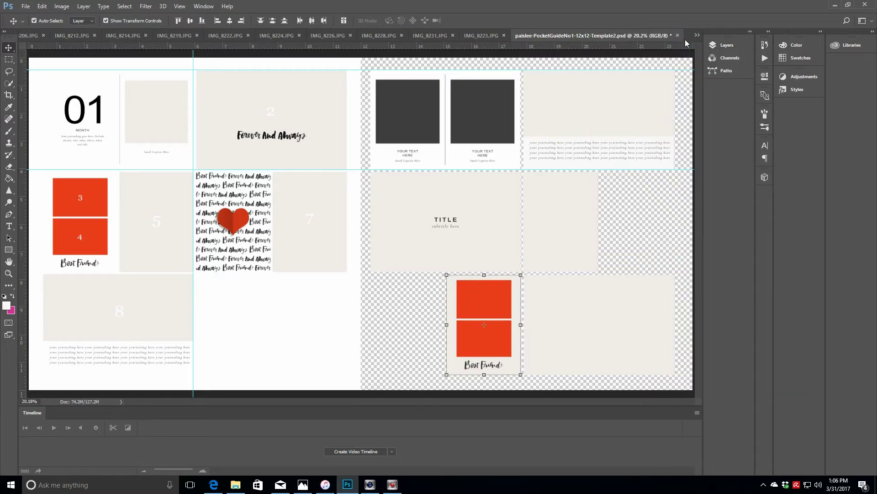
- Duplicate the 7-PHOTO copy block twice for the right page's remaining empty slots
left_click(726, 45)
left_click(645, 183)
right_click(645, 183)
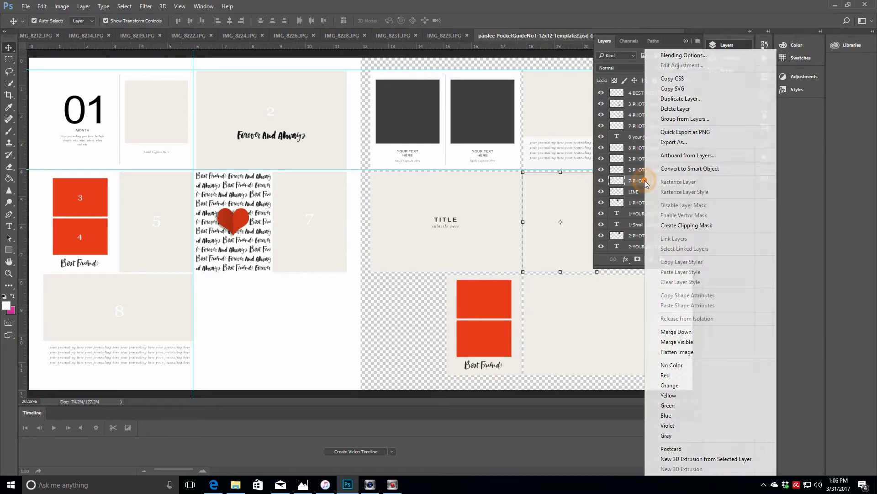
left_click(660, 99)
left_click(519, 152)
right_click(632, 183)
left_click(658, 99)
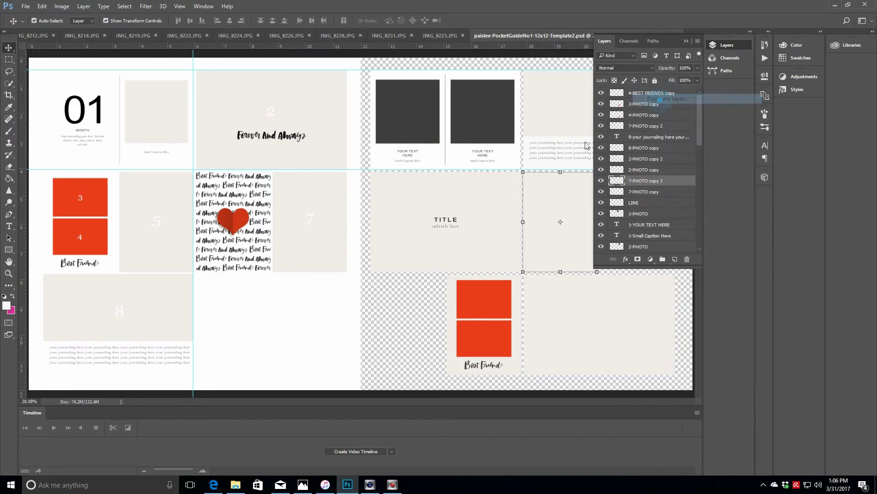
left_click(519, 152)
- Place one 7-PHOTO duplicate in the right page's bottom-left slot and the other at the right end of its middle row
left_click_drag(553, 242, 397, 347)
left_click(658, 191)
left_click_drag(580, 243, 652, 249)
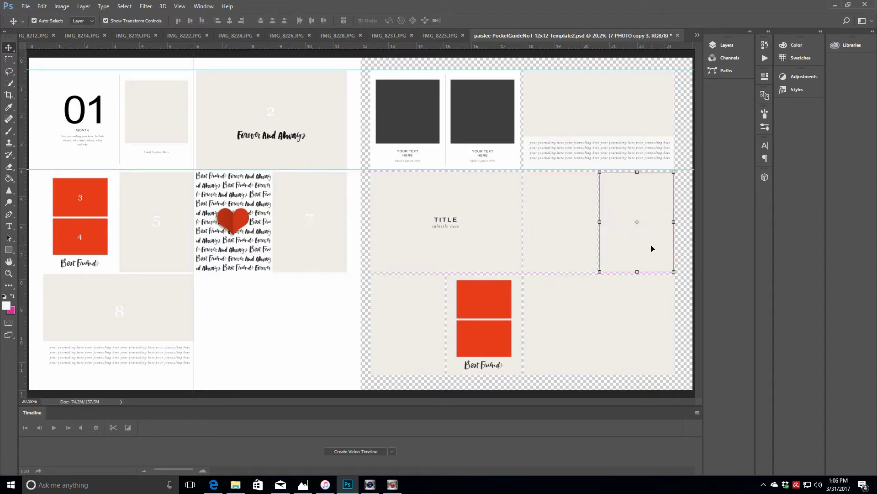
- Select the layers from 4-BEST FRIENDS copy through Layer 3, leaving out Layer 0 copy and the left page's date card layers
left_click(726, 45)
left_click(671, 94)
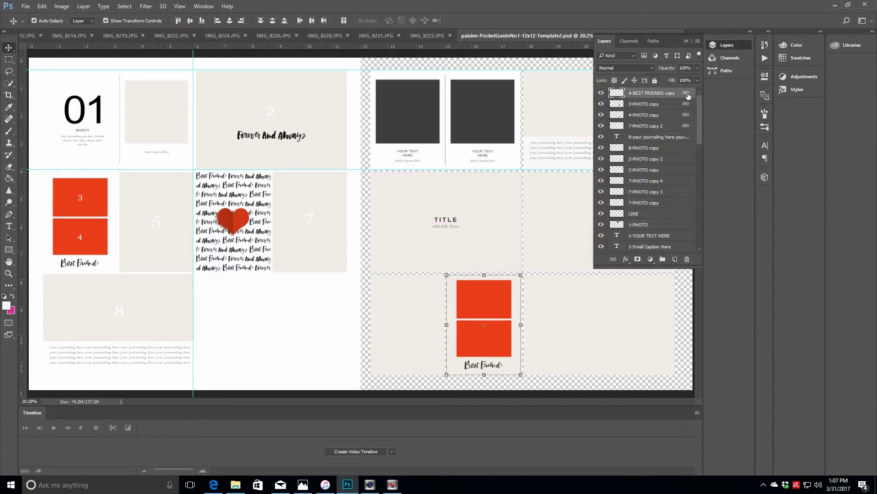
left_click_drag(699, 105, 700, 167)
left_click(661, 156)
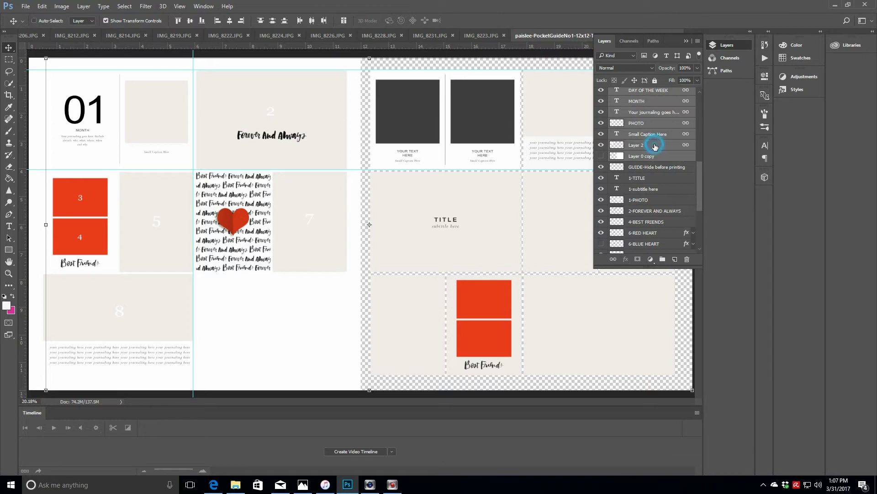
left_click(655, 144, "ctrl")
left_click(654, 134, "ctrl")
left_click(653, 123, "ctrl")
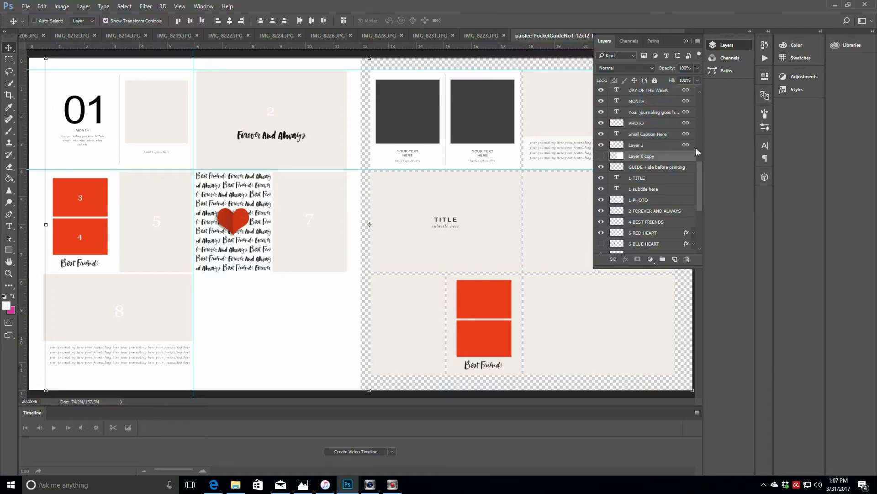
scroll(699, 149, "up", 4)
left_click(651, 171, "ctrl")
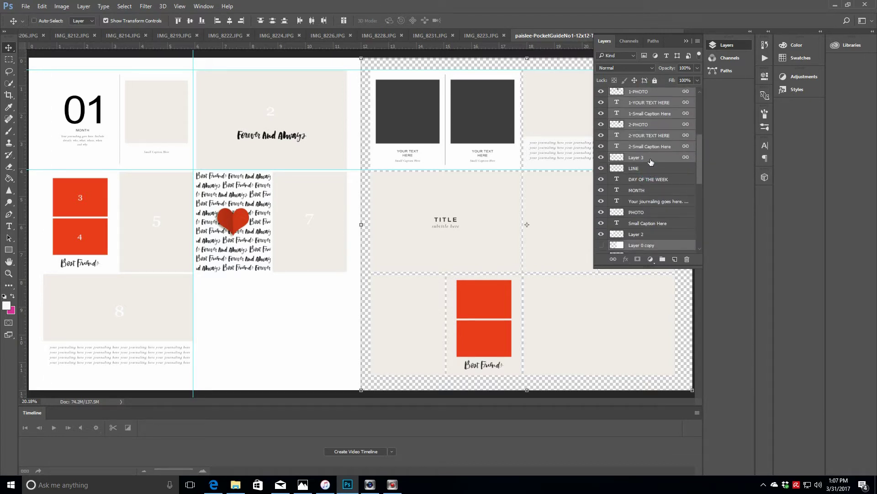
left_click(651, 160, "ctrl")
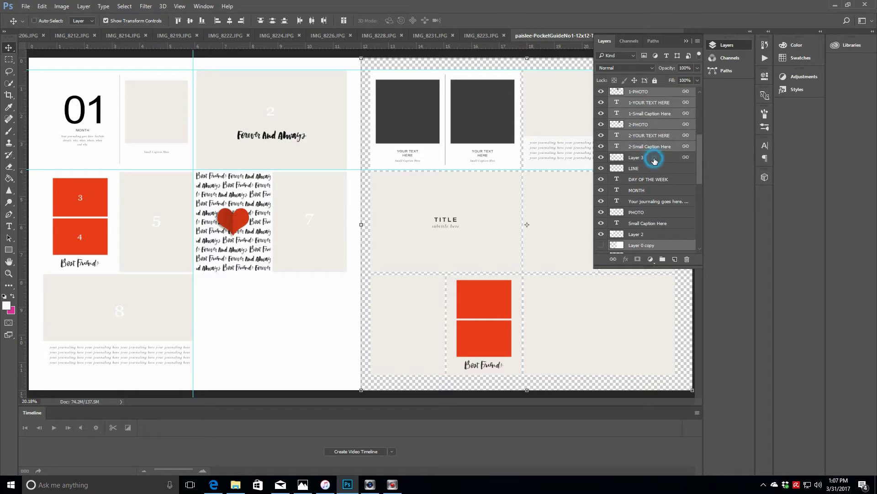
left_click(654, 160, "ctrl")
left_click(655, 172, "ctrl")
left_click(654, 172, "ctrl")
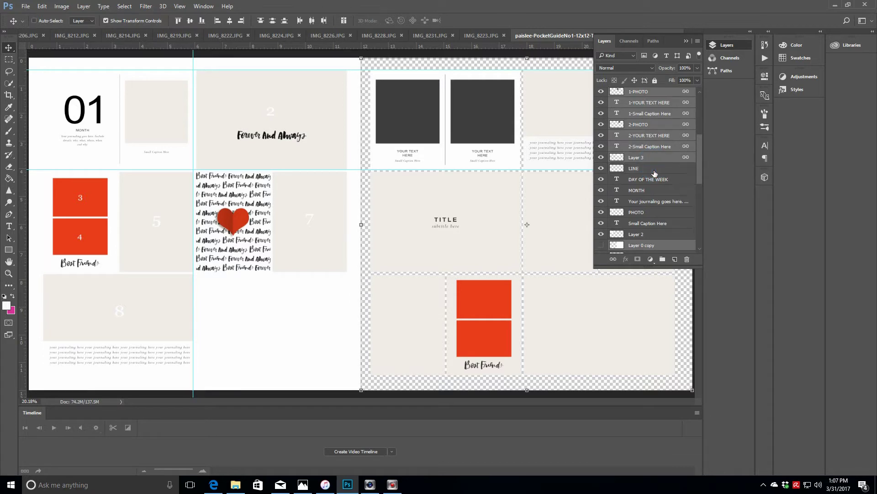
left_click(633, 245, "ctrl")
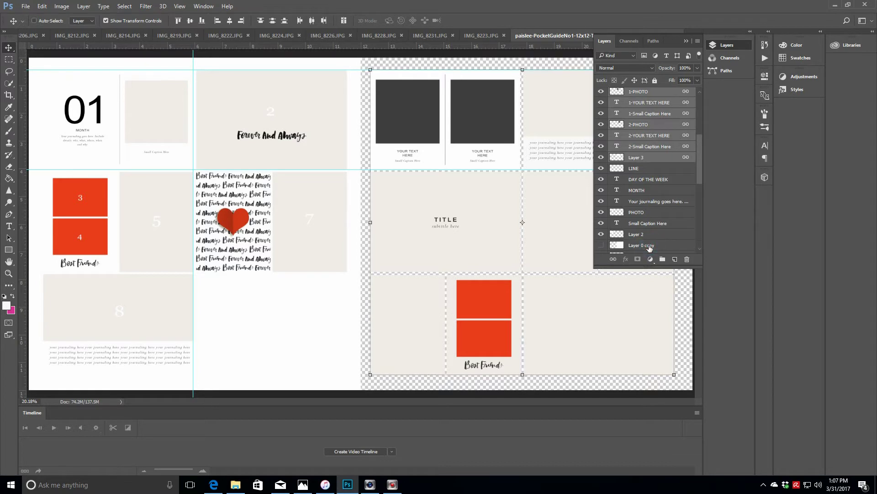
left_click(686, 40)
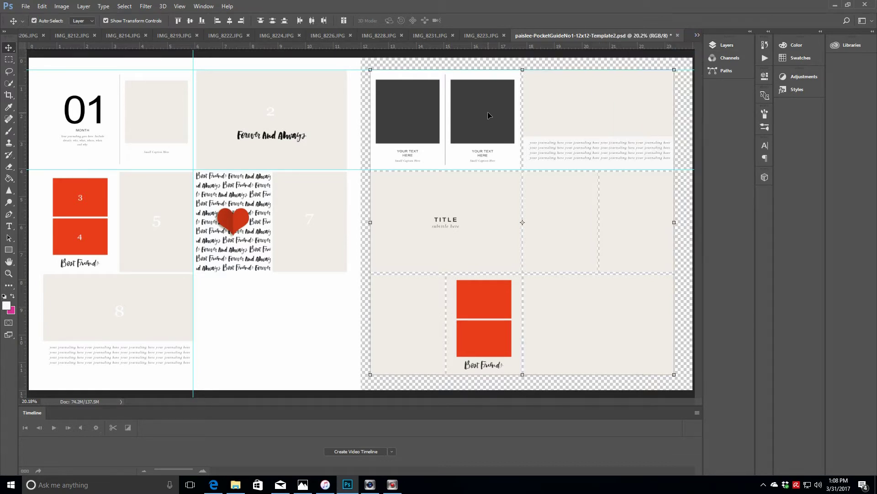
- Add a vertical guide at about 18 inches and shift the selected right-page blocks right about 0.18 in to center them on it
left_click_drag(50, 55, 527, 61)
left_click_drag(552, 233, 557, 232)
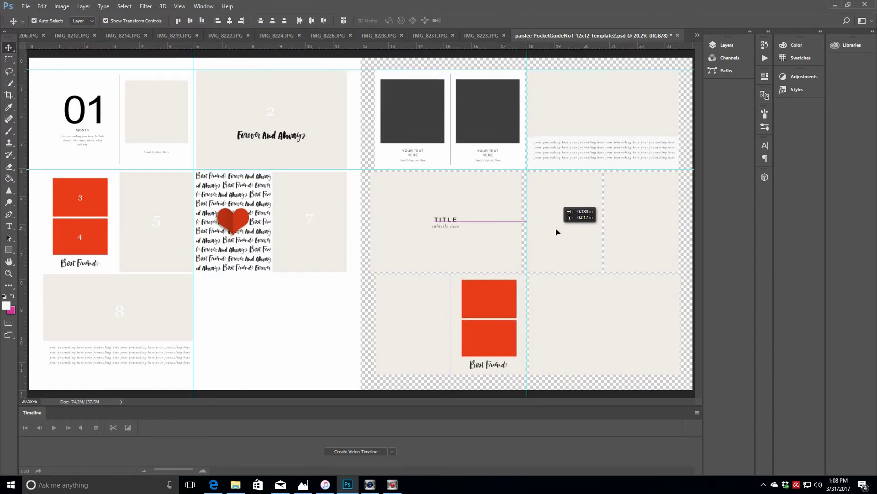
left_click_drag(557, 232, 557, 231)
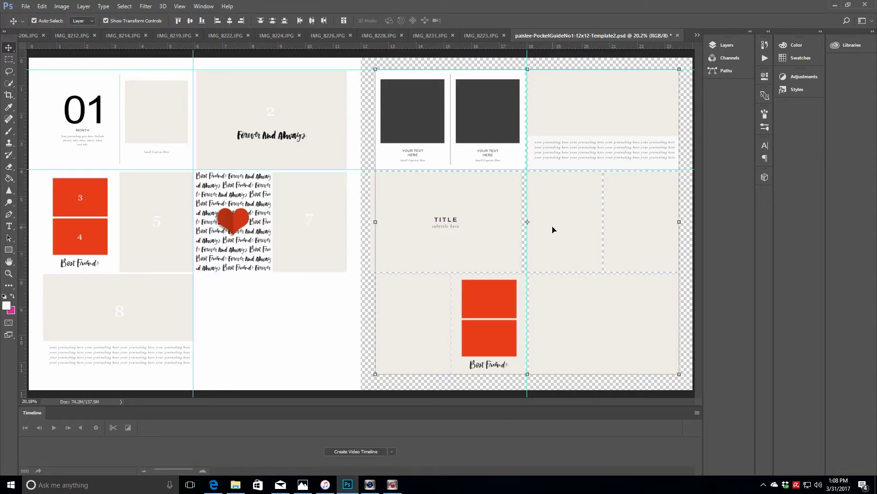
- Shift the 1-TITLE, 1-subtitle here and 1-PHOTO layers of the title card right to align with the neighbouring blocks
left_click(486, 221)
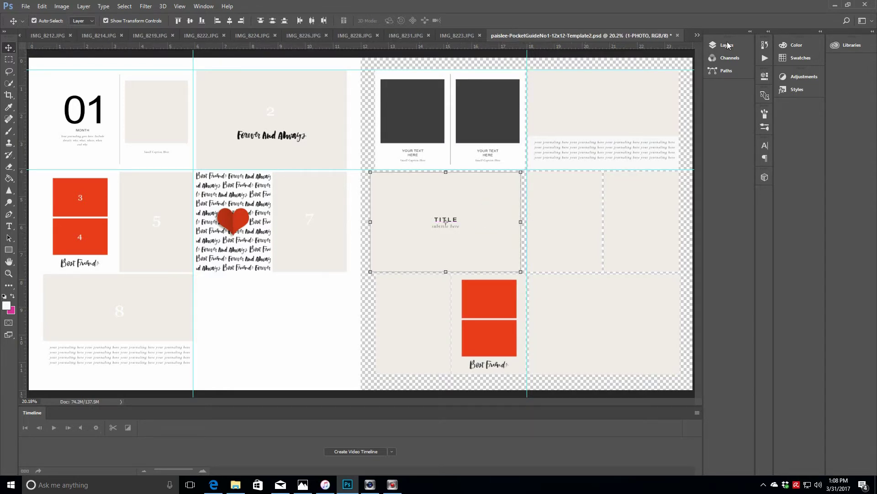
left_click(732, 48)
scroll(701, 100, "up", 2)
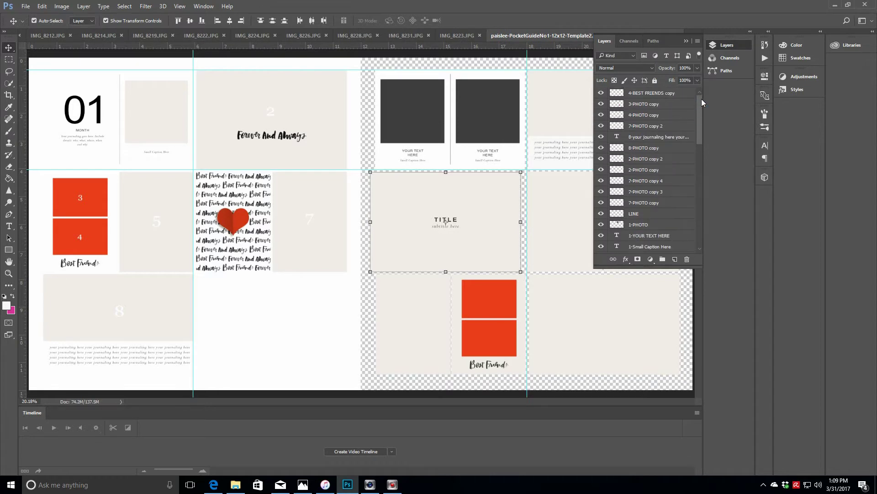
left_click(483, 205)
left_click_drag(699, 109, 701, 141)
scroll(656, 163, "down", 2)
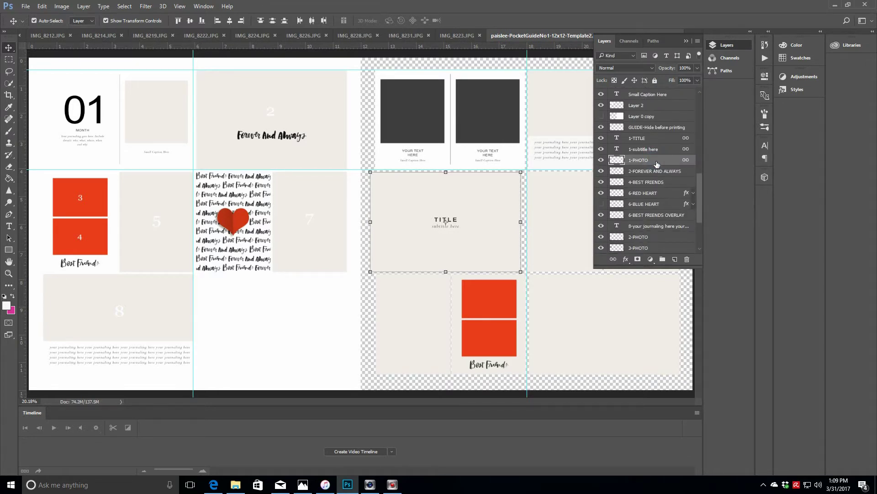
left_click(663, 151, "shift")
left_click(658, 141, "shift")
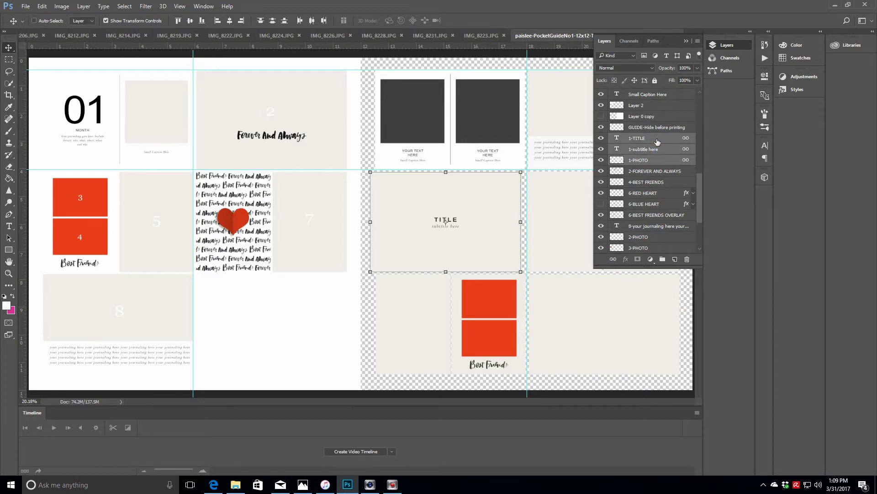
left_click_drag(486, 251, 490, 251)
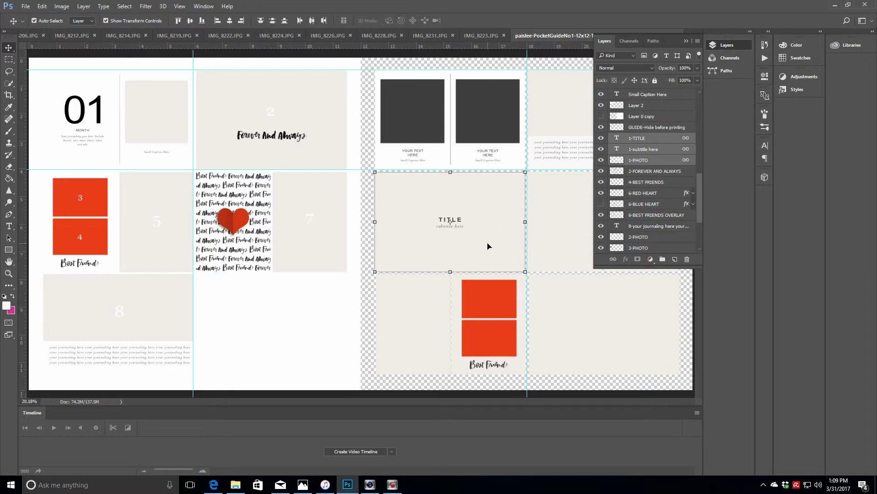
- Switch to IMG_8223.JPG and brighten the photo with a Curves adjustment layer by raising the curve's upper midtones
left_click(473, 35)
left_click(803, 77)
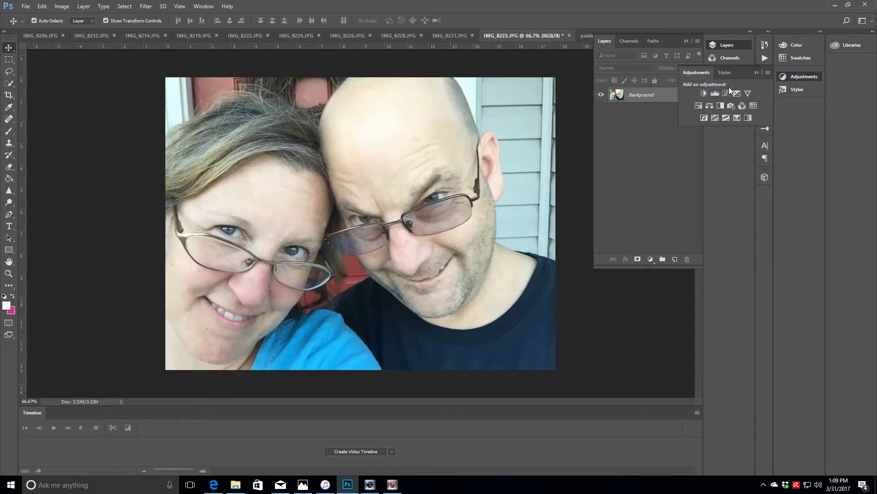
left_click(729, 92)
left_click_drag(711, 152, 708, 144)
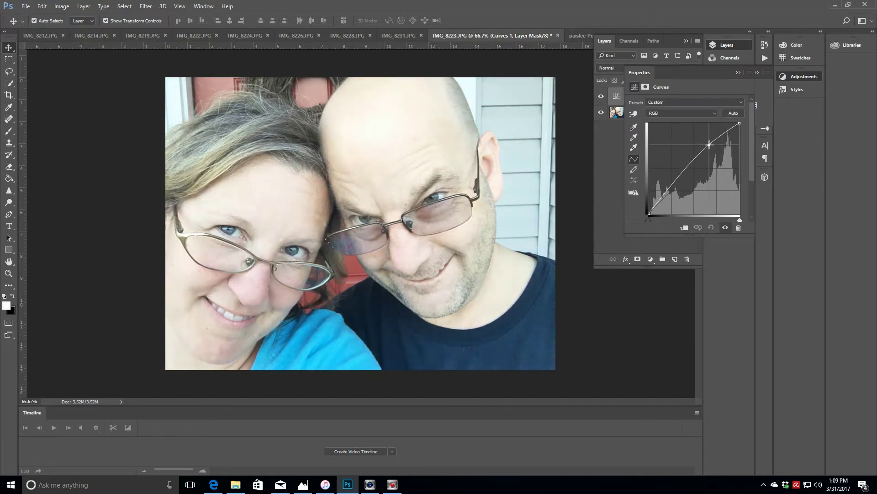
- Flatten IMG_8223.JPG, copy the whole photo and close the file without saving
left_click(84, 6)
left_click(106, 324)
key("ctrl+a")
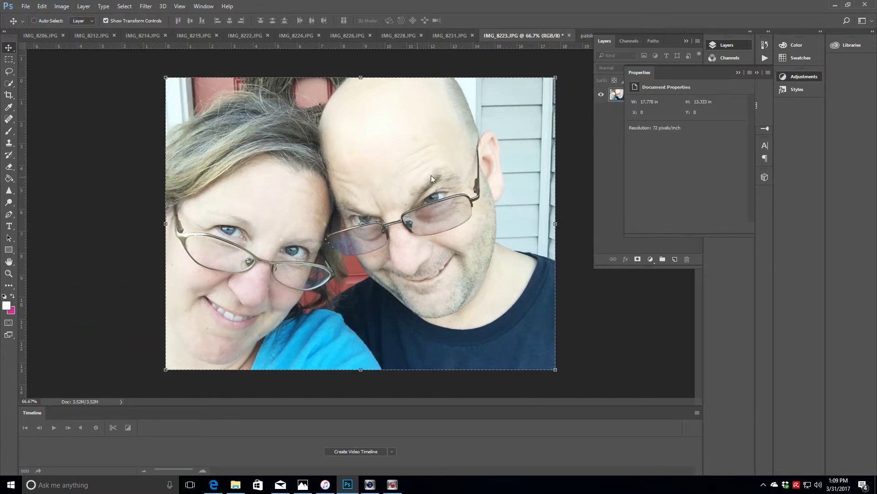
left_click(737, 73)
left_click(570, 36)
key("n")
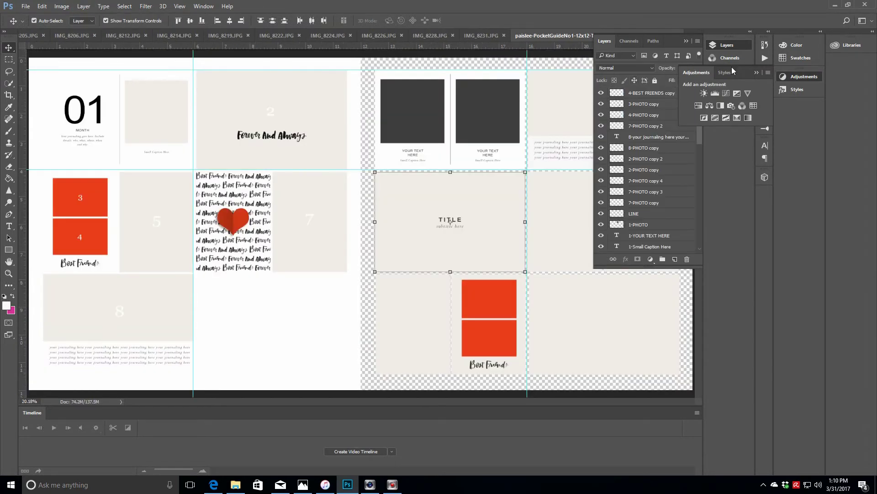
- Paste the couple photo directly above the 2-PHOTO placeholder in the template and move it over block 2
left_click(757, 73)
left_click(304, 108)
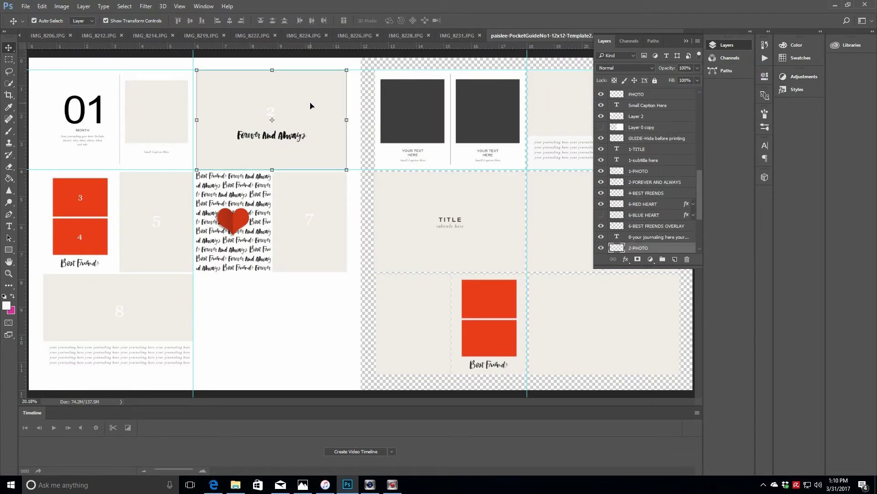
key("ctrl+v")
left_click_drag(349, 221, 242, 110)
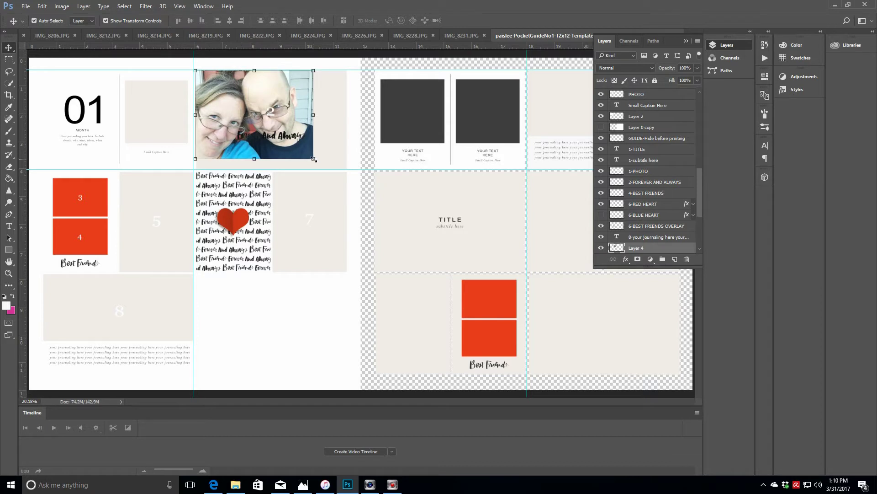
key("ctrl+t")
left_click_drag(313, 158, 348, 185)
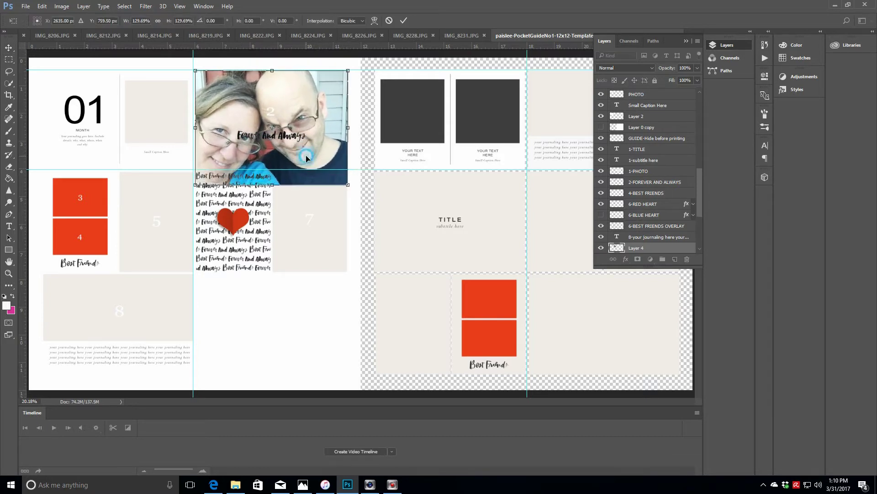
left_click_drag(306, 157, 306, 154)
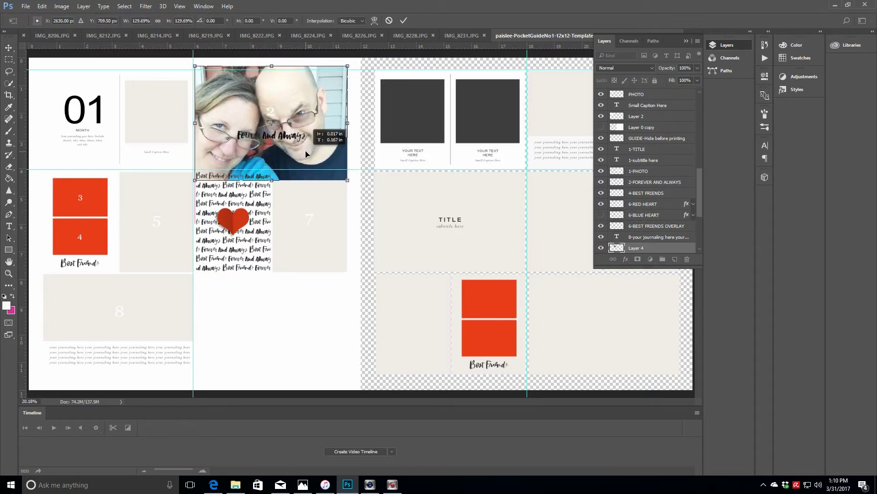
left_click(388, 20)
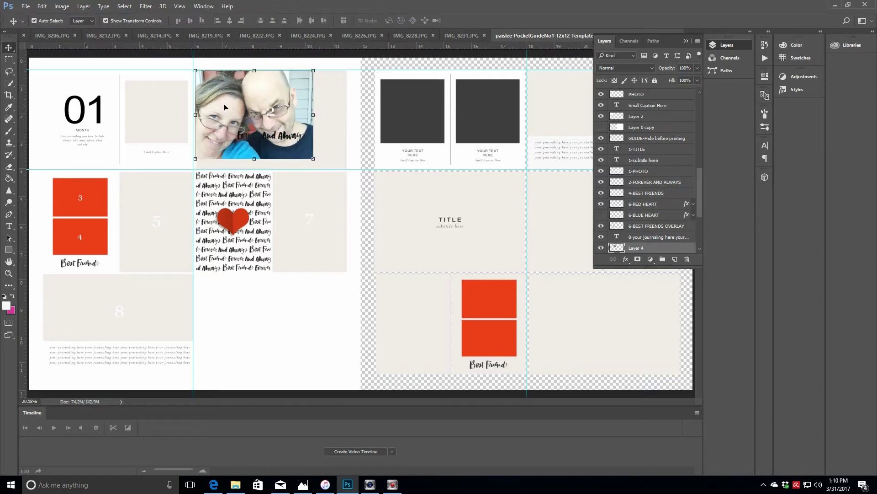
- Shift the couple photo slightly, then move its layer up the stack and back down to directly above 2-PHOTO
mouse_move(224, 107)
left_mouse_down()
mouse_move(157, 255)
mouse_move(110, 292)
mouse_move(383, 323)
mouse_move(545, 324)
mouse_move(497, 295)
mouse_move(438, 215)
mouse_move(312, 266)
mouse_move(167, 123)
mouse_move(179, 109)
mouse_move(235, 112)
left_mouse_up()
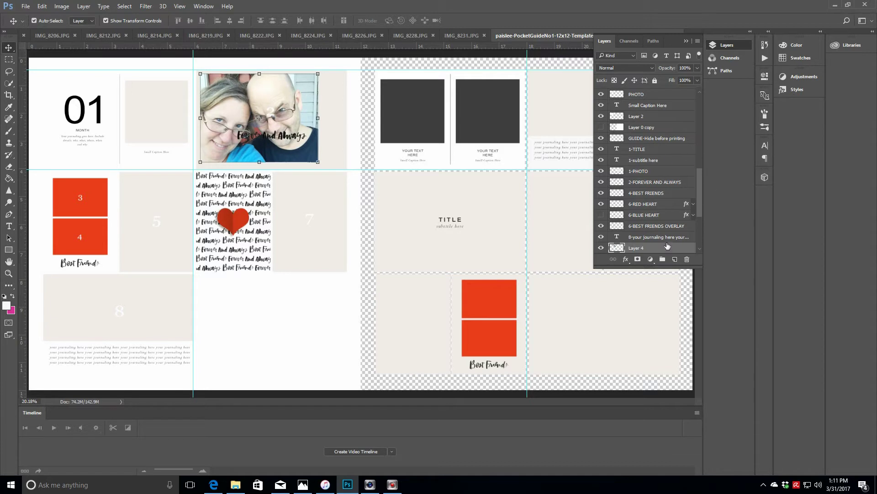
left_click_drag(664, 250, 682, 93)
left_click_drag(700, 200, 700, 169)
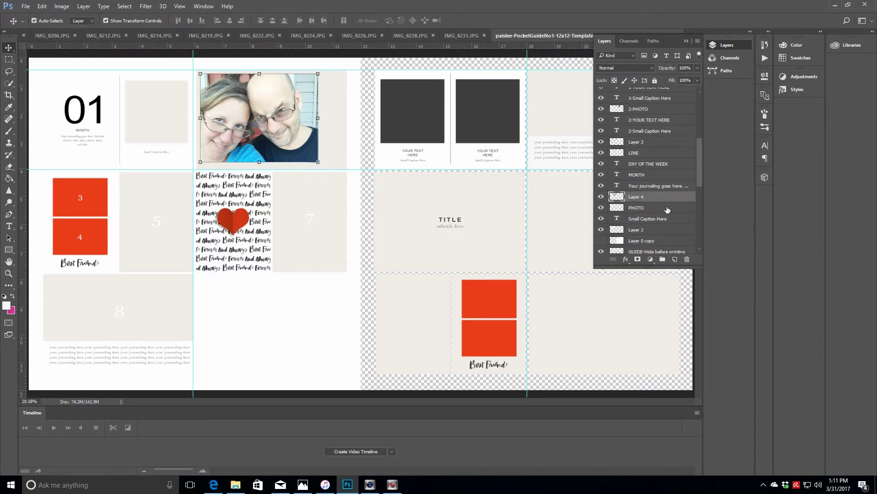
left_click(664, 210)
left_click(671, 200)
left_click(331, 121)
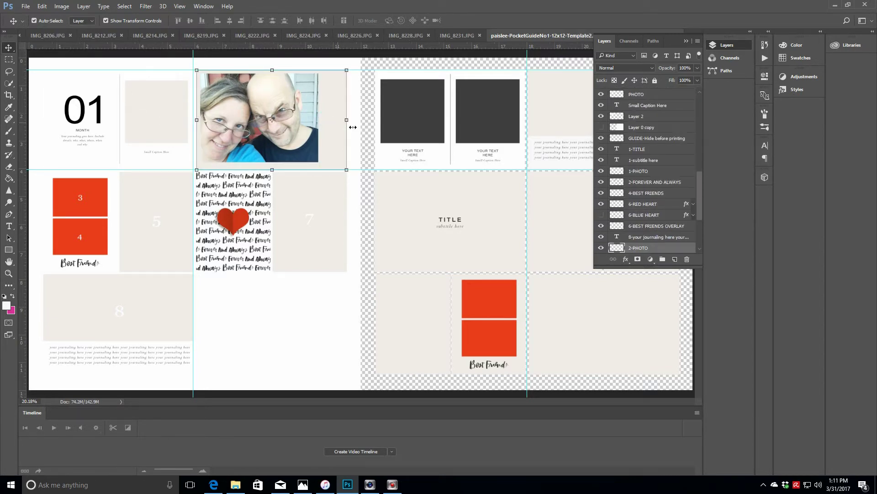
left_click(280, 108)
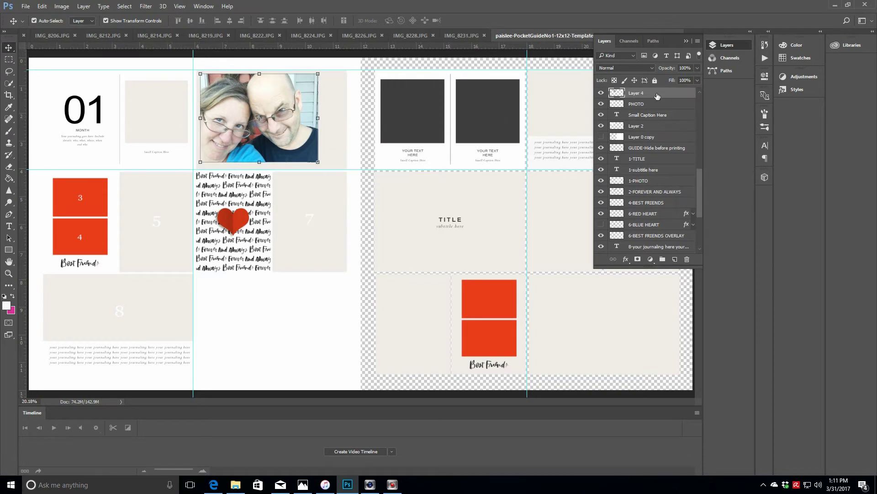
left_click_drag(658, 96, 654, 121)
left_click(330, 136)
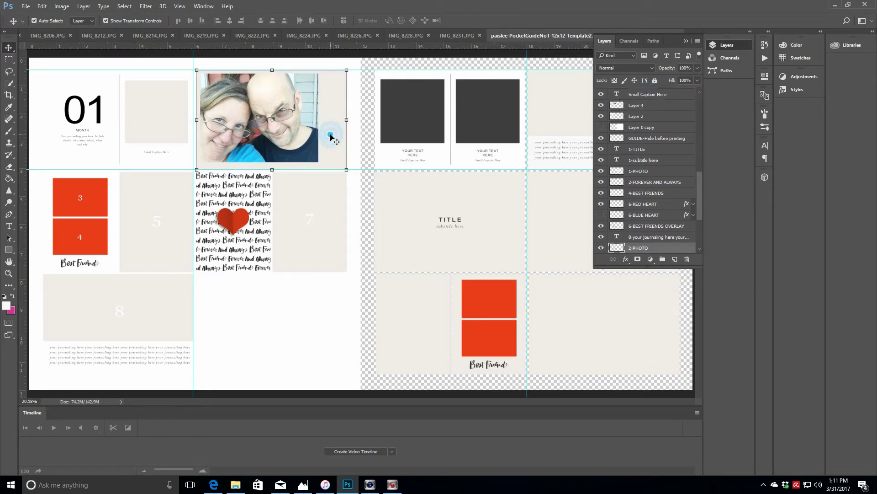
left_click_drag(658, 108, 662, 244)
- Enlarge the couple photo to about 130.5% so it covers block 2, and clip it to 2-PHOTO
left_click_drag(292, 105, 287, 101)
left_click_drag(314, 159, 346, 179)
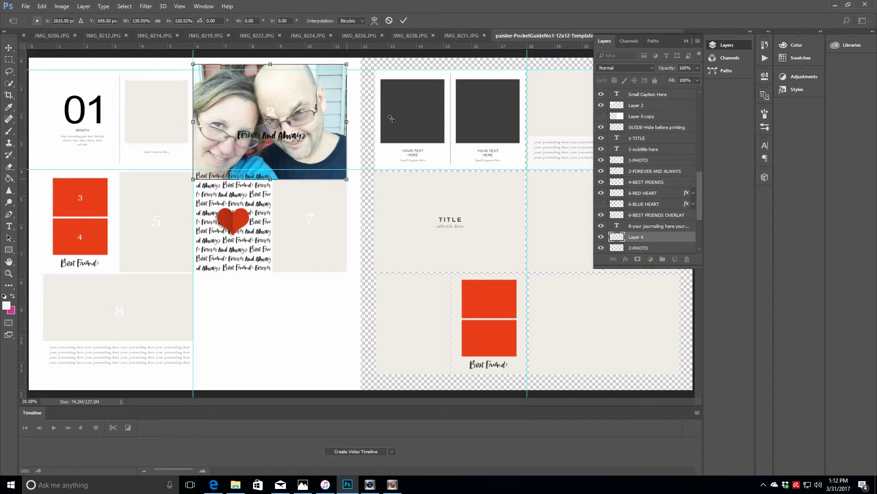
left_click(404, 20)
right_click(697, 245)
left_click(688, 232)
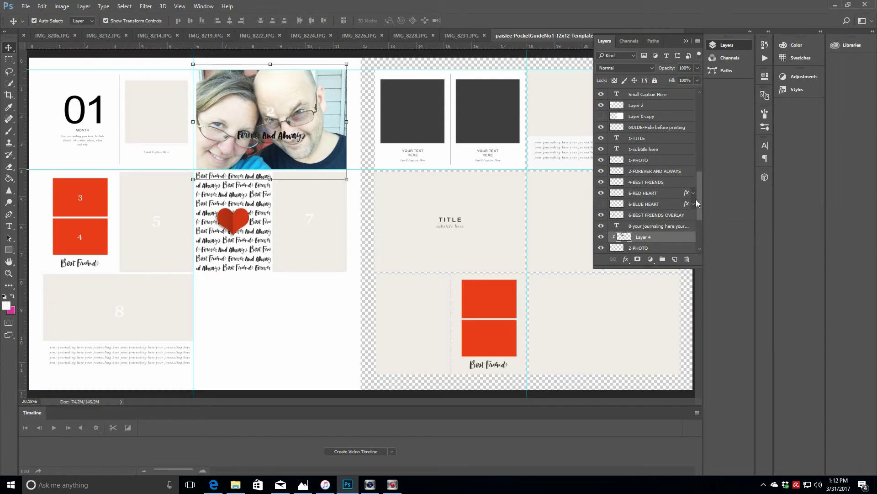
- Move the 2-FOREVER AND ALWAYS word art off the couple photo to the lower-right corner of the right page
scroll(658, 202, "down", 3)
left_click(658, 196)
left_click(655, 120)
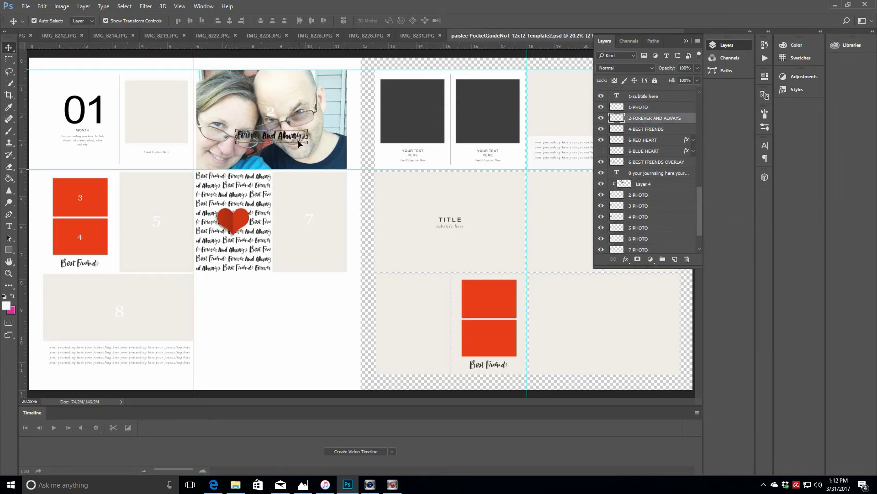
left_click_drag(295, 137, 645, 383)
- Restack 2-FOREVER AND ALWAYS directly above 2-PHOTO copy and position it near the bottom of that photo block
scroll(701, 180, "up", 3)
left_click_drag(701, 180, 701, 171)
left_click_drag(658, 237, 658, 90)
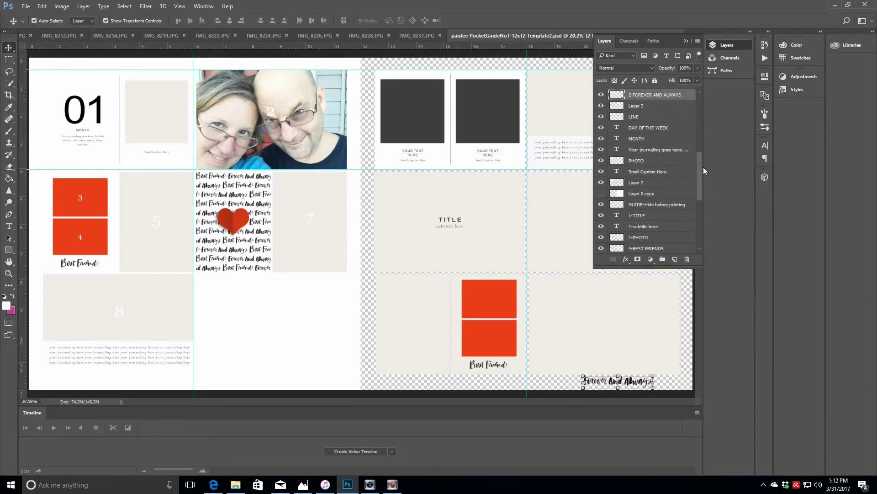
left_click_drag(702, 170, 701, 133)
left_click_drag(676, 223, 676, 89)
scroll(685, 130, "up", 2)
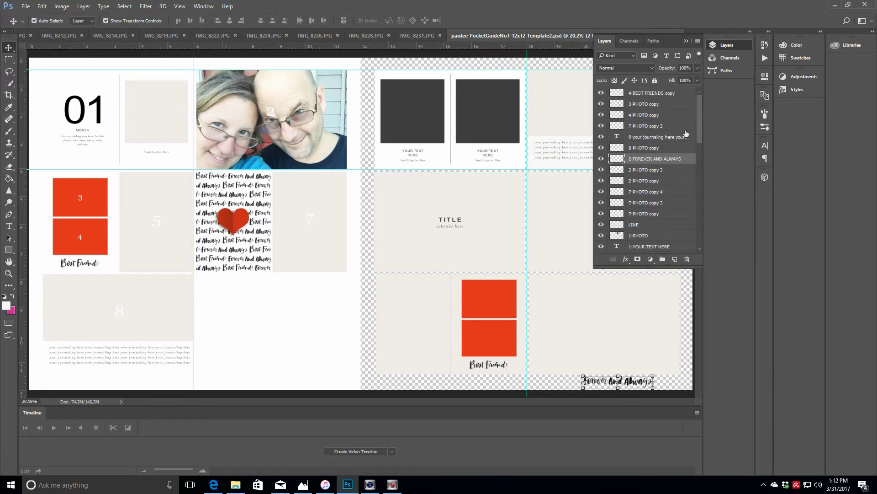
left_click(588, 302)
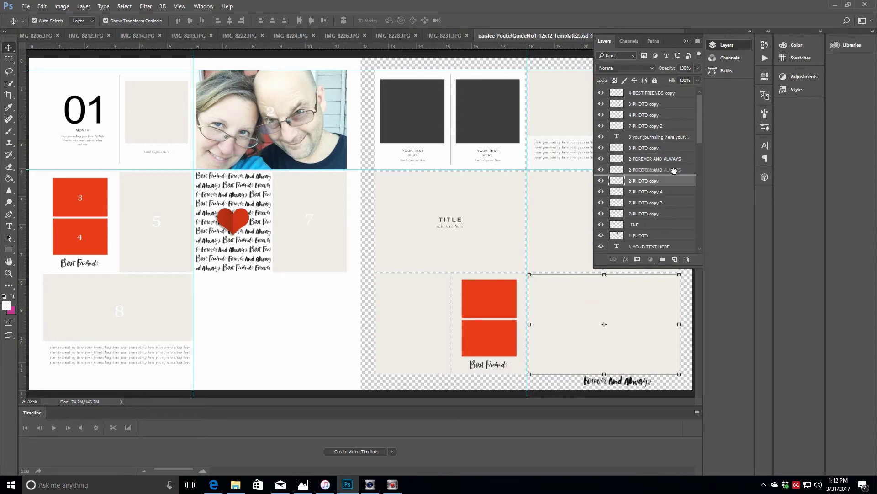
left_click_drag(675, 170, 674, 174)
left_click_drag(639, 385, 632, 363)
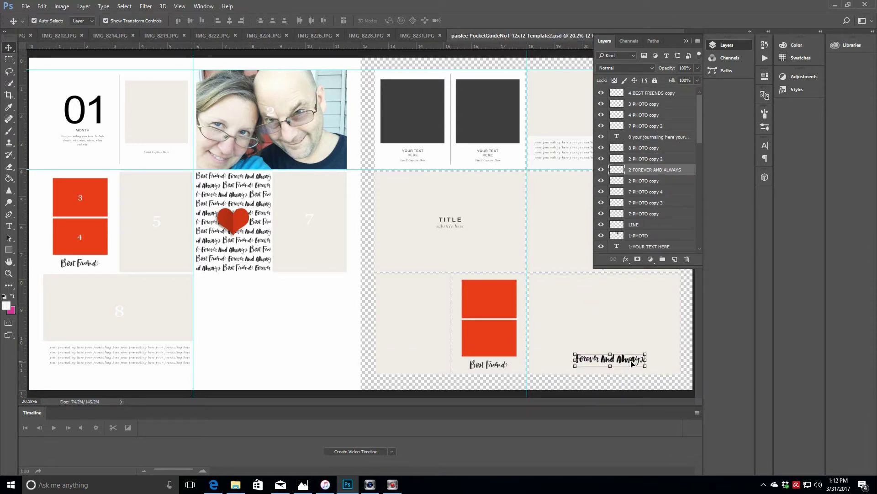
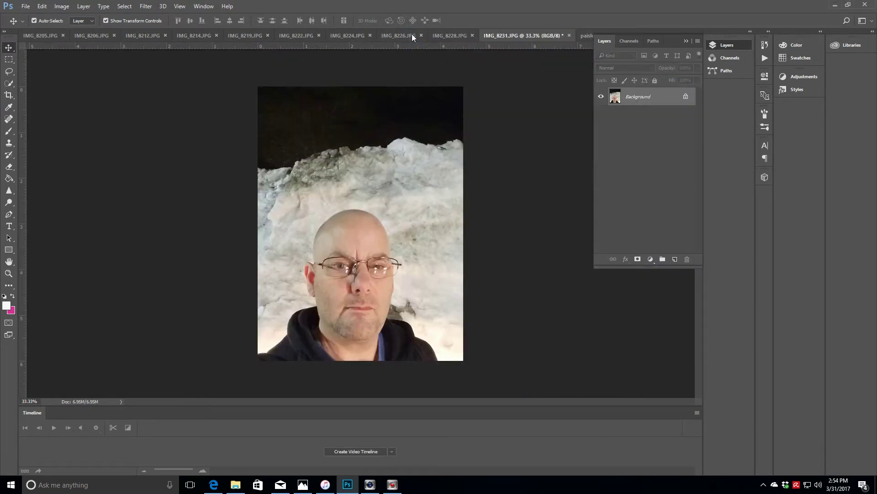
- Copy the photo in IMG_8231.JPG, close the file without saving and return to the template's layers
left_click(686, 41)
left_click(570, 36)
left_click(461, 183)
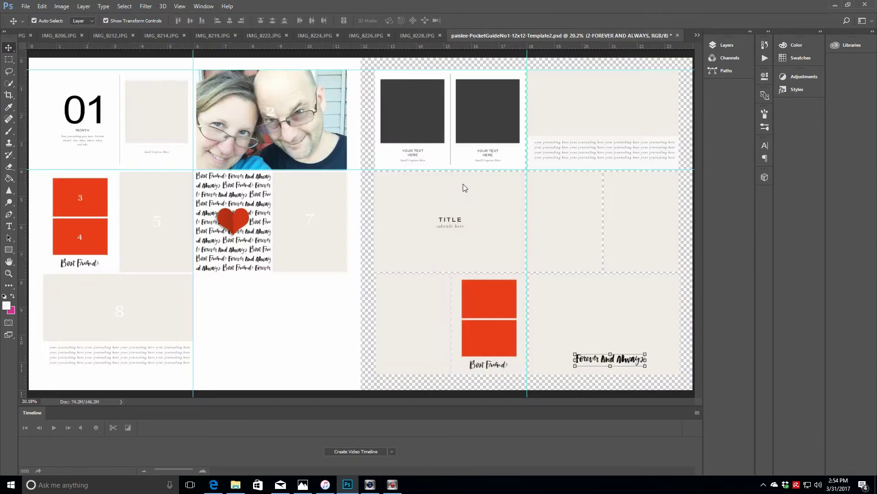
left_click(727, 45)
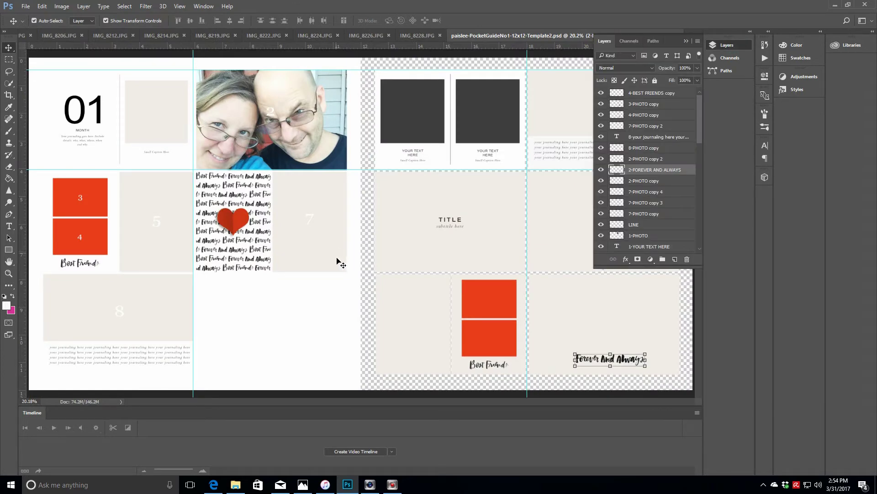
- Paste the snowbank selfie over the right page's lower-left block, scale it to about 64.6% and clip it to 7-PHOTO copy 4
left_click(411, 323)
key("ctrl+v")
left_click_drag(329, 185, 374, 250)
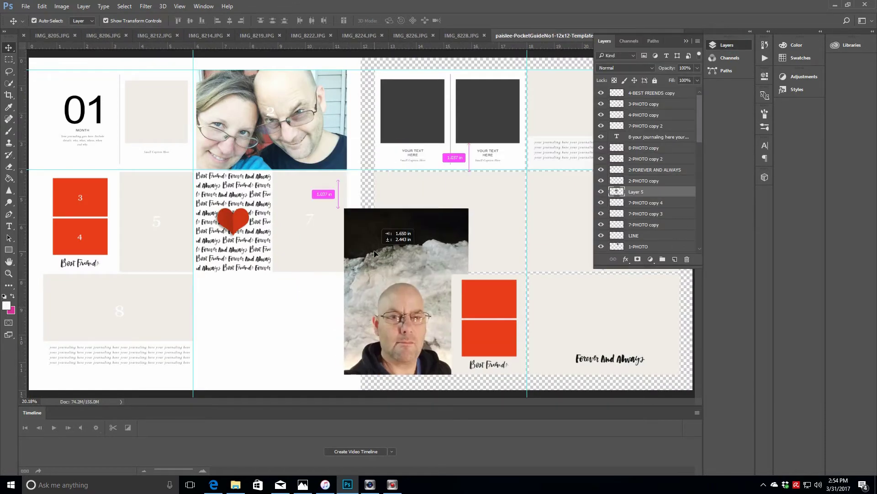
left_click_drag(342, 206, 367, 257)
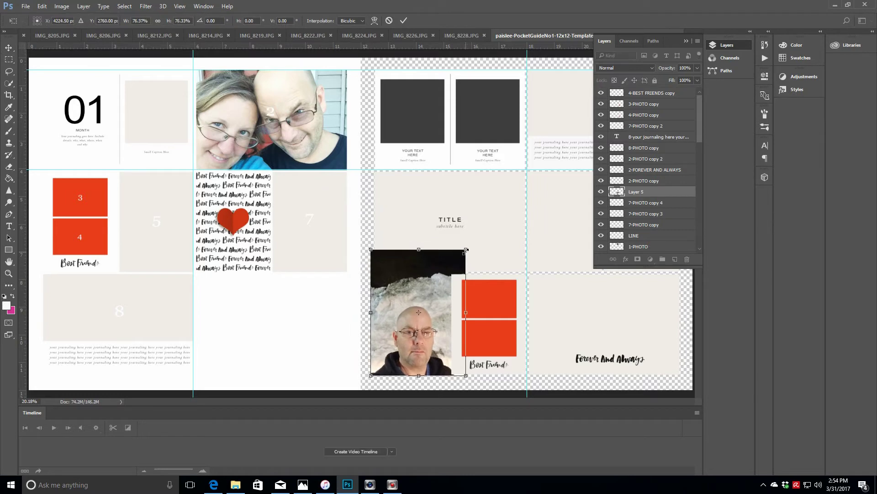
left_click_drag(466, 249, 448, 266)
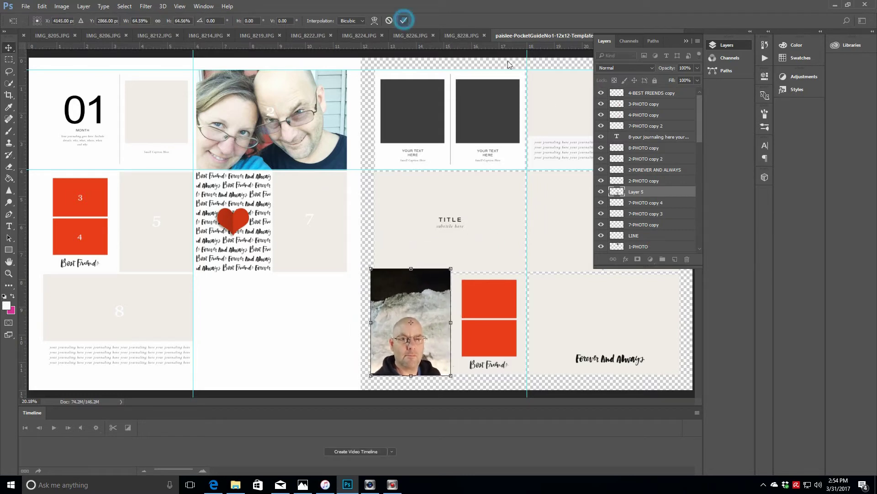
left_click(403, 21)
right_click(658, 191)
left_click(677, 224)
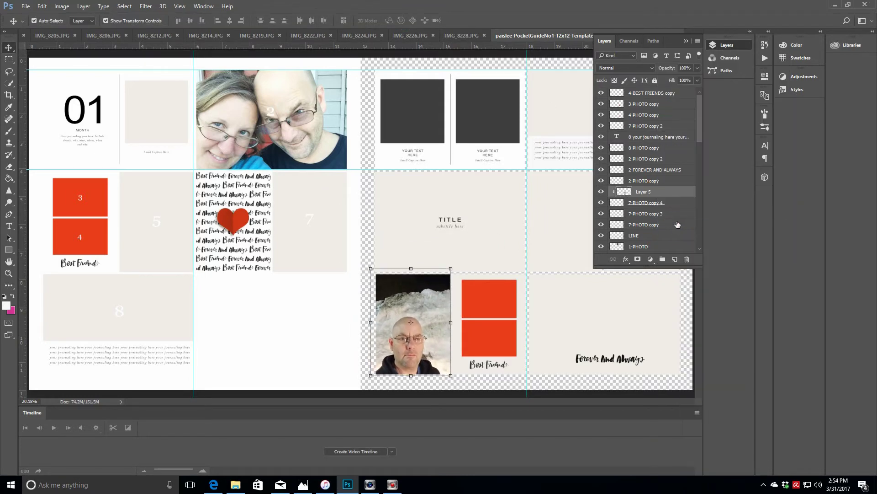
- Copy the whole photo in IMG_8228.JPG and close the file without saving
left_click(460, 35)
left_click(585, 35)
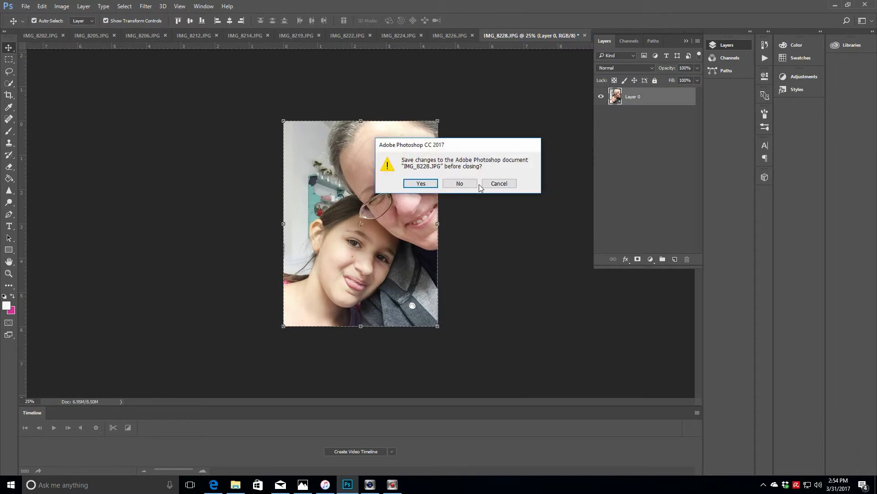
left_click(467, 182)
- Paste the photo over block 5, scale it to about 63%, clip it to 5-PHOTO and shift it slightly left
key("ctrl+v")
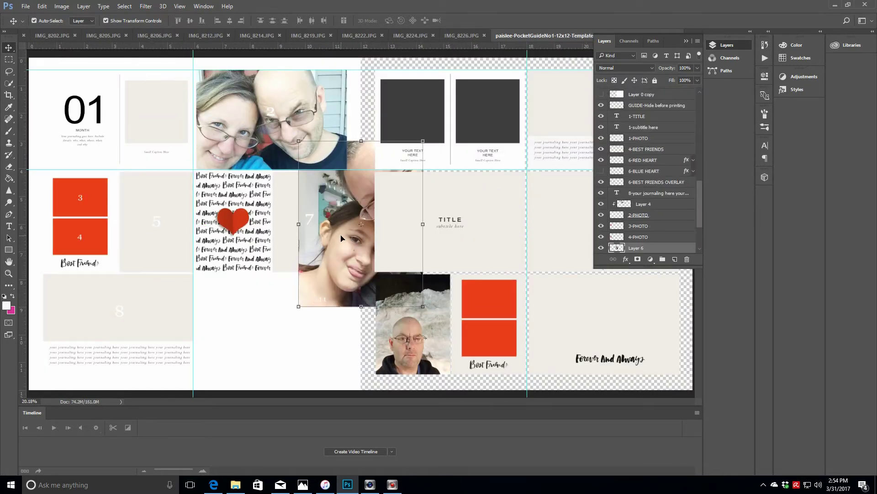
left_click_drag(341, 238, 161, 204)
left_click_drag(242, 107, 181, 168)
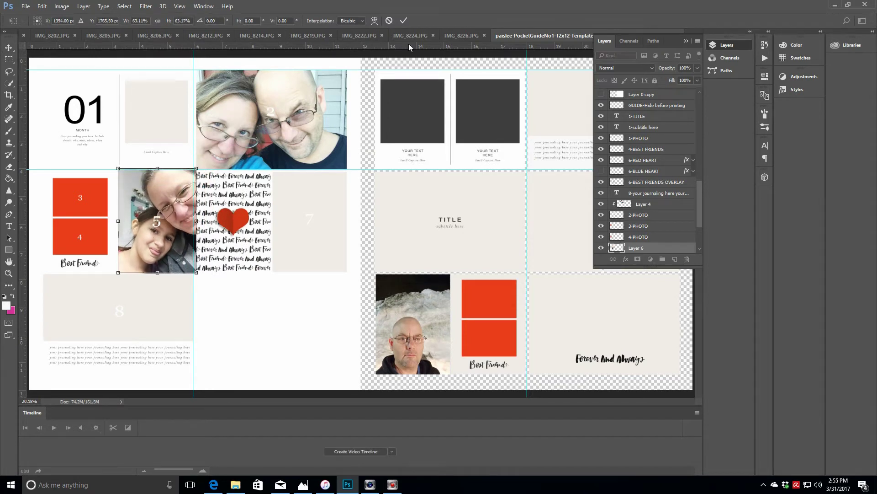
left_click(404, 20)
scroll(699, 192, "down", 3)
right_click(648, 202)
left_click(661, 226)
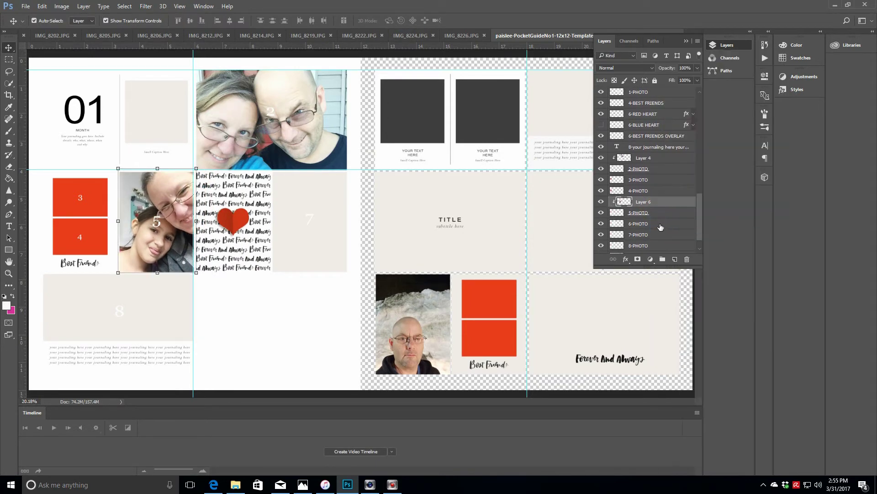
left_click_drag(185, 250, 183, 250)
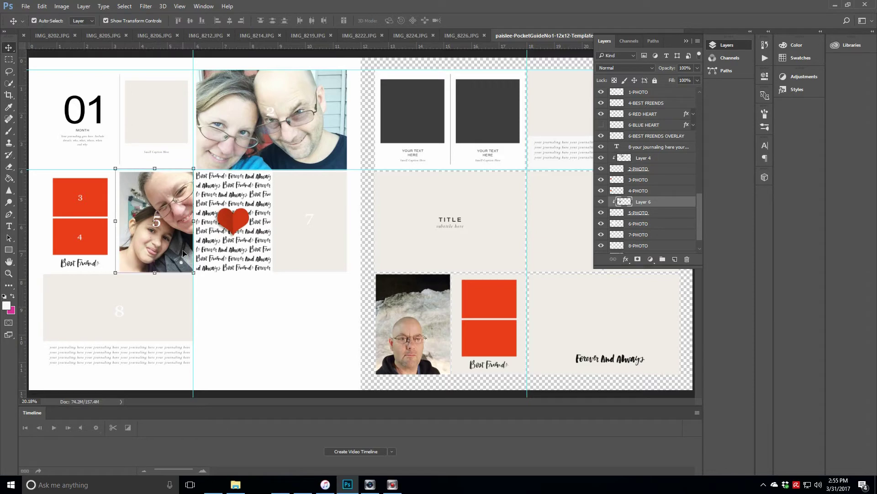
- Copy the whole photo in IMG_8226.JPG and close the file without saving
left_click(462, 36)
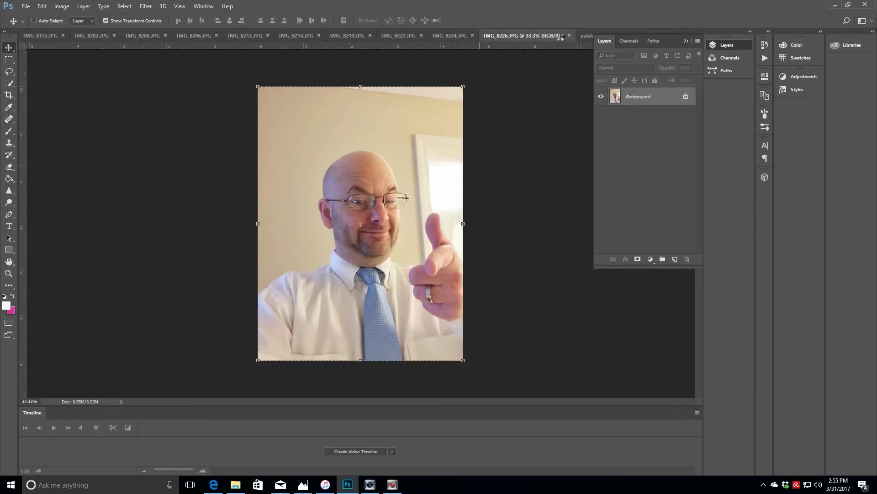
left_click(570, 36)
left_click(460, 184)
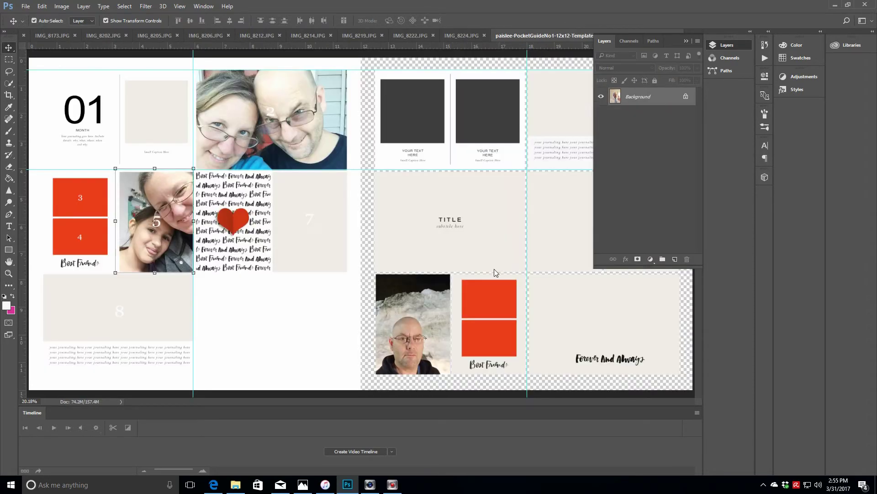
- Paste the photo of the man in a tie over the block beside the title card and scale it to about 70.5%
left_click(689, 43)
left_click(554, 232)
key("ctrl+v")
left_click_drag(383, 198, 562, 195)
key("ctrl+t")
left_click_drag(478, 133, 503, 164)
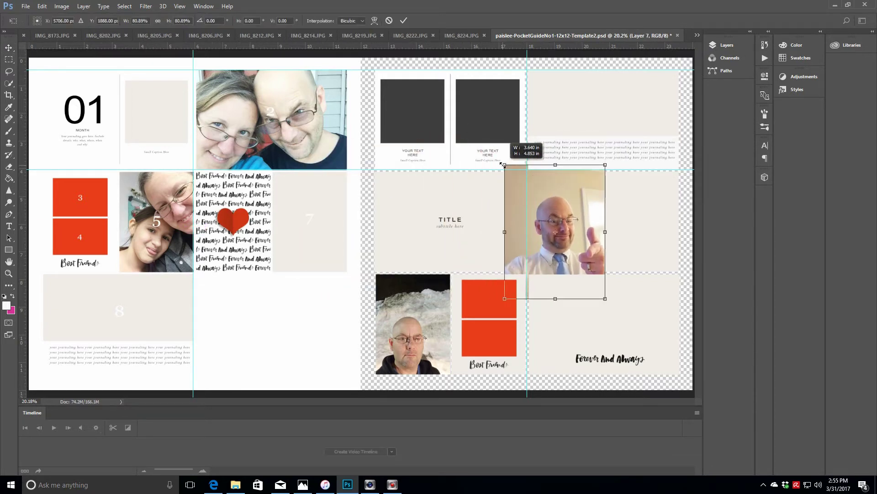
left_click_drag(567, 266, 566, 255)
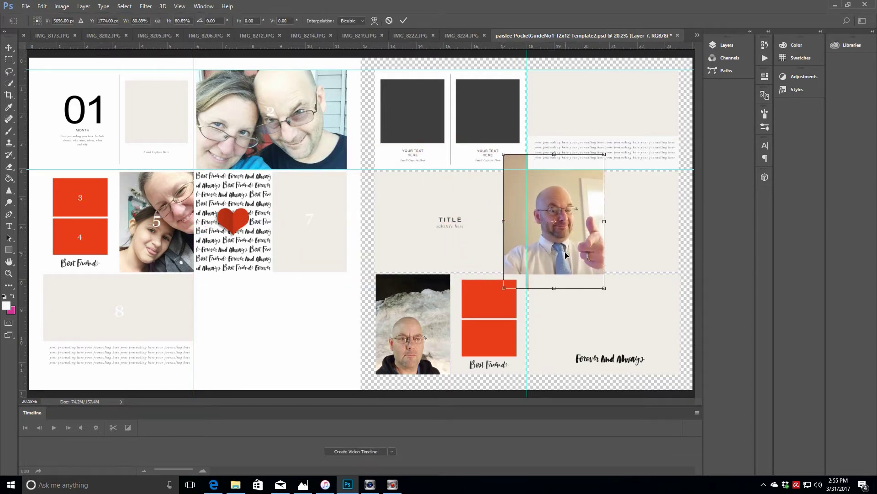
left_click_drag(504, 288, 511, 278)
left_click_drag(511, 155, 517, 162)
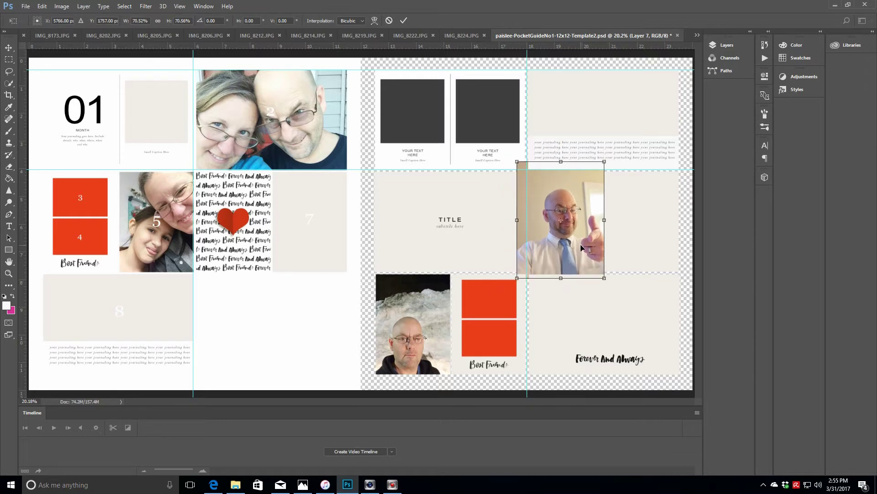
key("Return")
- Clip the pasted photo of the man in a tie to the 7-PHOTO copy layer
left_click(736, 46)
scroll(699, 192, "down", 3)
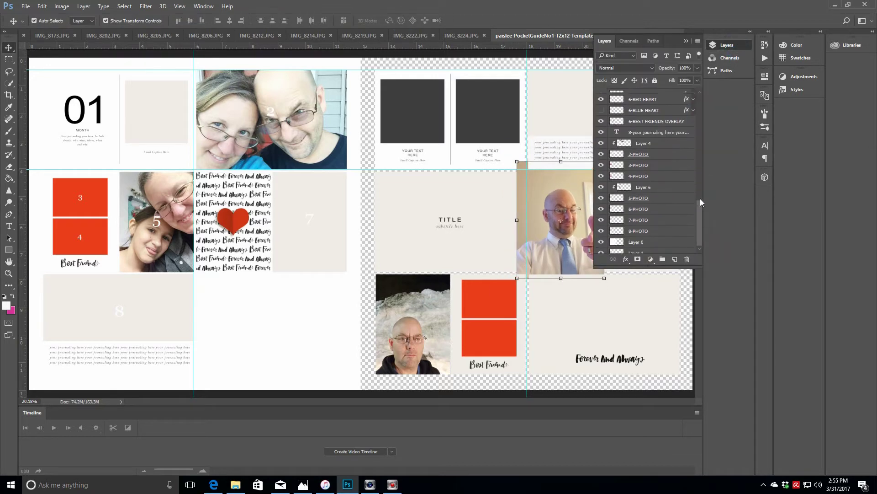
scroll(697, 116, "up", 3)
right_click(649, 167)
left_click(667, 225)
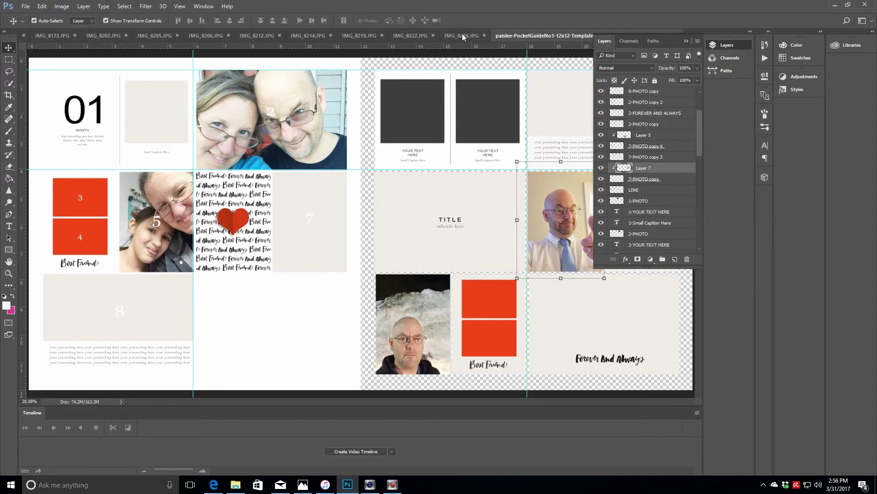
- Copy the whole photo in IMG_8224.JPG and close the file without saving
left_click(460, 36)
left_click(10, 203)
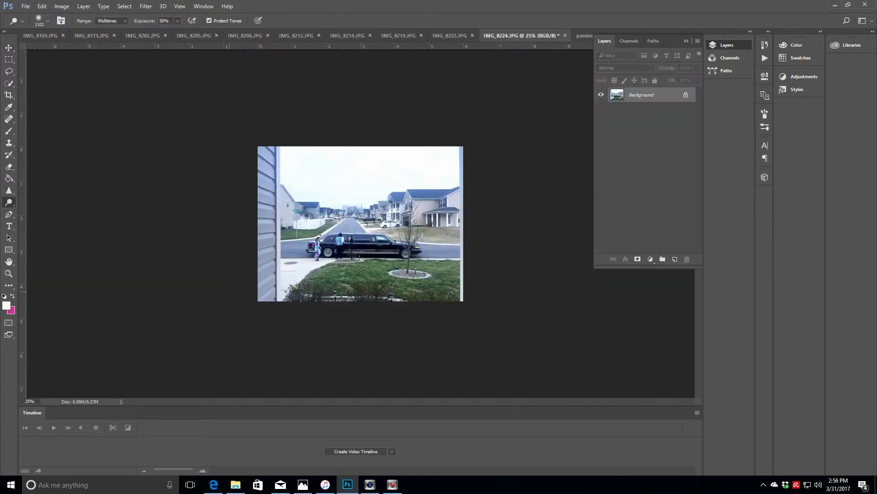
left_click_drag(274, 279, 404, 279)
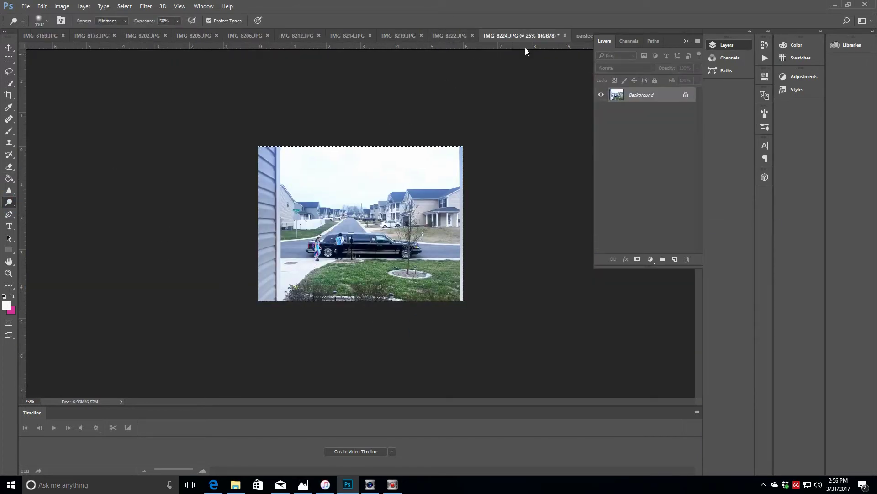
left_click(565, 35)
left_click(462, 182)
- Paste the limousine photo over block 8, clip it to 8-PHOTO and shift it slightly down
left_click(9, 47)
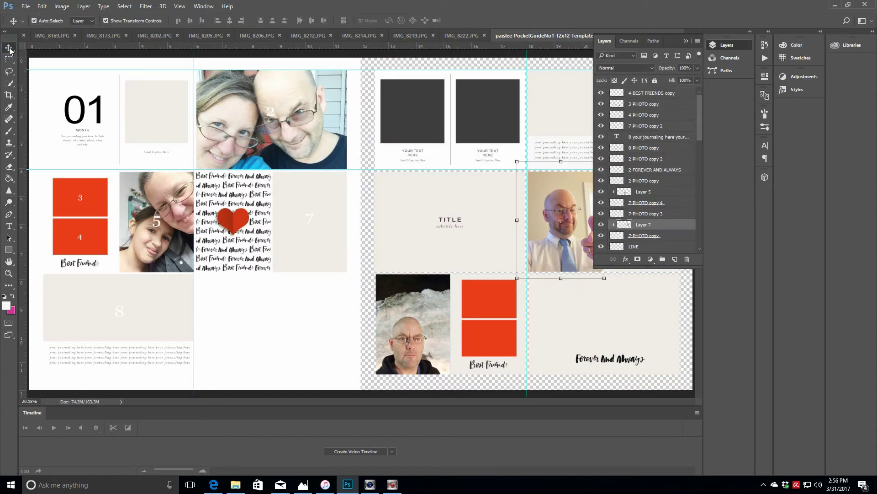
left_click(170, 314)
key("ctrl+v")
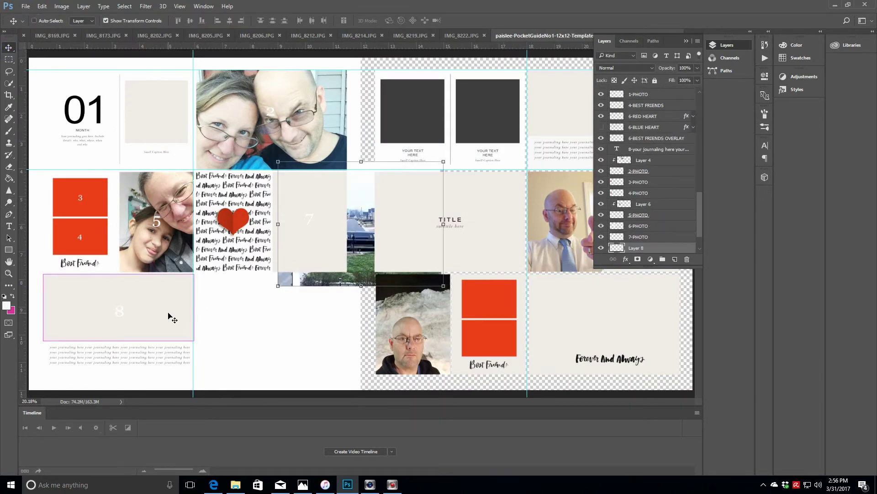
left_click_drag(358, 256, 117, 324)
scroll(698, 202, "down", 3)
right_click(652, 215)
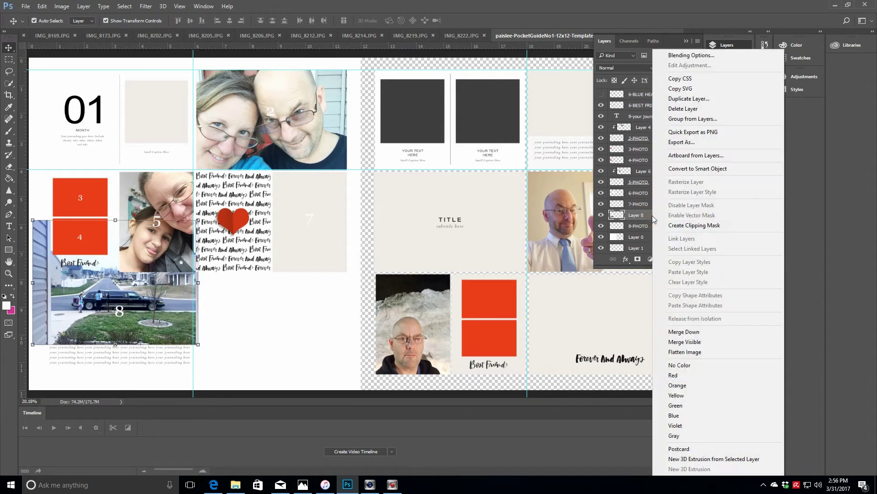
left_click(695, 225)
left_click_drag(169, 285, 169, 298)
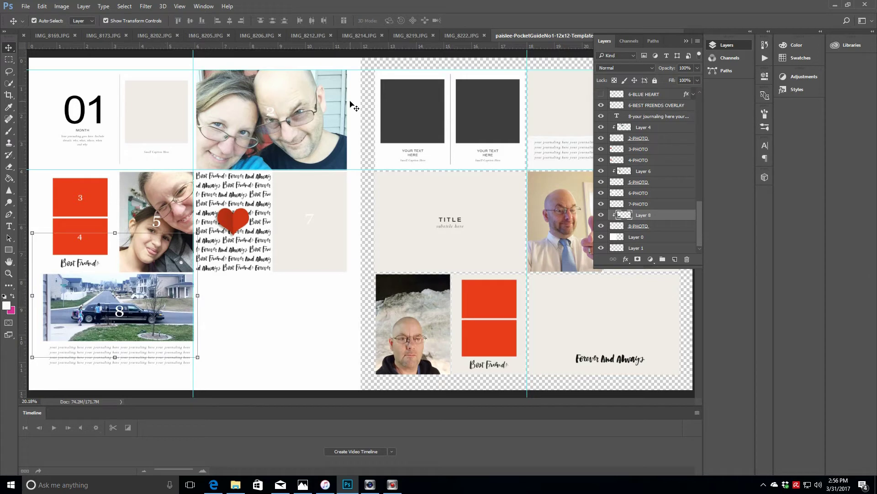
- Copy the whole photo in IMG_8222.JPG and close the file without saving
left_click(460, 35)
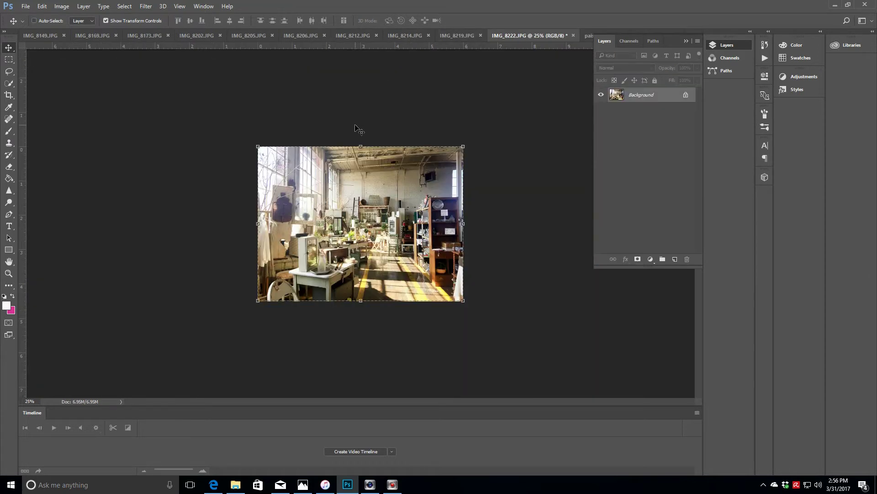
left_click(574, 36)
left_click(453, 185)
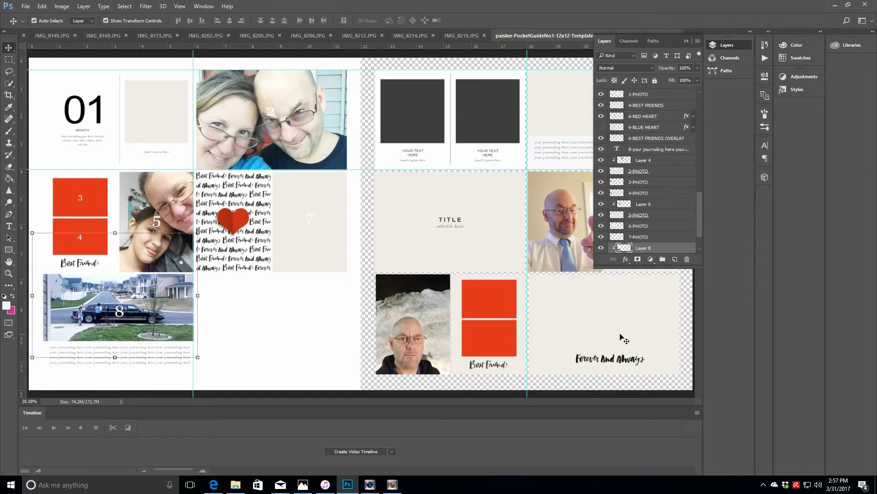
- Paste the workshop photo over the title block, scale it to about 94.7% and clip it to 1-PHOTO
key("ctrl+v")
left_click_drag(350, 240, 437, 246)
left_click_drag(364, 280, 370, 275)
left_click_drag(382, 168, 384, 170)
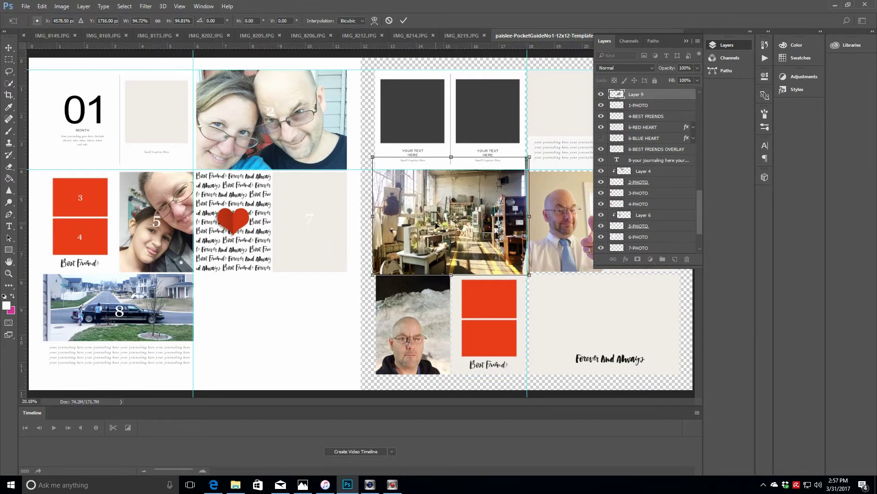
key("Return")
right_click(651, 94)
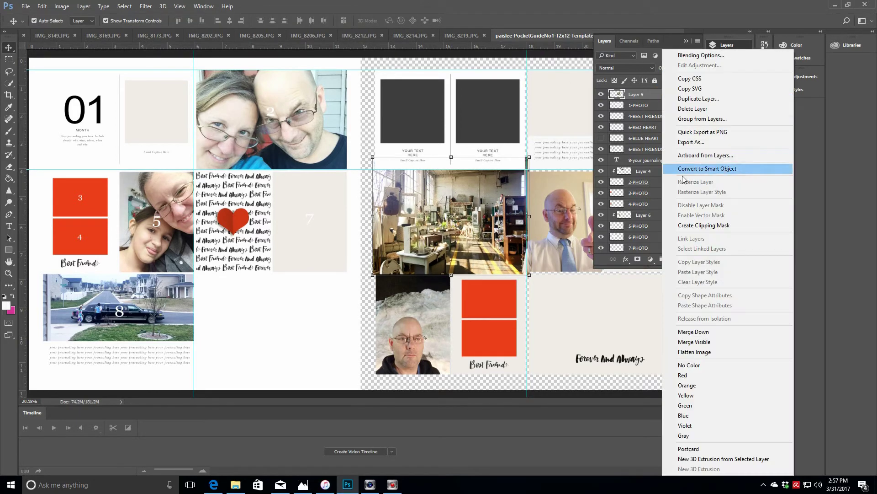
left_click(679, 225)
- Paste the photo from IMG_8219.JPG over the right page's empty middle-row block and scale it to about 66.6%
left_click(457, 35)
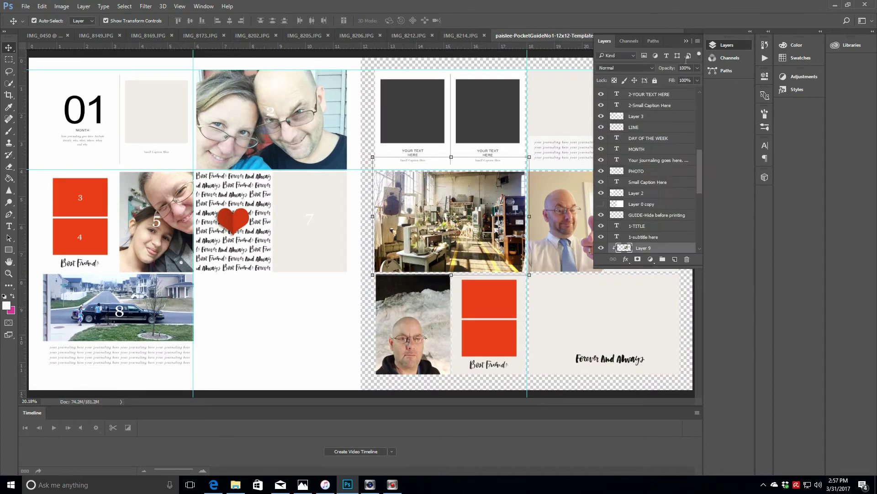
left_click(642, 221)
key("ctrl+v")
left_click_drag(376, 216, 633, 194)
left_click_drag(556, 120, 585, 160)
left_click_drag(587, 286, 596, 272)
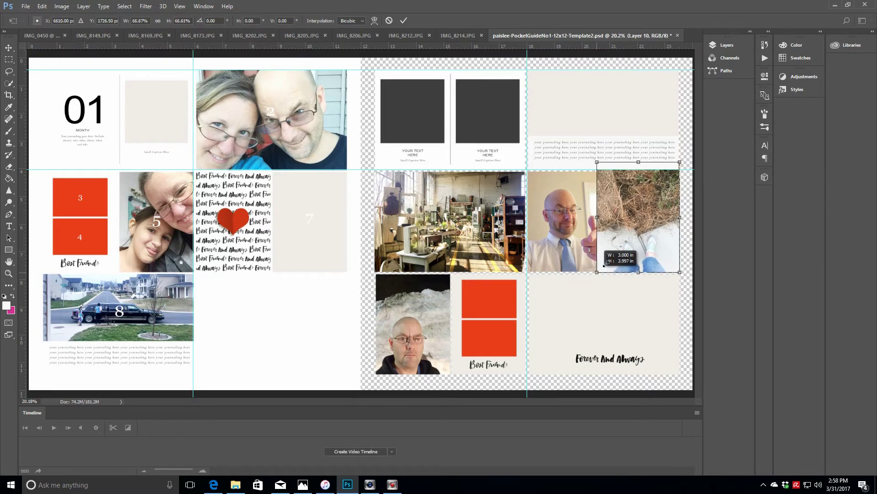
left_click(404, 21)
- Clip the pine straw and feet photo to 7-PHOTO copy 3 and scale it down to about 94.6%
left_click(726, 45)
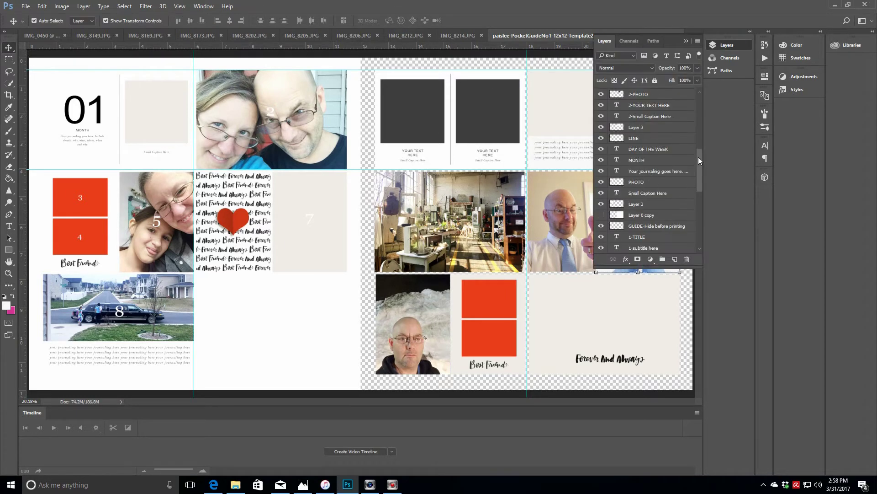
left_click_drag(698, 157, 699, 109)
right_click(658, 198)
left_click(685, 225)
left_click(685, 41)
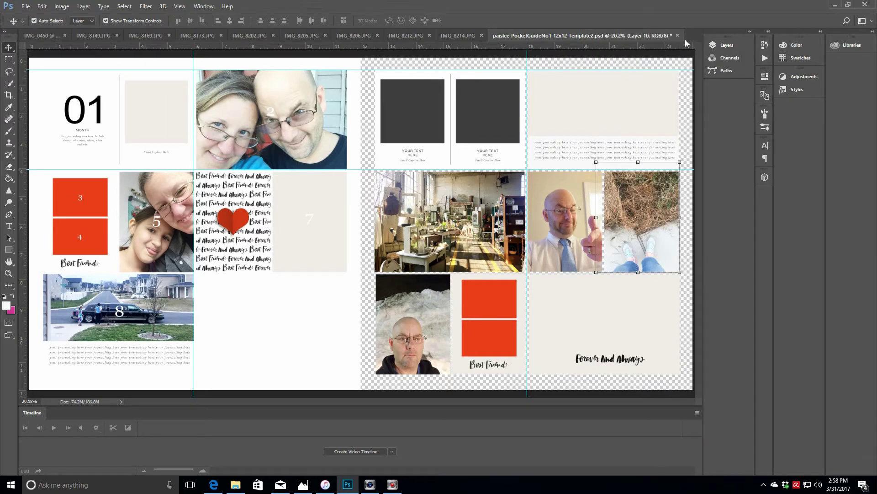
left_click_drag(598, 162, 601, 168)
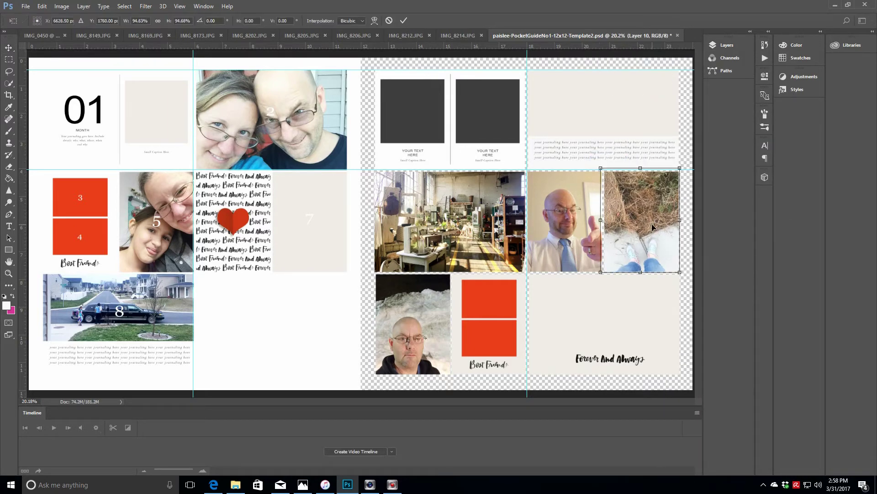
left_click(404, 21)
- Copy the whole photo in IMG_8214.JPG and close the file without saving
key("ctrl+a")
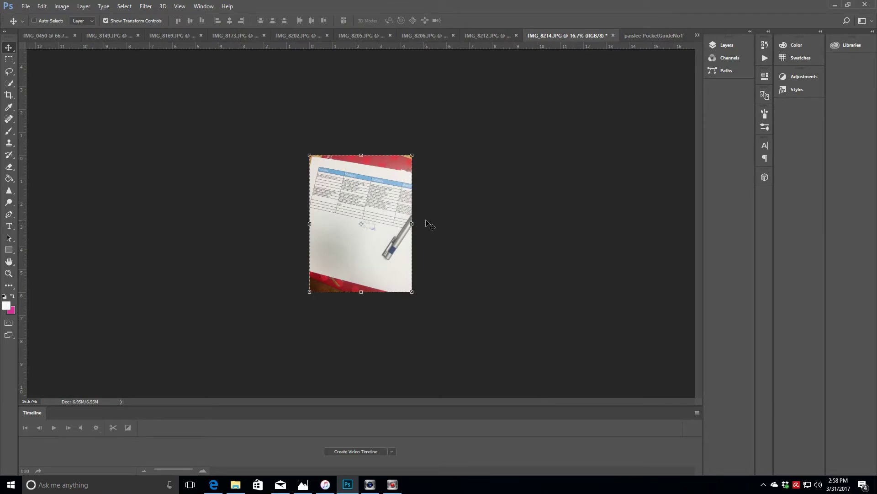
left_click(613, 35)
left_click(454, 186)
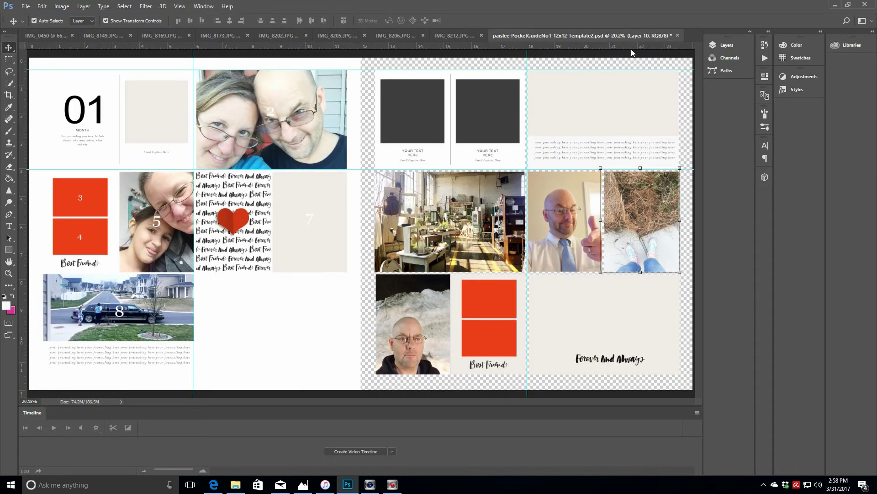
- Paste the document and pen photo over the right page's red blocks, scale it down to cover both and clip it to 3-PHOTO copy
left_click(729, 46)
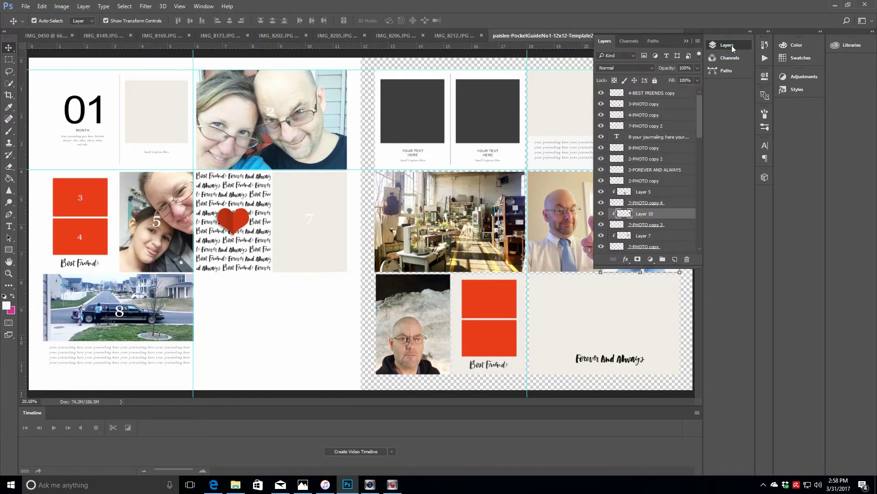
left_click(478, 307)
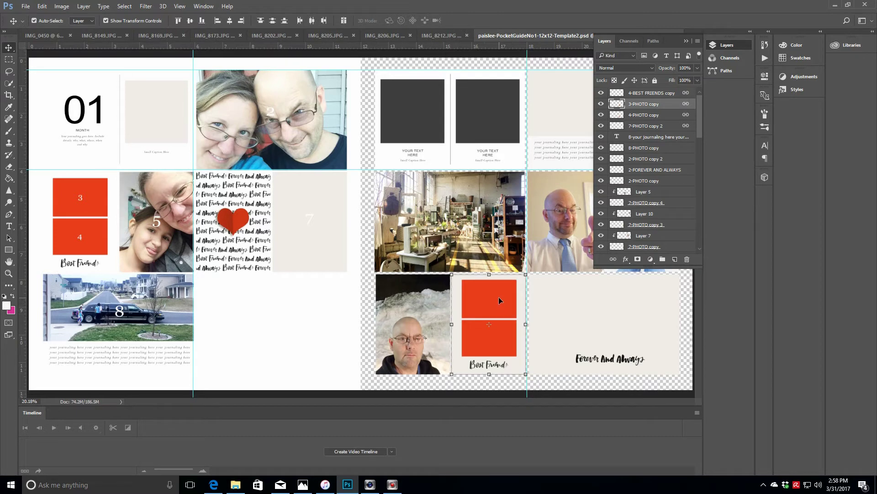
key("ctrl+v")
left_click_drag(369, 187, 486, 265)
left_click_drag(413, 217, 456, 273)
left_click_drag(535, 378, 522, 361)
left_click(404, 21)
right_click(655, 104)
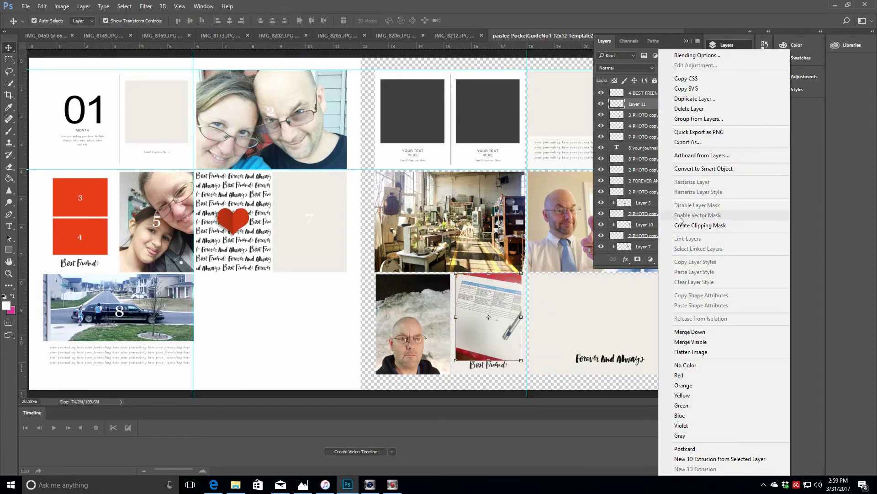
left_click(686, 215)
- Hide the 4-PHOTO copy block, and unlink 3-PHOTO copy to stretch its height downward to about 191.6%
left_click(666, 130)
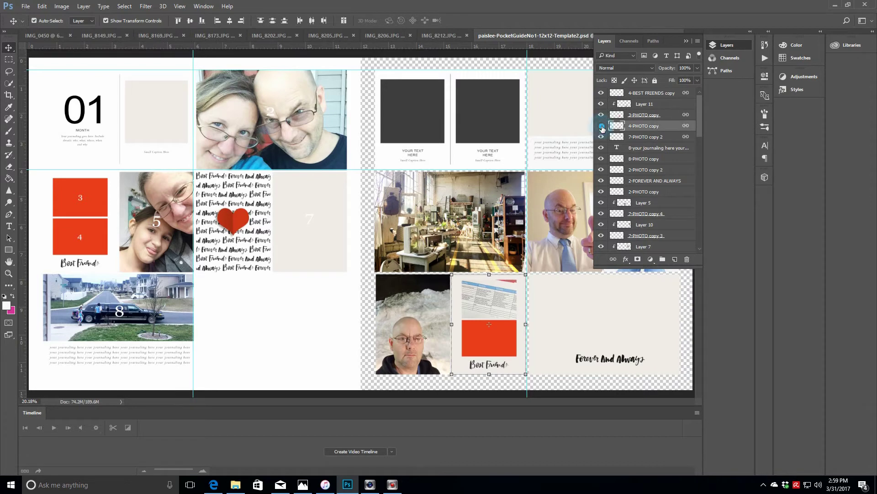
left_click(602, 126)
left_click(644, 114)
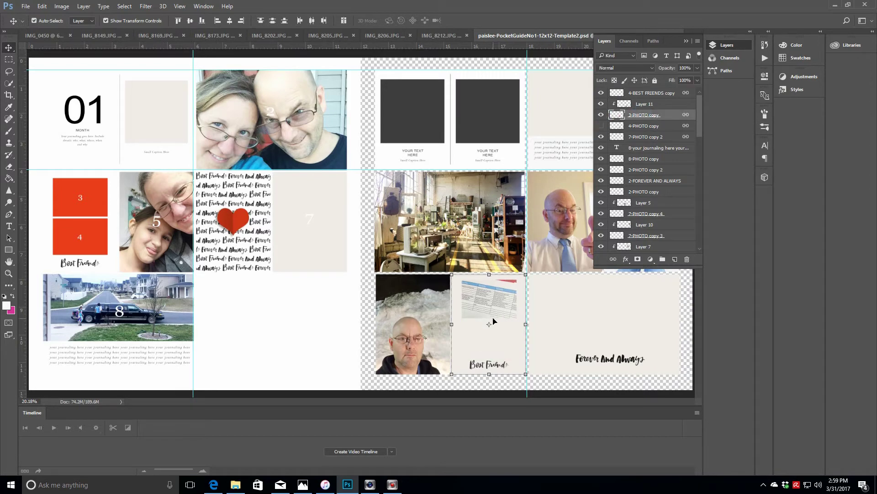
right_click(656, 117)
left_click(677, 237)
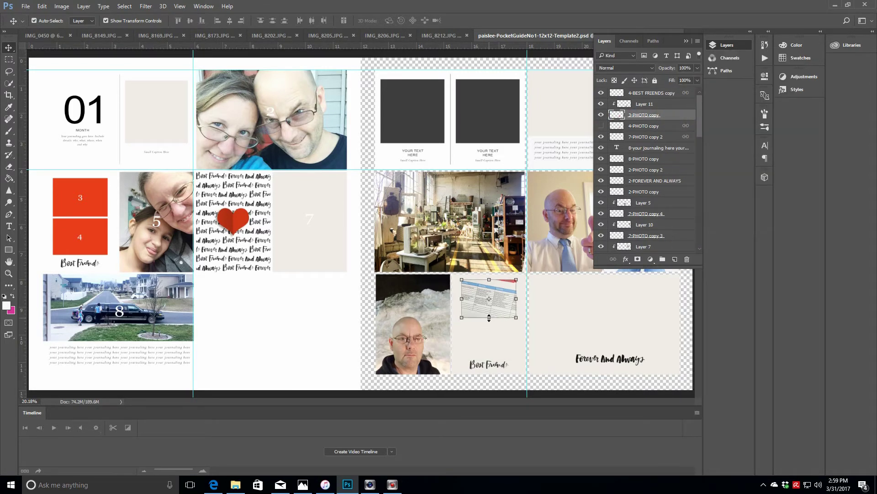
left_click_drag(489, 317, 489, 352)
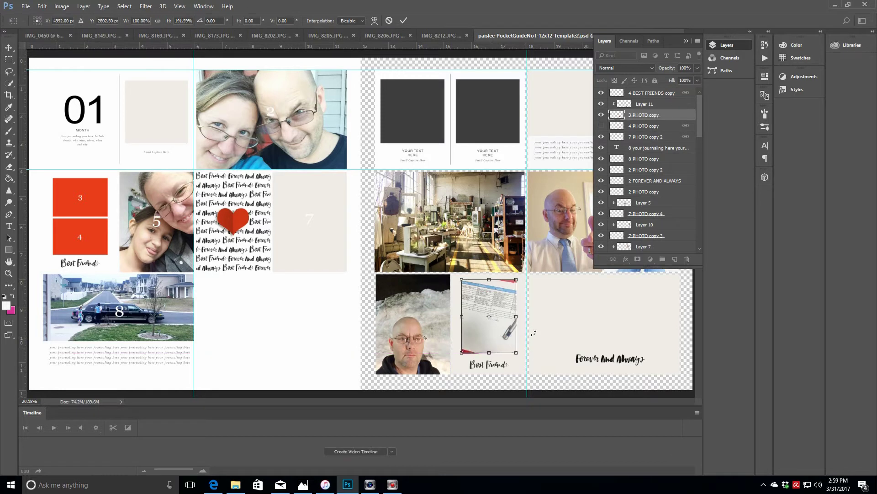
left_click(404, 21)
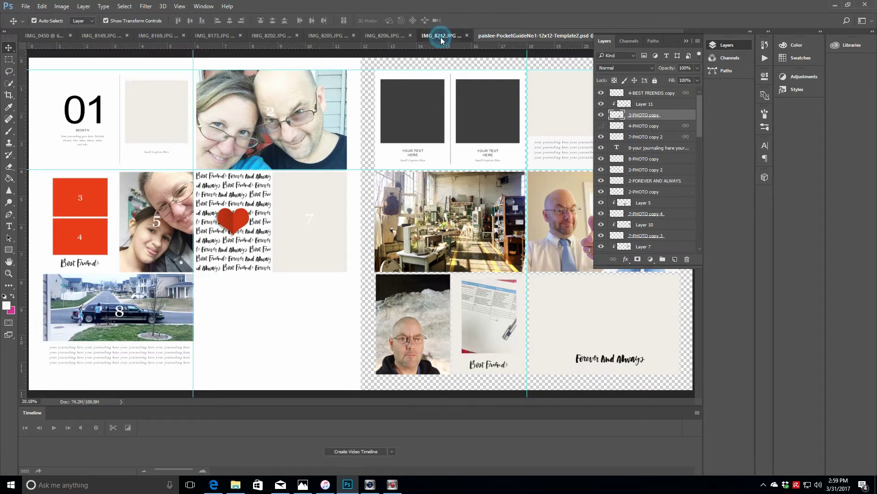
- Copy the whole photo in IMG_8212.JPG and close the file without saving
left_click(439, 35)
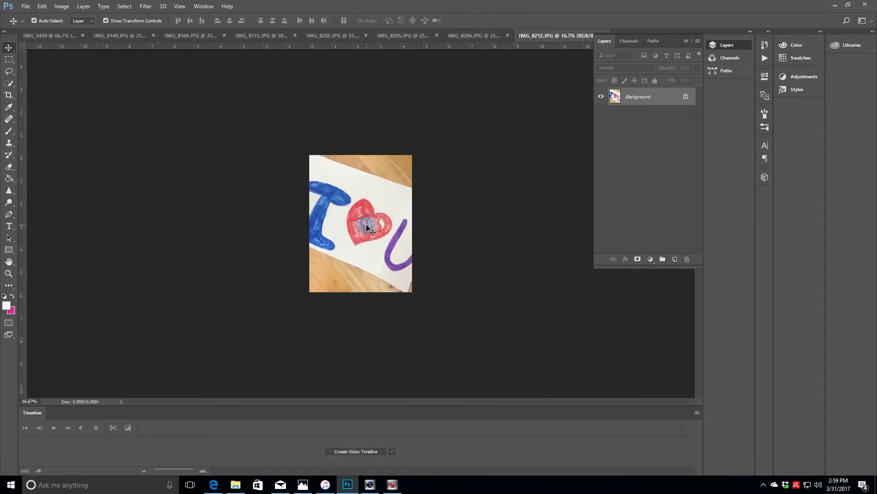
left_click(687, 41)
key("ctrl+w")
left_click(451, 183)
- Select the small PHOTO block beside the 01 month title on the left page and unlink it from its linked layers
left_click(320, 246)
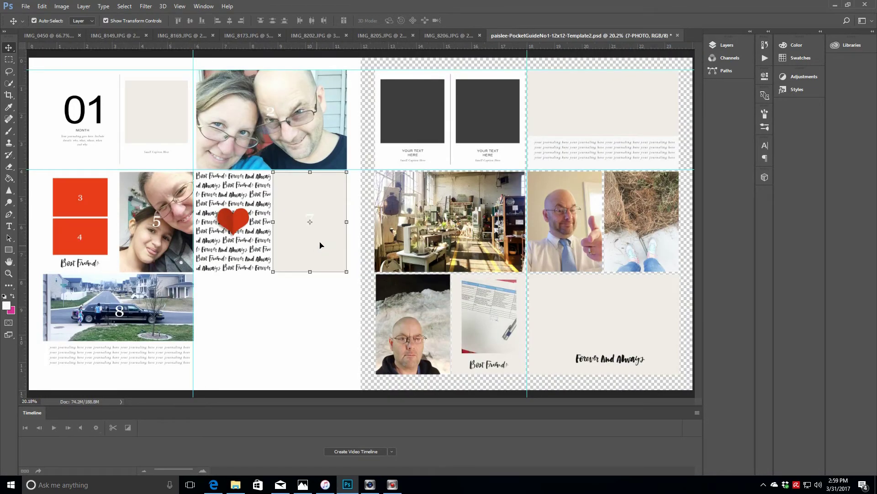
left_click(157, 125)
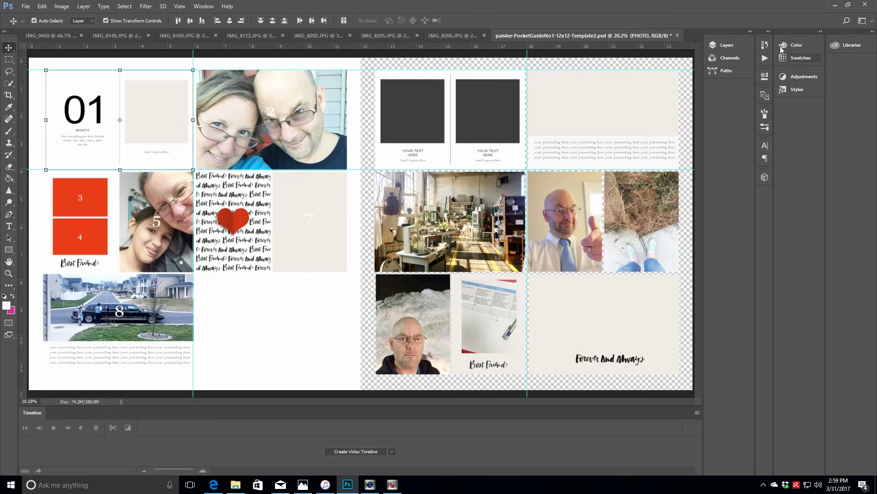
left_click(727, 44)
scroll(658, 173, "down", 2)
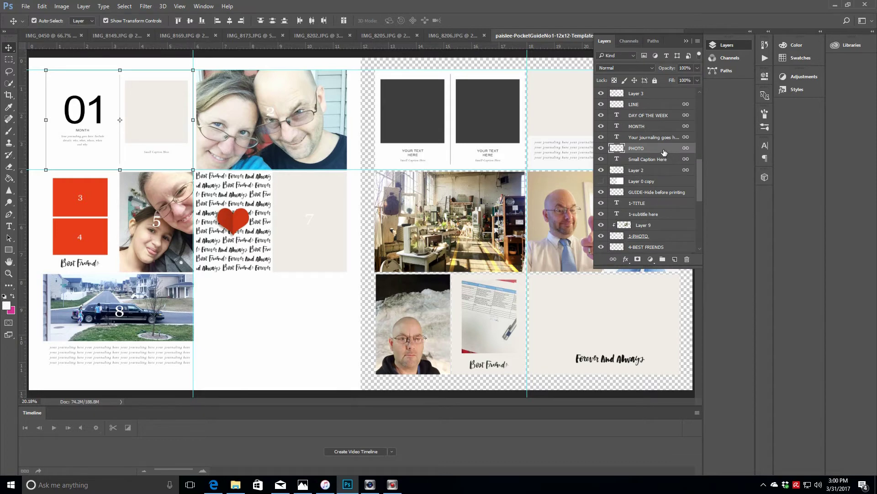
right_click(664, 152)
left_click(685, 215)
- Paste the hand-drawn heart photo over the PHOTO block, scale it to about 60.6% and clip it to PHOTO
key("ctrl+v")
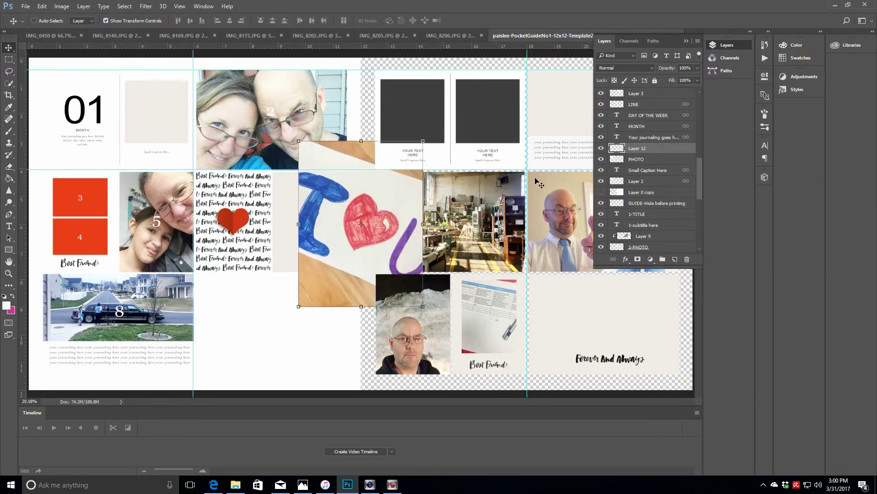
mouse_move(347, 228)
left_mouse_down()
mouse_move(246, 183)
mouse_move(169, 164)
left_mouse_up()
left_click_drag(238, 238, 174, 144)
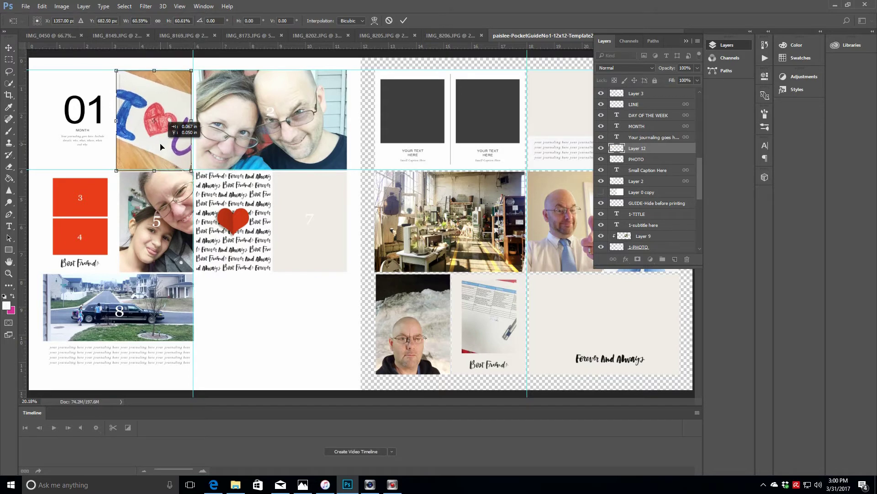
key("Return")
right_click(656, 148)
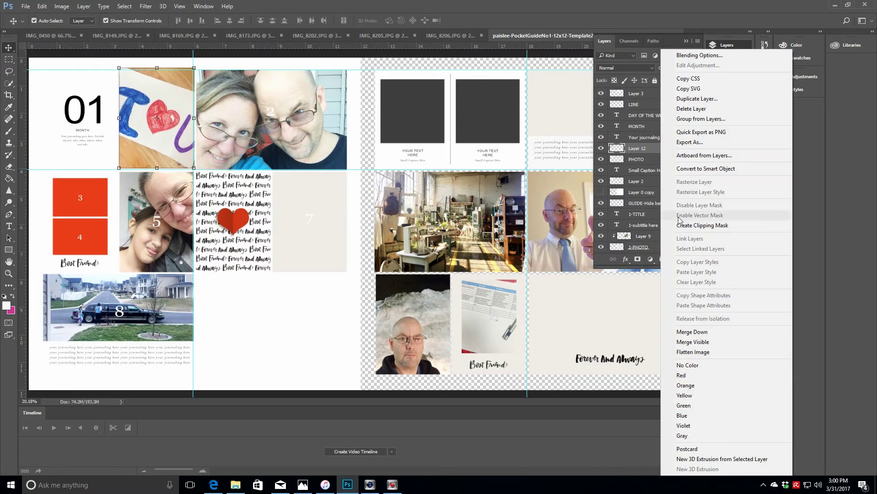
left_click(677, 224)
- Scale the clipped heart photo down to about 83.6% and position it so the drawing fills the PHOTO block
left_click_drag(201, 170, 196, 162)
left_click_drag(119, 67, 125, 76)
left_click_drag(170, 133, 169, 127)
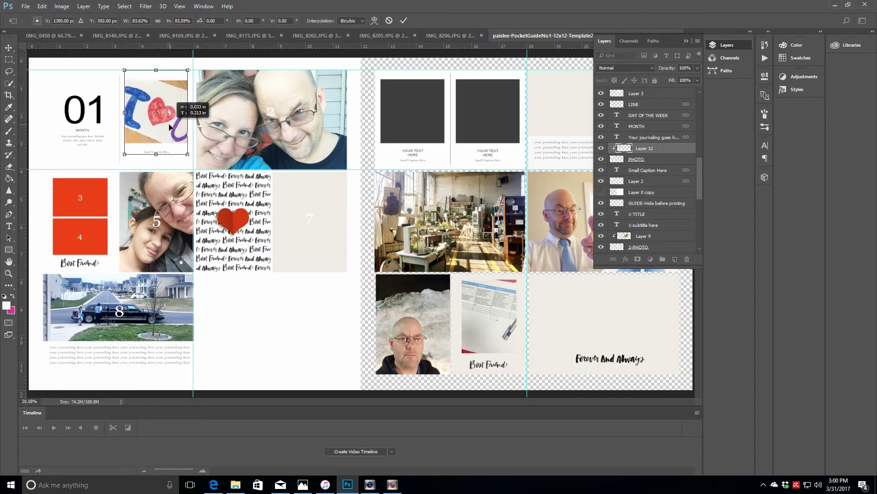
left_click(403, 20)
- Copy the whole photo in IMG_8206.JPG and close the file without saving
left_click(442, 36)
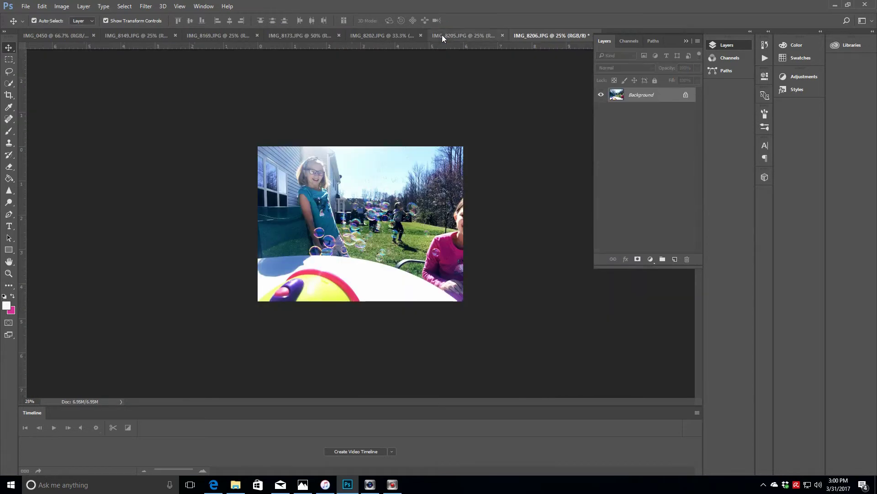
left_click(596, 36)
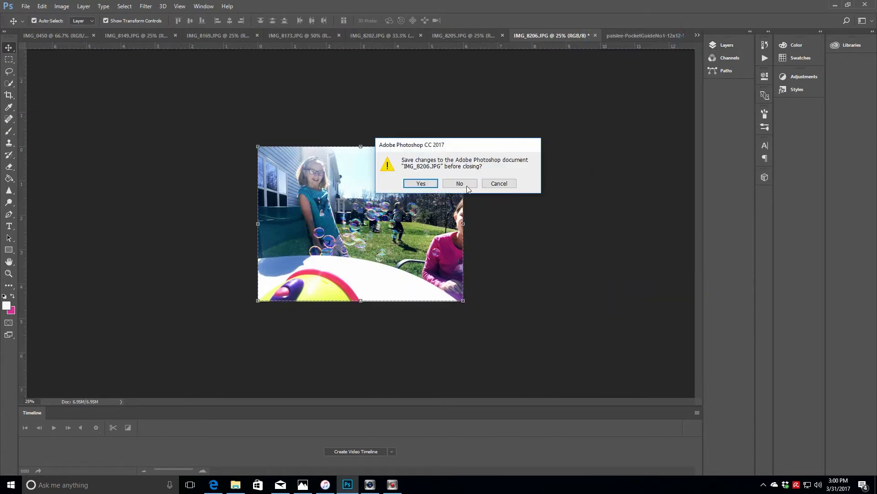
key("n")
- Paste the bubbles photo over the right page's Forever And Always block, above 2-PHOTO copy, and scale it to about 94.3%
left_click(602, 329)
key("ctrl+v")
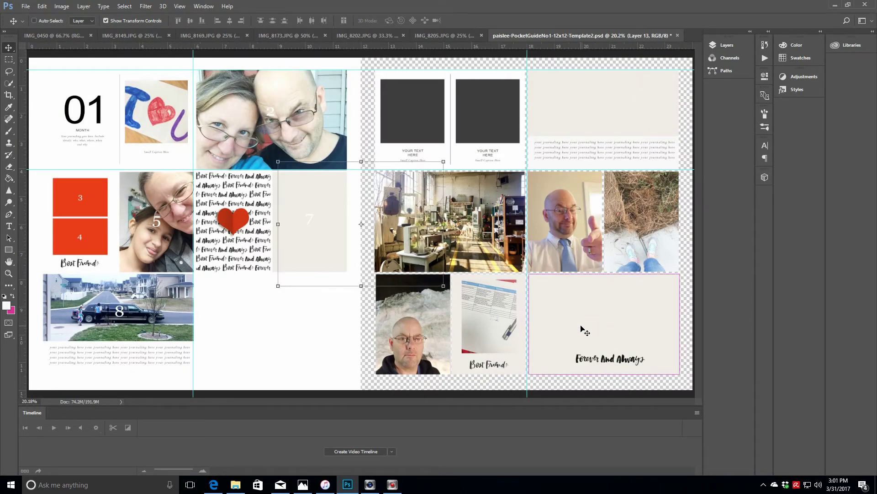
left_click_drag(357, 188, 599, 277)
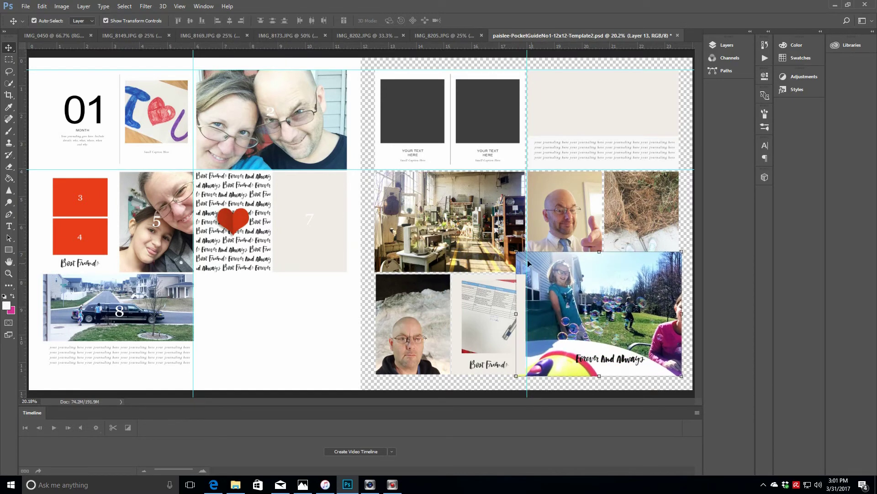
key("ctrl+t")
left_click_drag(525, 251, 524, 263)
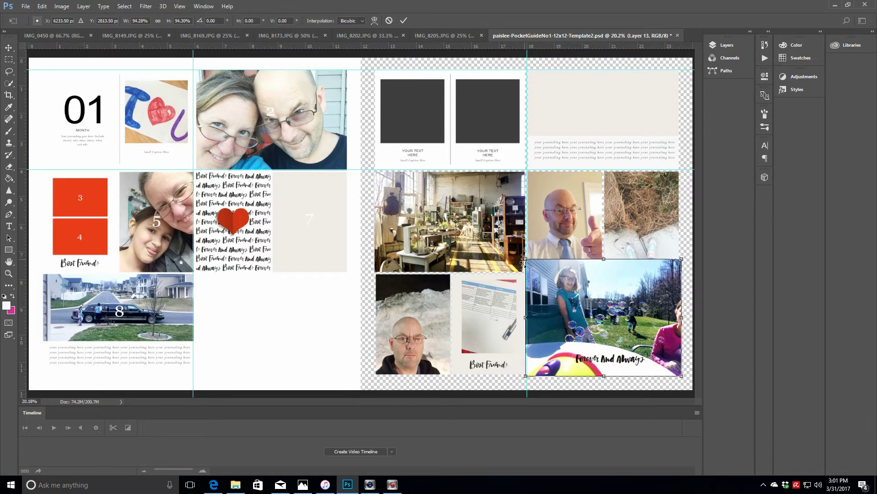
key("Return")
- Clip the bubbles photo to 2-PHOTO copy and shift it slightly downward within the block
left_click(726, 44)
right_click(646, 191)
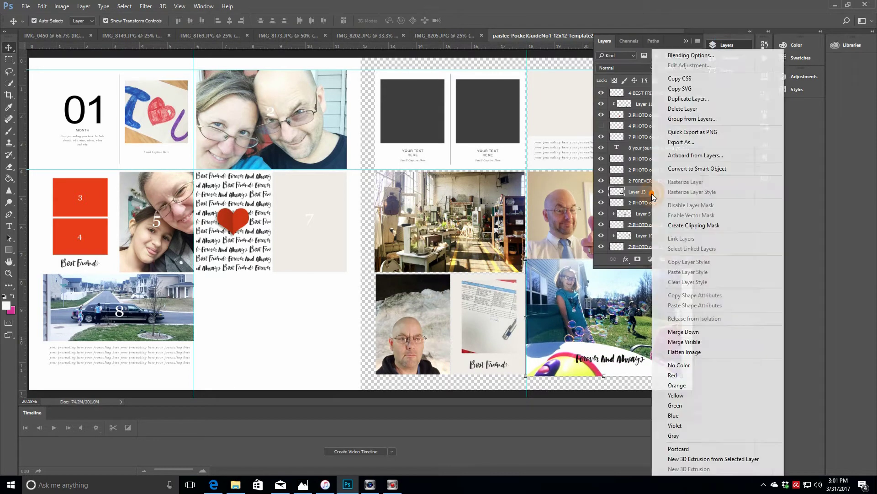
left_click(662, 225)
left_click_drag(612, 297, 612, 309)
- Bring up the IMG_8205.JPG photo
left_click(447, 35)
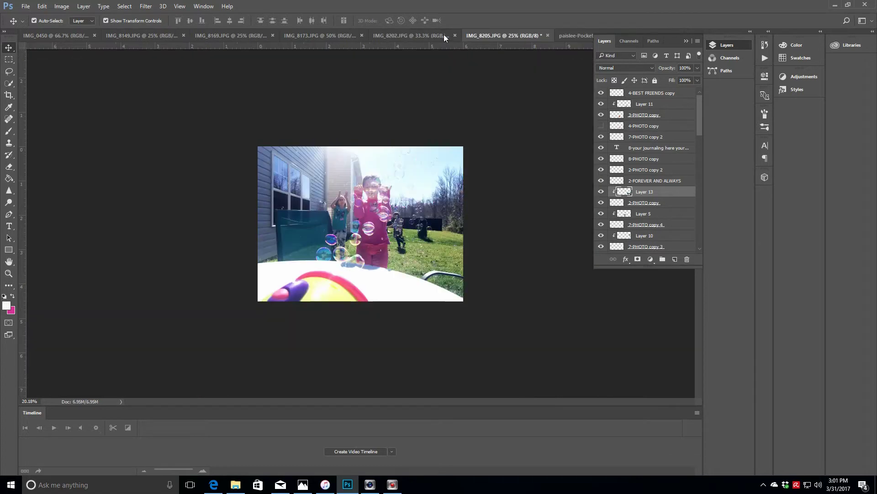
- Copy the entire IMG_8205.JPG bubbles photo and close its document without saving changes
key("ctrl+a")
key("ctrl+w")
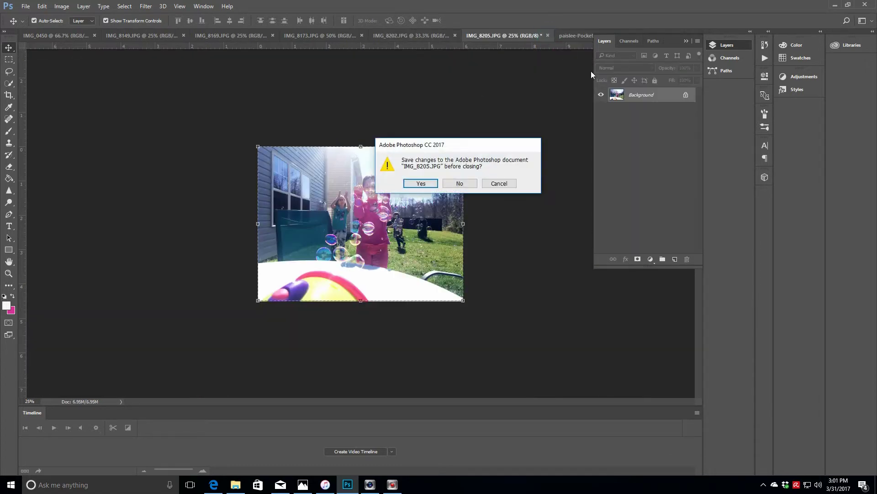
left_click(459, 183)
- Paste the bubbles photo above the 7-PHOTO layer and scale it to about 82.5% so it covers slot 7
left_click(299, 249, "ctrl")
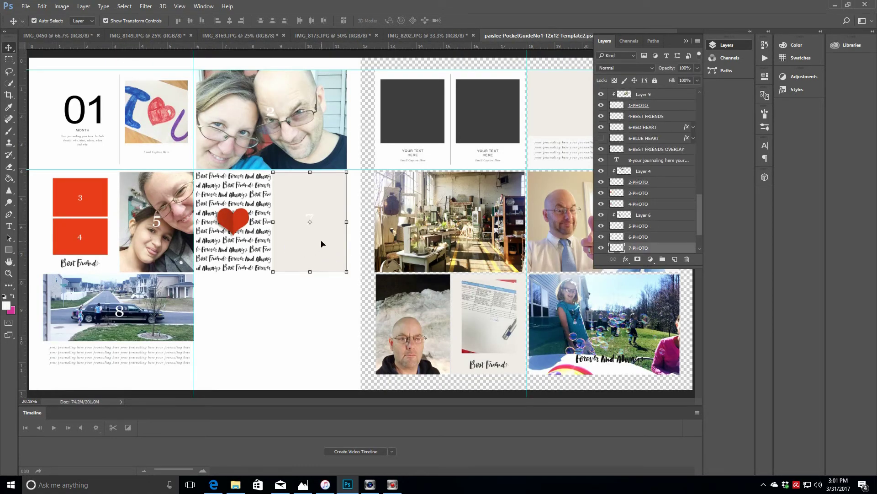
key("ctrl+v")
mouse_move(325, 245)
left_mouse_down()
mouse_move(329, 231)
mouse_move(313, 233)
left_mouse_up()
left_click_drag(398, 283, 383, 273)
left_click_drag(232, 159, 247, 170)
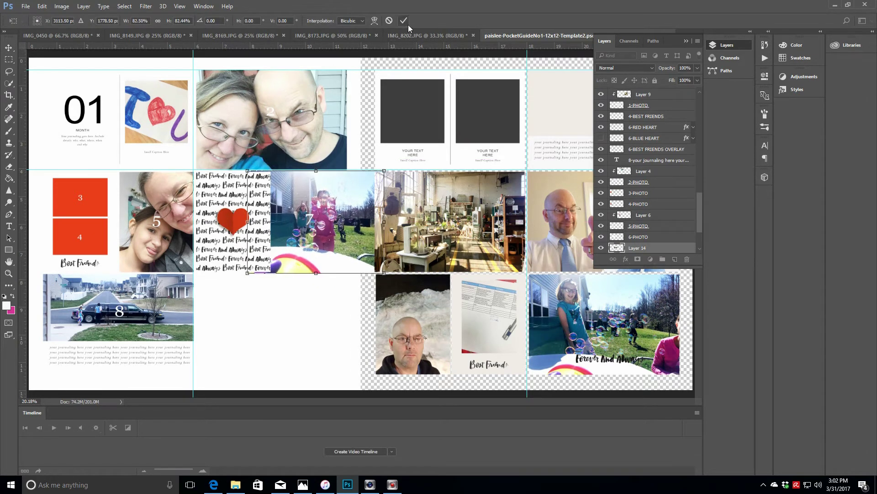
left_click(404, 21)
- Create a clipping mask so the pasted bubbles photo shows only within the 7-PHOTO shape
scroll(658, 209, "down", 3)
right_click(658, 209)
left_click(676, 227)
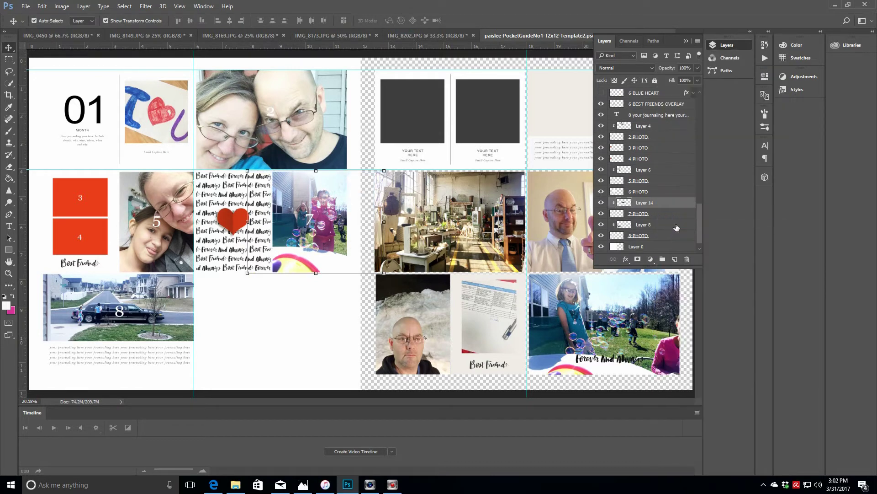
- Copy the entire IMG_8202.JPG living-room panorama and close its document without saving changes
left_click(418, 37)
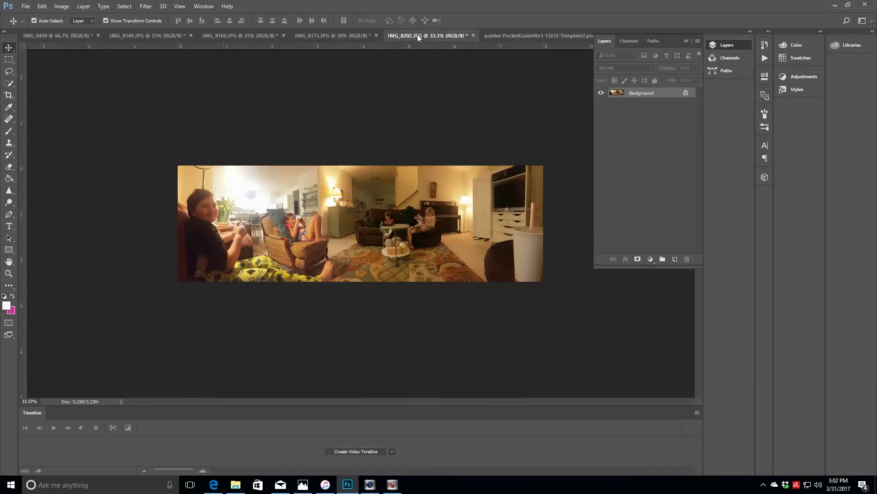
key("ctrl+a")
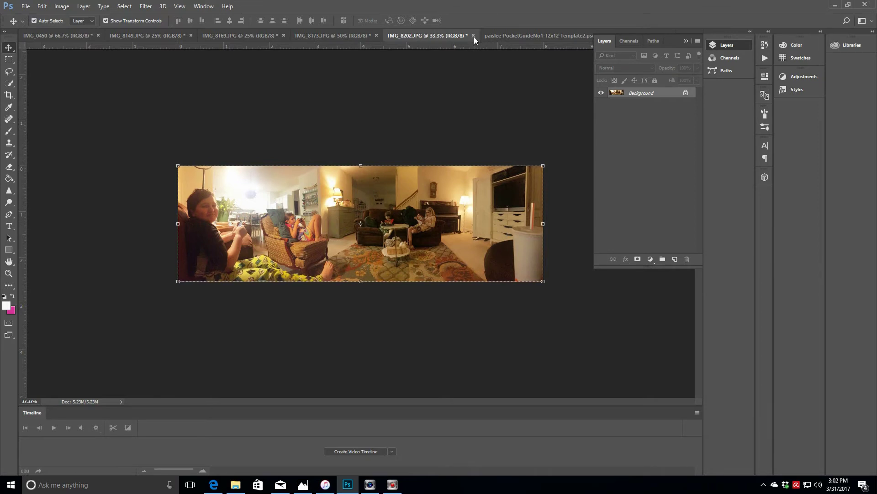
left_click(474, 35)
left_click(459, 184)
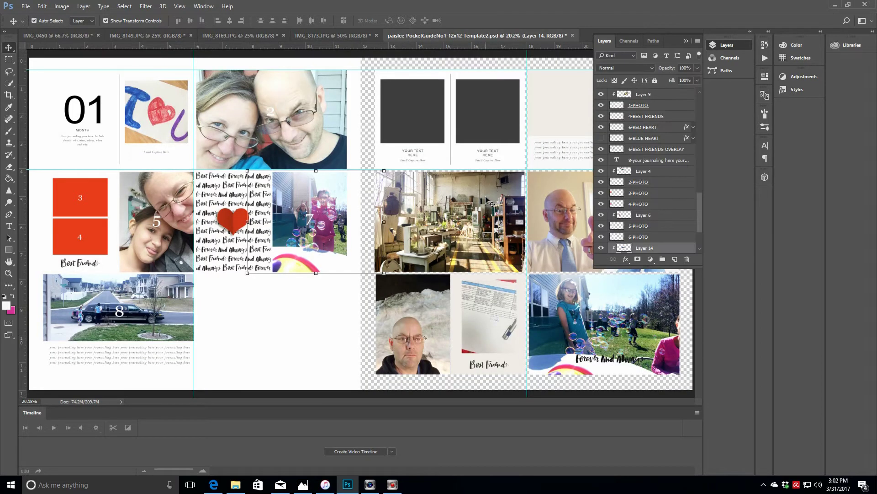
- Paste the panorama above the 8-PHOTO copy layer and move it over the blank slot above the second page's journaling text
left_click(687, 42)
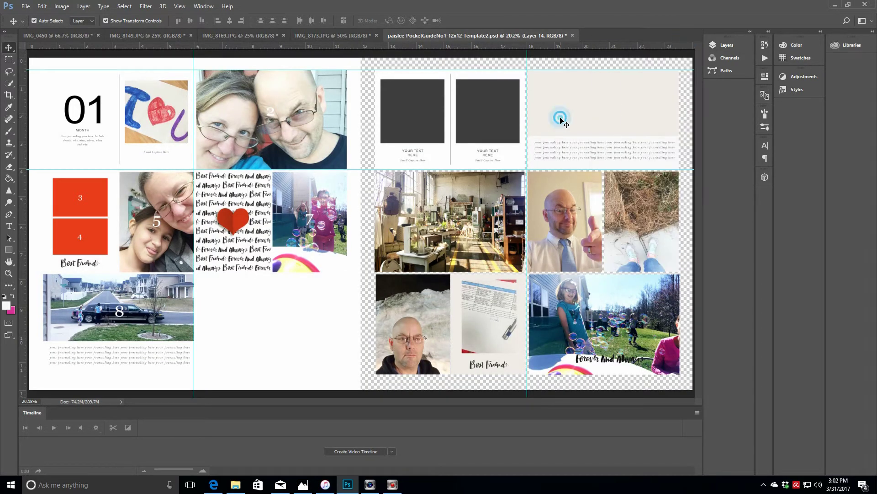
key("ctrl+v")
left_click_drag(405, 241, 672, 122)
- Clip the panorama to the 8-PHOTO copy layer and fine-tune its position within the slot
left_click(727, 46)
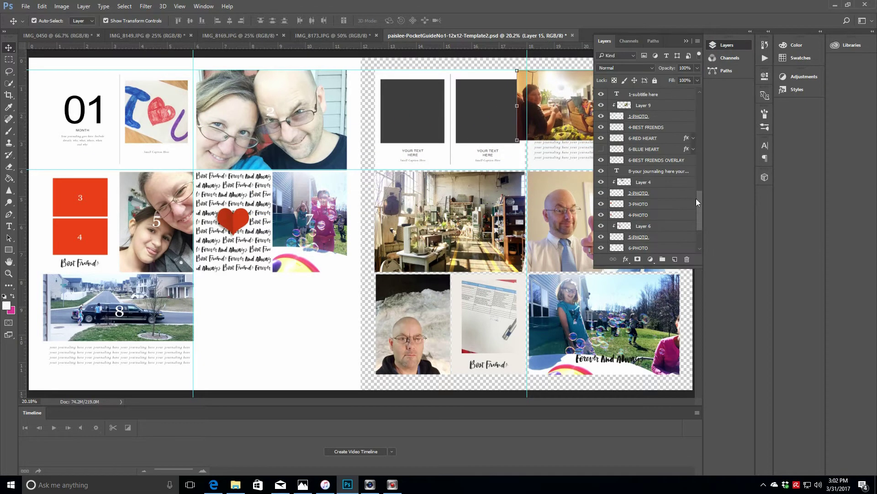
scroll(654, 182, "down", 1)
right_click(651, 159)
left_click(665, 225)
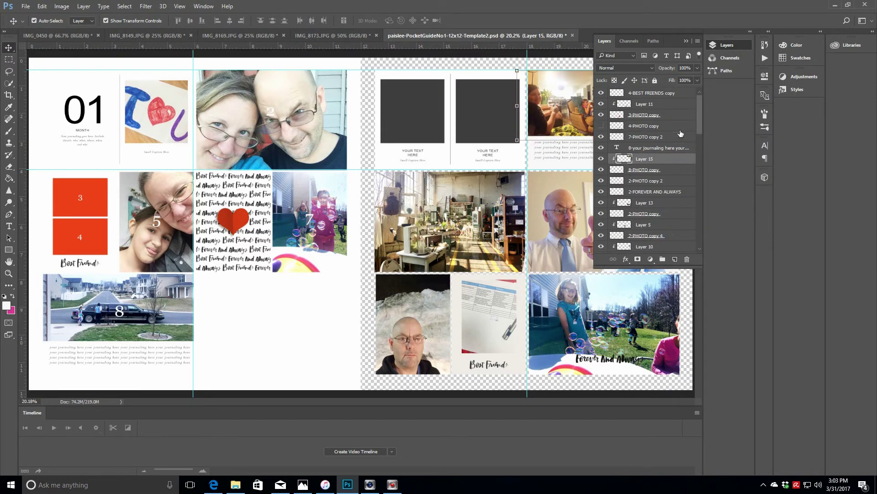
left_click_drag(614, 127, 617, 126)
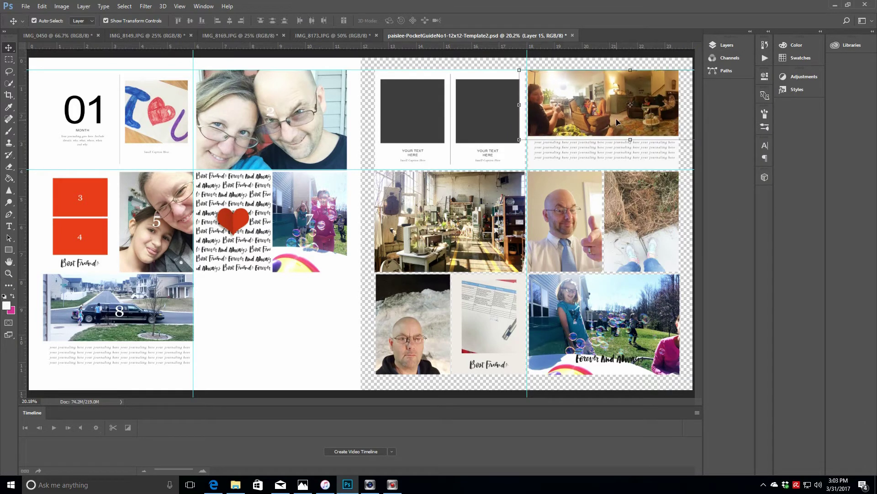
- Copy the entire IMG_8173.JPG floral blouse photo and return to the Template2 document
left_click(319, 36)
key("ctrl+a")
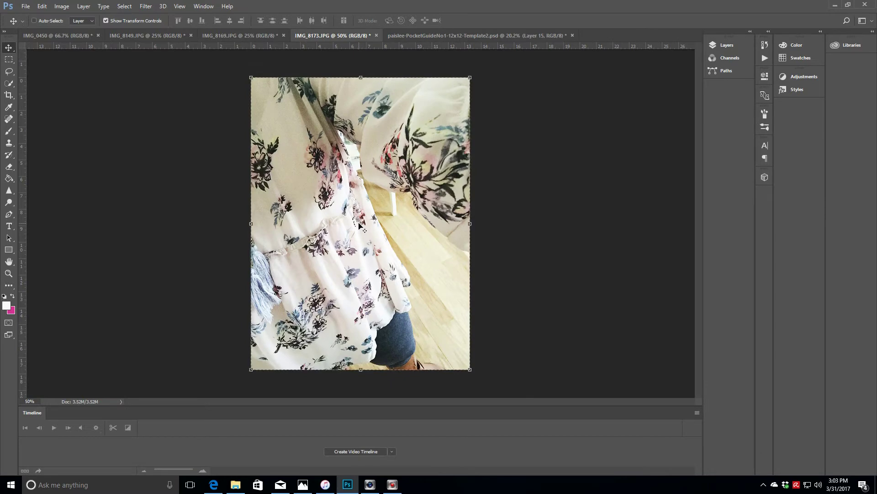
key("ctrl+c")
left_click(510, 36)
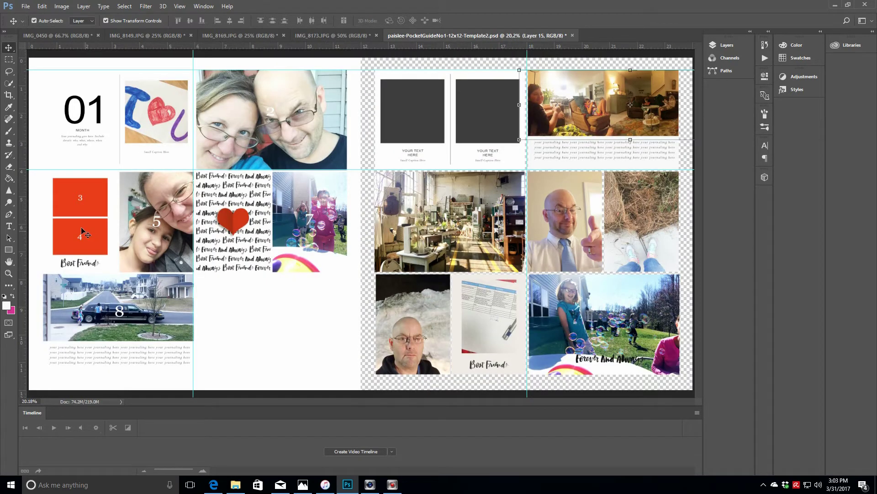
- Hide the 4-PHOTO layer and stretch the 3-PHOTO shape to about 196% height so it fills both red slots
left_click(90, 211)
left_click(737, 46)
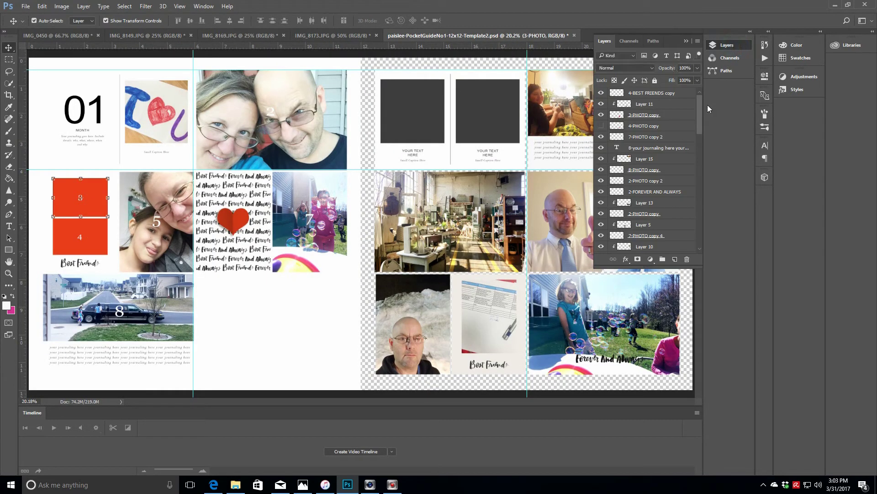
left_click_drag(701, 110, 708, 201)
left_click(602, 182)
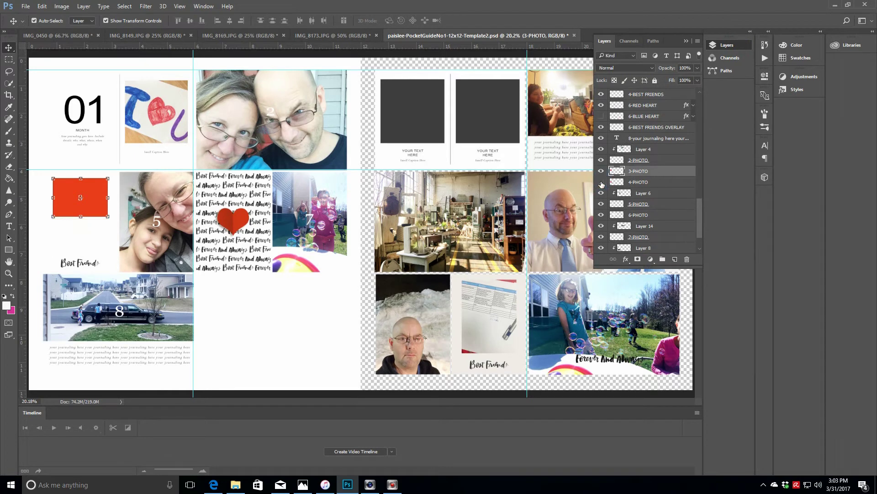
left_click_drag(80, 216, 80, 253)
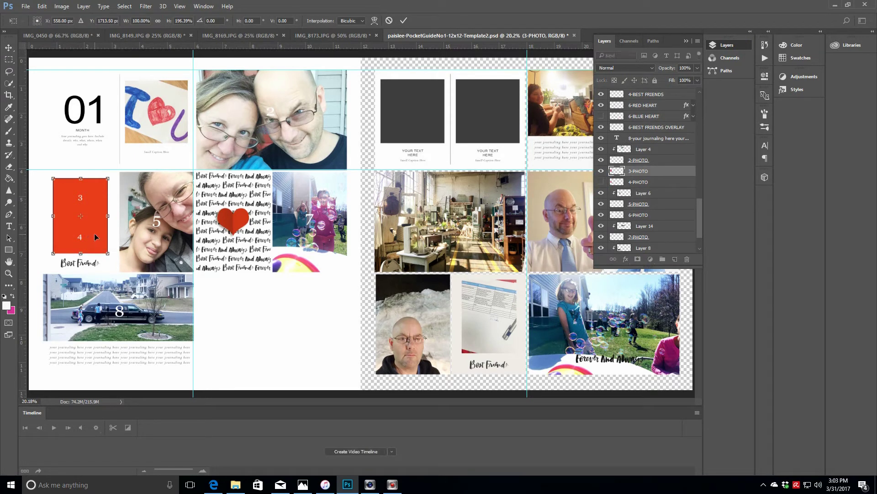
left_click(403, 20)
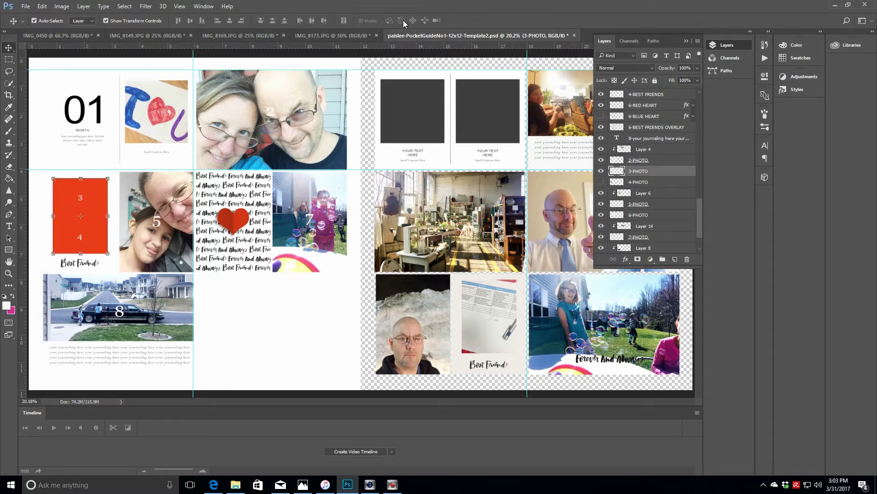
- Paste the floral blouse photo, scale it down to cover the enlarged 3-PHOTO shape, and clip it to that layer
key("ctrl+v")
left_click_drag(357, 258, 92, 264)
left_click_drag(137, 289, 111, 252)
left_click_drag(50, 171, 52, 175)
left_click(404, 21)
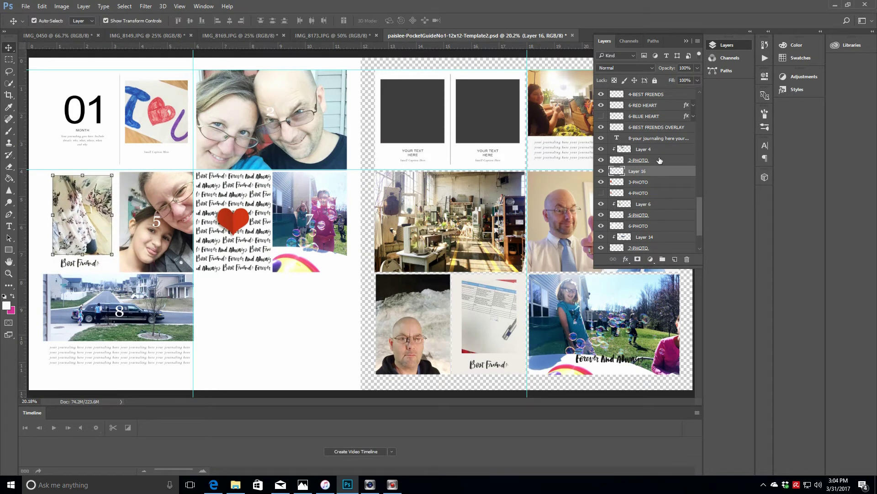
right_click(657, 174)
left_click(677, 225)
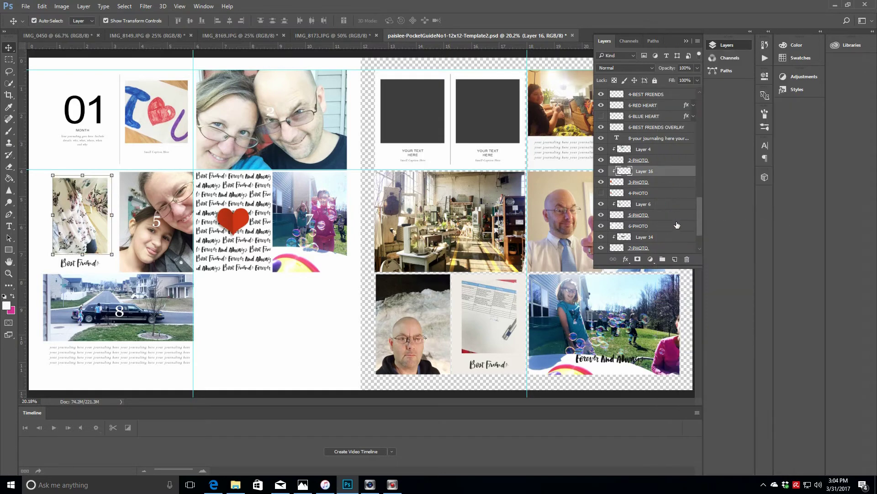
- Close the IMG_8173.JPG and IMG_8169.JPG documents without saving changes
left_click(322, 36)
left_click(377, 36)
left_click(506, 180)
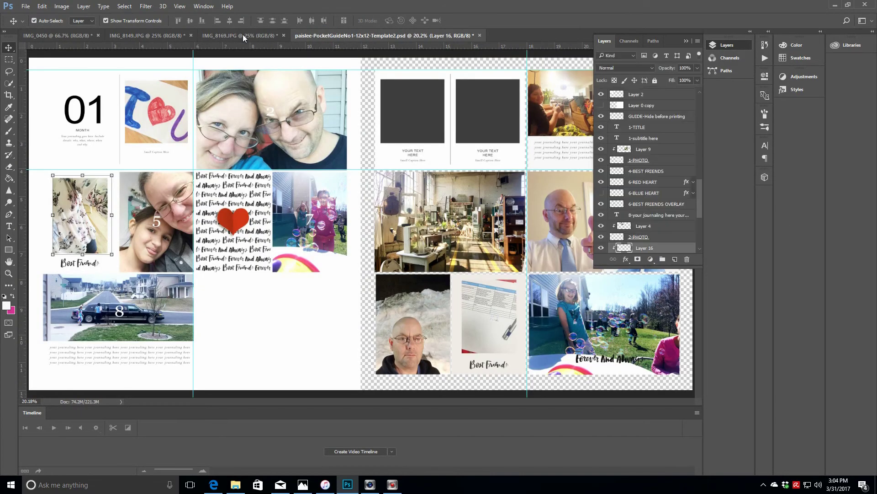
left_click(244, 36)
left_click(284, 35)
left_click(445, 186)
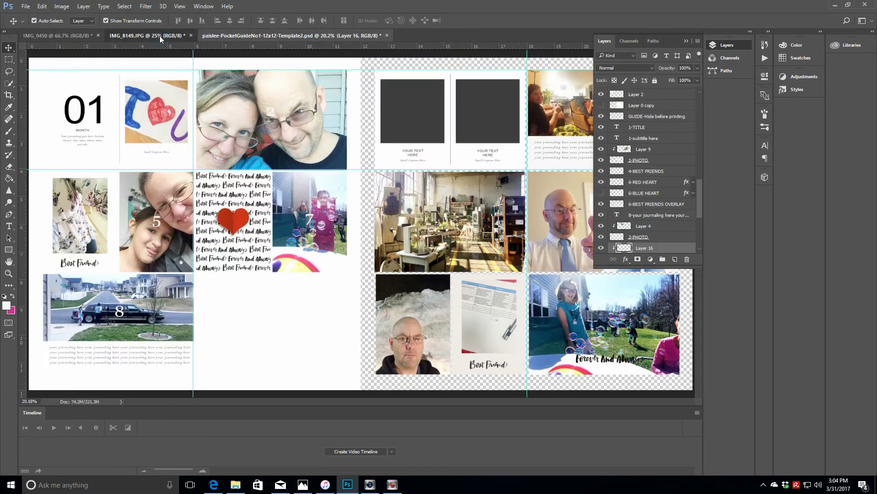
- Copy the entire IMG_8149.JPG bicycle photo and return to the Template2 document
left_click(159, 36)
left_click(72, 37)
left_click(133, 36)
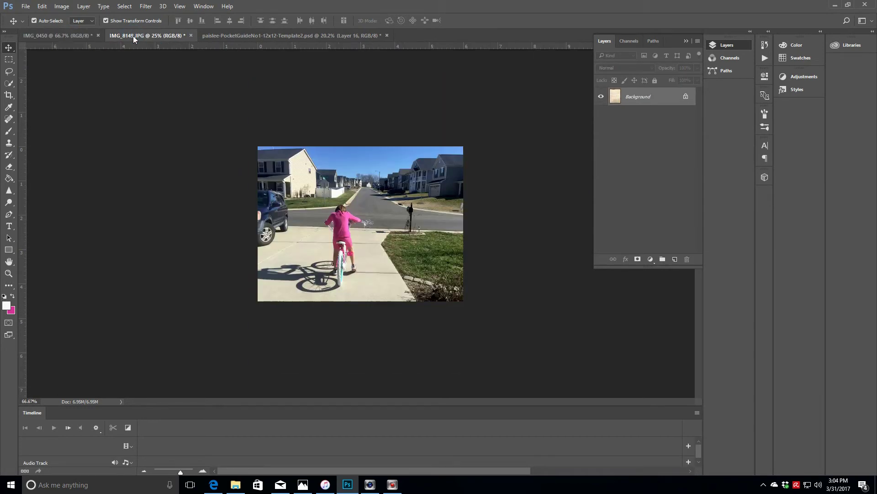
key("ctrl+a")
left_click(252, 36)
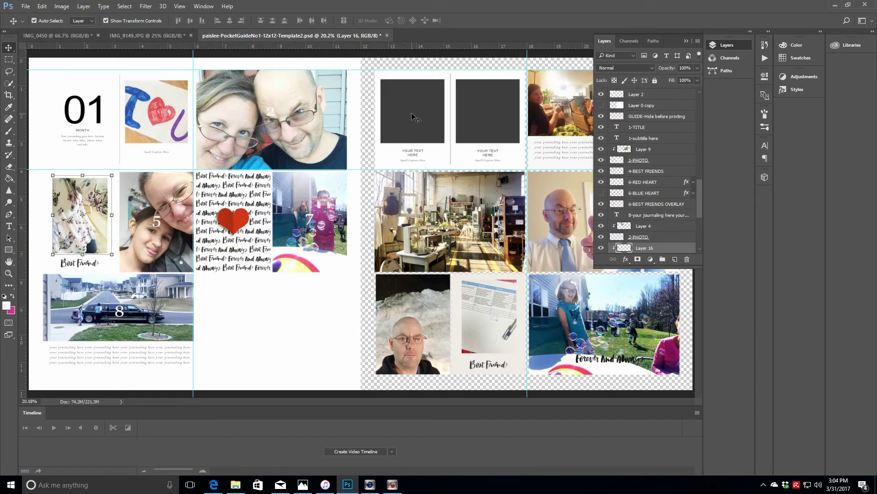
- Unlink the second page's 1-PHOTO layer from its linked caption and card layers
left_click(414, 115)
right_click(659, 97)
left_click(692, 238)
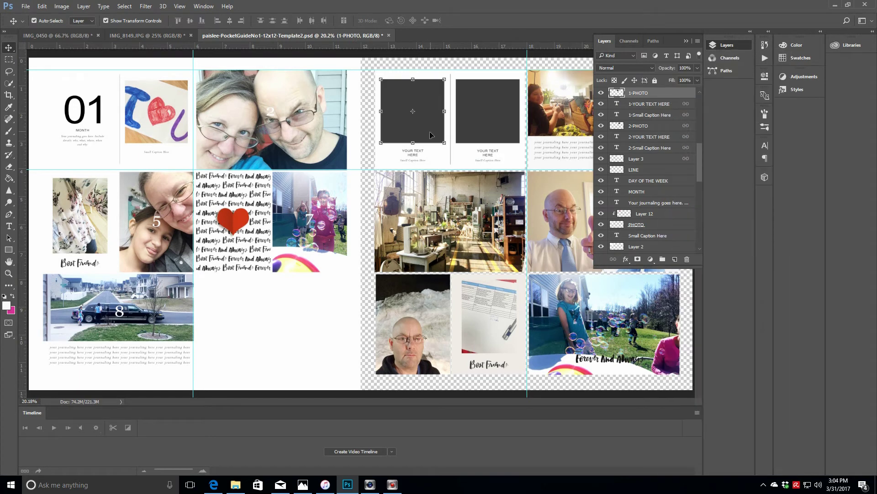
- Paste the bicycle photo over the 1-PHOTO square, scale it to about 61%, and clip it to that layer
key("ctrl+v")
left_click_drag(345, 243, 413, 141)
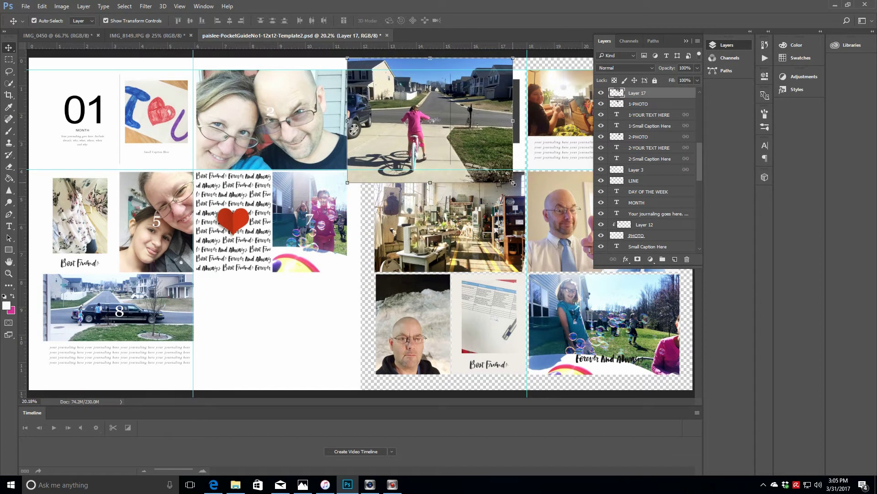
left_click_drag(513, 182, 468, 149)
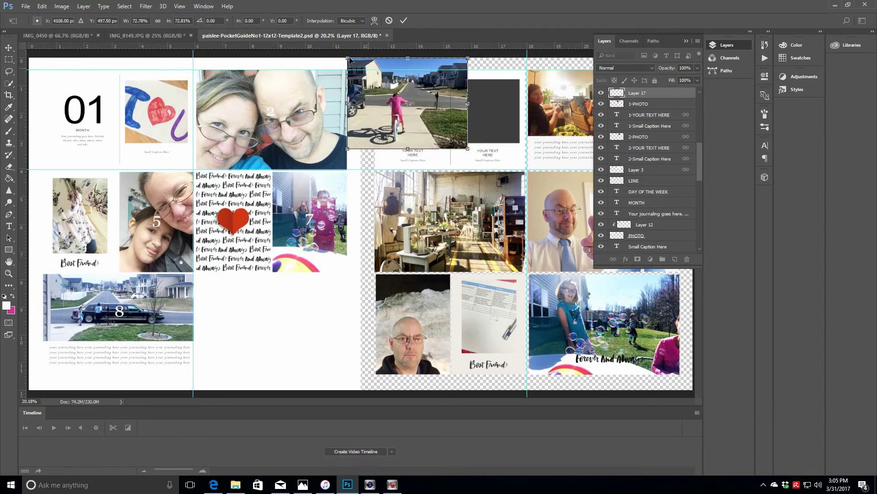
left_click_drag(350, 59, 378, 85)
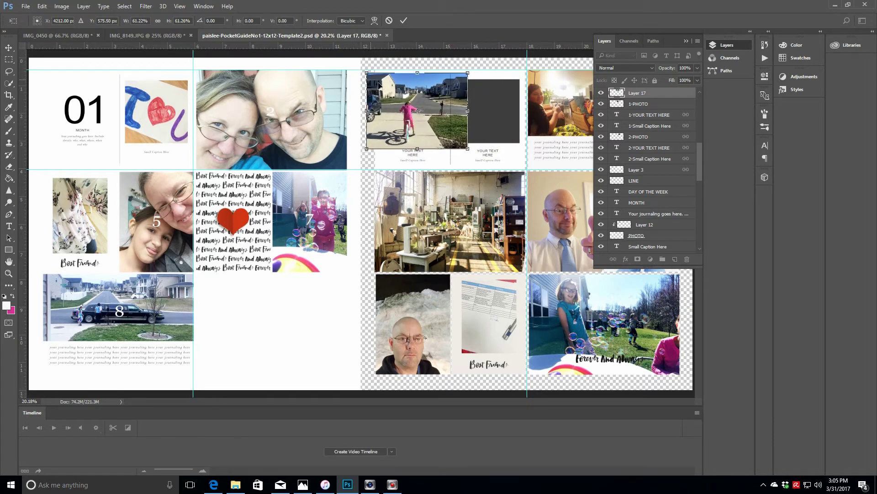
left_click(404, 22)
right_click(658, 95)
left_click(675, 227)
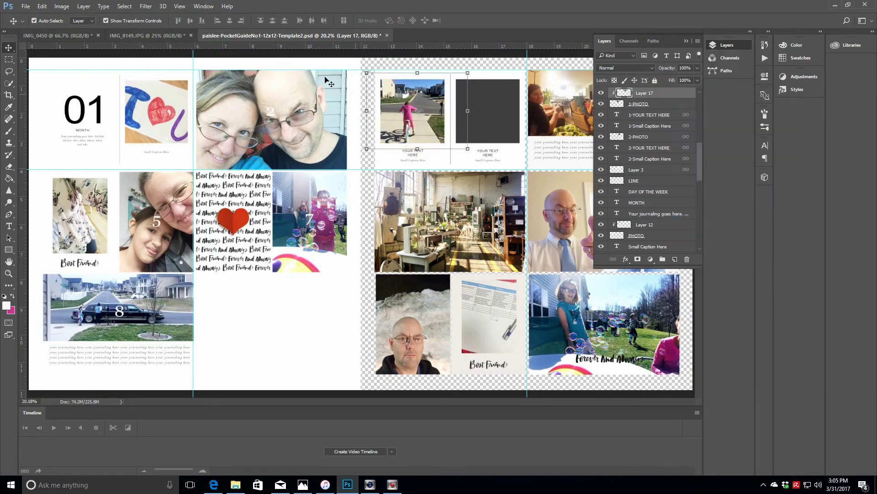
- Copy the IMG_0450 handwritten letter photo and unlink the second page's 2-PHOTO layer in the template
left_click(57, 35)
left_click(276, 35)
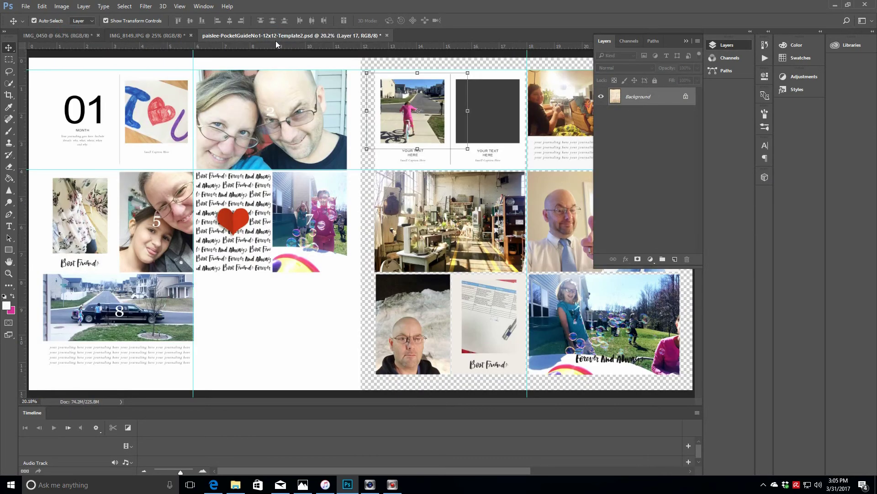
left_click(498, 108)
right_click(654, 251)
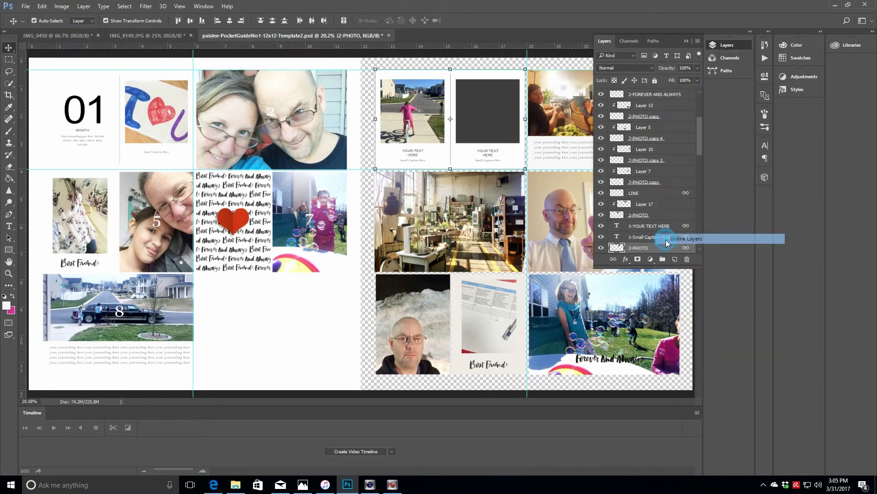
- Paste the handwritten letter photo over the 2-PHOTO square on the second page and clip it to that layer
key("ctrl+v")
left_click_drag(420, 183, 487, 141)
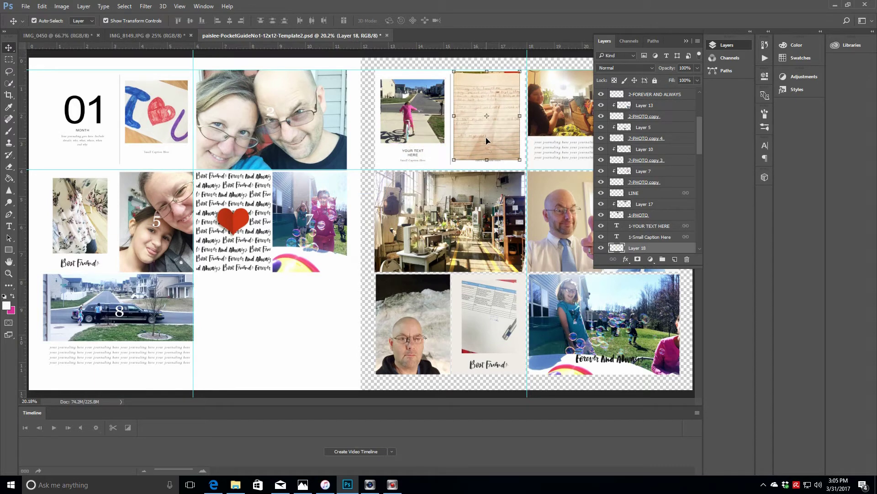
left_click_drag(702, 142, 701, 163)
right_click(646, 152)
left_click(674, 227)
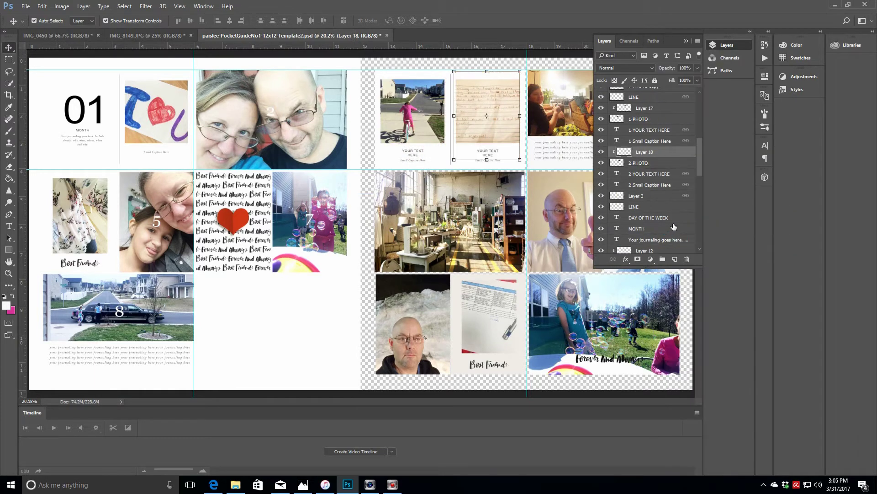
left_click(686, 42)
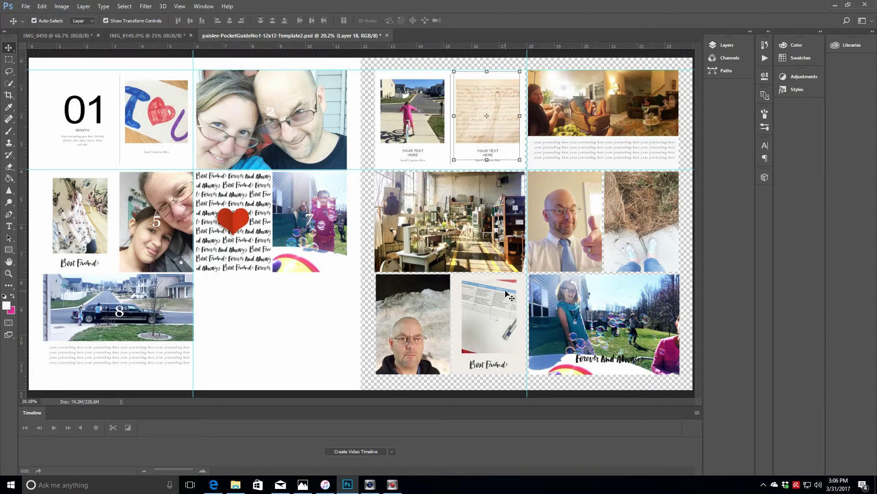
- Hide the first page's 4-BEST FRIENDS lettering layer below the floral top photo
left_click(496, 366)
left_click(724, 45)
left_click_drag(700, 185, 691, 91)
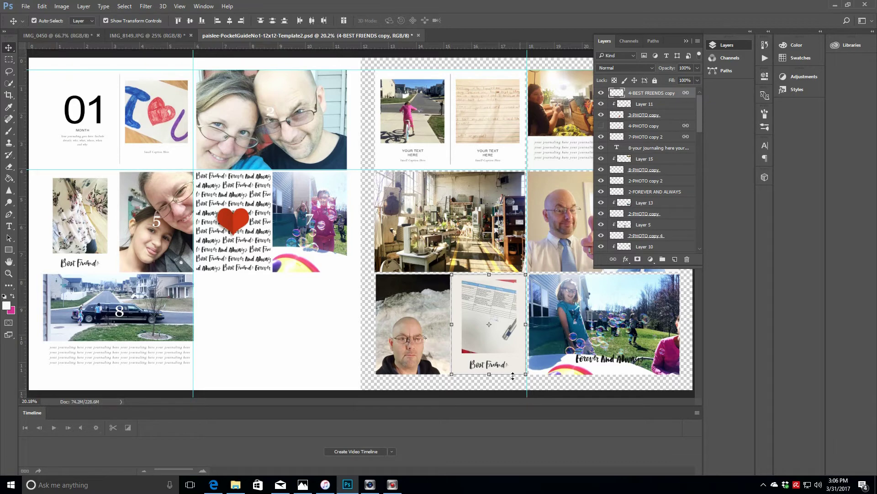
left_click_drag(701, 103, 701, 185)
left_click(658, 208)
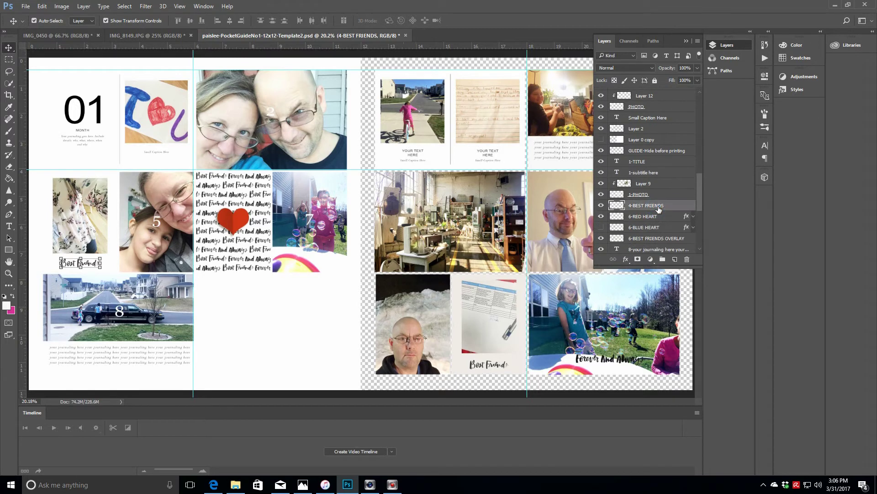
left_click(602, 206)
left_click(627, 240)
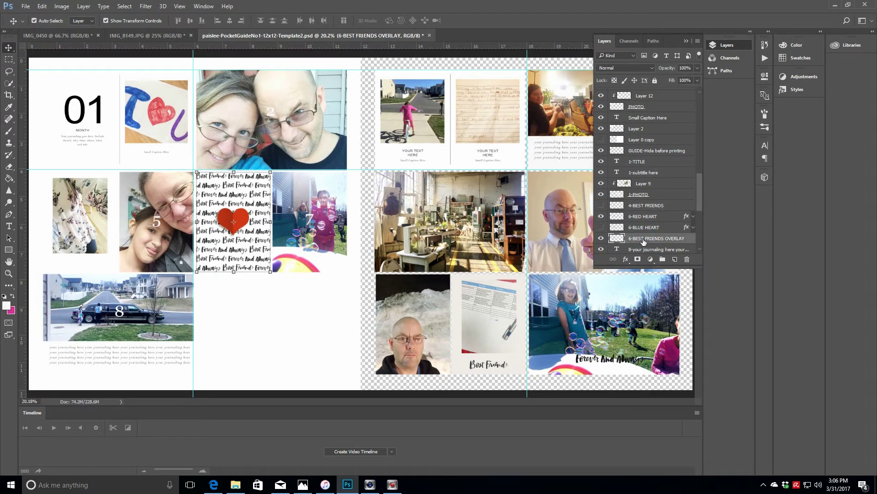
- Hide the 4-BEST FRIENDS copy lettering on the second page's schedule card
left_click_drag(701, 185, 701, 232)
left_click(500, 367)
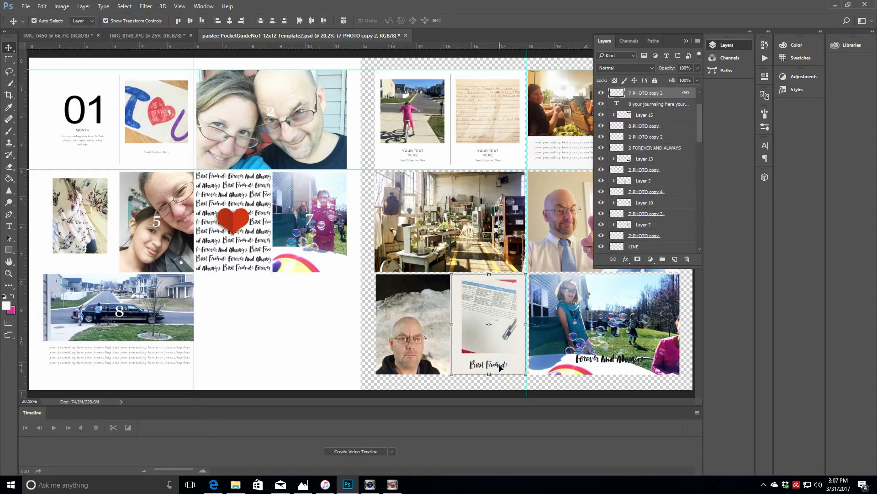
scroll(697, 113, "up", 2)
left_click(653, 93)
left_click(602, 92)
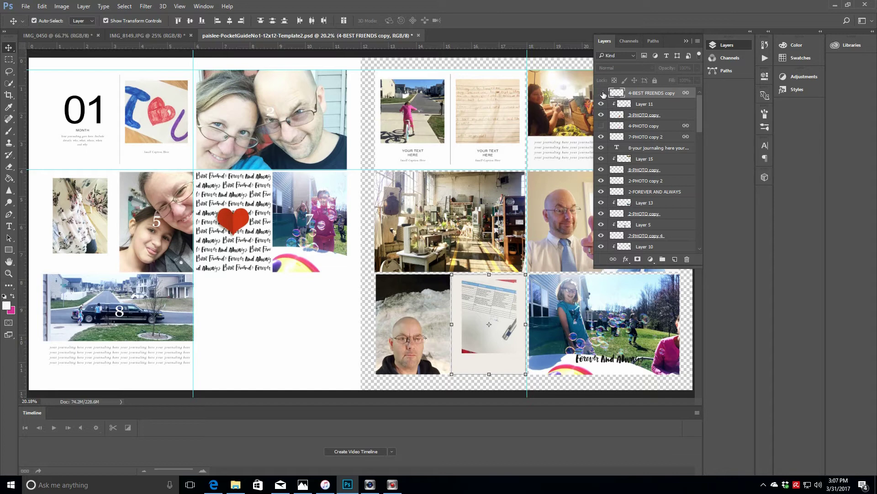
- Unlink the 2-YOUR TEXT HERE layer from its group and duplicate it
left_click(489, 155)
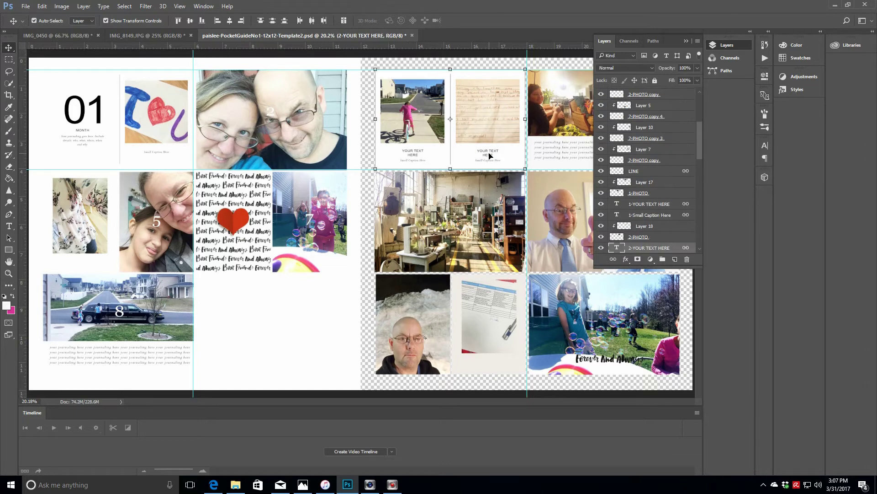
left_click_drag(701, 138, 701, 153)
right_click(664, 178)
left_click(673, 185)
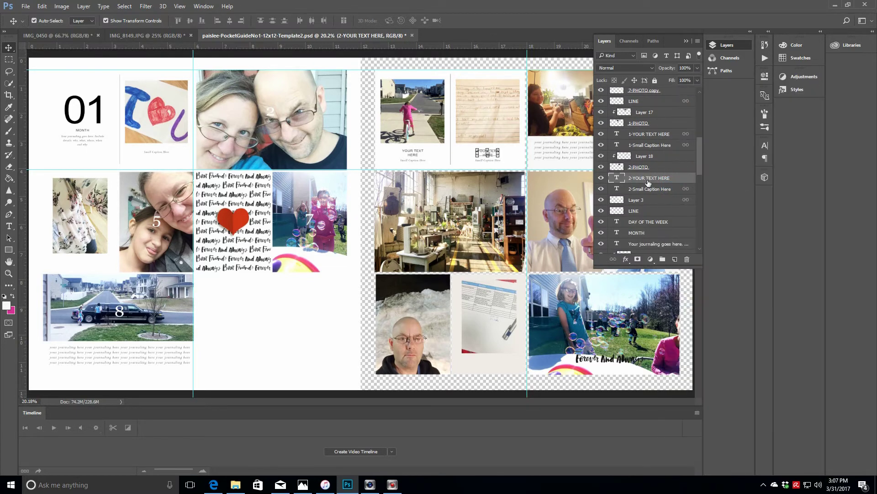
right_click(648, 179)
left_click(678, 116)
left_click(518, 152)
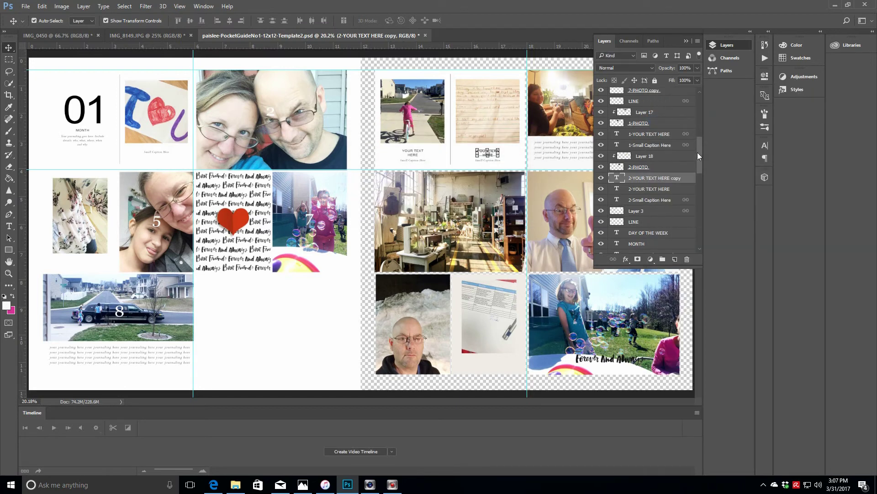
- Bring the 2-YOUR TEXT HERE copy to the top of the layer stack and place it below the schedule photo on its card
left_click_drag(657, 182, 676, 96)
left_click_drag(700, 121, 700, 111)
left_click_drag(660, 147, 666, 91)
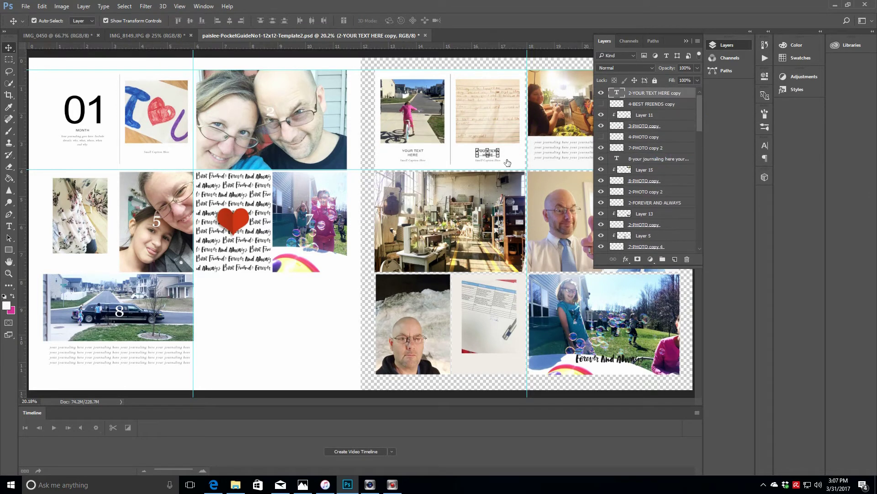
left_click_drag(491, 152, 492, 172)
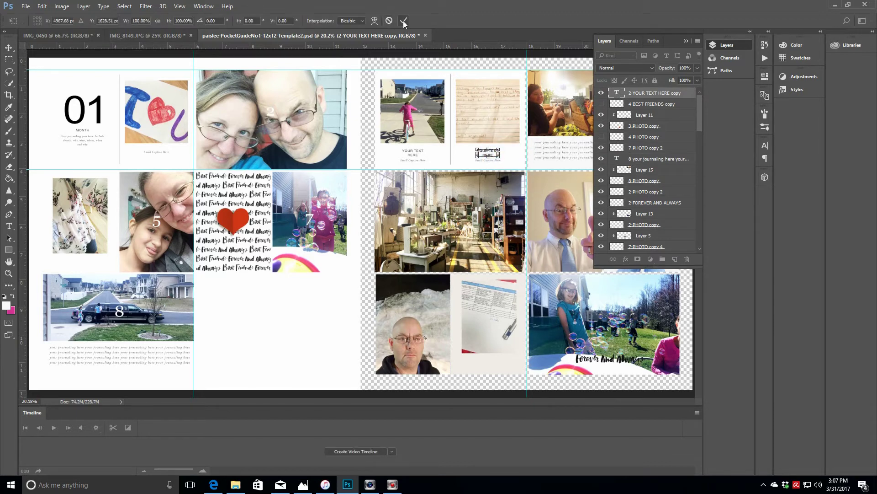
left_click(42, 7)
left_click(44, 18)
key("Return")
left_click_drag(493, 154, 493, 367)
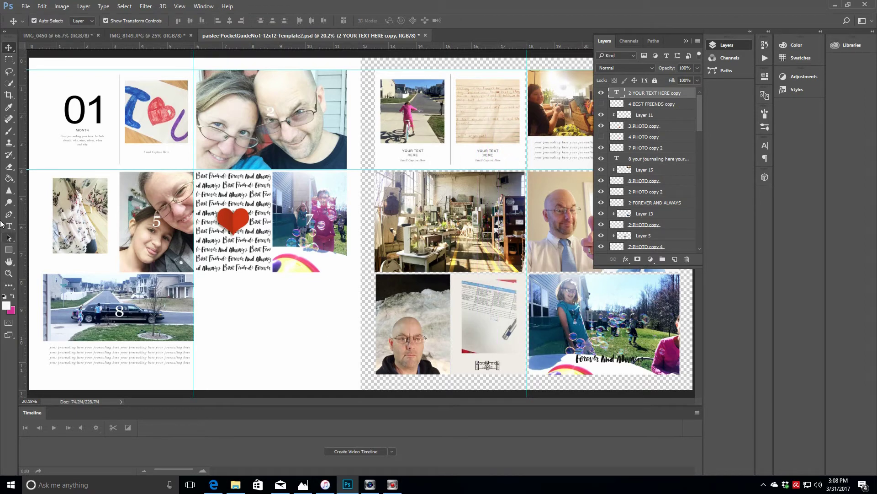
- Replace the placeholder text under the schedule photo with "Boston Schedule"
left_click(9, 274)
left_click(489, 364)
left_click(489, 366)
left_click(489, 366)
scroll(514, 364, "down", 1)
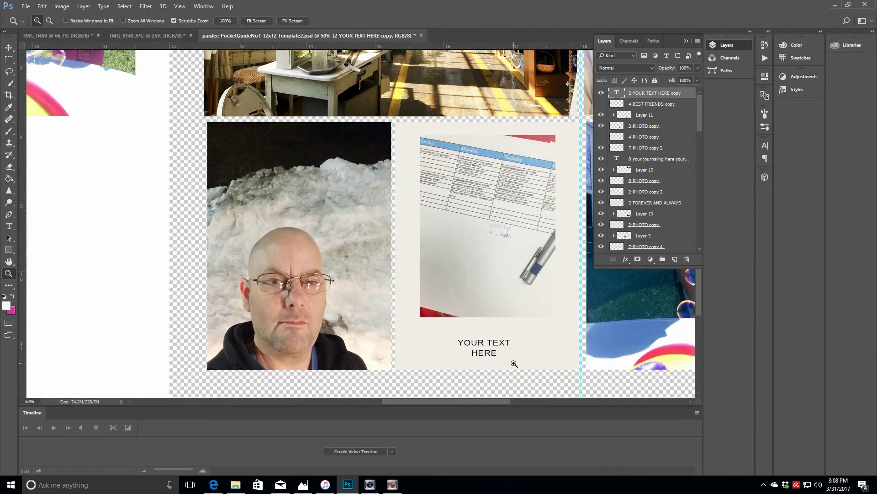
scroll(514, 363, "down", 1)
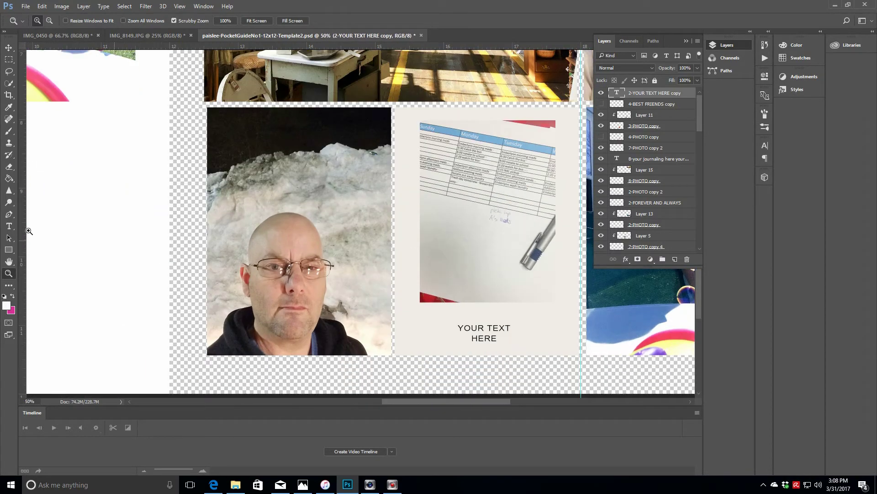
left_click(509, 336)
left_click_drag(497, 337, 460, 328)
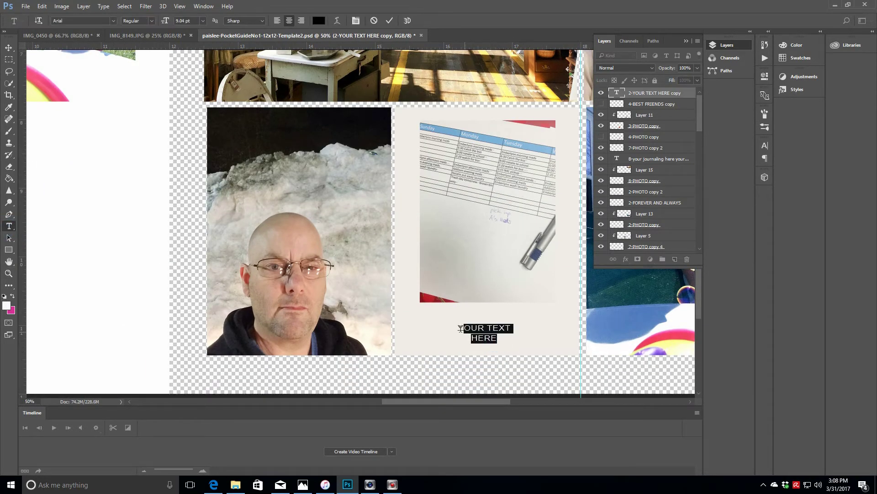
type("Boston S")
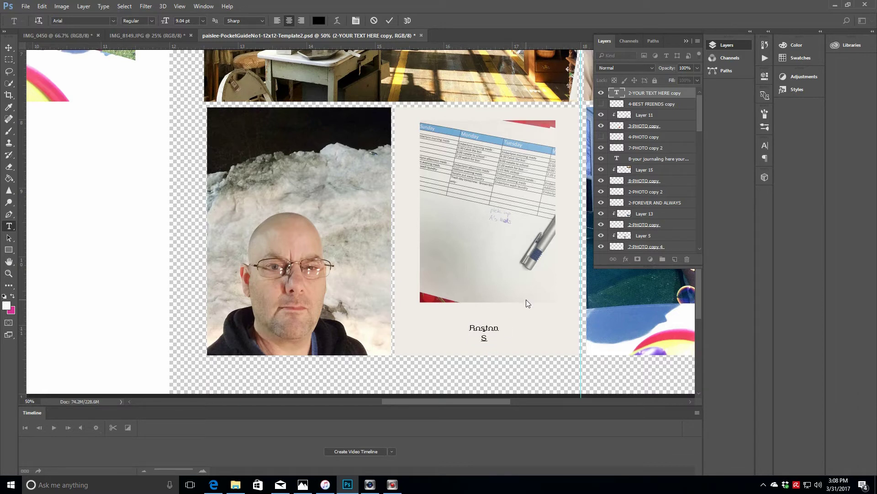
type("chedule")
key("ctrl+Return")
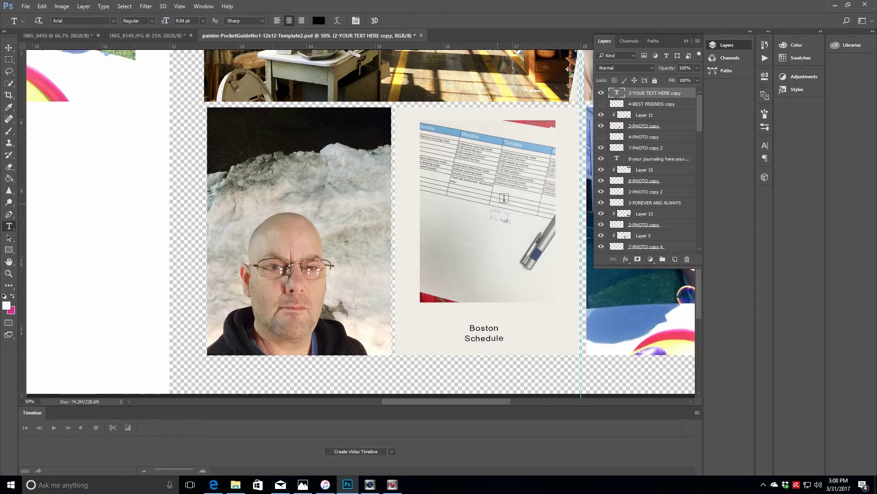
- Set vertical guides along both sides of the gap between the handwritten letter card and the living room photo
left_click(686, 41)
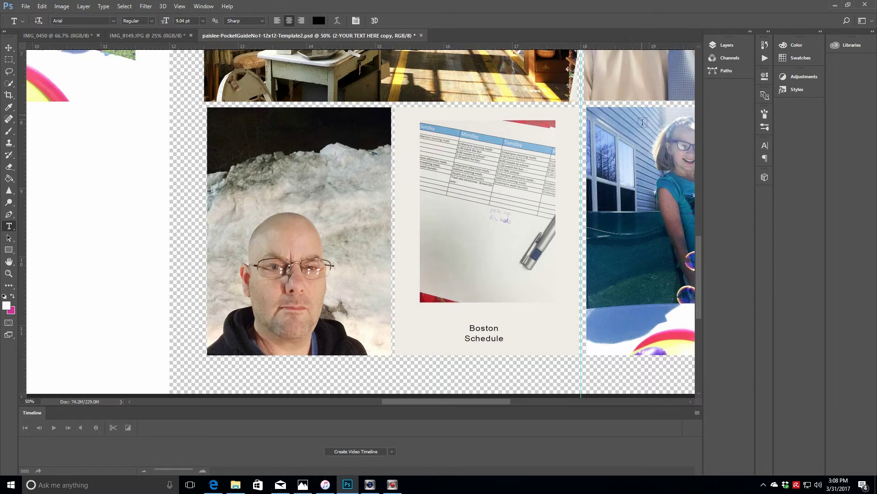
left_click_drag(700, 294, 706, 166)
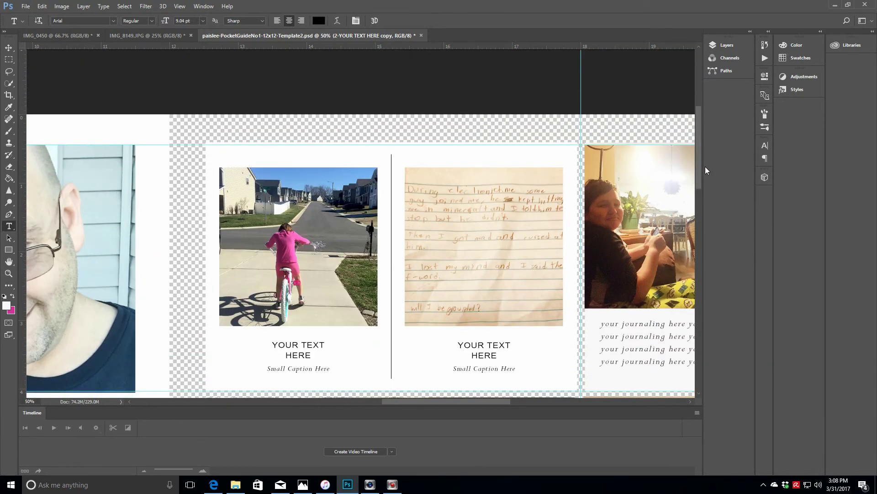
left_click(9, 48)
left_click(580, 74)
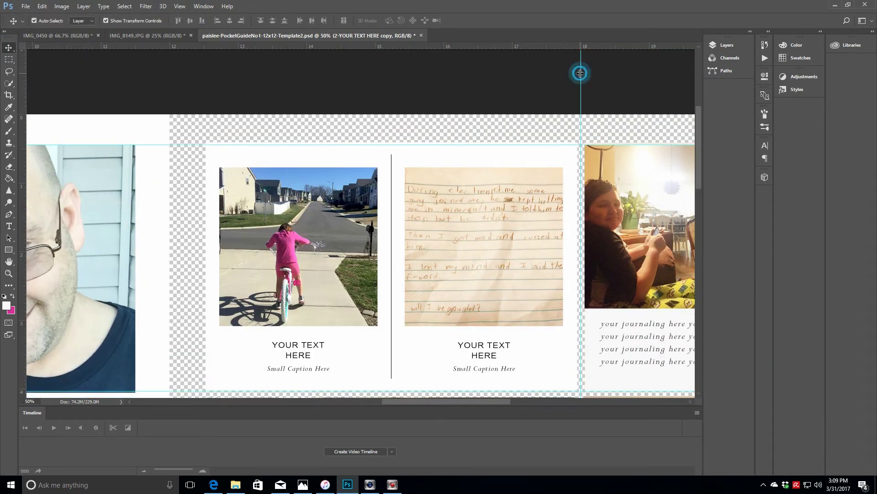
left_click_drag(580, 74, 585, 88)
- Narrow the schedule card's 7-PHOTO copy 2 layer so its outer edge meets the vertical guide
scroll(698, 143, "down", 3)
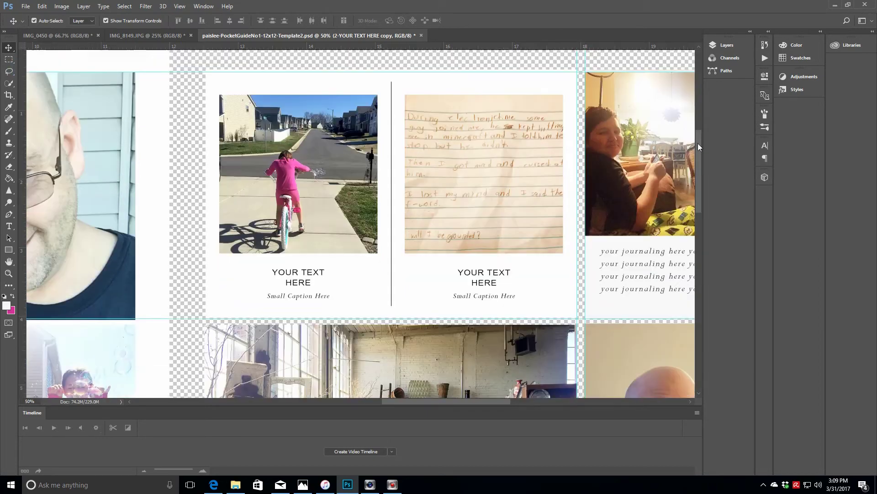
left_click_drag(698, 144, 704, 246)
left_click(538, 310)
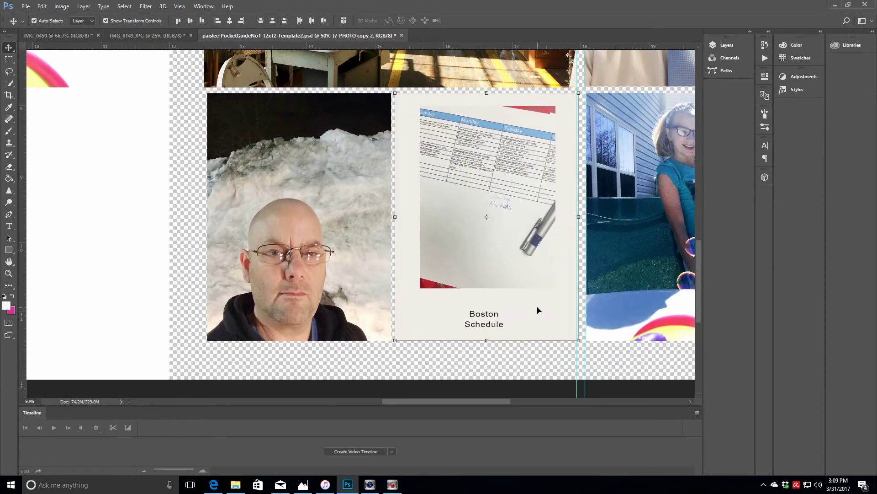
left_click(726, 45)
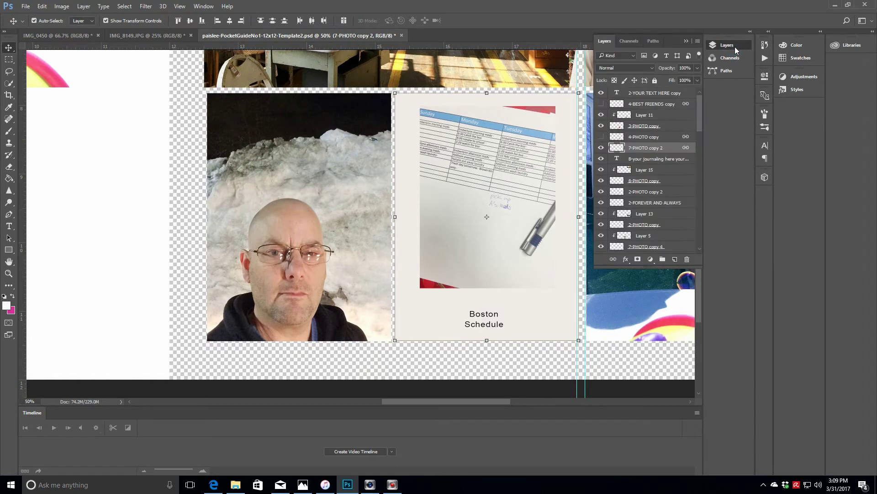
left_click_drag(579, 217, 576, 218)
left_click(403, 20)
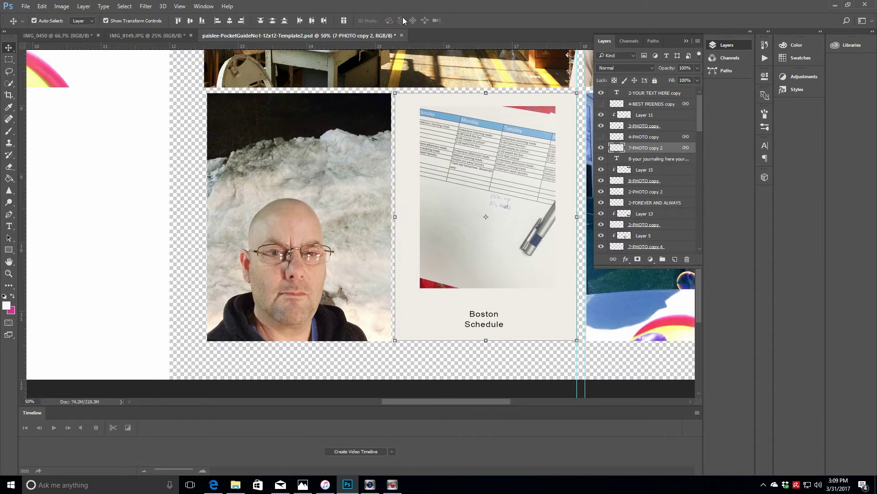
- Add guides at the second page's left and bottom card edges, and align the snowbank selfie and its 7-PHOTO copy 4 frame to them
left_click_drag(129, 46, 116, 341)
left_click_drag(23, 69, 204, 128)
left_click(361, 221)
left_click(332, 247)
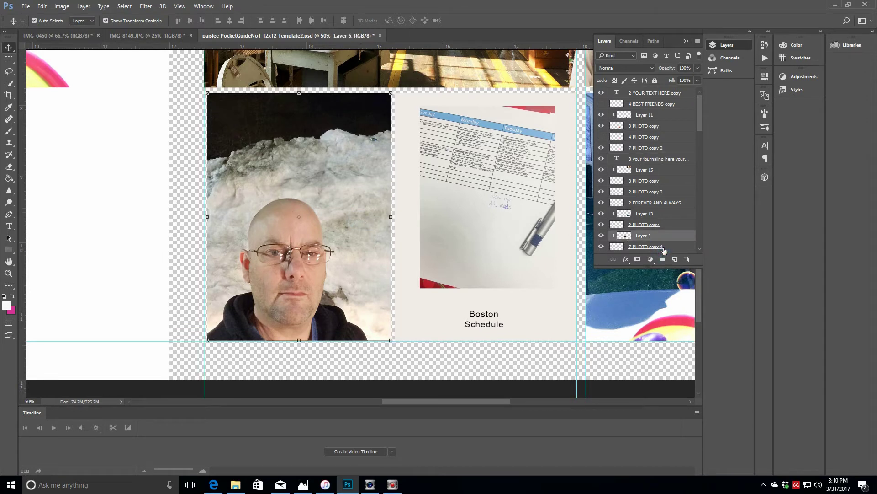
mouse_move(348, 254)
left_mouse_down()
mouse_move(341, 252)
mouse_move(351, 252)
left_mouse_up()
left_click(671, 247)
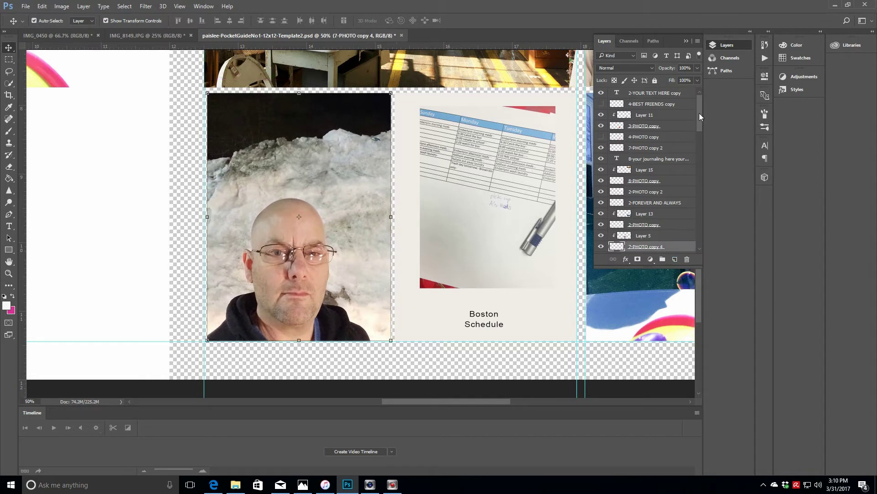
scroll(701, 124, "down", 3)
left_click(688, 183, "shift")
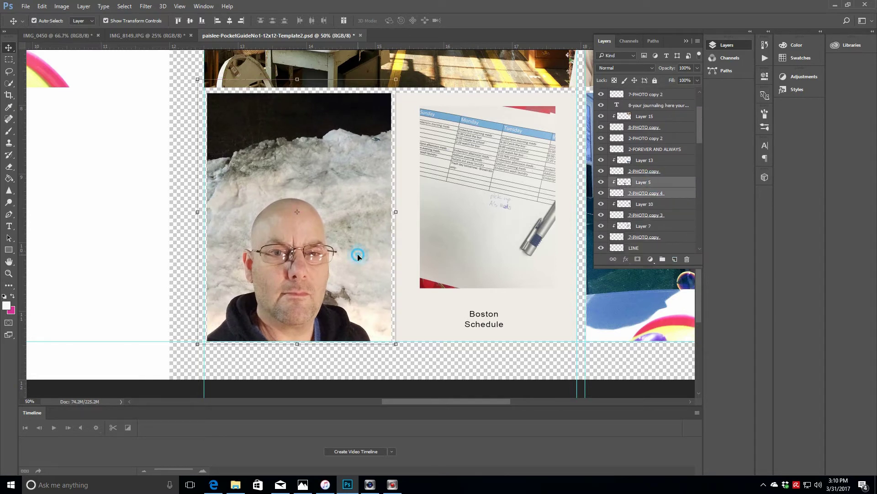
left_click_drag(358, 252, 356, 257)
left_click(681, 197)
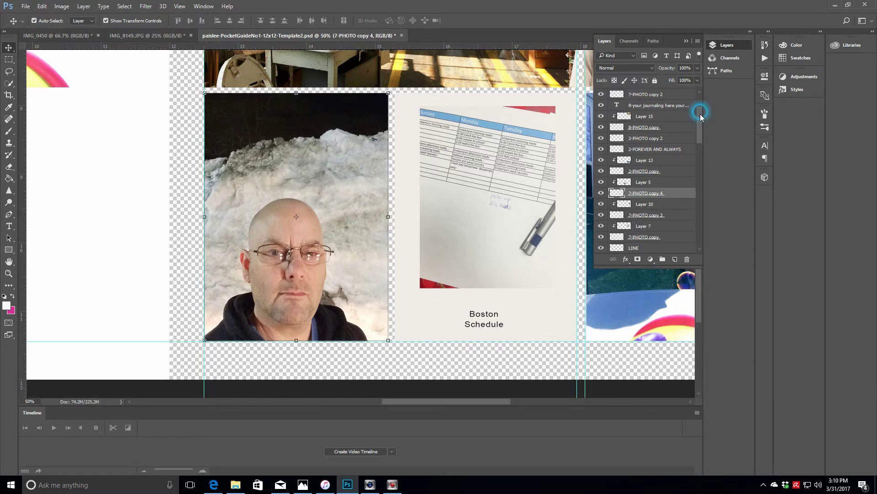
- Show the white Layer 0 copy background and nudge the snowbank selfie slightly upward within its frame
left_click_drag(699, 110, 702, 178)
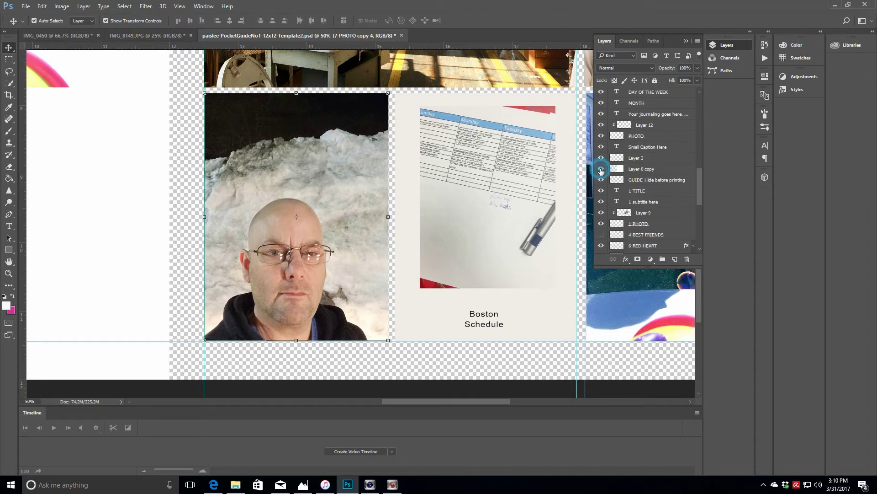
left_click(601, 169)
left_click_drag(340, 318, 339, 314)
- Move the Layer 0 copy background down the layer stack until it sits beneath the workshop photo
scroll(341, 313, "up", 6)
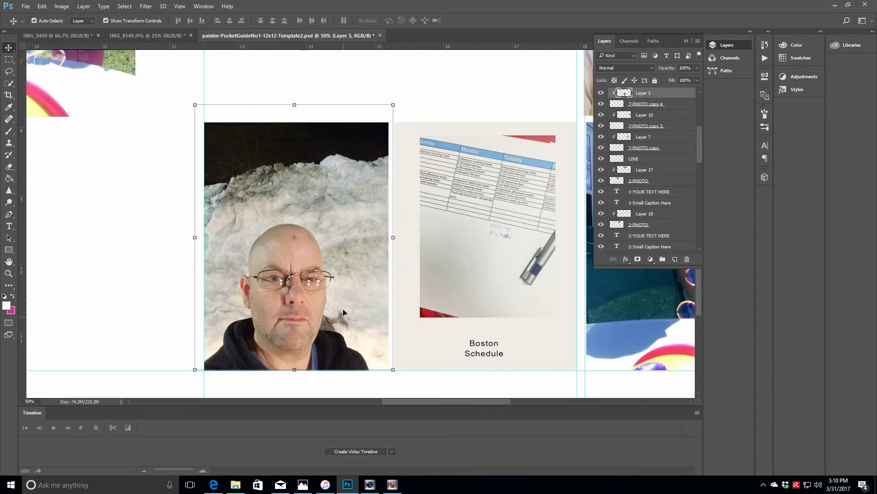
scroll(343, 310, "up", 1)
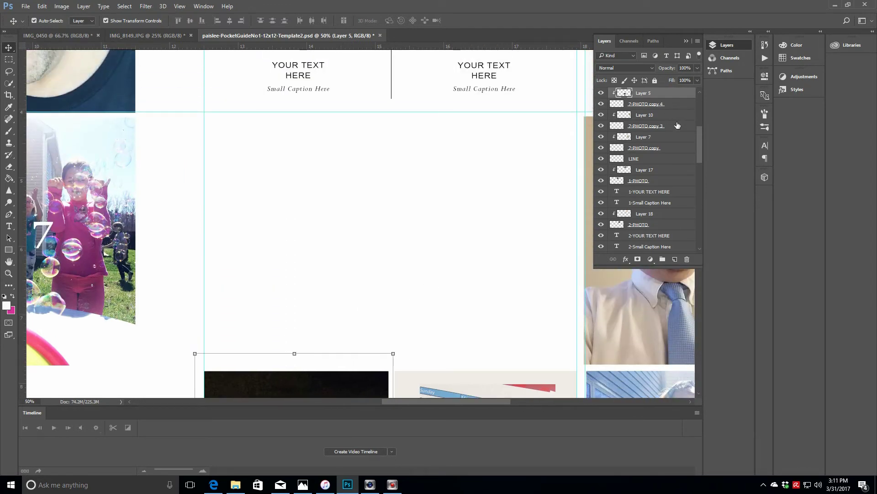
scroll(701, 157, "up", 6)
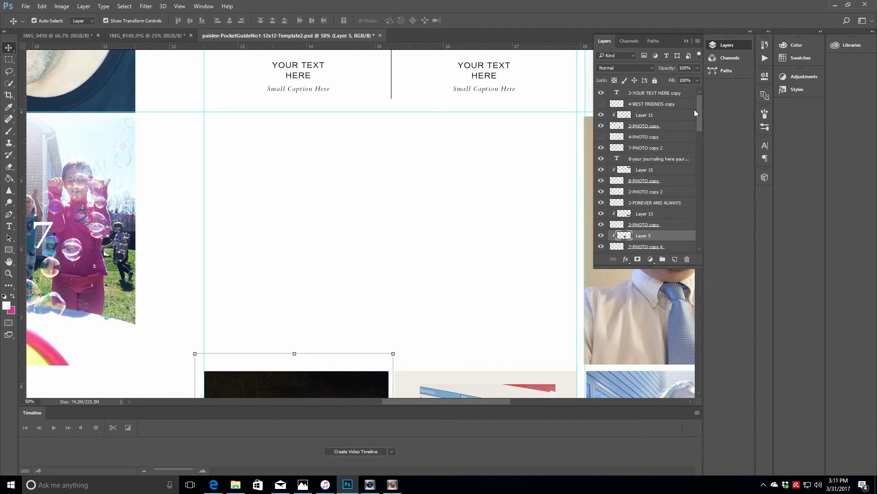
left_click_drag(698, 102, 701, 181)
left_click(503, 300)
left_click_drag(683, 142, 680, 236)
left_click_drag(699, 178, 700, 205)
left_click_drag(666, 117, 700, 219)
left_click_drag(665, 183, 670, 232)
- Narrow the workshop photo's 1-PHOTO frame to 99.88% width so its edge meets the vertical guide
left_click(418, 203)
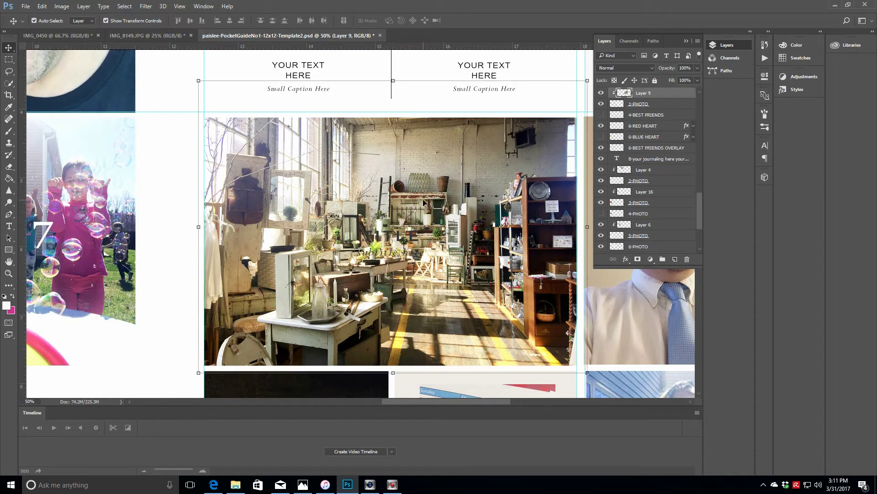
left_click(660, 104)
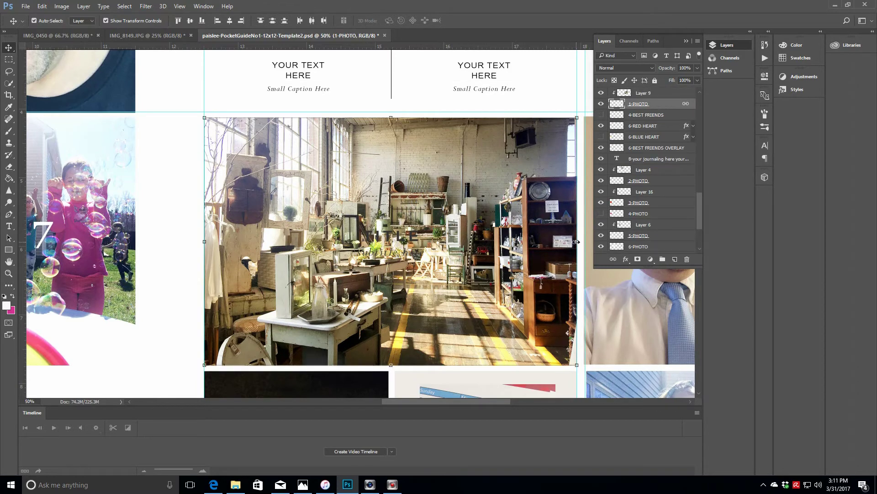
left_click_drag(577, 241, 577, 242)
scroll(439, 204, "up", 1)
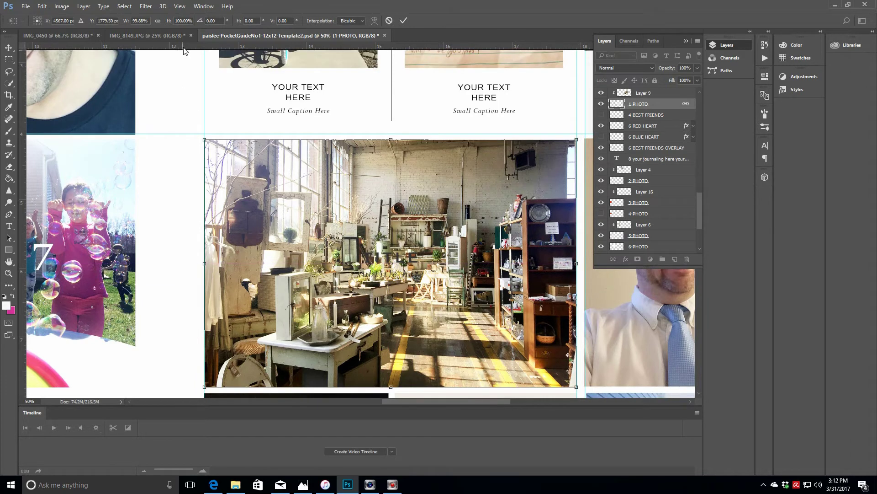
key("Return")
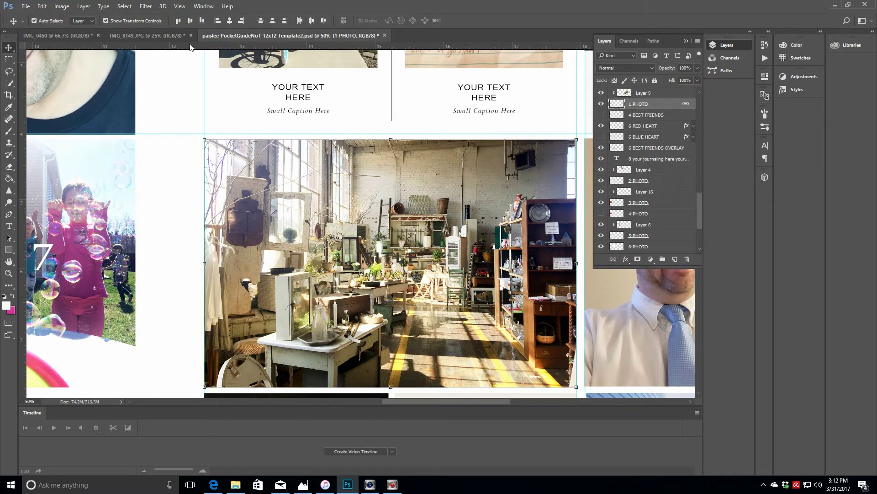
- Add a horizontal guide at the workshop photo's upper edge and trim the bald man's 7-PHOTO copy frame to 99.26% height and the vertical guide
left_click_drag(190, 47, 174, 139)
left_click_drag(463, 402, 530, 411)
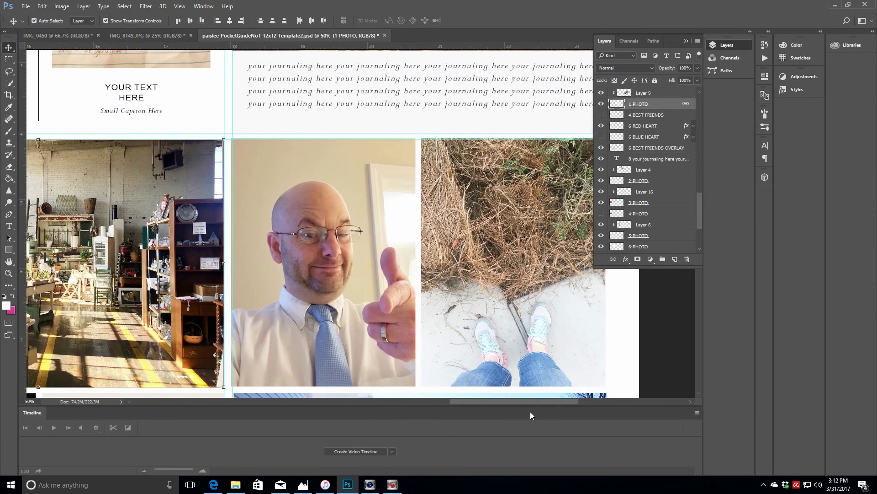
left_click(369, 183)
left_click(675, 108)
key("ctrl+t")
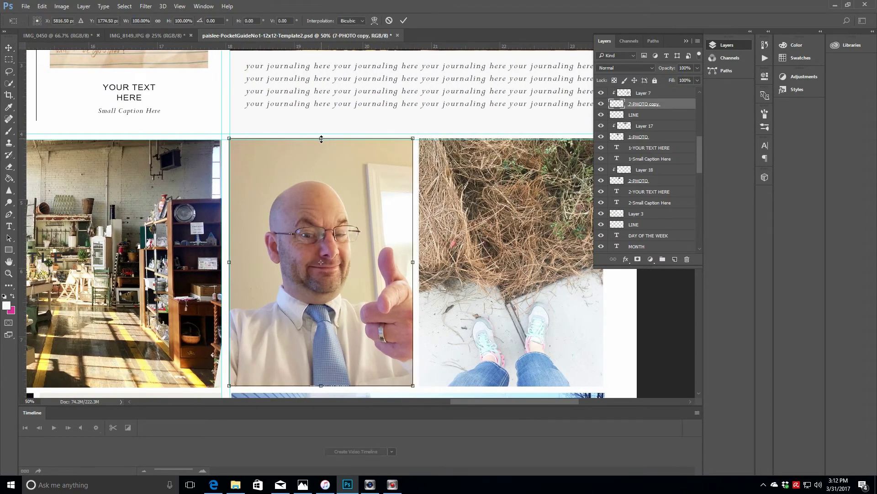
left_click_drag(321, 135, 321, 139)
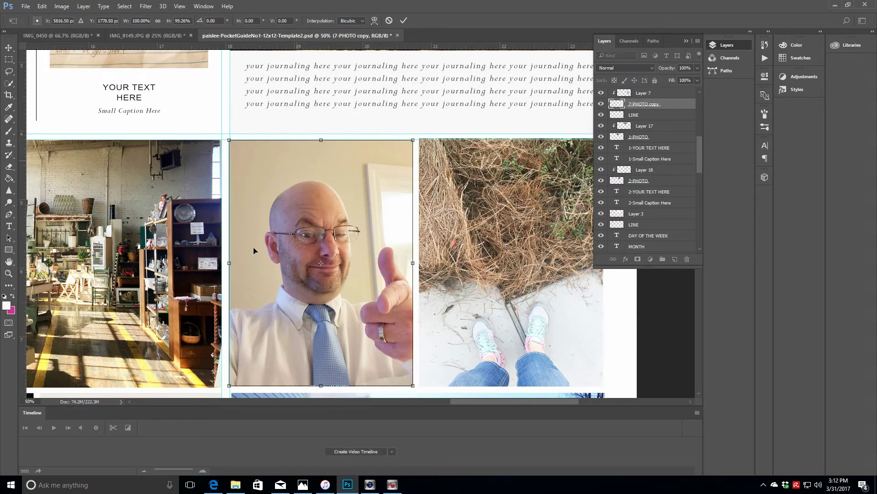
left_click_drag(229, 262, 230, 263)
left_click(404, 20)
- Shorten the sneakers photo's 7-PHOTO copy 3 frame to 99.26% height at the guide, and add a vertical guide along its right edge
left_click(512, 265)
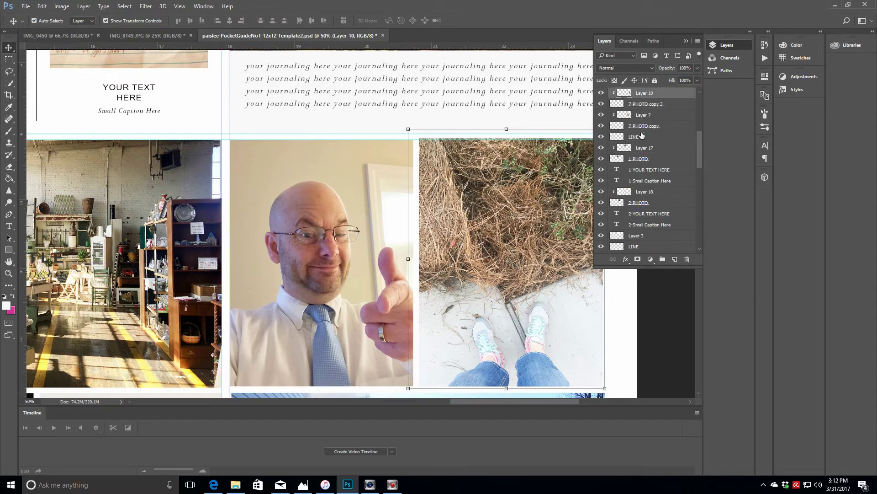
left_click(517, 146)
left_click_drag(511, 137, 511, 140)
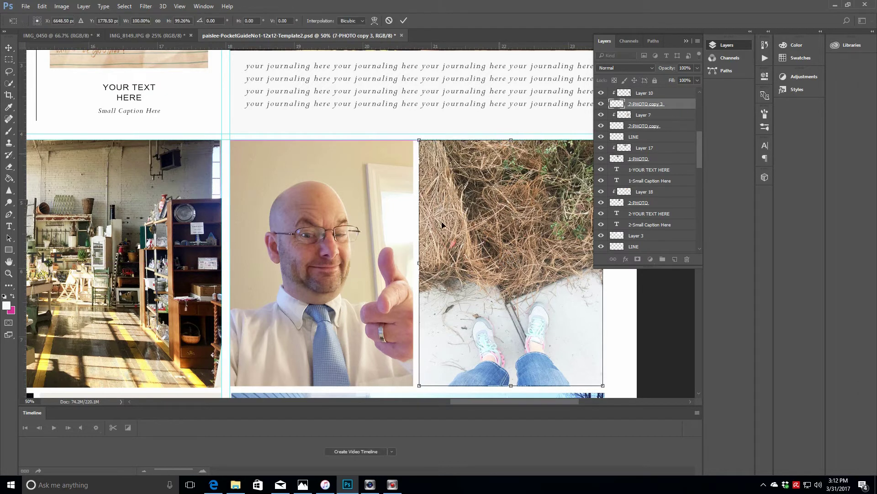
left_click(686, 41)
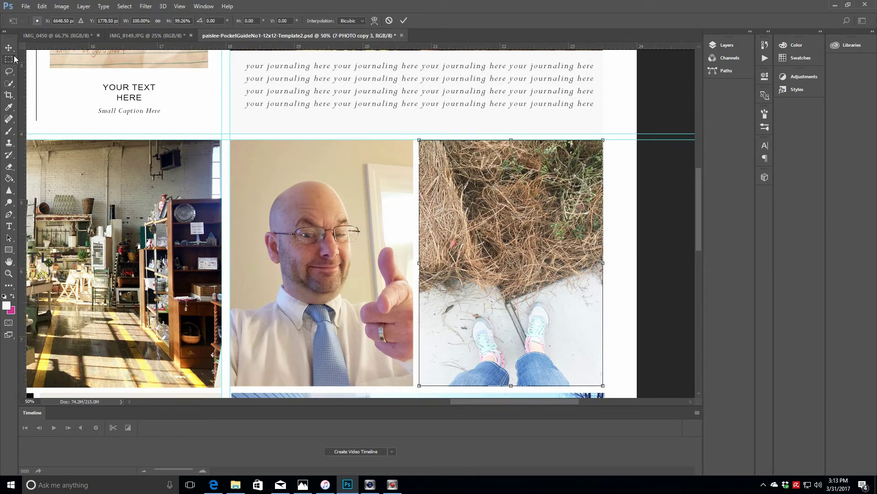
left_click_drag(23, 61, 604, 120)
left_click_drag(698, 185, 698, 250)
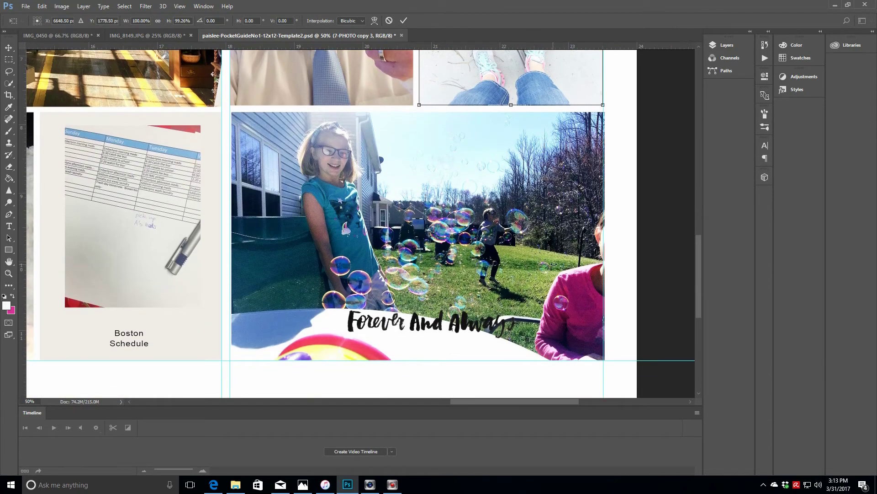
left_click(404, 21)
- Shift the Layer 13 bubble photo slightly left within its frame
left_click(725, 48)
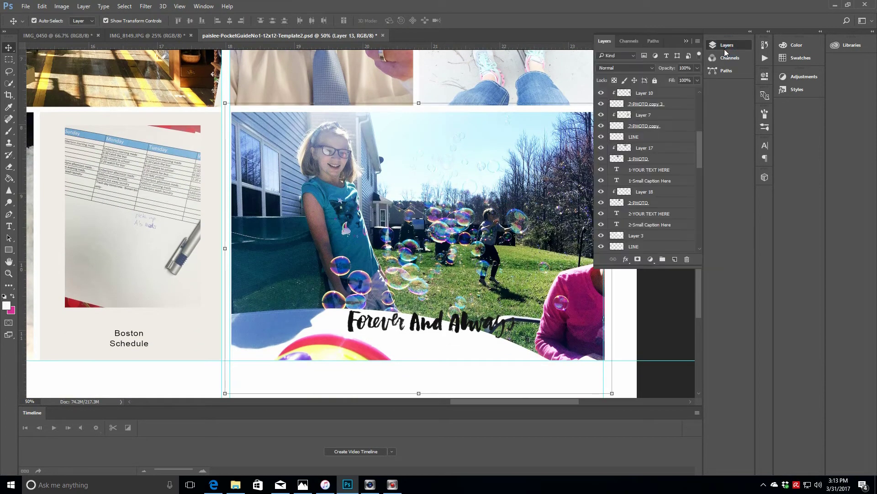
left_click(698, 119)
left_click(662, 226)
left_click_drag(517, 273, 514, 273)
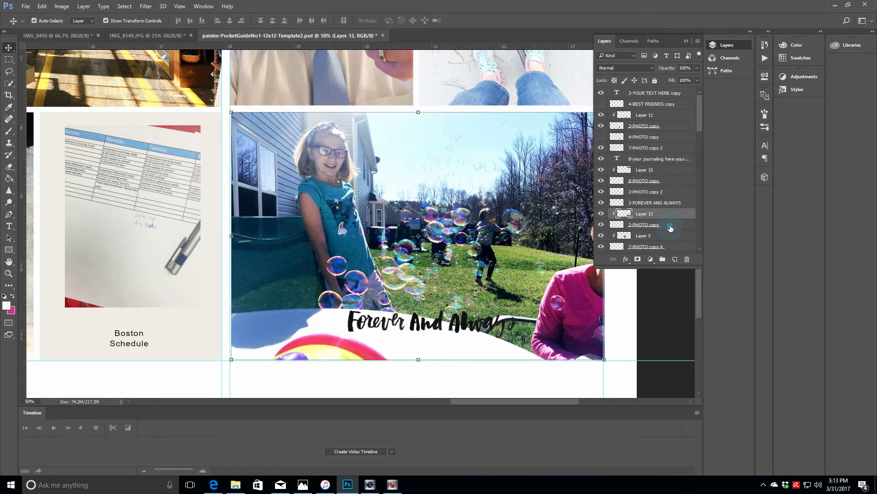
- Adjust both sides of the bubble photo's 2-PHOTO copy frame so its edges meet the vertical guides
left_click(670, 228)
left_click_drag(231, 235, 230, 235)
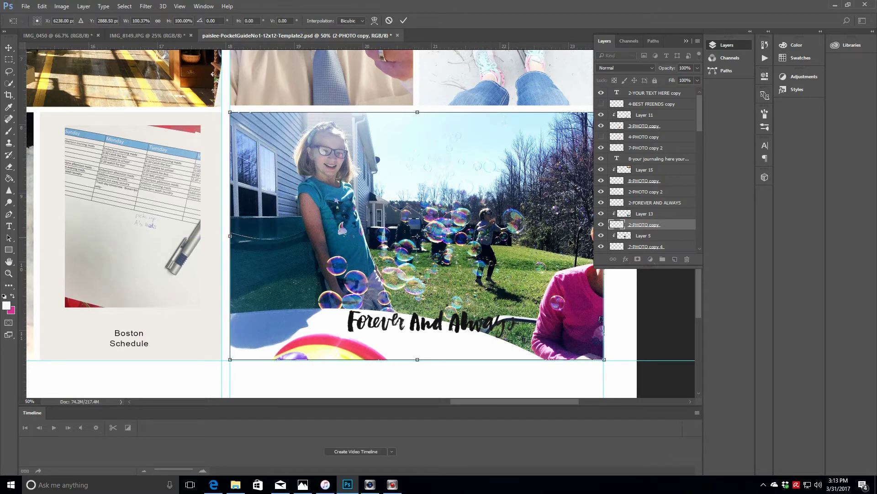
left_click(686, 41)
left_click_drag(604, 236, 602, 236)
left_click(404, 20)
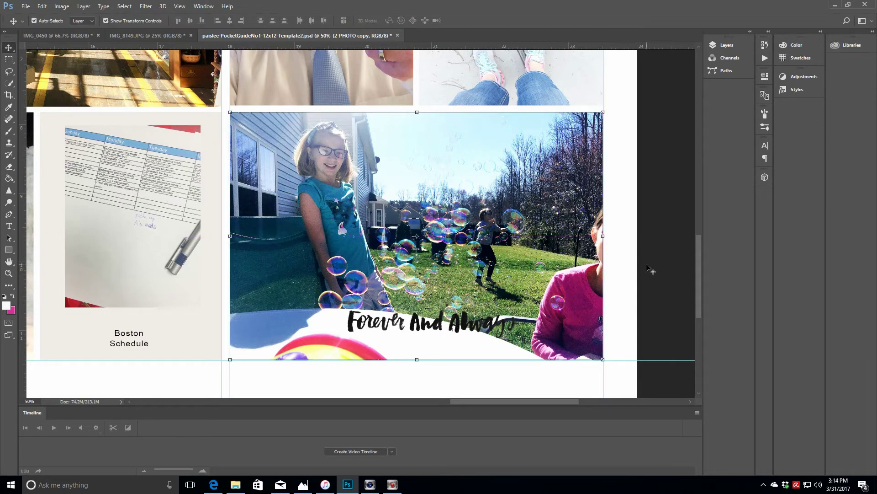
- Resize the journaling card's 2-PHOTO copy 2 background to 99.45% height so its upper and lower edges meet the horizontal guides
left_click_drag(701, 265, 714, 159)
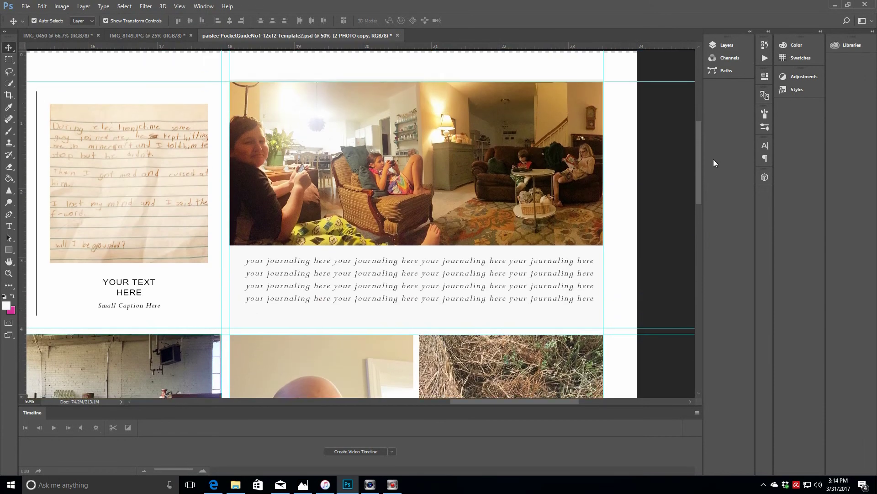
left_click(726, 45)
left_click(665, 171)
left_click(667, 182)
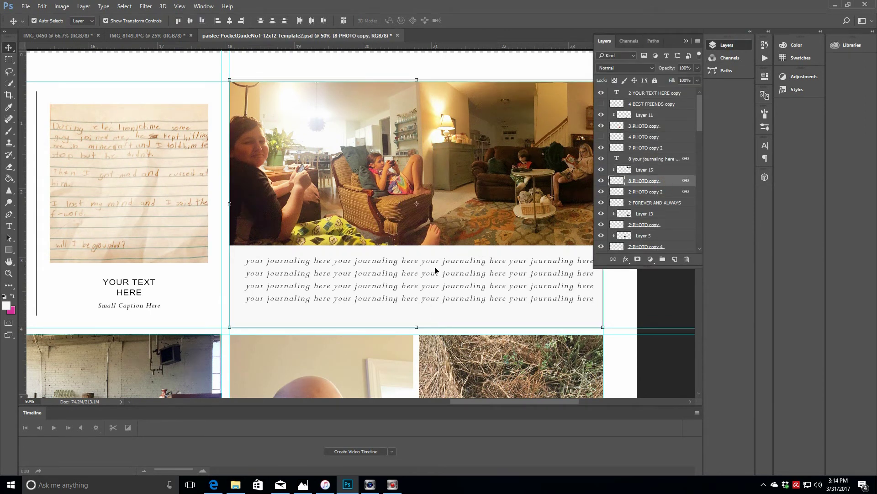
left_click(426, 314)
left_click_drag(417, 79, 417, 82)
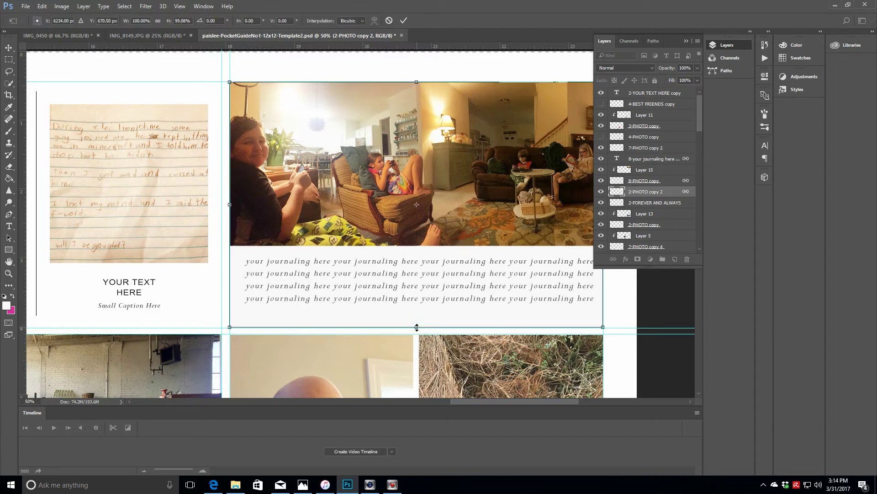
left_click_drag(417, 328, 417, 329)
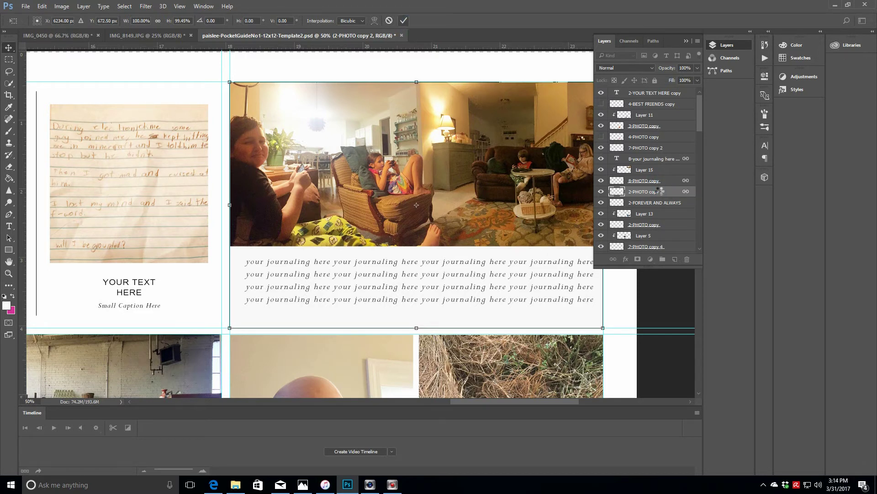
left_click(404, 21)
left_click(652, 183)
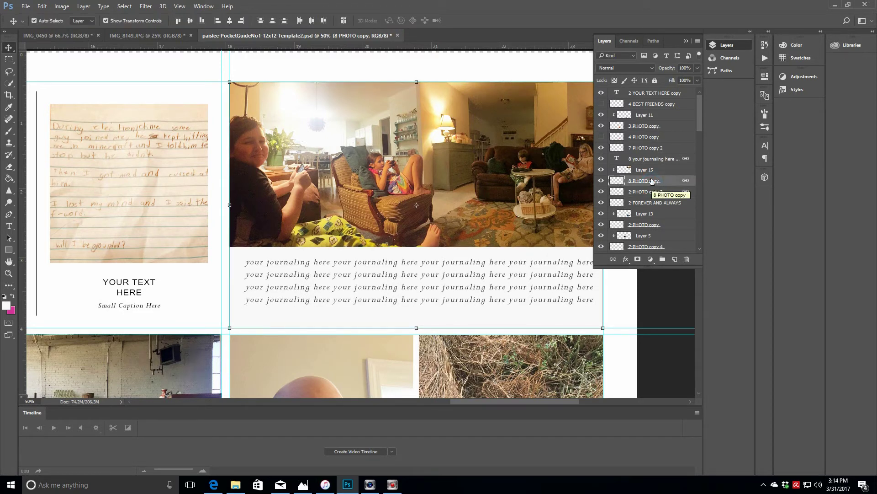
- Replace the placeholder journaling with "Ah, another trip away for", the traveller's first name, then ", this time back to Boston. It was short, and quiet."
left_click(653, 159)
left_click(8, 225)
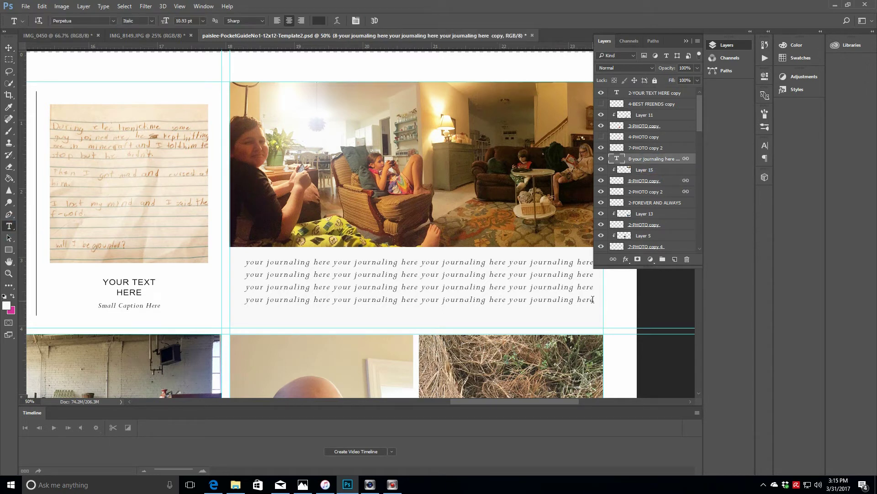
left_click_drag(592, 299, 246, 260)
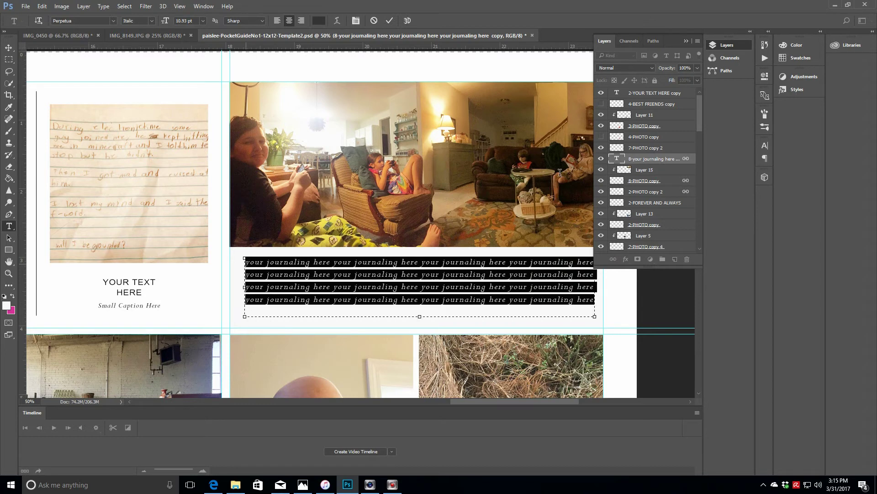
type("Ah, another trip away ")
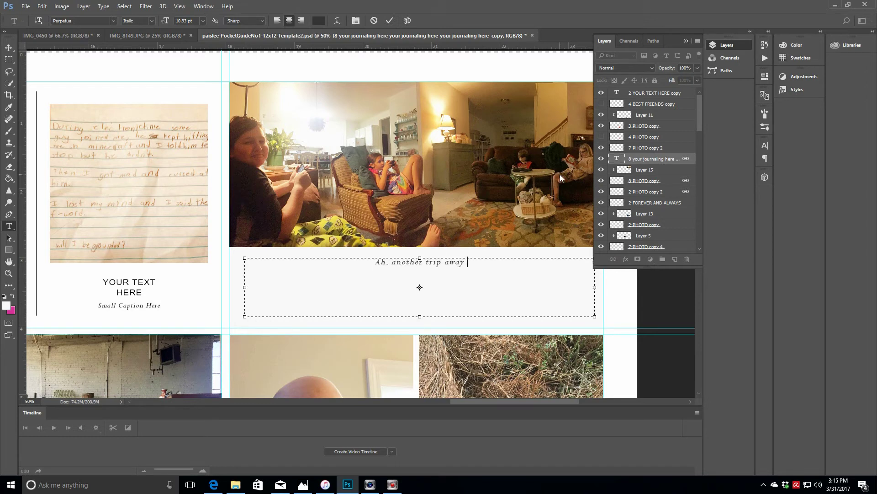
type("for Alan, this time back to Boston")
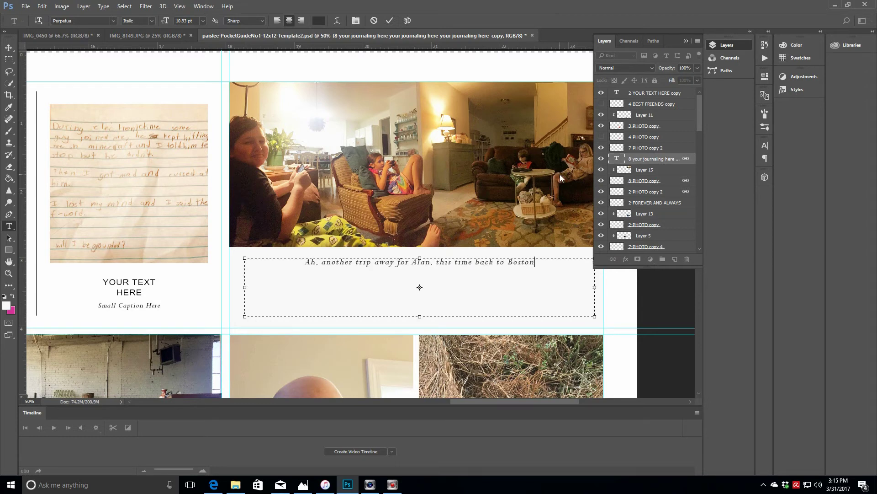
type(". It was short ")
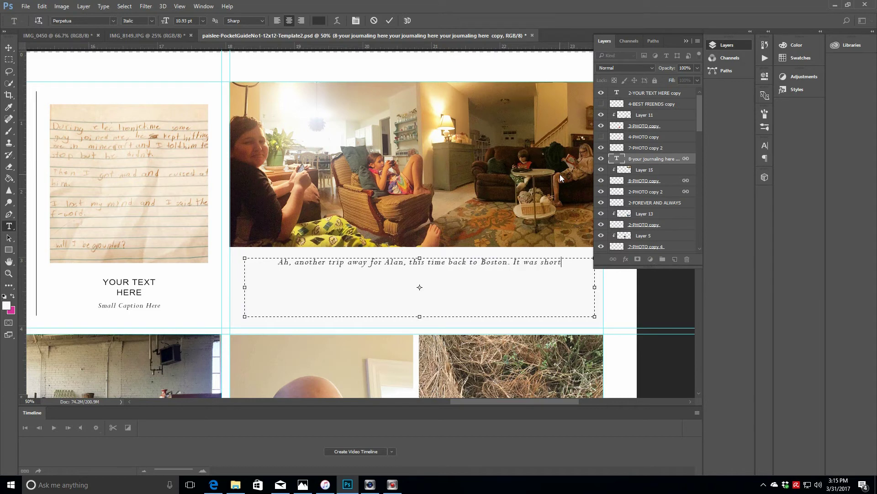
type(", and quiet.")
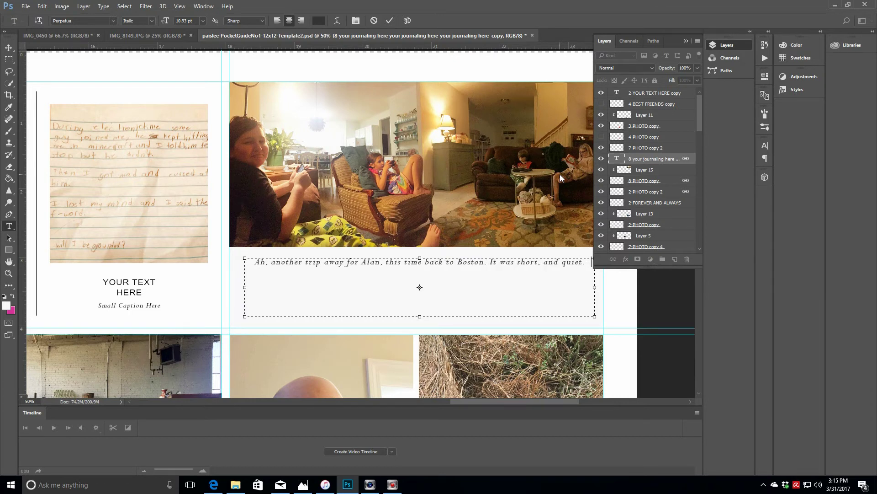
- Continue the journaling with "We just kept right one going, school, work, mealtimes, and a little relaxation"
type(" We just kept right one going")
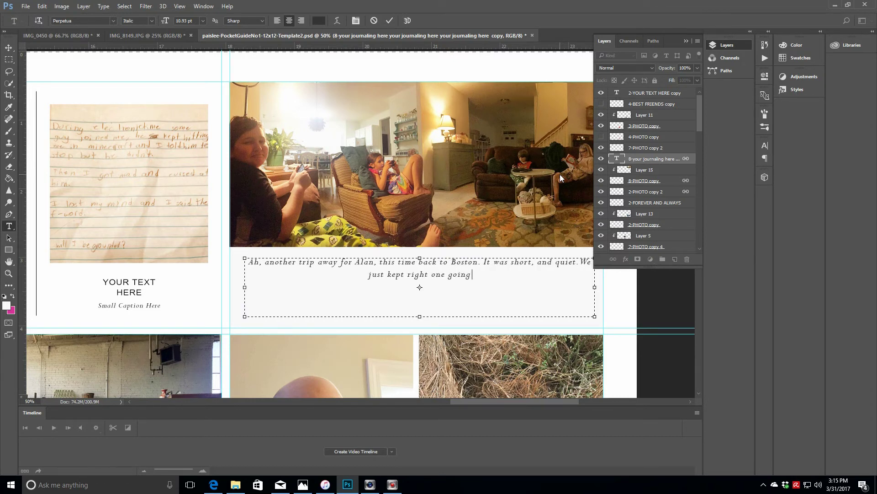
type(", school, work, mealtimes")
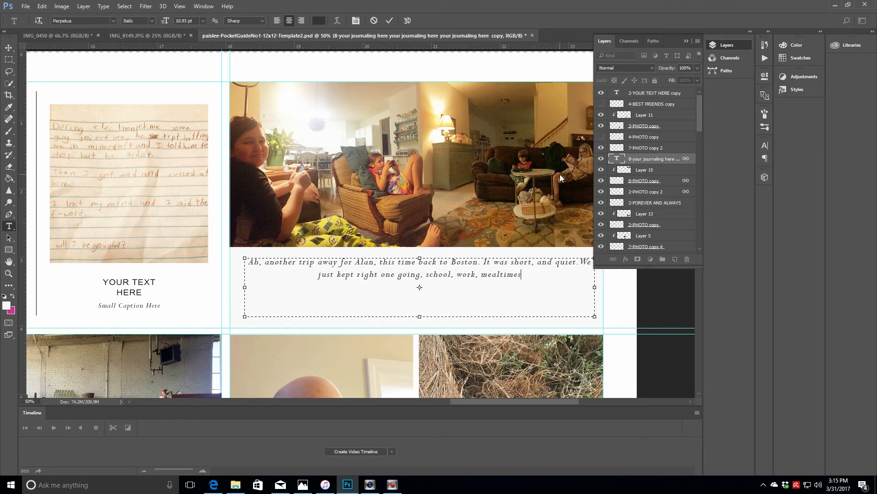
type(", and a little relaxation")
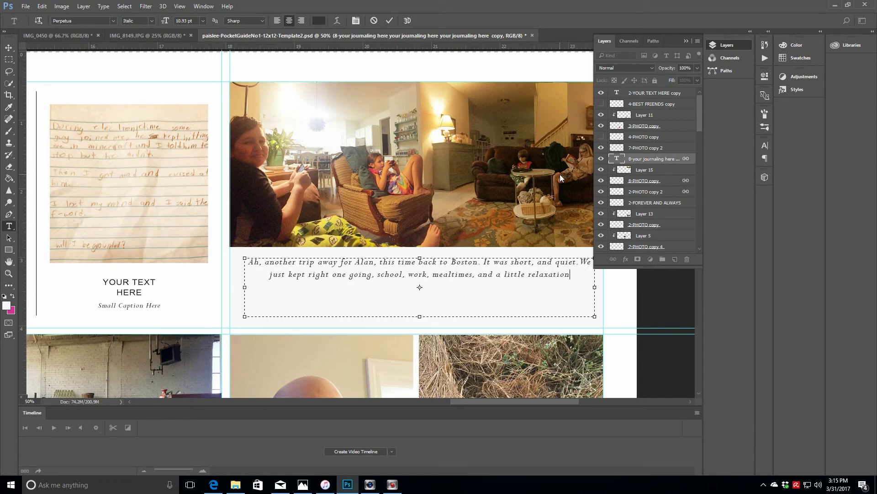
- Continue the journaling: "when possible. At one point in time I sat down, and this was my view. Four happy kiddos, all fed, bathed, and ready for bed."
type(" when possible. At one")
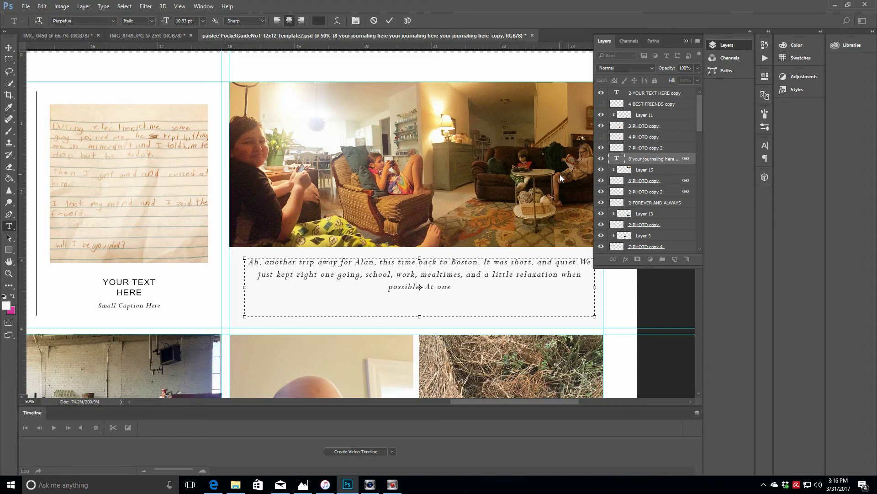
type(" point in time I sat down, and this was my view.")
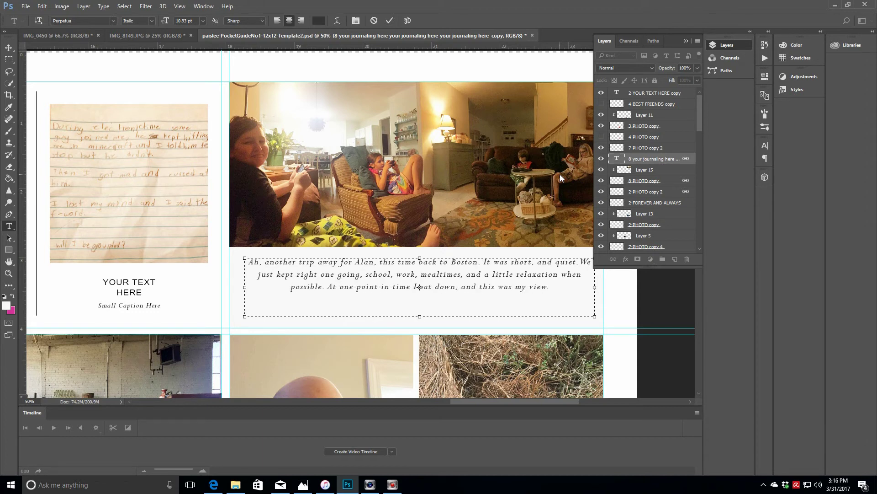
type(" Four happy kiddos, all fed")
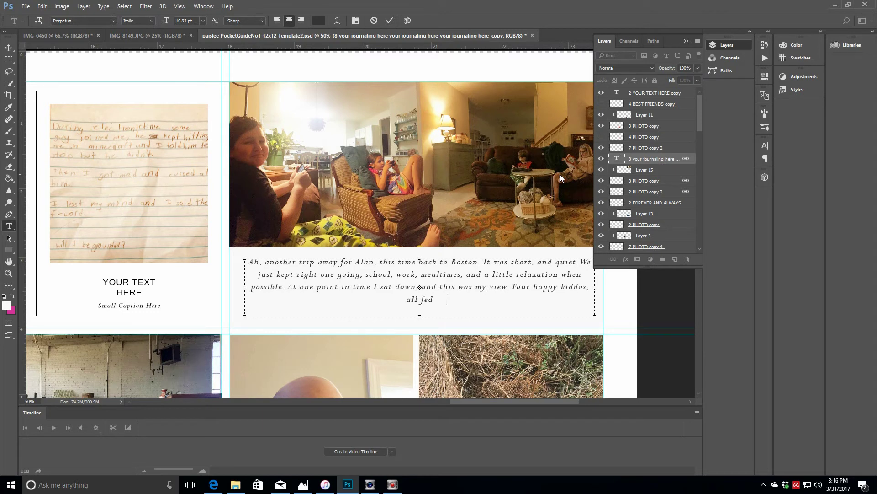
type(", bathed, and ready for bed.")
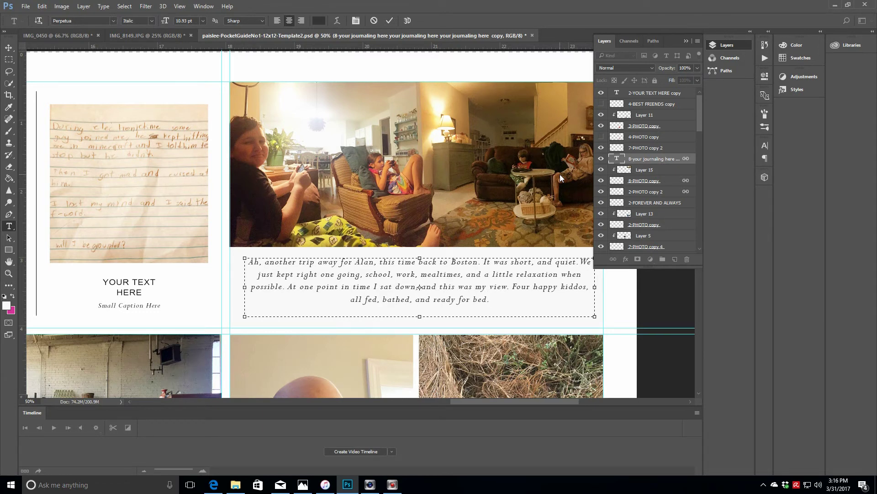
- Finish and commit the journaling with "Such a good life with these guys! I am so thankful for all of this!"
type(" Such a good life with these ")
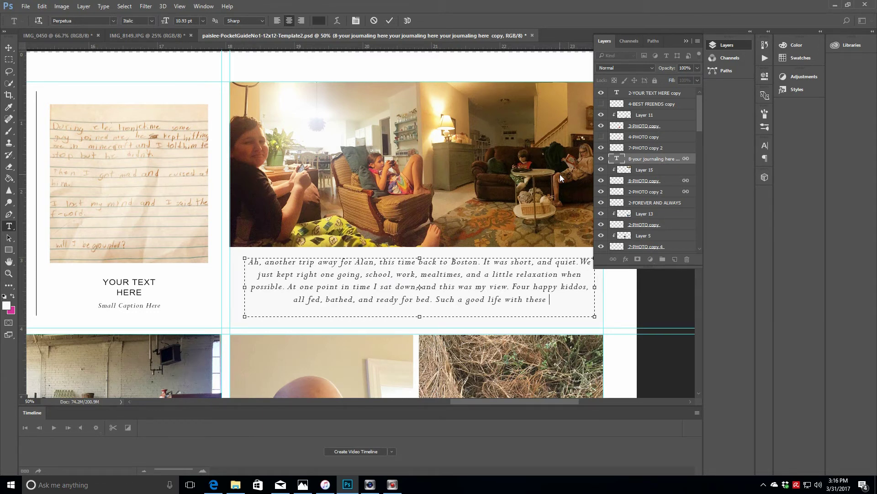
type("guys! I am so thank")
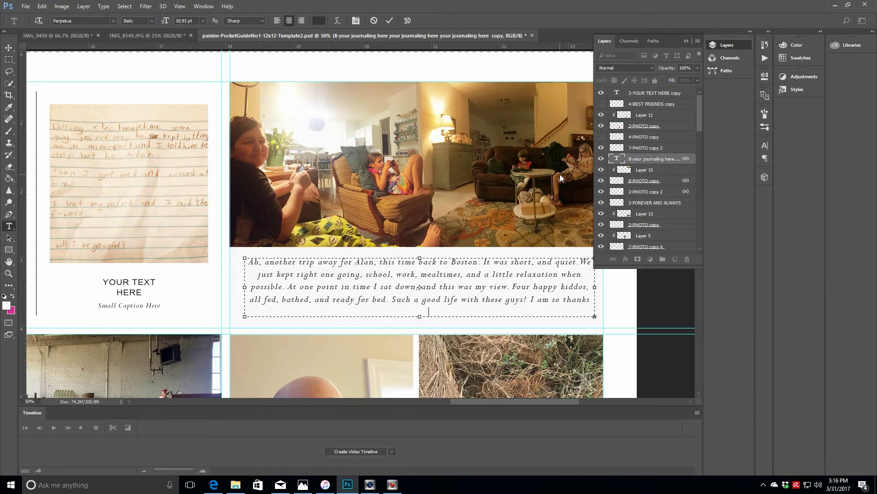
type("ful")
key("Return")
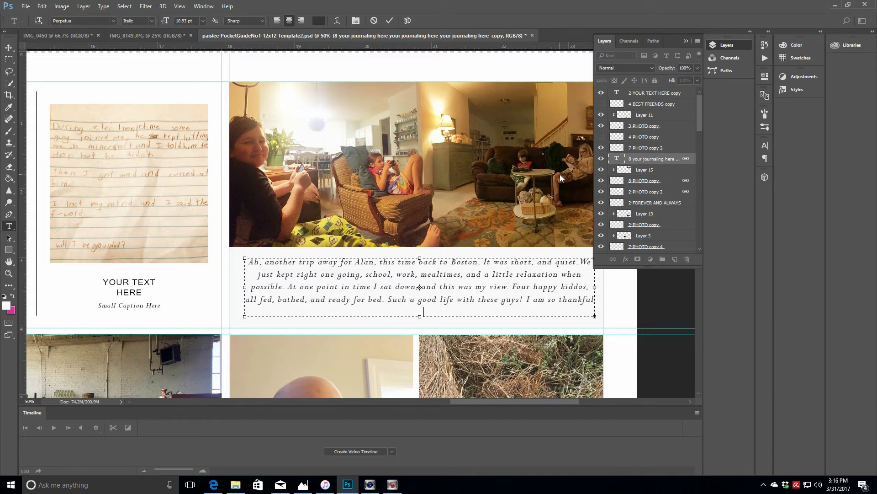
type("for all of this!")
left_click(390, 21)
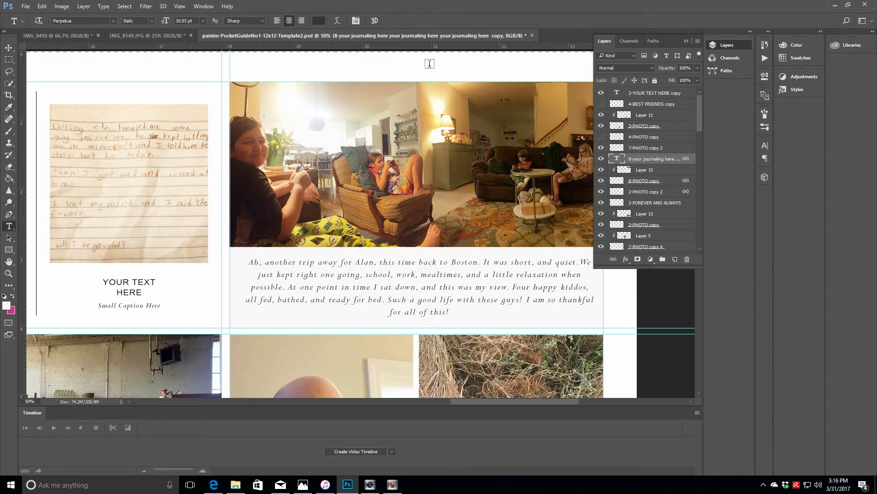
- Replace the small caption below the handwritten-letter photo with "The apple never falls far, you know?" and commit it
left_click_drag(543, 402, 493, 404)
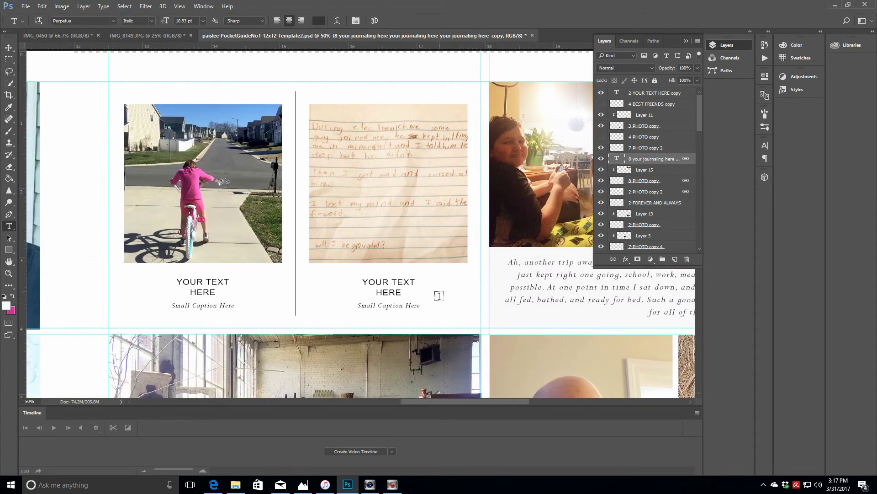
left_click(417, 306)
key("ctrl+a")
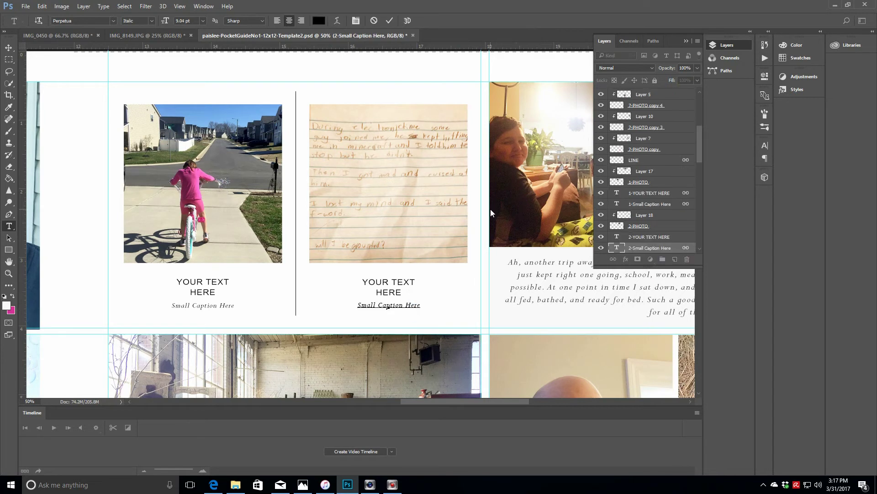
key("BackSpace")
key("BackSpace")
key("BackSpace")
key("BackSpace")
key("BackSpace")
key("BackSpace")
key("BackSpace")
key("BackSpace")
key("BackSpace")
key("BackSpace")
key("BackSpace")
key("BackSpace")
key("BackSpace")
key("BackSpace")
key("BackSpace")
key("BackSpace")
type("The apple never falls far.")
key("BackSpace")
type(", you know?")
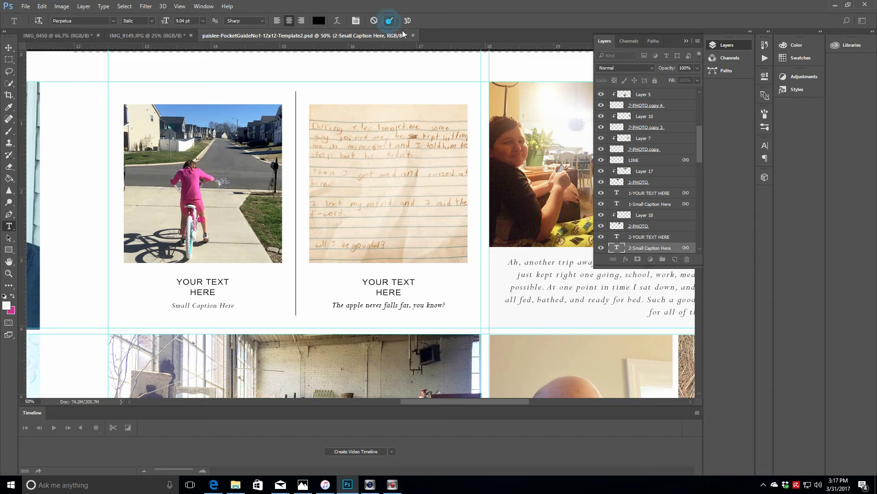
key("ctrl+Return")
- Replace the heading below the handwritten-letter photo with "SMALL BUT MOUTHY!" and commit it
left_click(401, 292)
key("BackSpace")
key("BackSpace")
key("BackSpace")
key("BackSpace")
key("BackSpace")
key("BackSpace")
key("BackSpace")
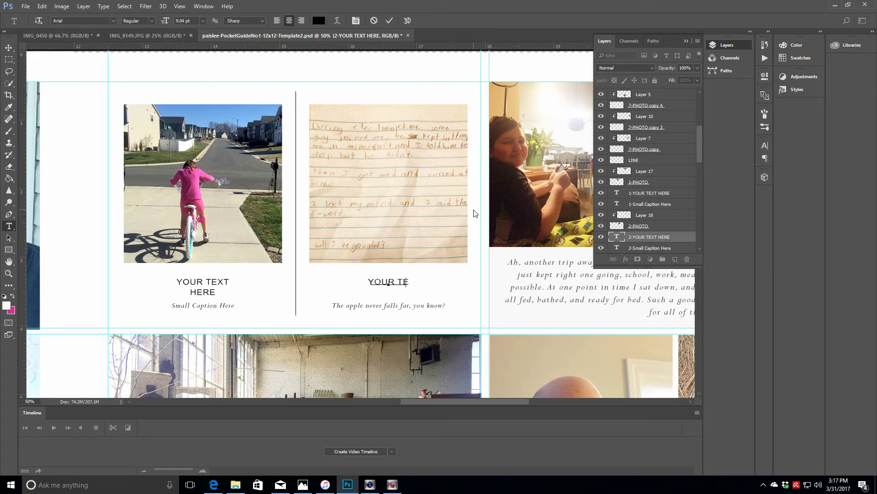
key("BackSpace")
key("BackSpace")
key("BackSpace")
key("BackSpace")
key("BackSpace")
key("BackSpace")
key("BackSpace")
type("Small")
key("BackSpace")
key("BackSpace")
key("BackSpace")
type("mall but mouthy!")
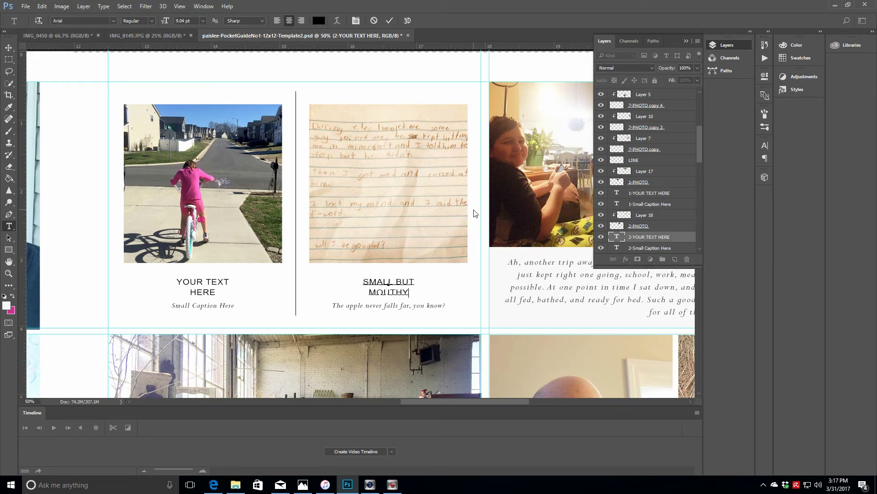
left_click(389, 21)
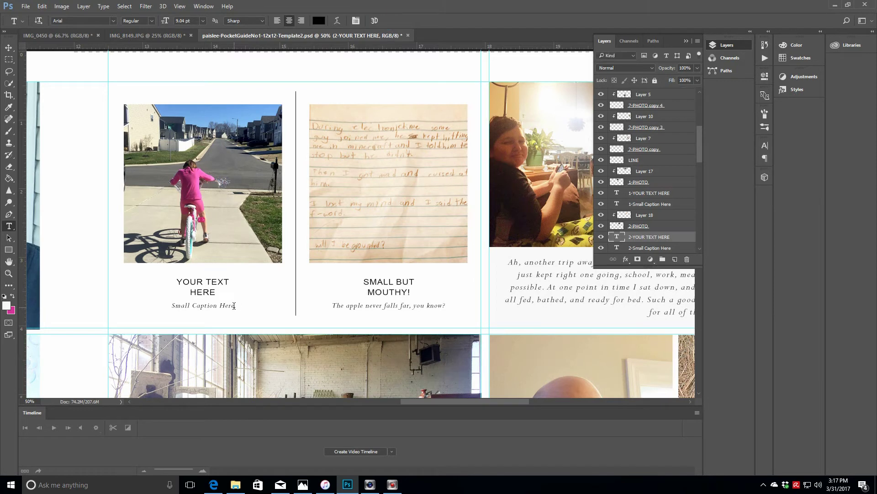
- Replace the small caption below the bicycle photo with "Big girl!" and commit it
left_click(233, 306)
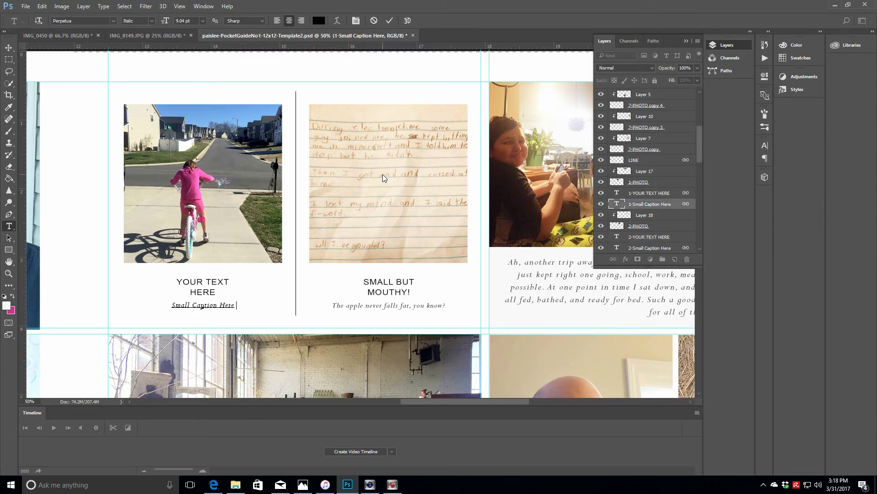
type("Big")
key("BackSpace")
key("BackSpace")
key("BackSpace")
key("BackSpace")
key("BackSpace")
key("BackSpace")
key("BackSpace")
key("BackSpace")
key("BackSpace")
key("BackSpace")
key("BackSpace")
key("BackSpace")
key("BackSpace")
key("BackSpace")
key("BackSpace")
key("BackSpace")
key("BackSpace")
key("BackSpace")
key("BackSpace")
key("BackSpace")
key("BackSpace")
key("BackSpace")
key("BackSpace")
type("Big girl!")
left_click(389, 21)
- Delete the placeholder heading text below the bicycle photo
left_click(215, 292)
key("BackSpace")
key("BackSpace")
key("BackSpace")
key("BackSpace")
key("BackSpace")
key("BackSpace")
key("BackSpace")
key("BackSpace")
key("BackSpace")
key("BackSpace")
key("BackSpace")
key("BackSpace")
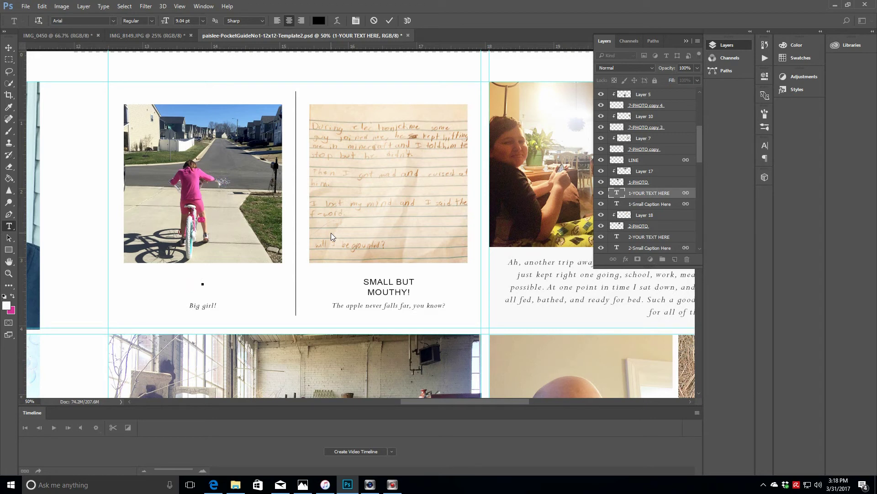
type("LOVE THIS GIR")
key("BackSpace")
key("BackSpace")
key("BackSpace")
key("BackSpace")
key("BackSpace")
key("BackSpace")
key("BackSpace")
key("BackSpace")
key("BackSpace")
key("BackSpace")
key("BackSpace")
key("BackSpace")
key("BackSpace")
- Enter "NEW WHEELS FOR THIS ONE TOO!" on two lines as the bicycle photo's heading and commit it
type("NEW WHEELS ")
type("FOR THIS ONE TOO!")
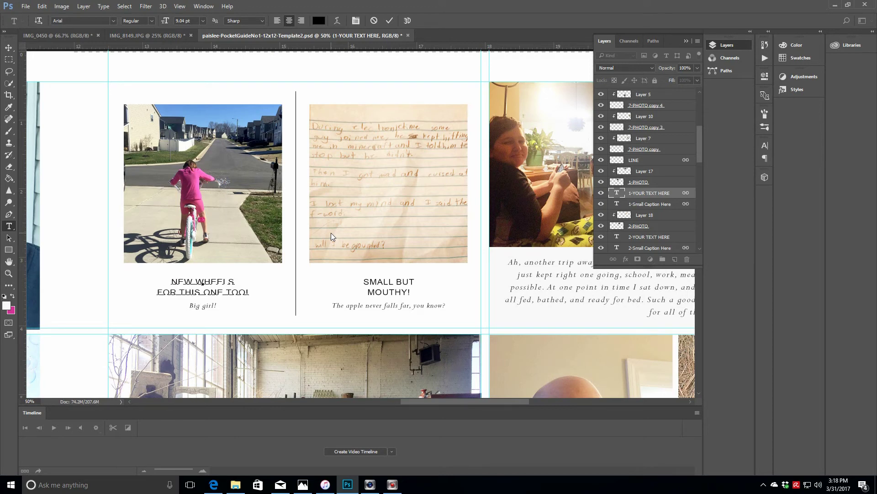
left_click(388, 21)
- Replace the placeholder journaling below the limousine photo with "Some days I think it must be so much fun to be these two."
left_click(686, 40)
scroll(701, 163, "down", 4)
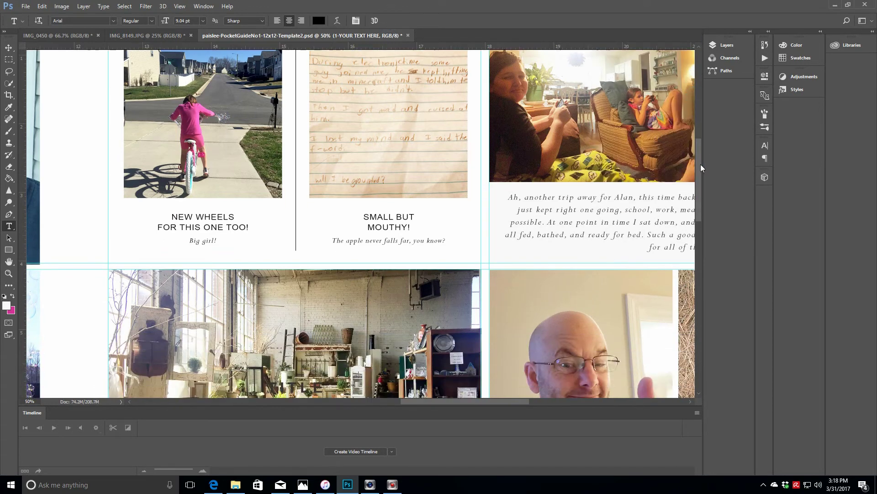
left_click_drag(704, 183, 714, 276)
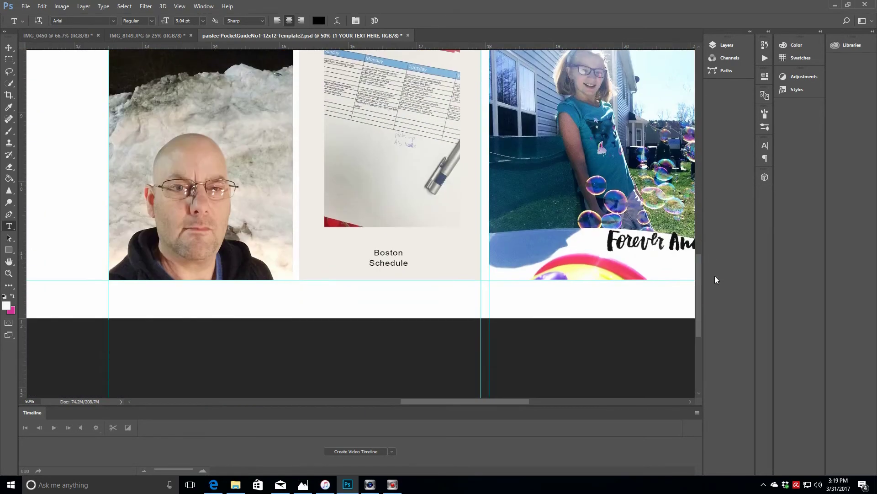
left_click_drag(509, 401, 350, 410)
left_click(509, 250)
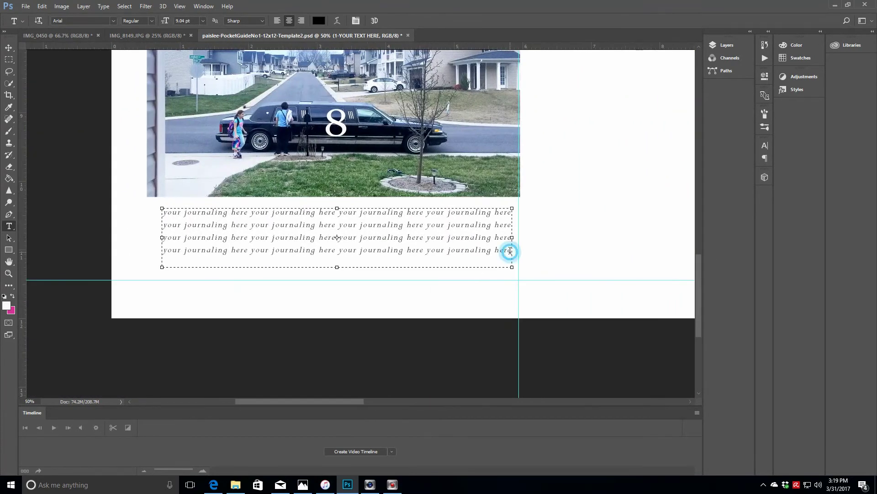
left_click_drag(512, 250, 163, 212)
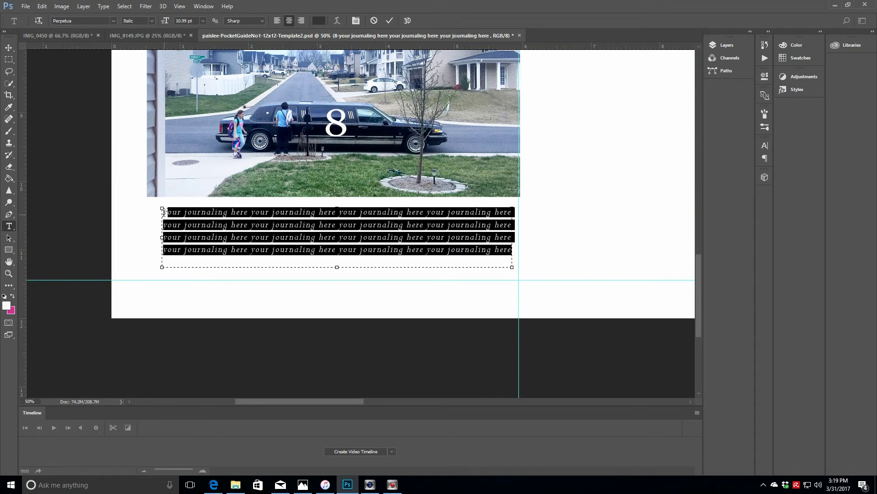
type("sOME")
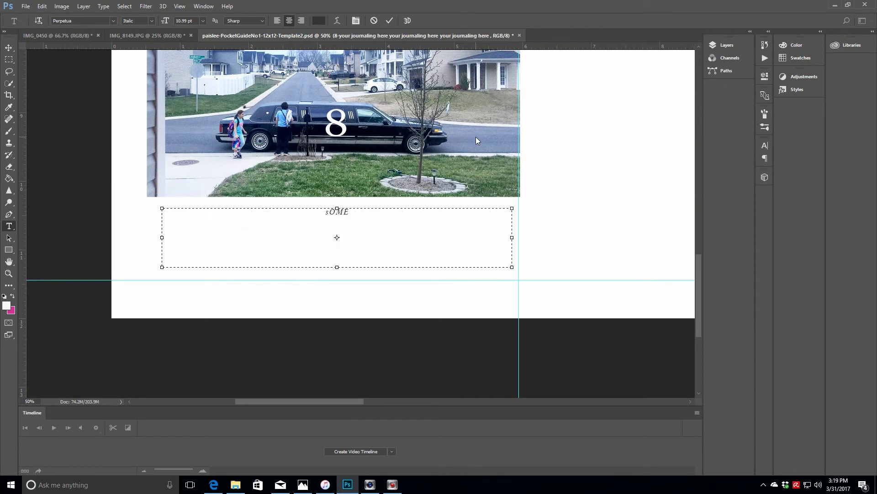
type("Some days I think it must be so much fu n to be these two.")
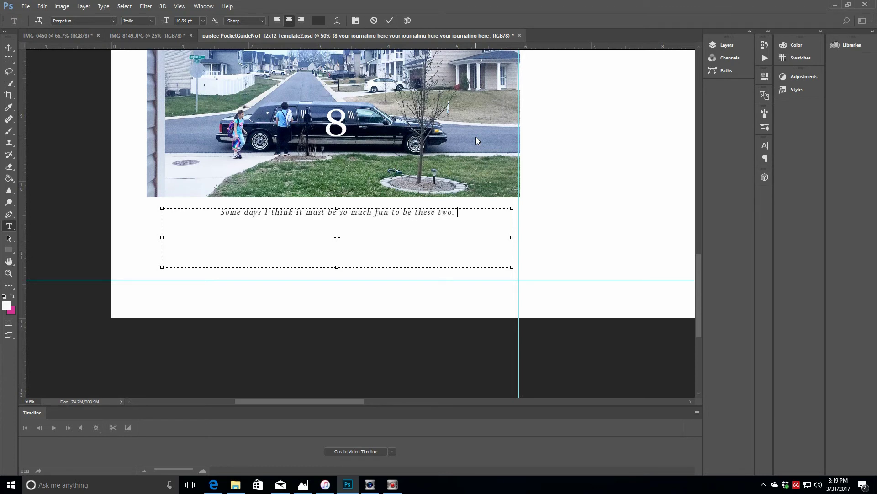
- Continue the limousine journaling: "On this particular day their dad came to pick them up....IN A LIMO. That he bought!"
type(" O ")
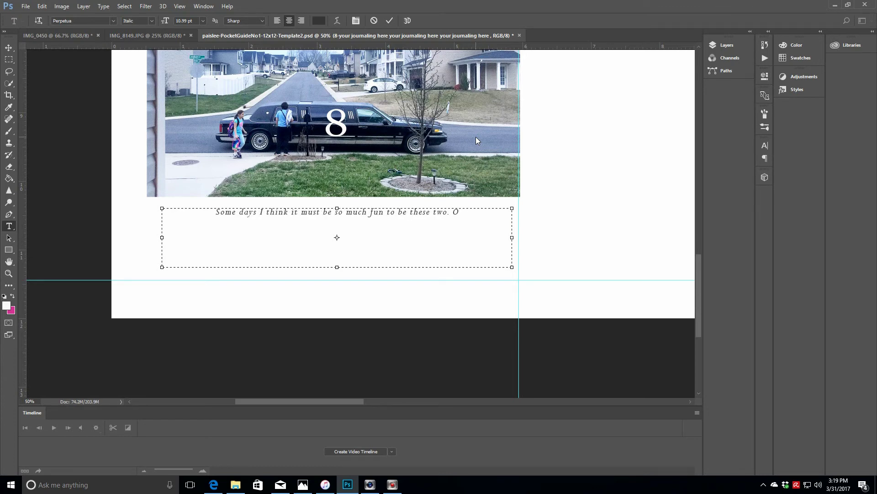
type("n this particular day their dad came to pick them up")
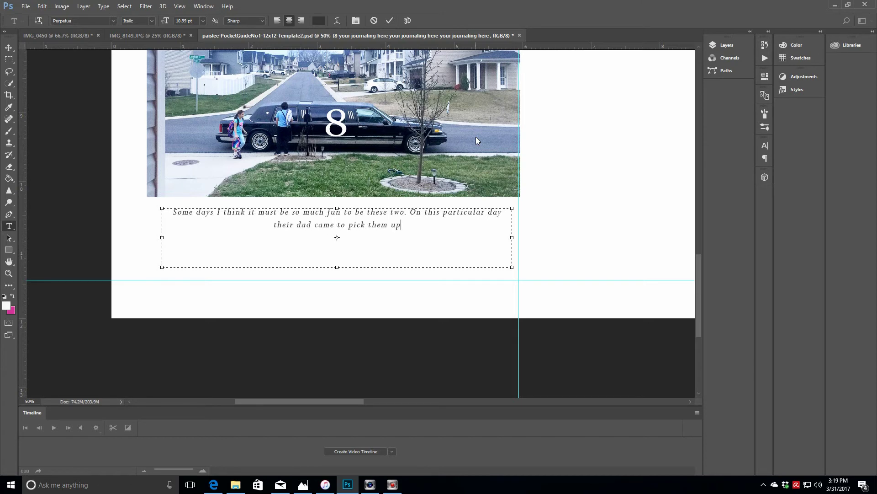
type("....IN A LIMO. That he")
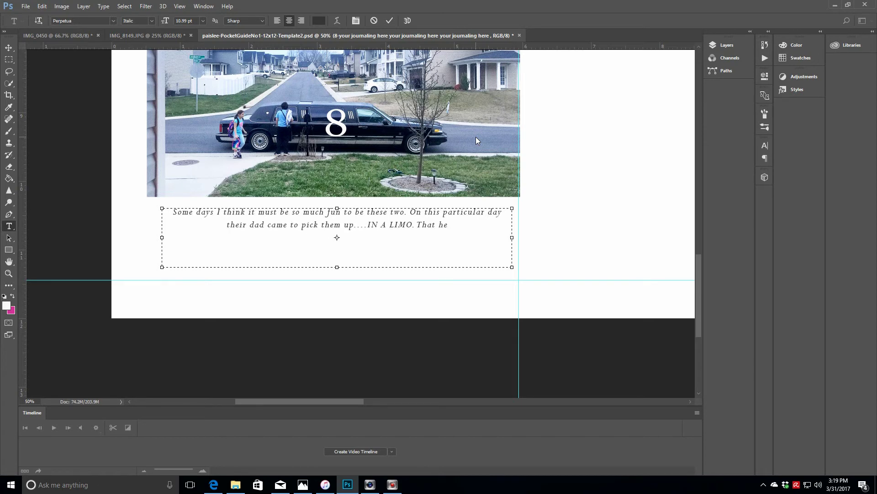
type(" bought!")
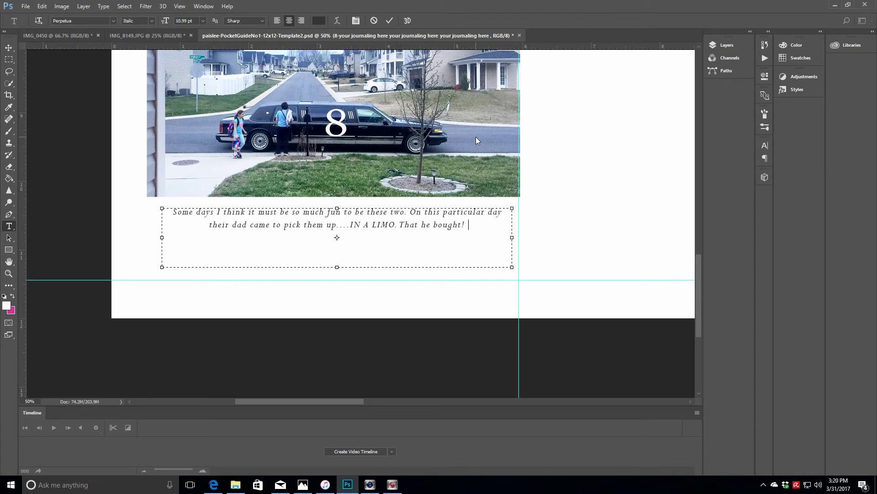
- Finish and commit the journaling with "They are so excited and couldn't wait to ride in it. Too funny! Life is good."
type(" They are so excite")
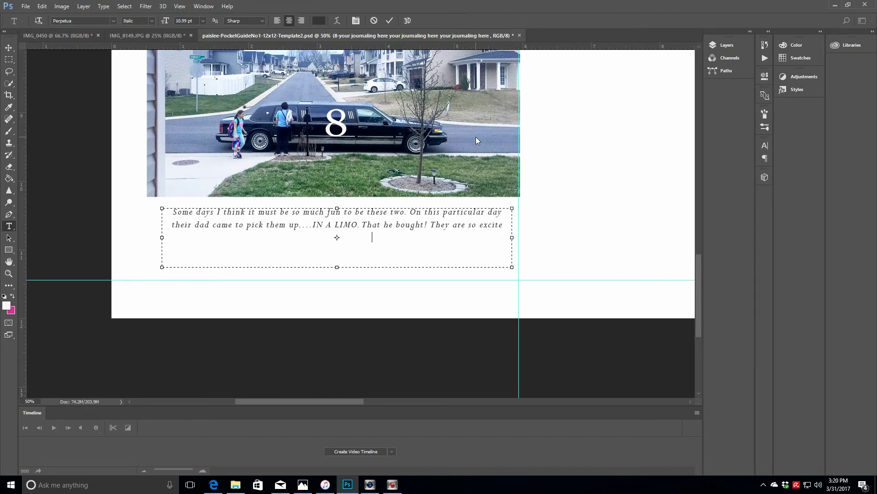
type("d and couldn't wait to ride in it. ")
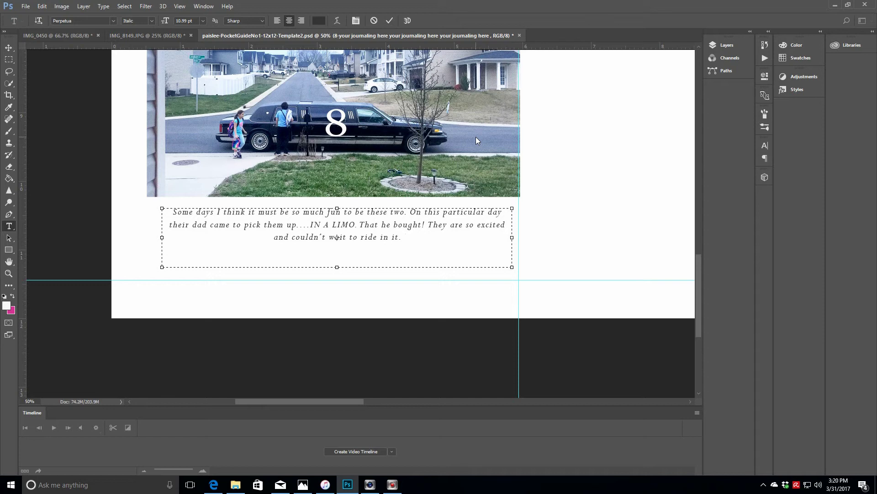
type("Too funny!")
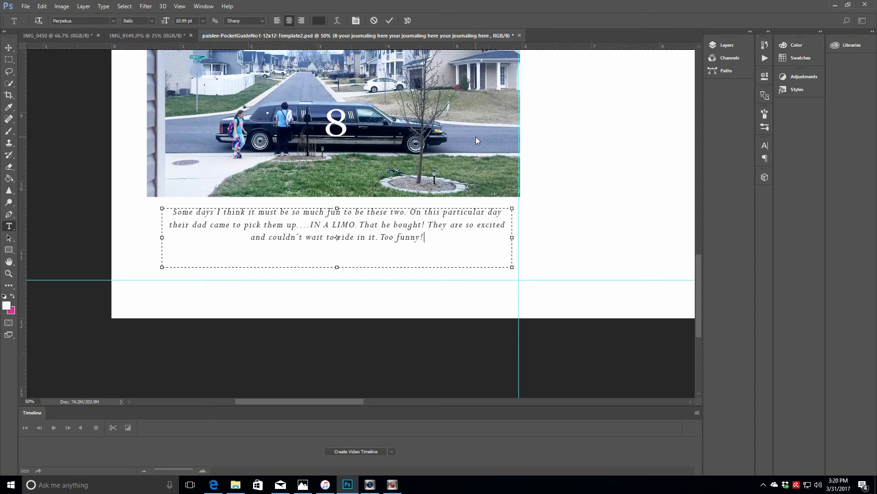
type(" Life is good.")
left_click(389, 21)
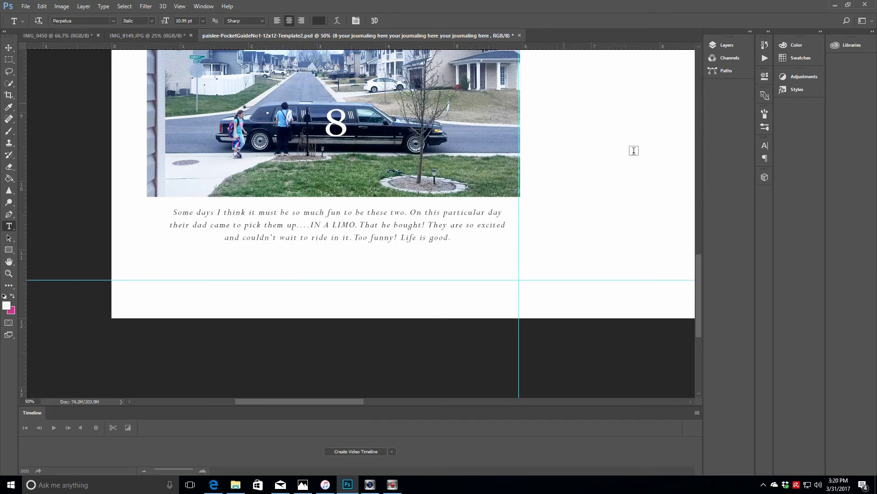
- Add a horizontal guide along the top edge of the bottom-row photos
left_click_drag(698, 319, 698, 274)
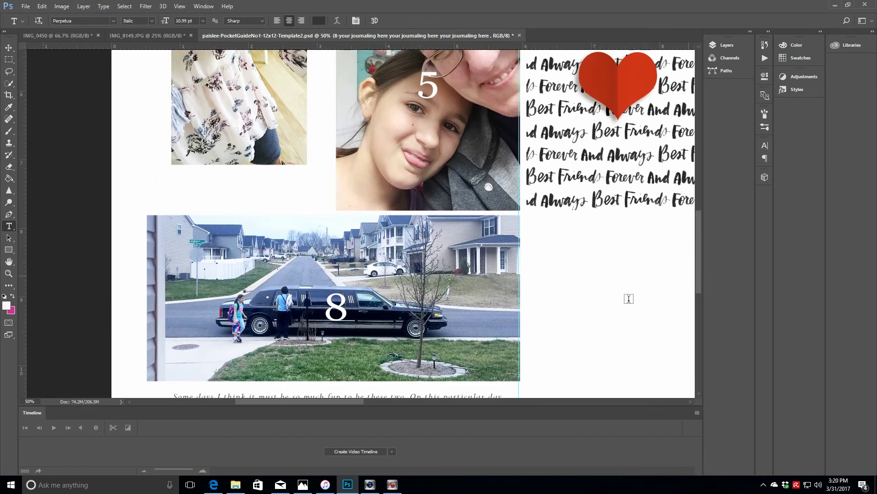
left_click_drag(359, 401, 443, 404)
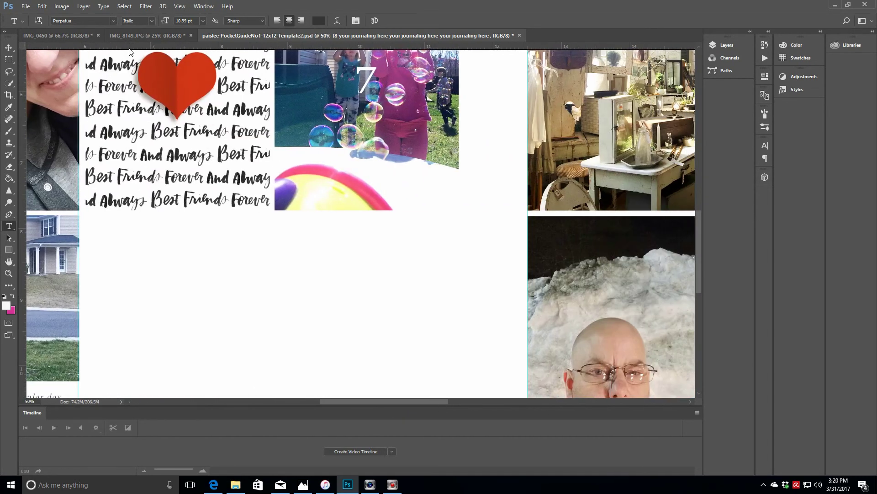
left_click(10, 48)
left_click_drag(158, 46, 171, 361)
left_click_drag(403, 362, 404, 214)
- Add a vertical guide along the left edge of the limousine photo on the first page
left_click_drag(697, 220, 705, 252)
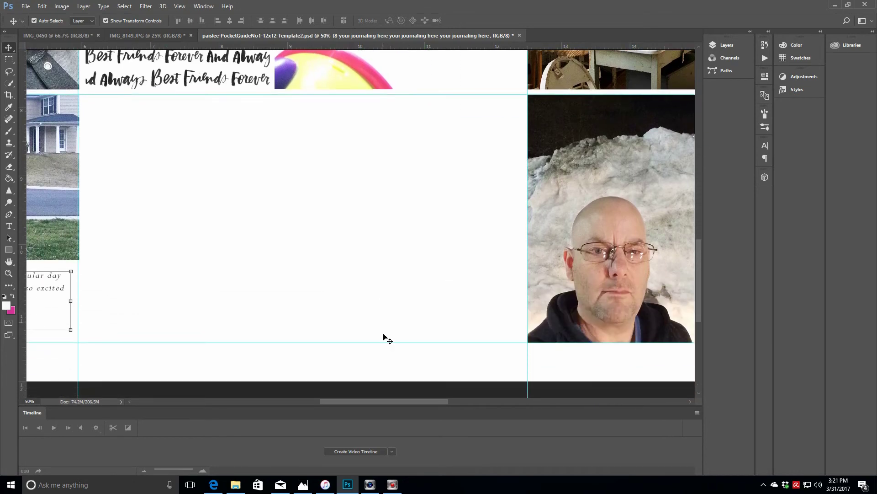
left_click_drag(399, 400, 317, 420)
scroll(322, 242, "up", 2)
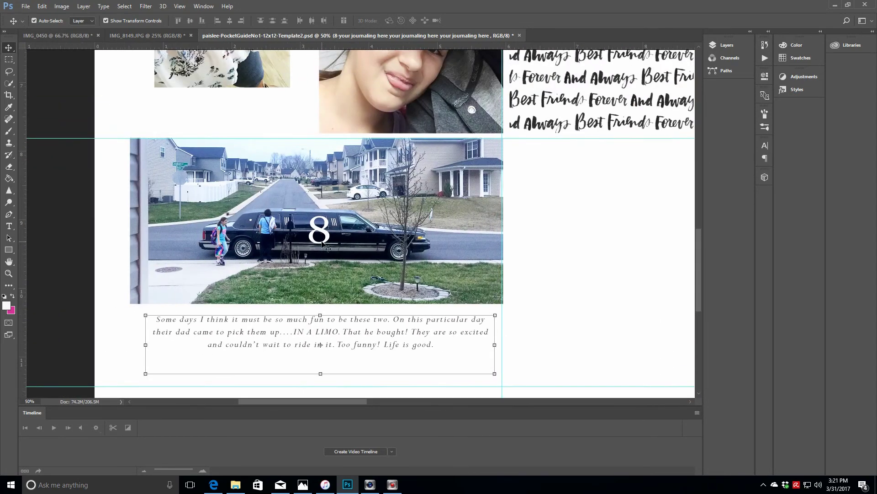
scroll(322, 242, "up", 10)
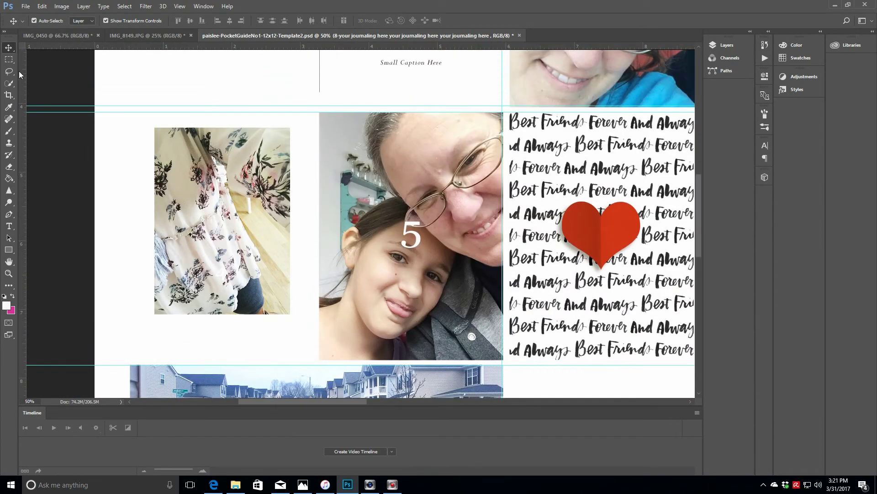
left_click_drag(22, 75, 130, 78)
- Resize the 8-PHOTO frame behind the limousine photo so its top and side edges meet the guides, and apply the transform
scroll(359, 277, "down", 8)
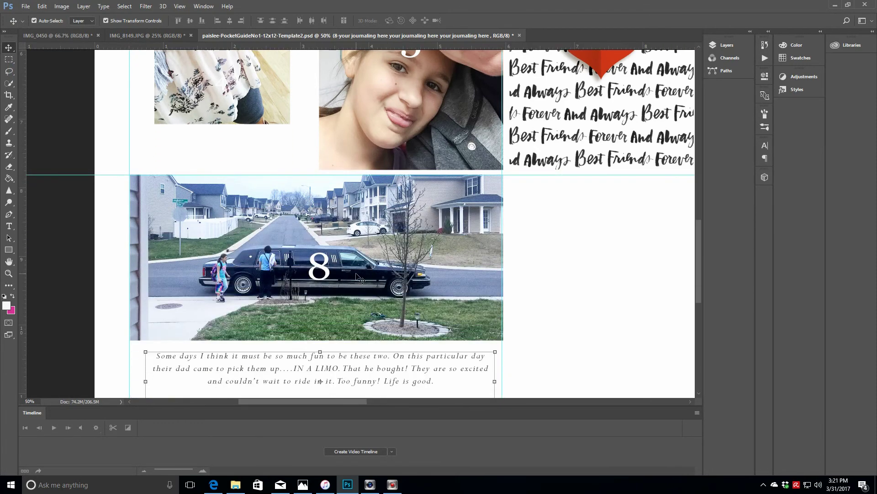
left_click(360, 278)
left_click(726, 45)
left_click_drag(699, 96, 703, 215)
left_click(657, 216)
left_click_drag(316, 174, 317, 175)
left_click_drag(501, 258, 499, 257)
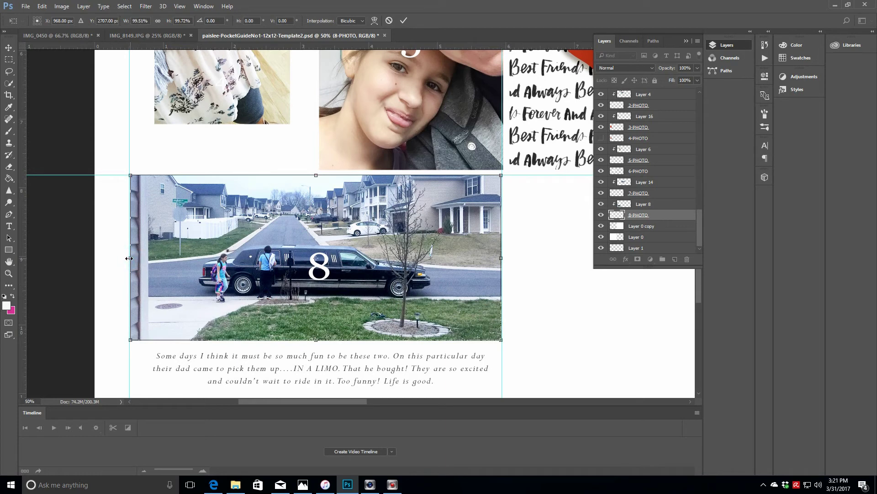
left_click_drag(128, 258, 130, 259)
left_click(403, 20)
- Narrow the 5-PHOTO frame to about 99.3% width so its right edge meets the vertical guide, and apply the transform
scroll(460, 259, "up", 3)
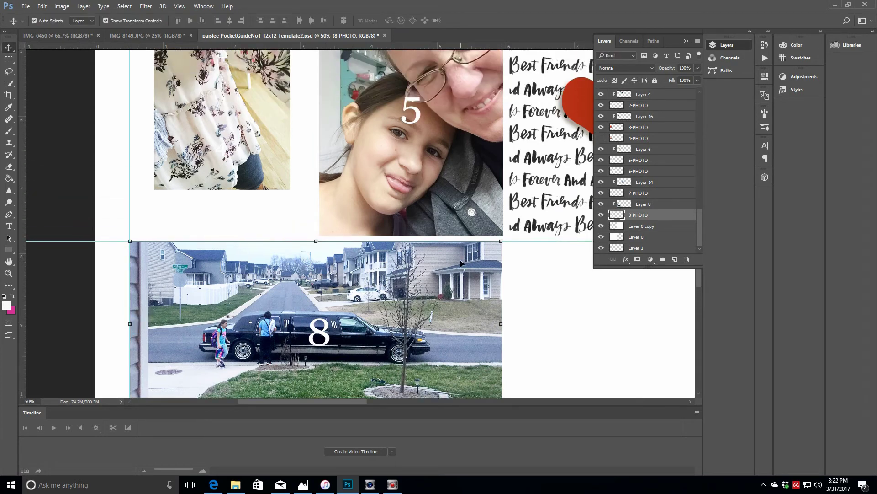
scroll(459, 260, "up", 2)
left_click(488, 185)
left_click(639, 160)
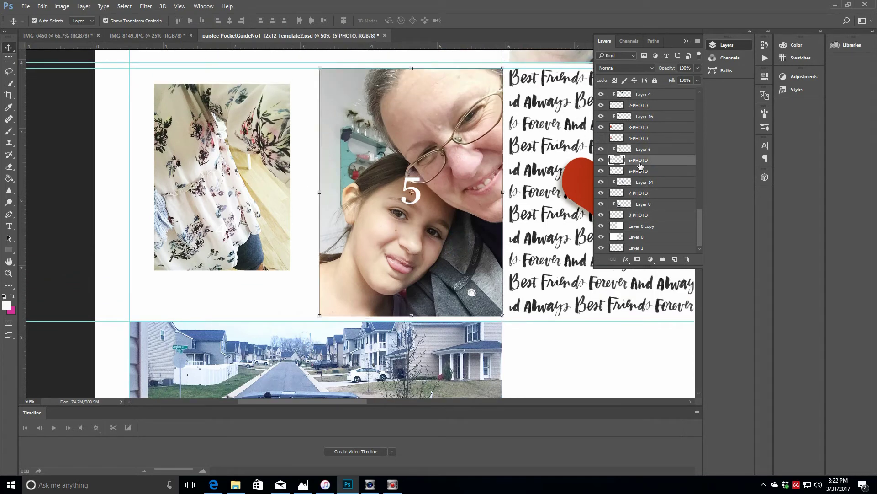
key("ctrl+t")
left_click_drag(502, 192, 501, 193)
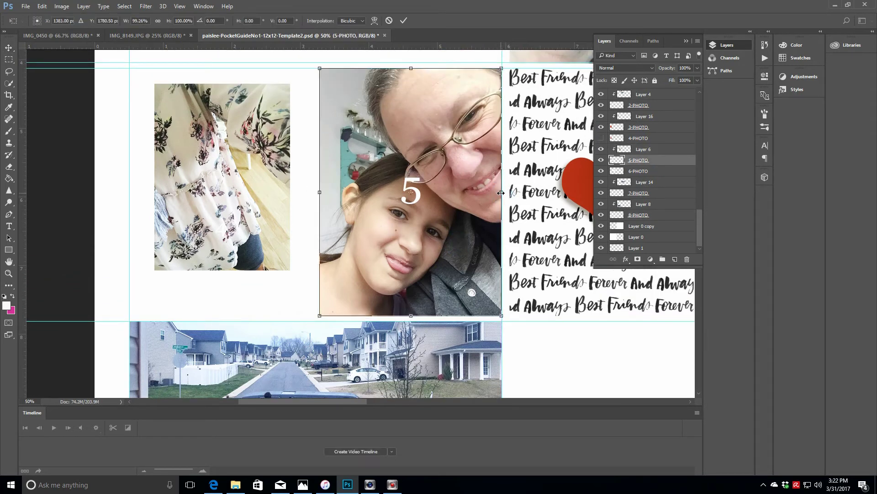
left_click(404, 21)
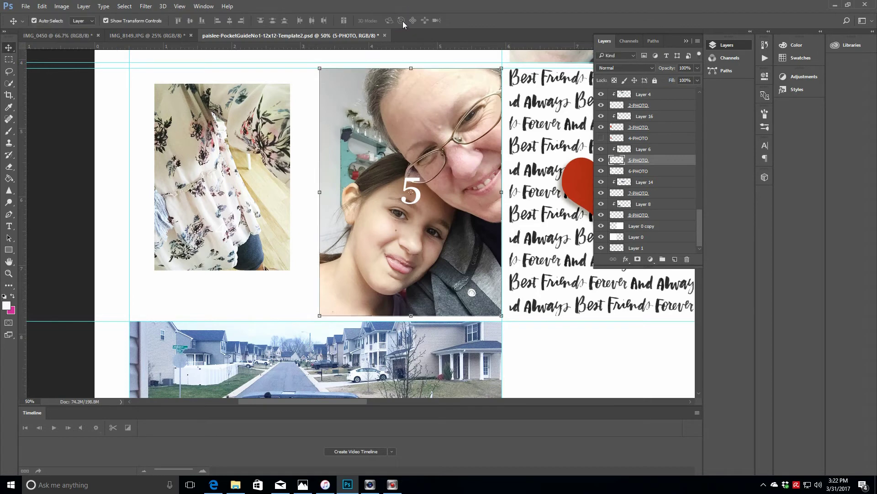
left_click_drag(350, 406, 428, 407)
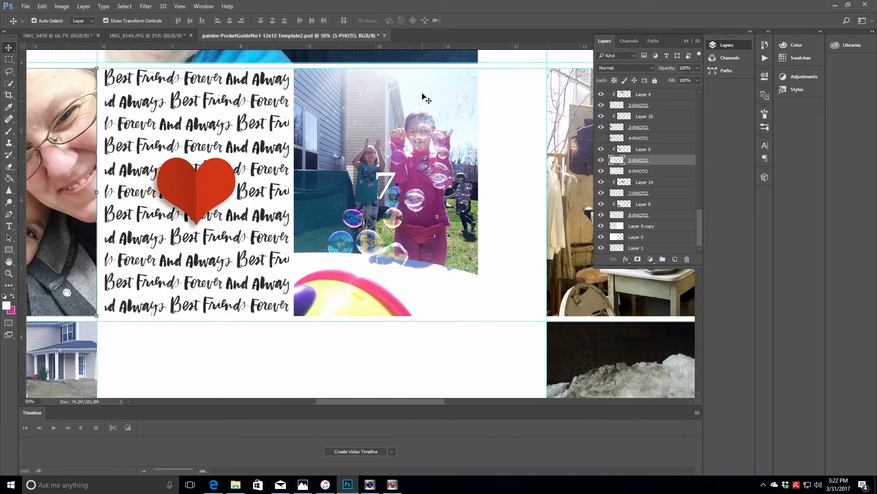
- Add guides along the bottom edge of the middle-row photos and the right edge of the bubble photo, and select the 7-PHOTO frame
left_click_drag(419, 45, 507, 317)
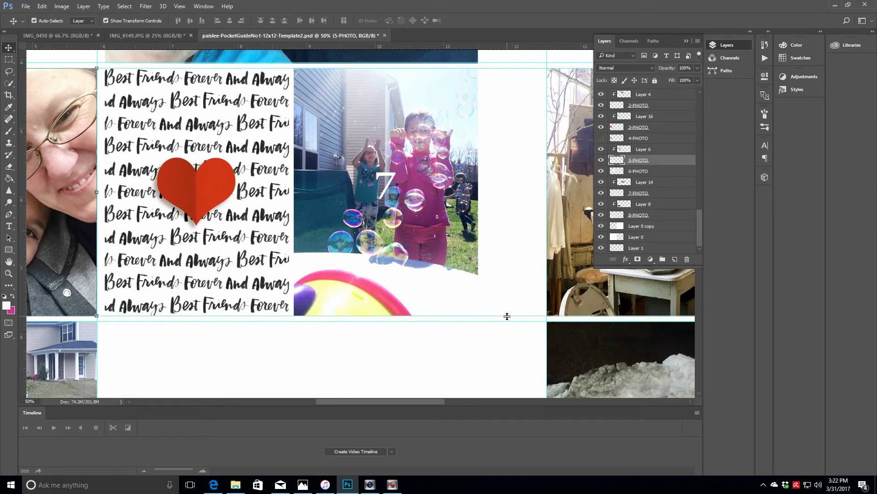
left_click_drag(23, 59, 478, 107)
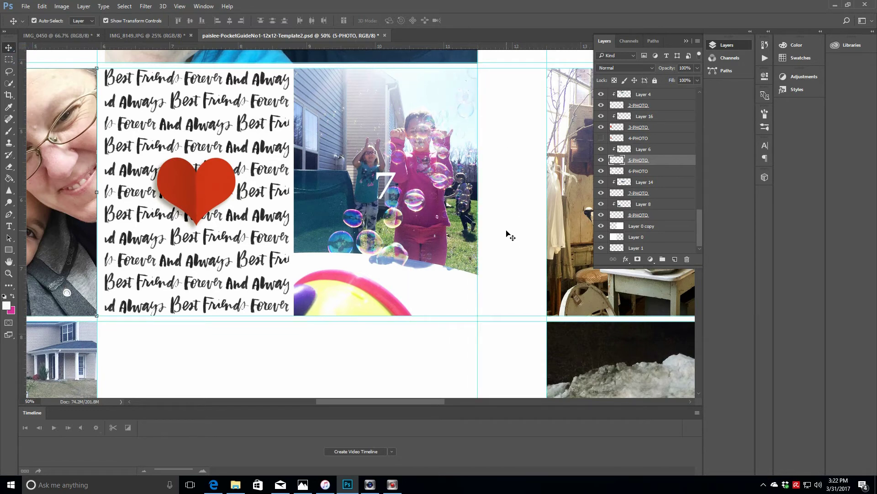
left_click_drag(431, 402, 412, 409)
left_click(520, 125)
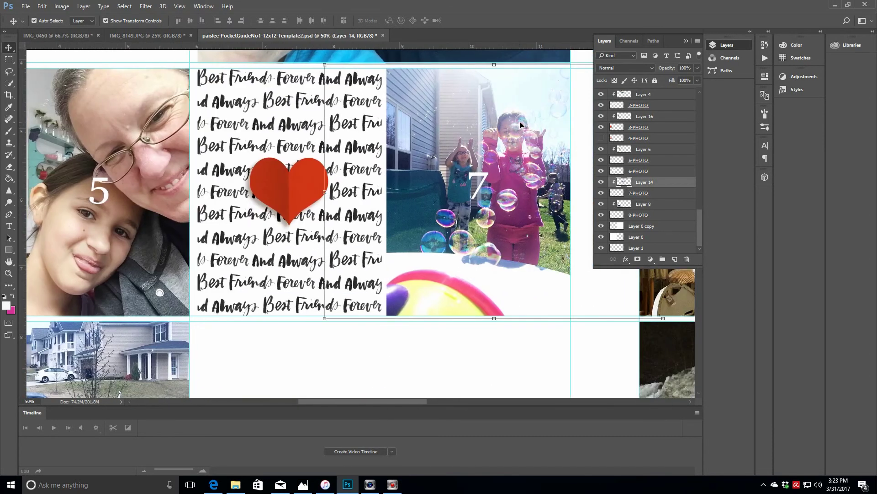
left_click(676, 192)
- Shorten the 2-PHOTO frame slightly so its bottom edge meets the horizontal guide, and apply the transform
scroll(541, 153, "up", 10)
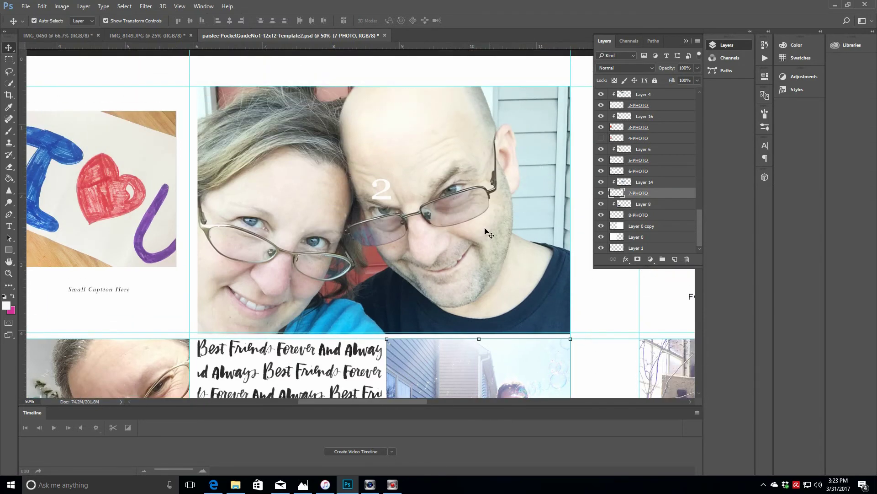
left_click(662, 105)
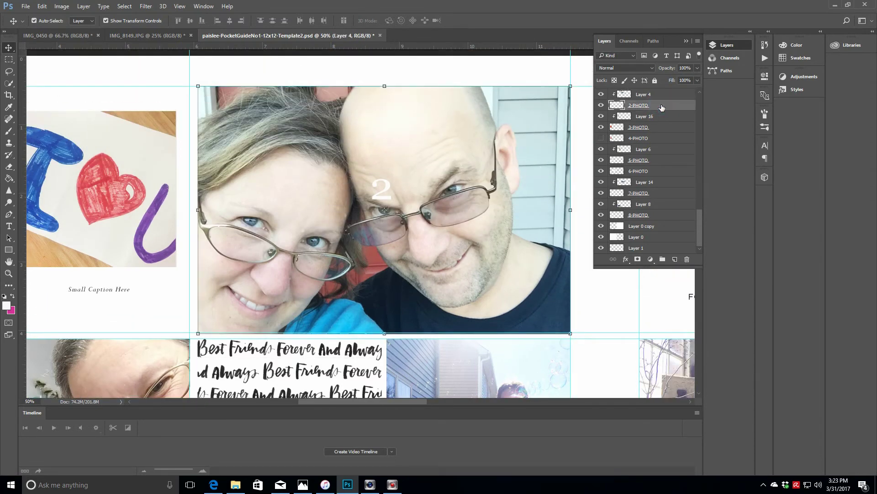
left_click(385, 333)
left_click_drag(384, 333, 385, 332)
left_click(404, 20)
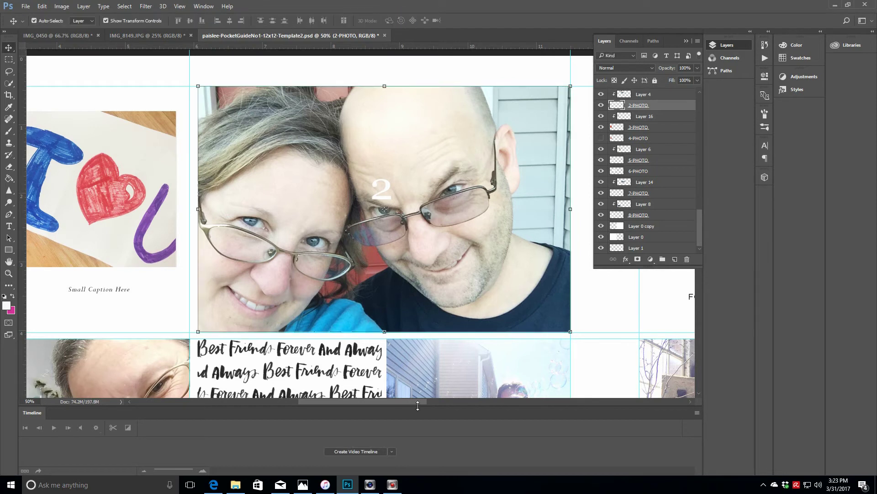
- Replace the small caption under the heart drawing with "Love note from" followed by the child's first name and an exclamation mark
left_click_drag(417, 406, 366, 416)
left_click(391, 293)
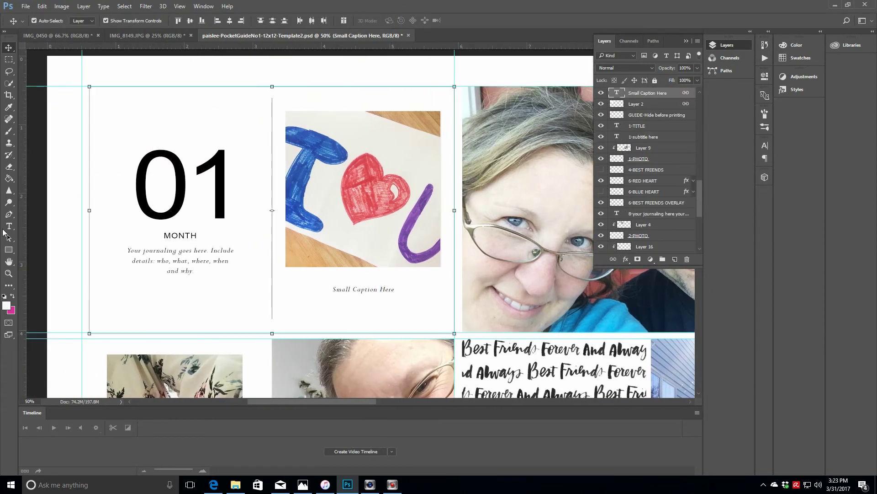
left_click(8, 226)
triple_click(394, 289)
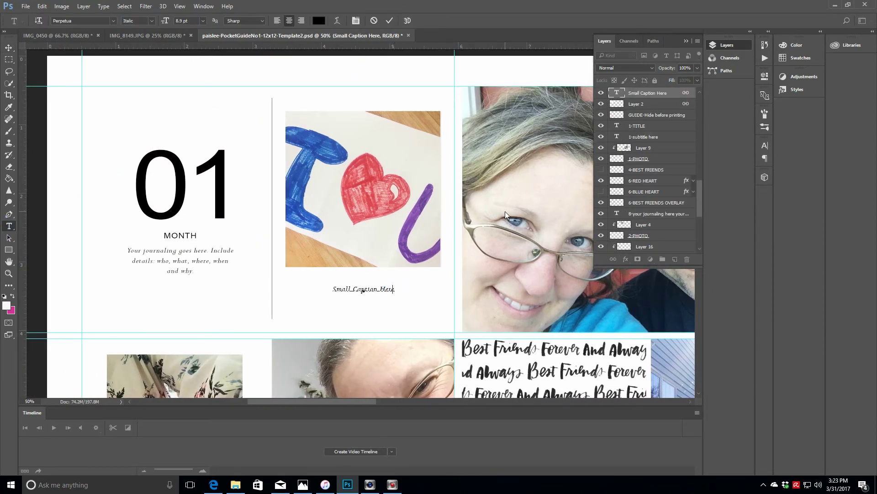
type("Small Ca")
type(" from Emberlynn!")
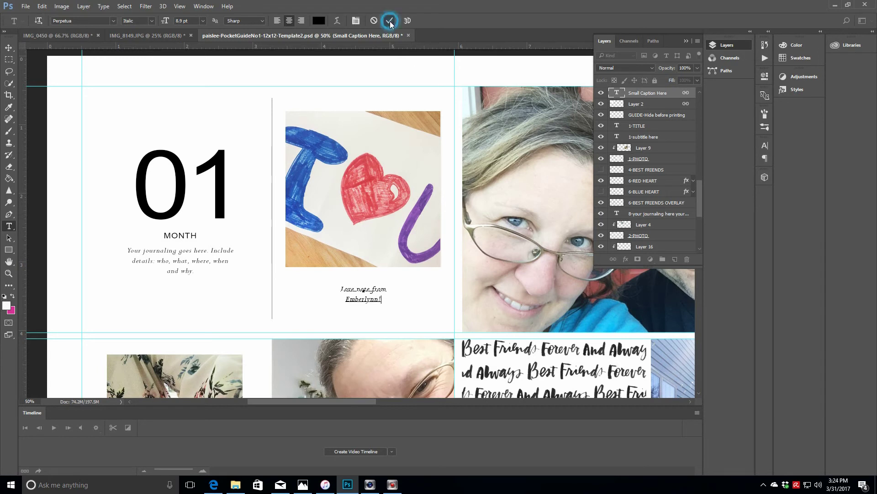
left_click(390, 22)
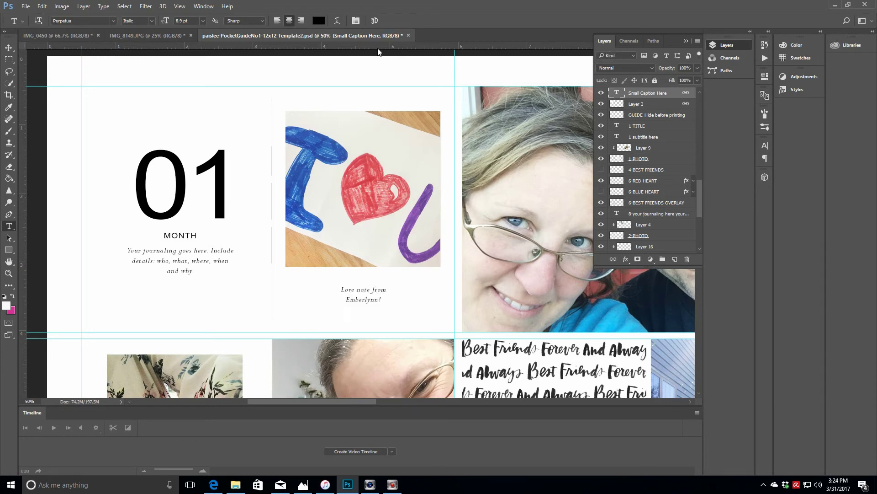
- Replace the placeholder journaling below MONTH with "So much going on this week, can you tell?"
left_click(200, 270)
left_click_drag(197, 271, 128, 248)
key("BackSpace")
type("So m")
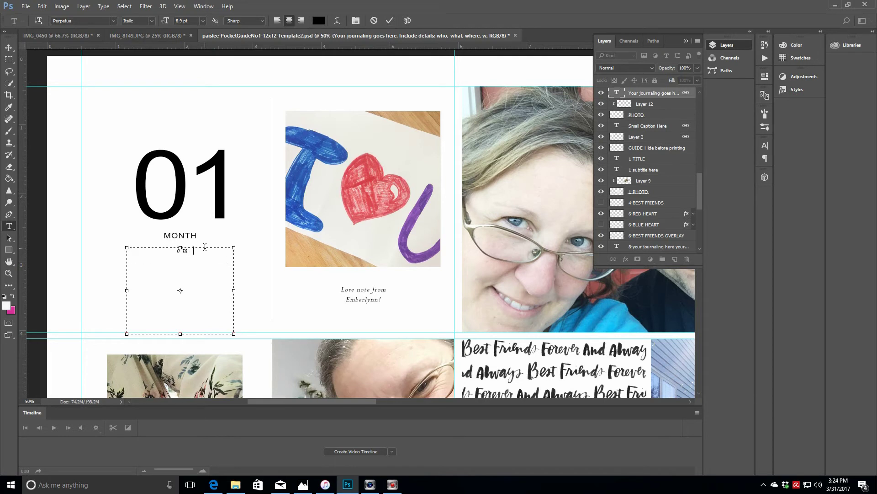
type("uch going on this week, can you tell?")
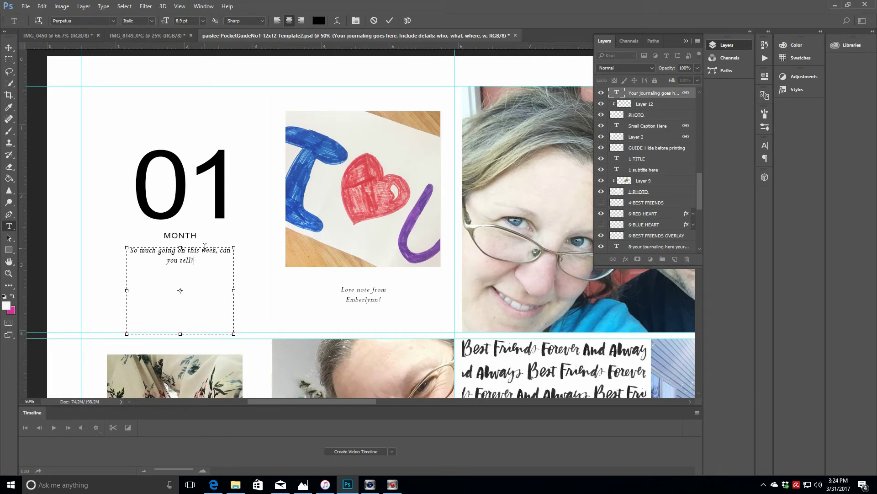
- Continue the journaling with one relative's business trip, another's big trouble, and "we had a lovely date day in Concord, and the weather was fantastic."
type("! Alan had a business trip, Natalie got in")
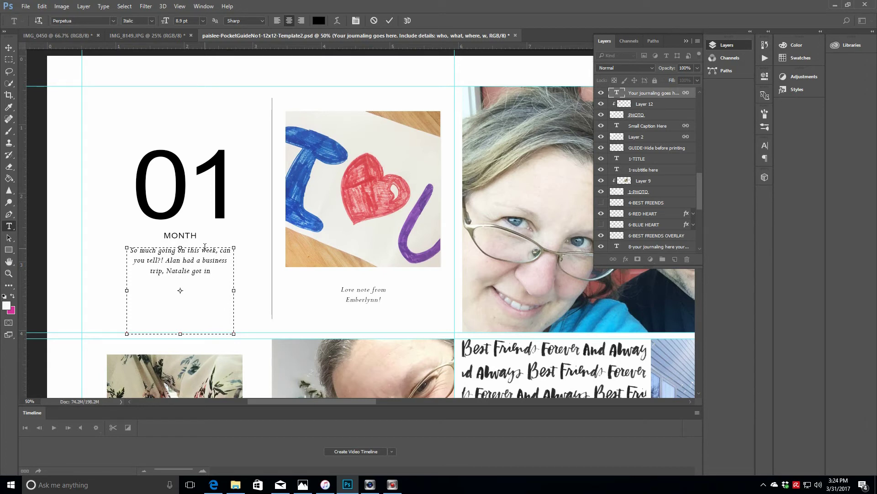
type(" big trouble, we")
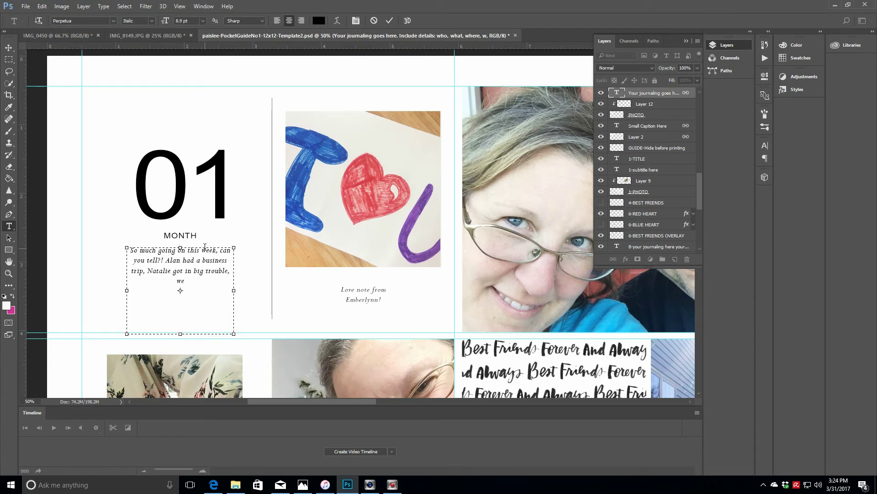
type(" had a lovely date day in Concord, ")
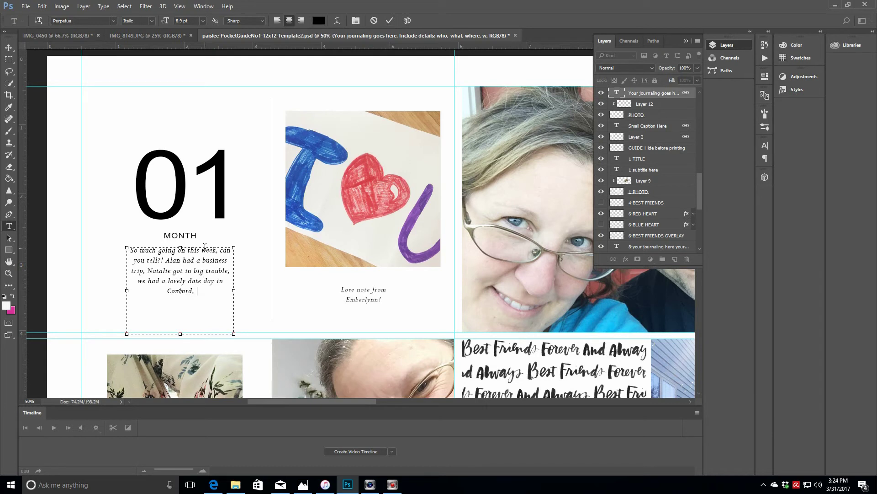
type("and the weather was")
type(" fantastic")
type(". ")
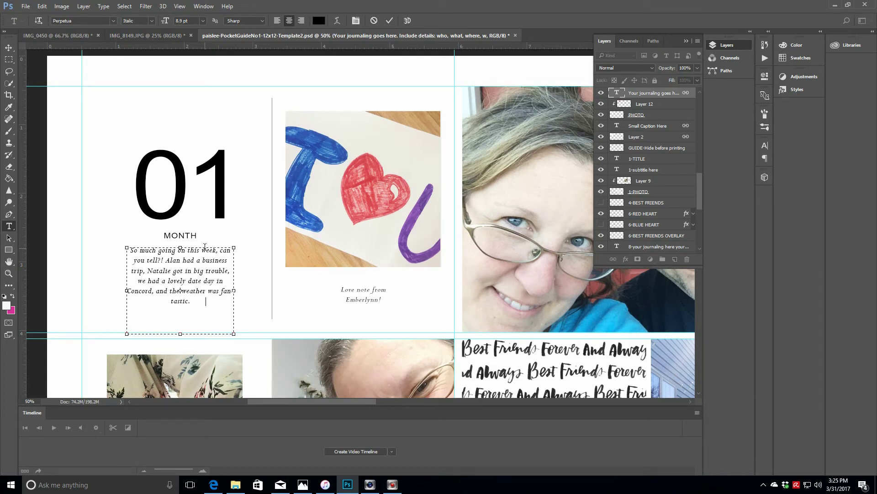
- End the journaling with "It doesn't get any better than this, I know!" and commit the text
type("It doesn't get any better than ")
type("this, I know!")
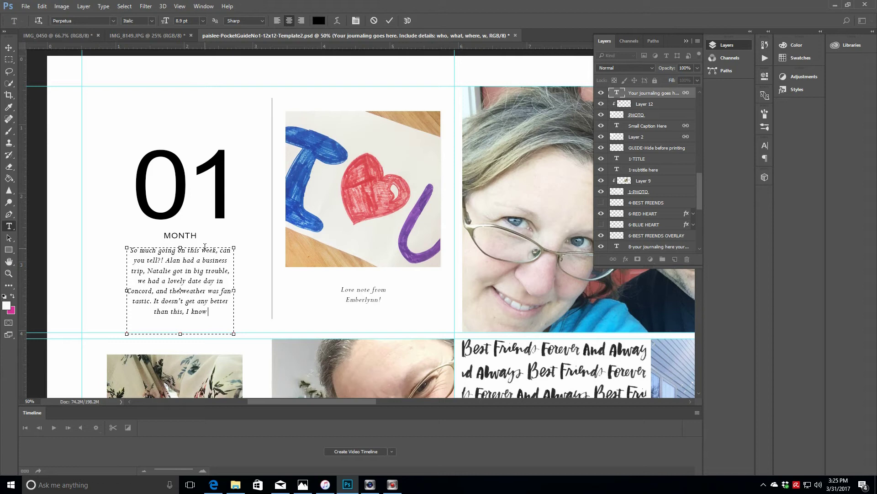
left_click(391, 21)
- Replace the MONTH text on the first card with "February"
left_click(187, 196)
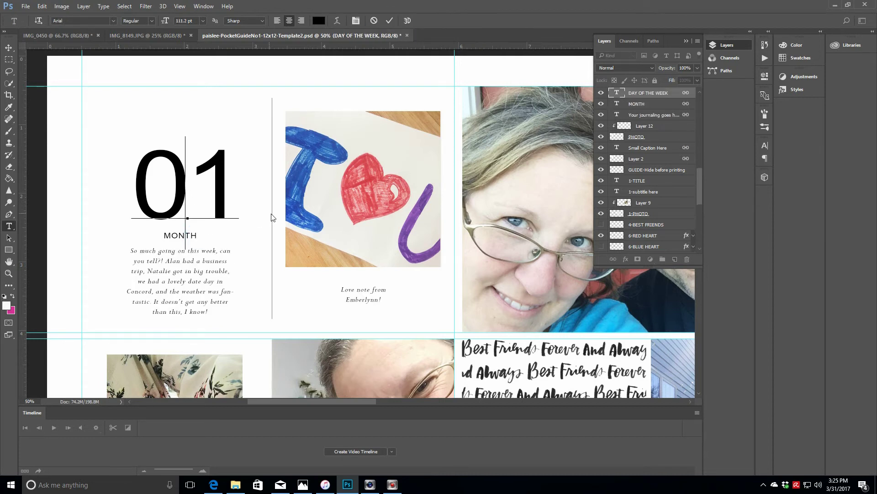
left_click(636, 108)
double_click(180, 235)
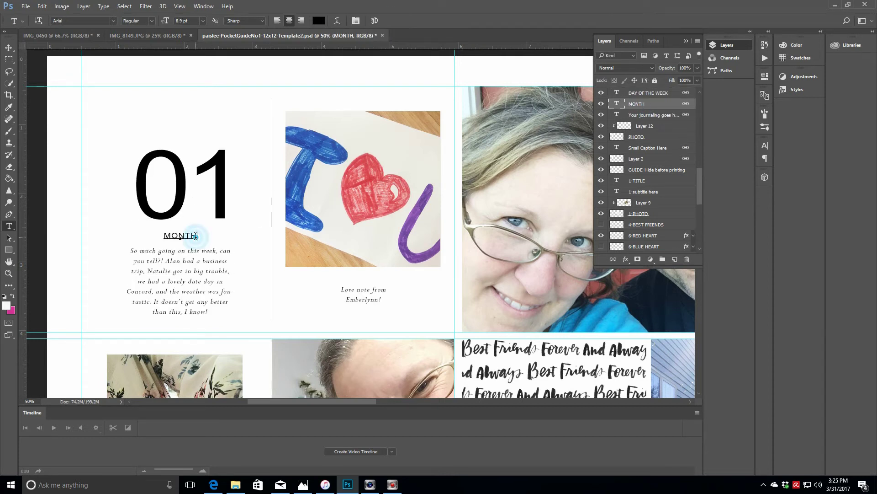
type("M")
type("February")
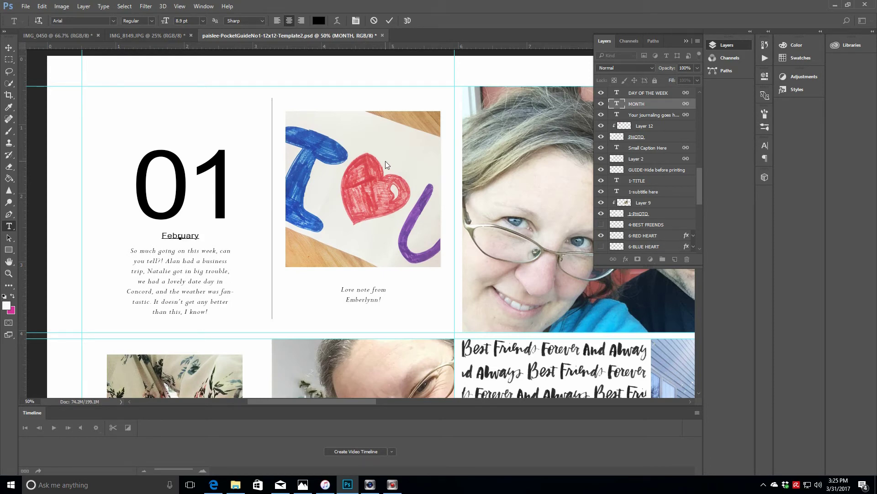
left_click(390, 21)
- Duplicate the DAY OF THE WEEK text layer under its default copy name
left_click(651, 95)
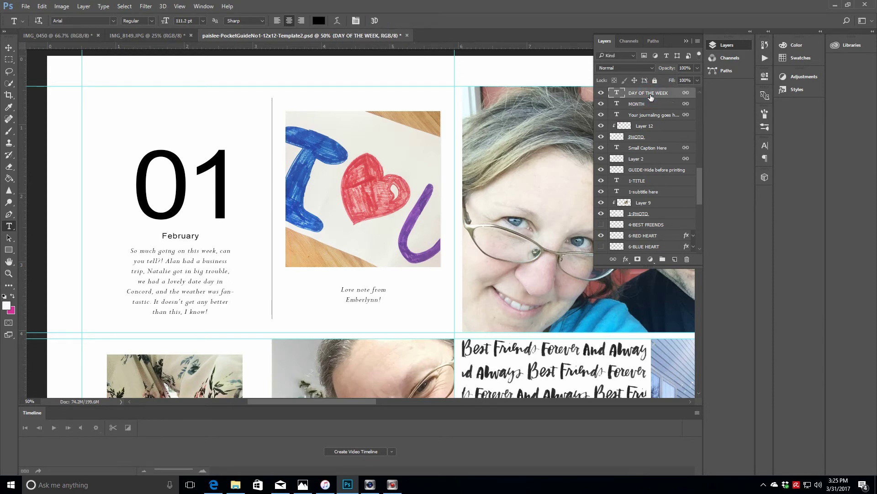
right_click(639, 92)
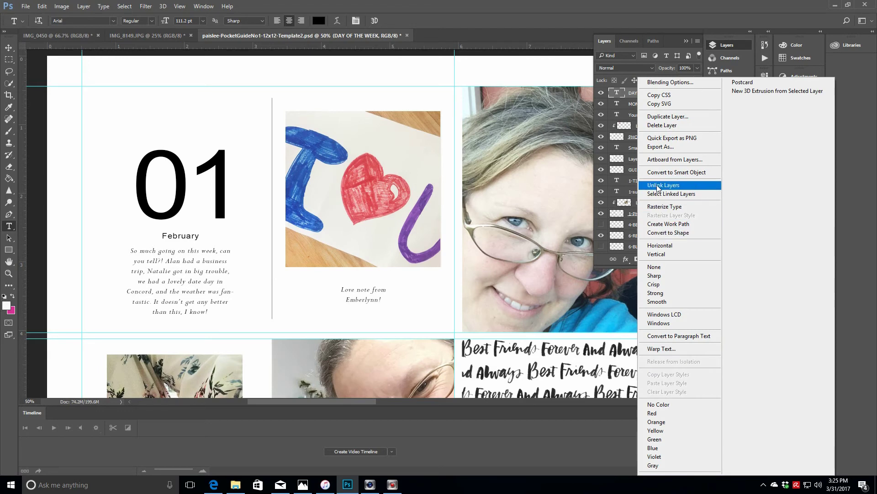
left_click(667, 116)
left_click(517, 146)
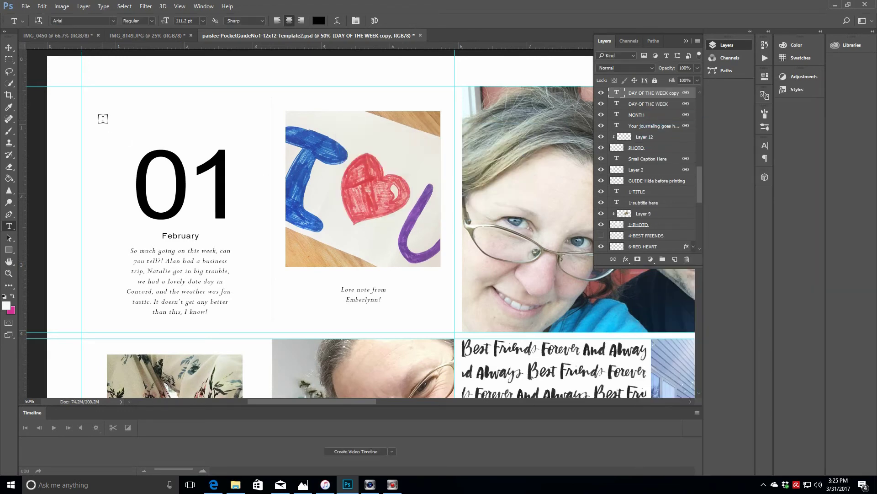
- Unlink both the DAY OF THE WEEK layer and its copy from the other linked layers
left_click(7, 47)
right_click(660, 94)
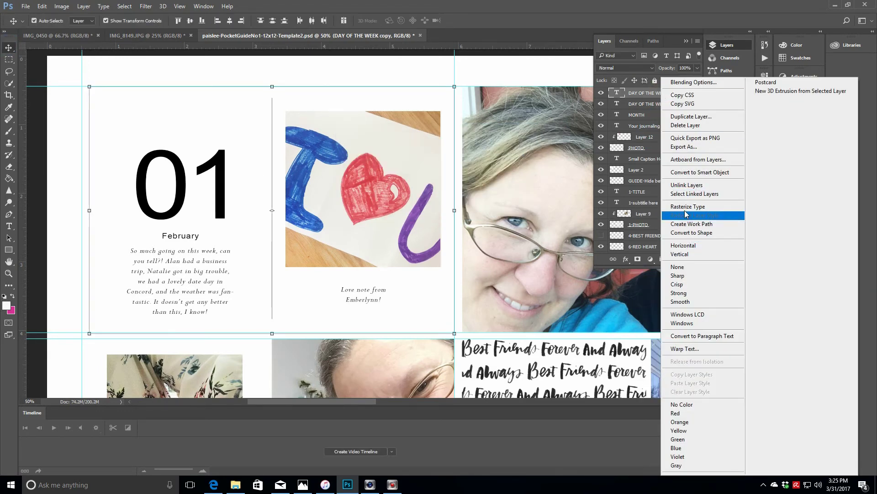
left_click(667, 187)
right_click(653, 104)
left_click(665, 188)
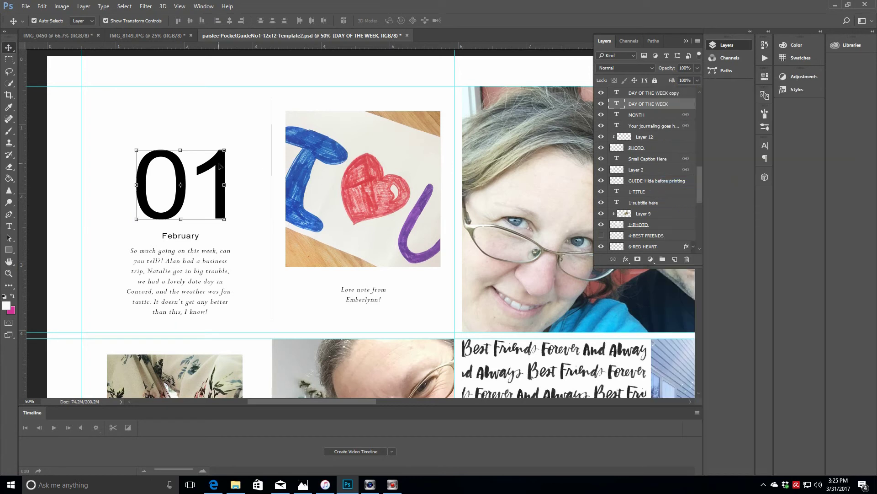
- Separate the two "01" numbers side by side above February and scale both down to 82.35 pt
mouse_move(219, 166)
left_mouse_down()
mouse_move(178, 166)
mouse_move(246, 162)
mouse_move(210, 174)
left_mouse_up()
left_click(666, 94, "shift")
left_click_drag(178, 212, 203, 211)
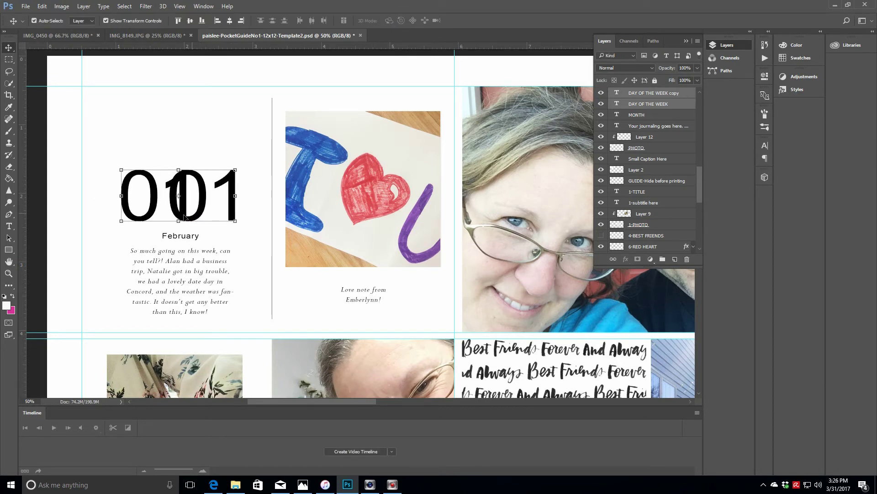
- Change the text of the DAY OF THE WEEK copy layer to "19-"
left_click(672, 93)
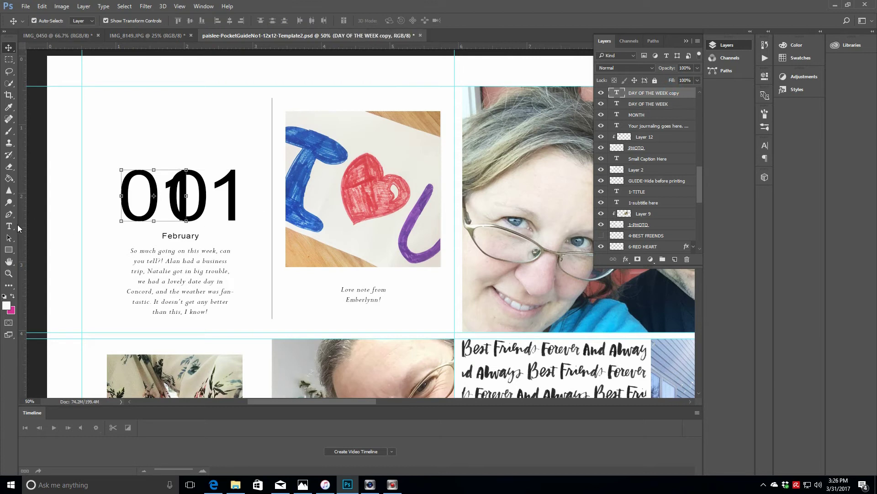
left_click(9, 225)
left_click(197, 182)
key("ctrl+a")
key("BackSpace")
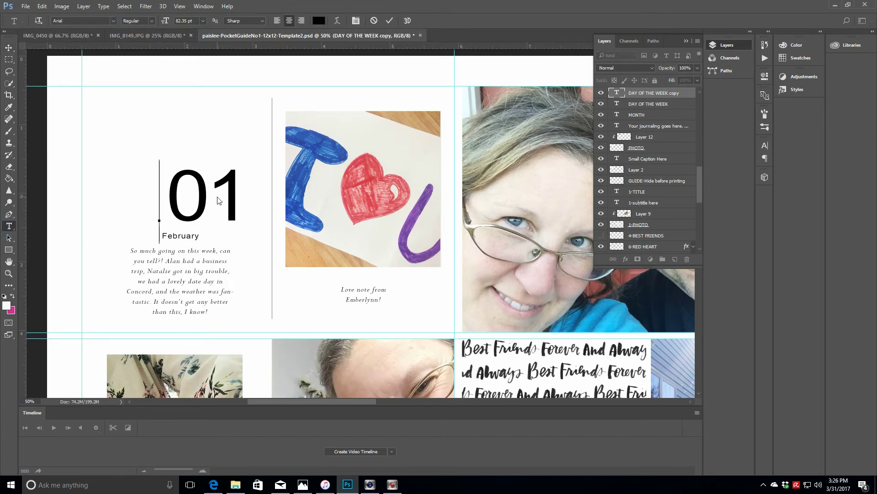
type("19")
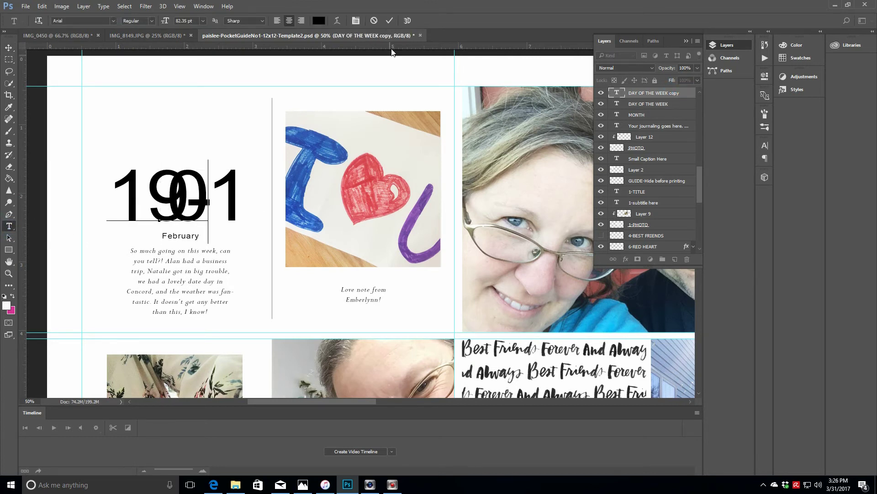
left_click(389, 21)
- Change the text of the original DAY OF THE WEEK layer to "25"
left_click(654, 104)
left_click(233, 194)
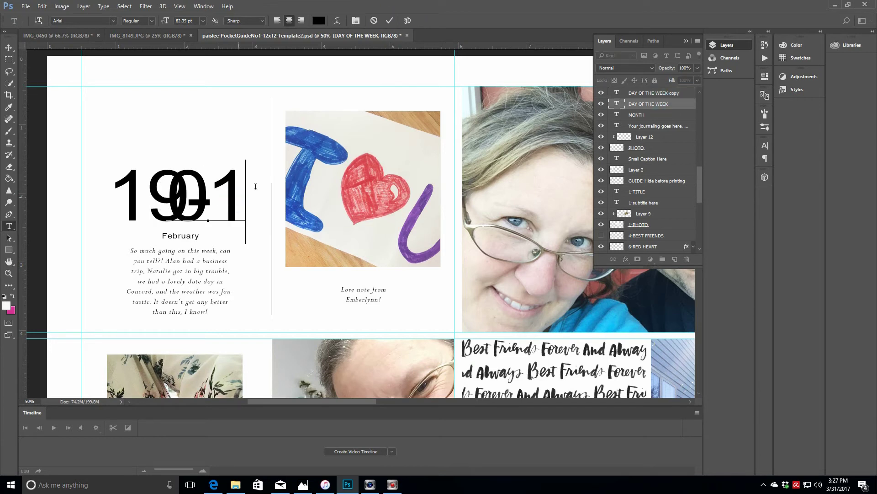
key("BackSpace")
key("BackSpace")
type("25")
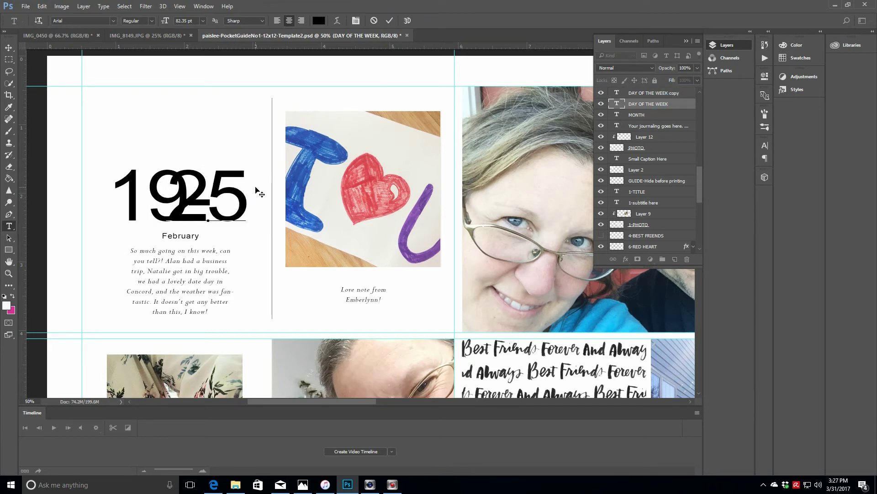
left_click(389, 21)
- Line up the two number texts to read "19-25" and move them together so they sit centred just above February
left_click(9, 48)
left_click_drag(235, 221, 277, 216)
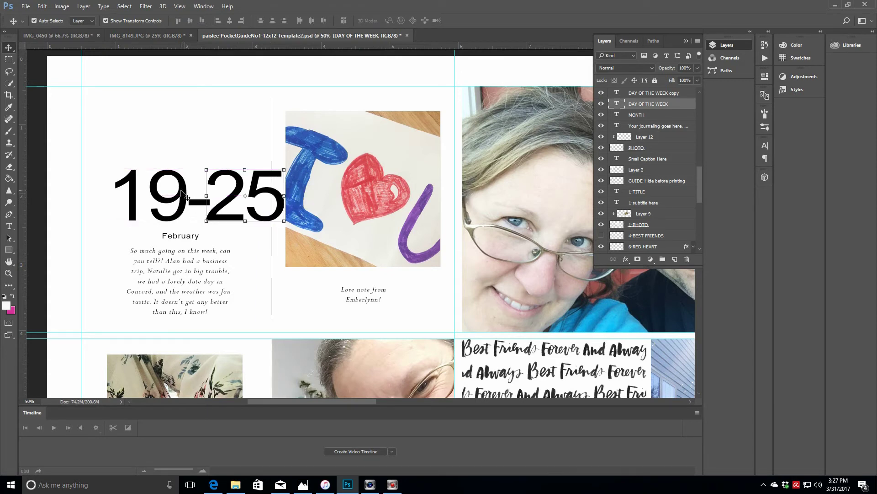
left_click_drag(183, 212, 178, 211)
left_click(649, 103, "shift")
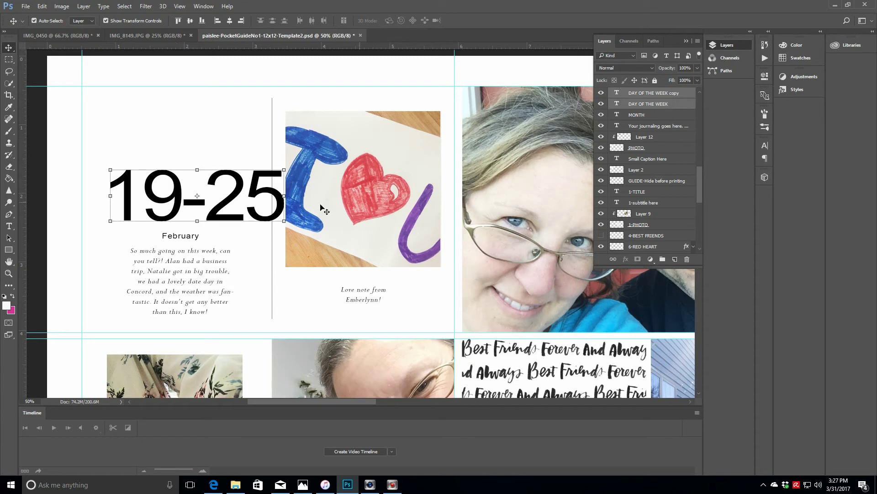
left_click_drag(254, 194, 234, 198)
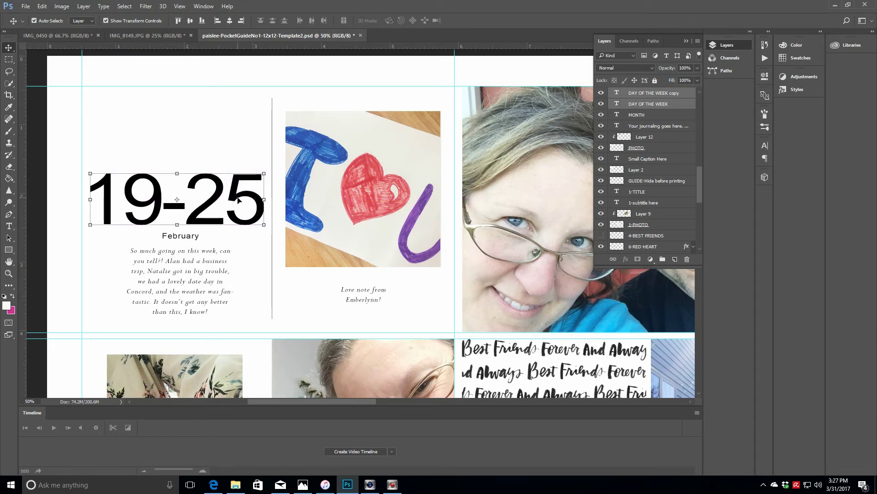
- Collapse the layer list and fit the whole two-page spread on screen for review
left_click(686, 41)
left_click(9, 273)
left_click(256, 21)
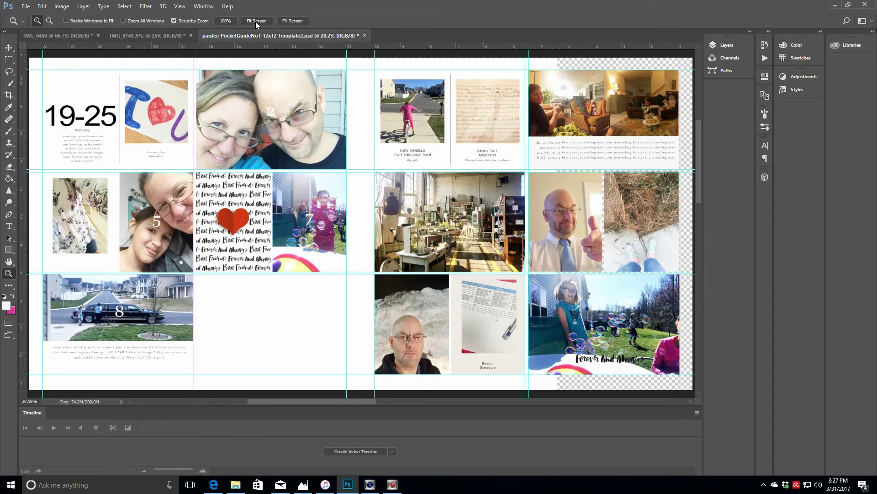
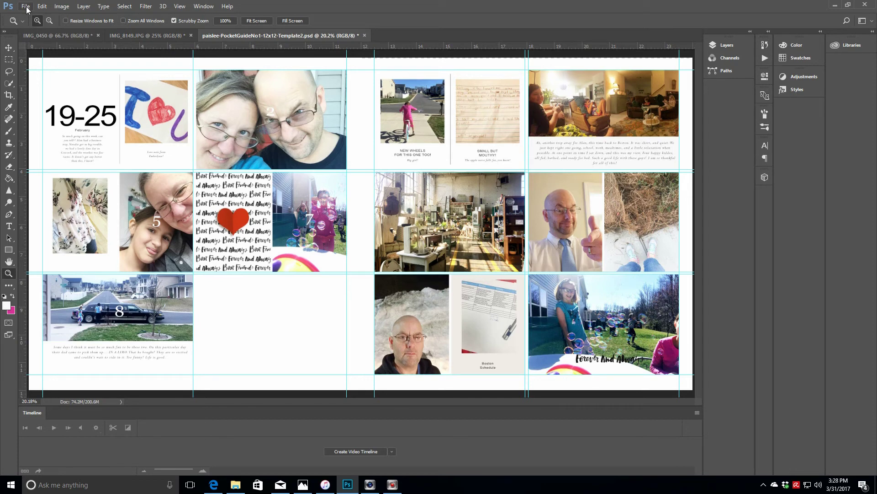
- Duplicate the text layer of the "NEW WHEELS FOR THIS ONE TOO!" caption
left_click(9, 47)
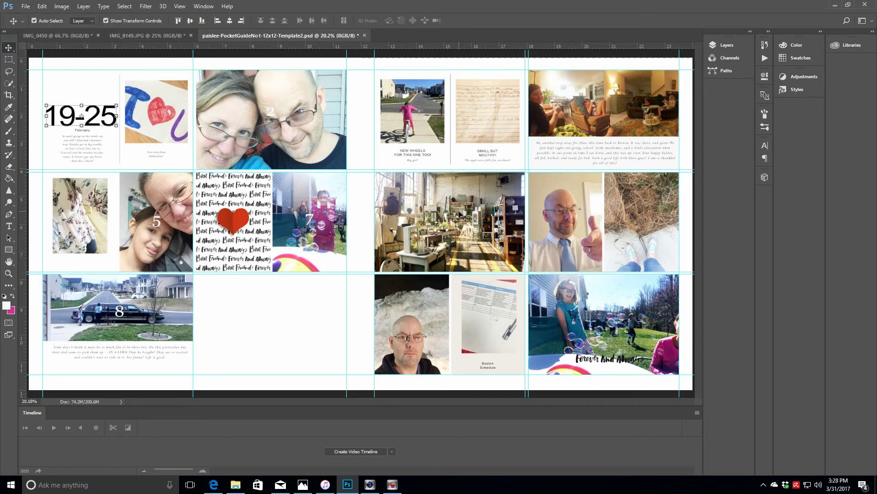
left_click(417, 153)
left_click(728, 45)
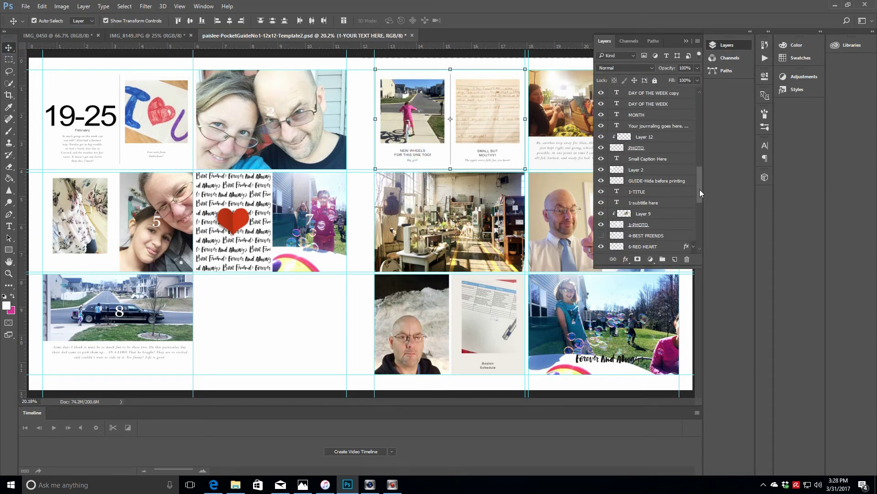
left_click(698, 103)
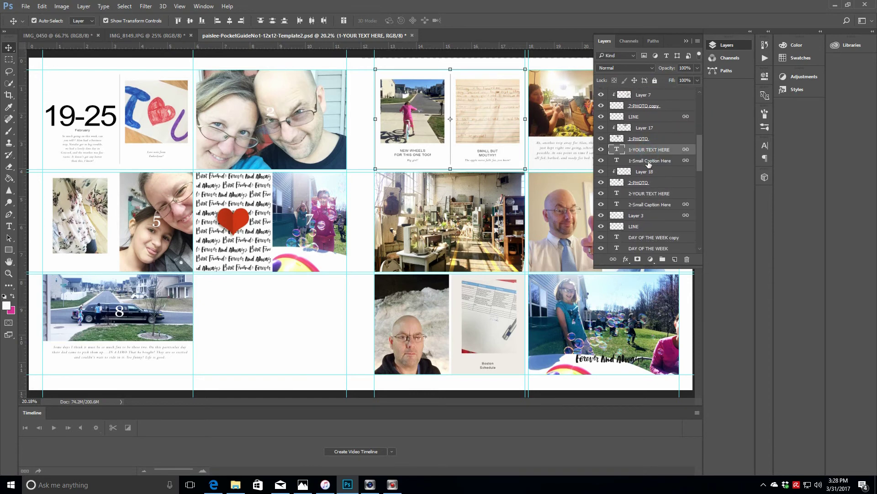
right_click(649, 150)
right_click(653, 155)
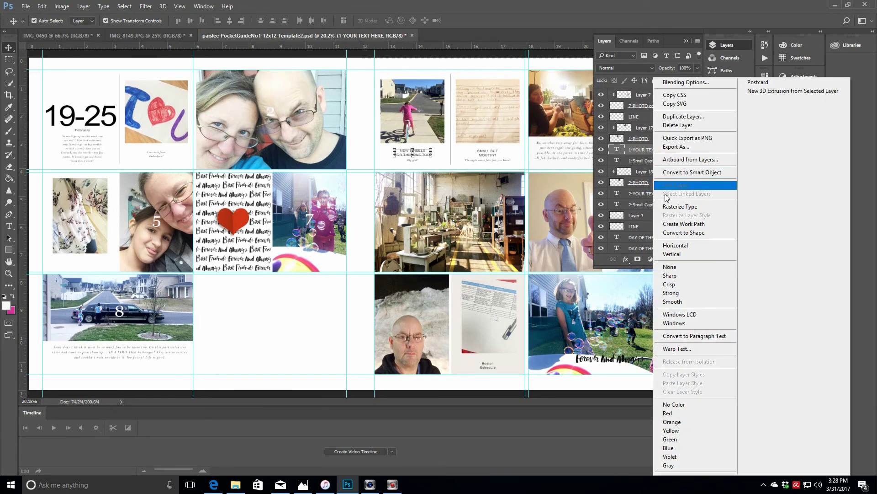
left_click(676, 119)
key("Return")
- Bring the duplicated caption to the top of the layer stack and place it beneath the floral blouse photo
left_click_drag(700, 162, 699, 145)
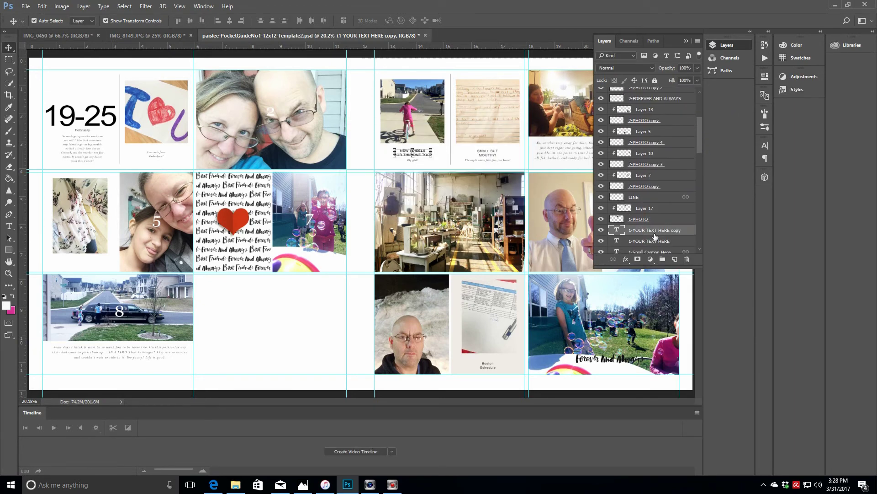
left_click_drag(654, 230, 659, 102)
left_click_drag(700, 150, 699, 126)
left_click_drag(664, 217, 669, 94)
left_click_drag(424, 155, 91, 264)
left_click(9, 226)
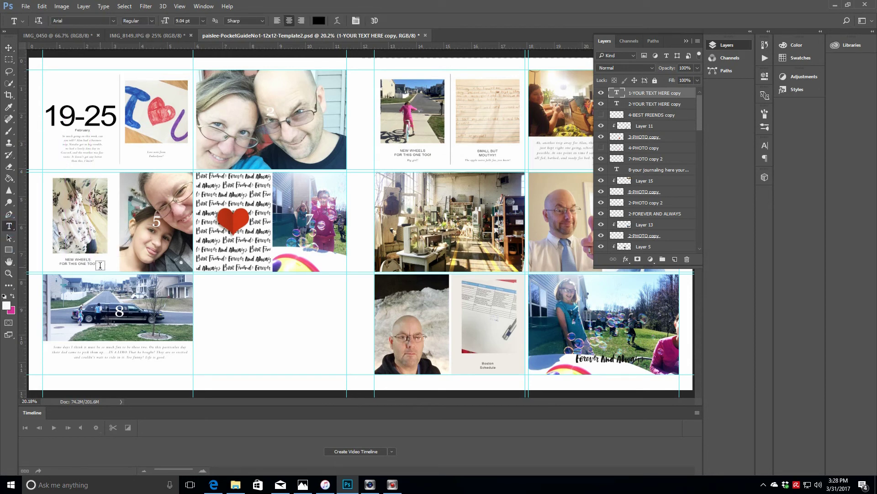
left_click(96, 264)
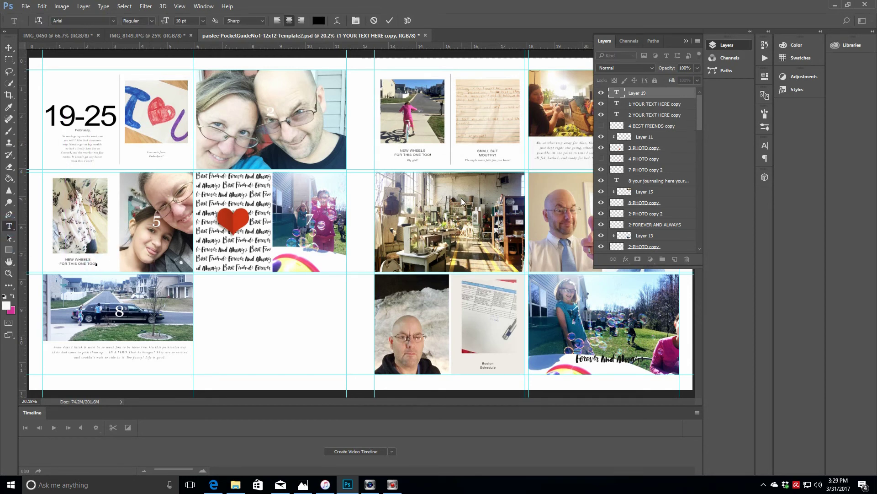
left_click(373, 21)
- Replace the caption under the blouse photo with "NEW CLOTHES" and "FROM TARGET THIS WEEK" on two lines
left_click(9, 273)
left_click_drag(75, 264, 264, 362)
left_click_drag(309, 402, 268, 402)
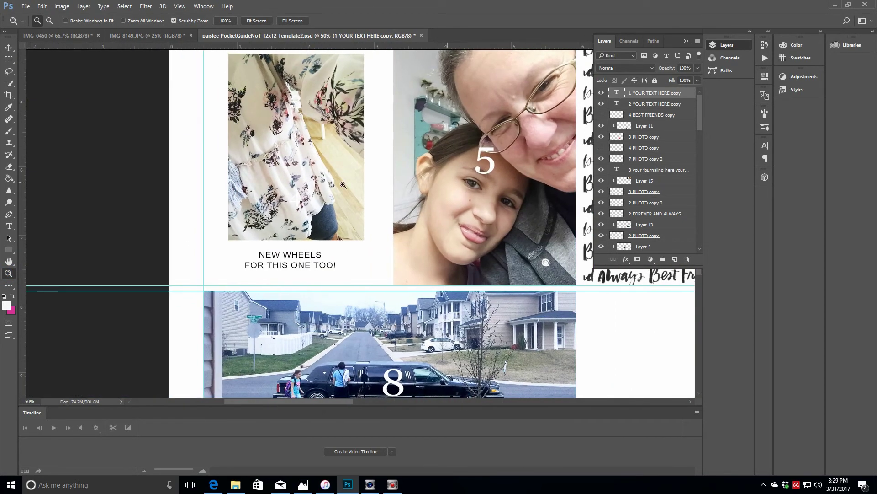
left_click(9, 226)
left_click(335, 265)
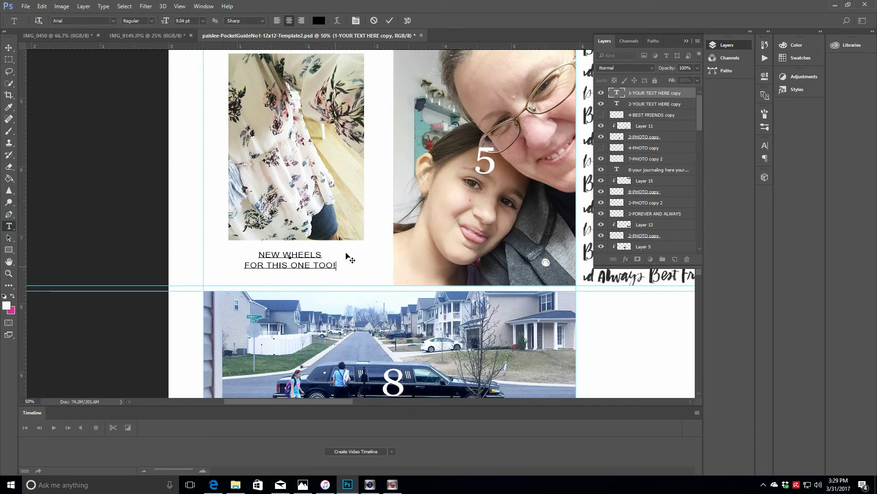
key("ctrl+a")
type("NEW CLOTHES")
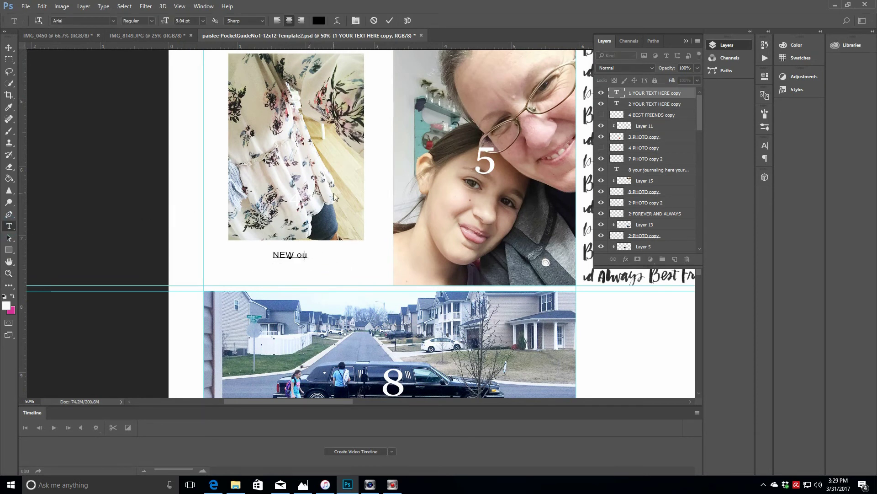
key("Return")
type("FROM TARGET")
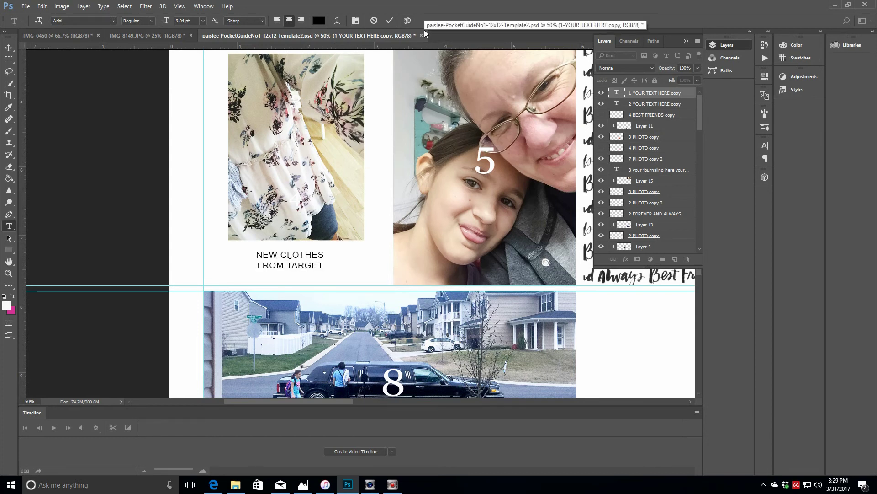
type(" THIS WEEK")
left_click(389, 20)
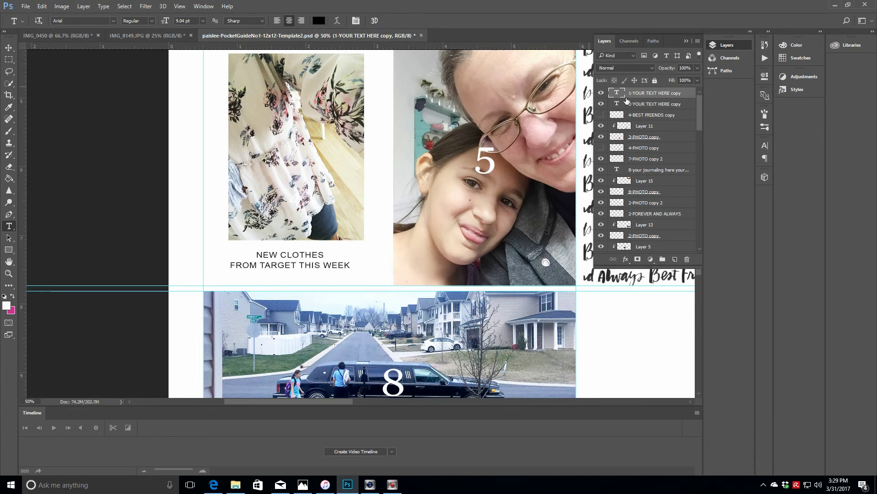
- Hide the "GUIDE-Hide before printing" layer, fit the whole spread on screen and collapse the layer list
left_click_drag(698, 98, 700, 169)
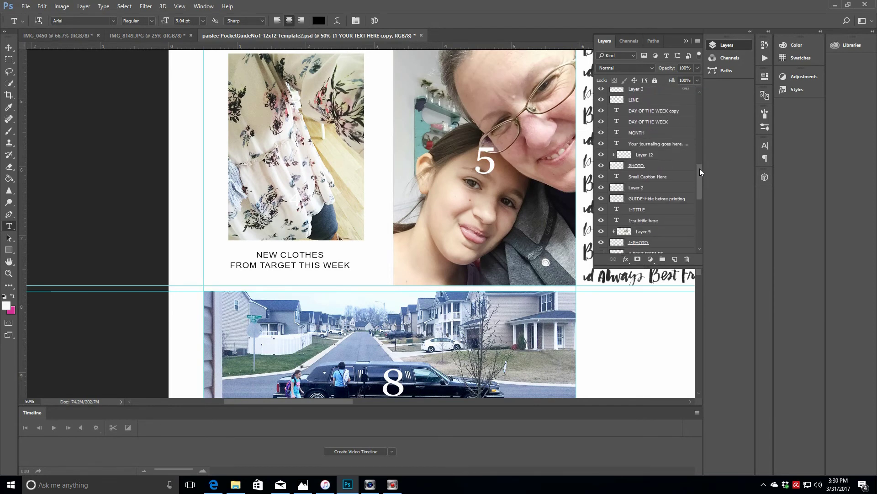
left_click(602, 198)
left_click(8, 272)
left_click(256, 21)
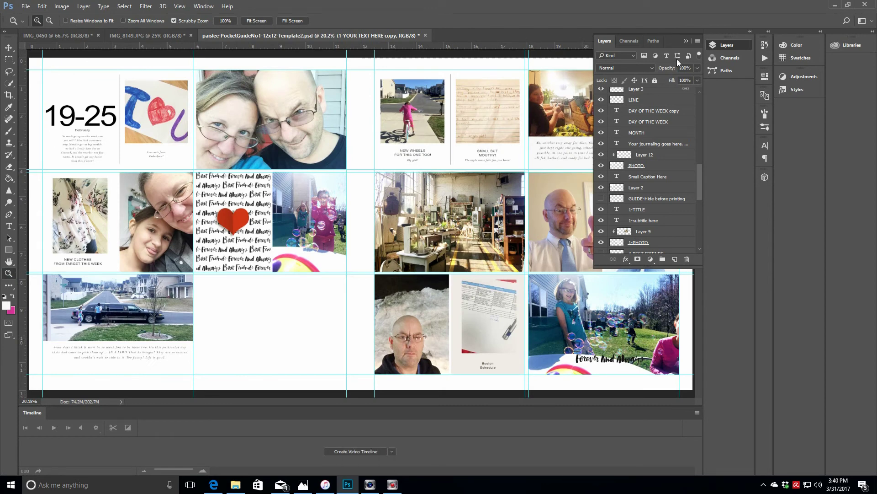
left_click(686, 41)
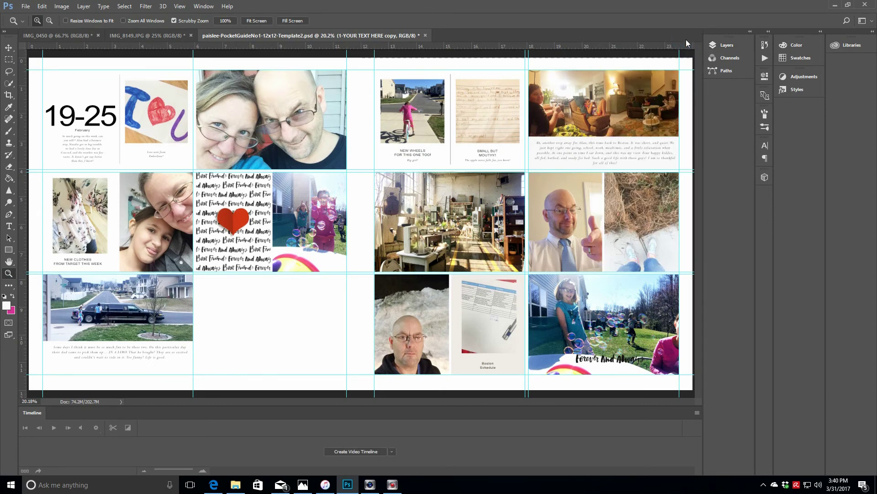
left_click(26, 8)
left_click(32, 24)
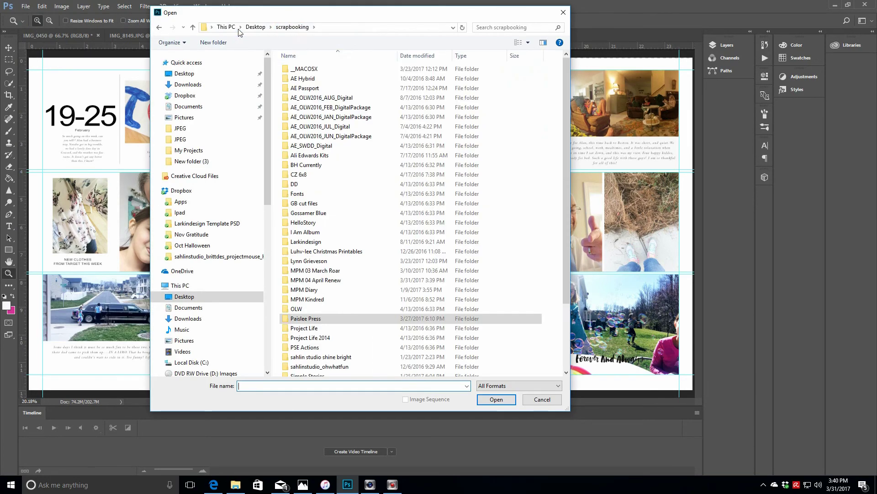
double_click(332, 281)
left_click_drag(378, 20, 629, 40)
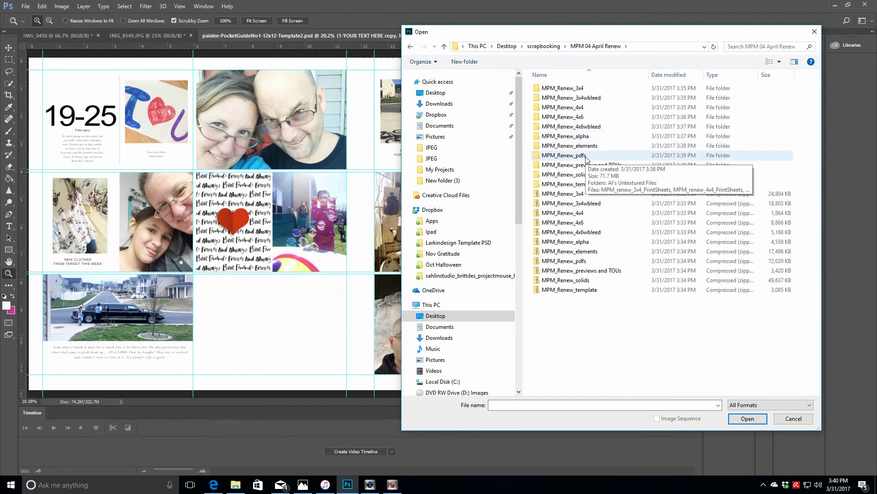
double_click(591, 117)
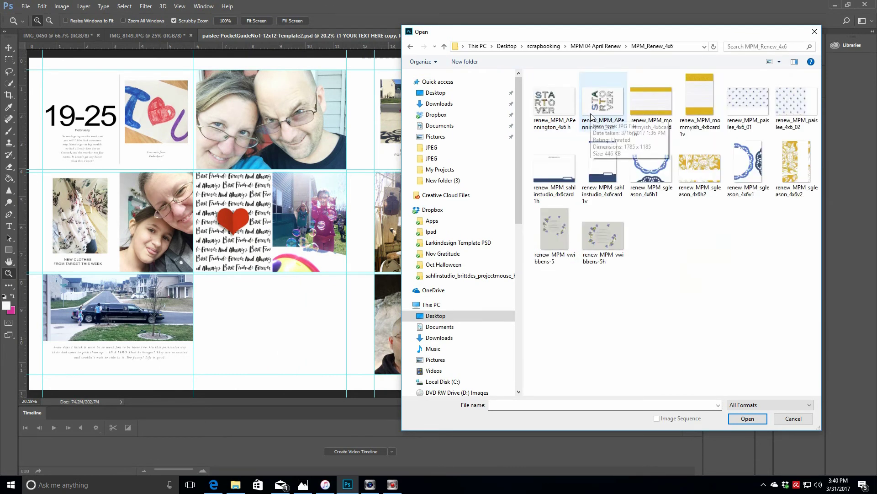
left_click(703, 167)
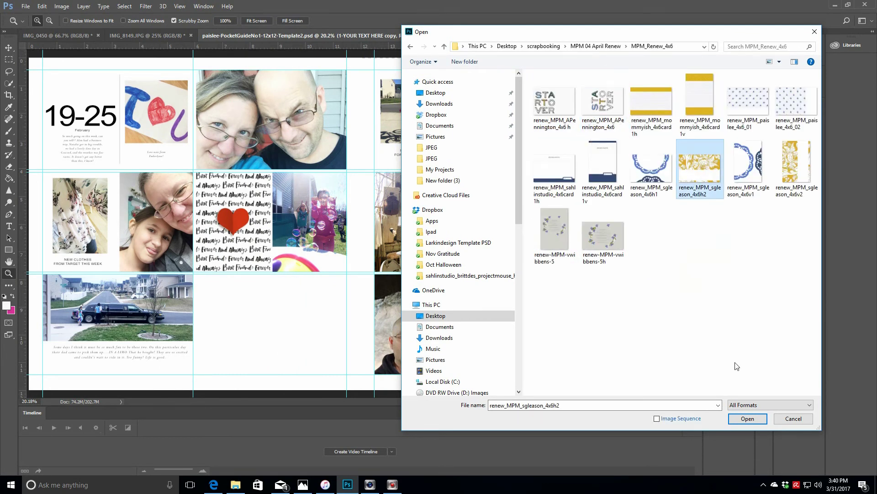
left_click(741, 422)
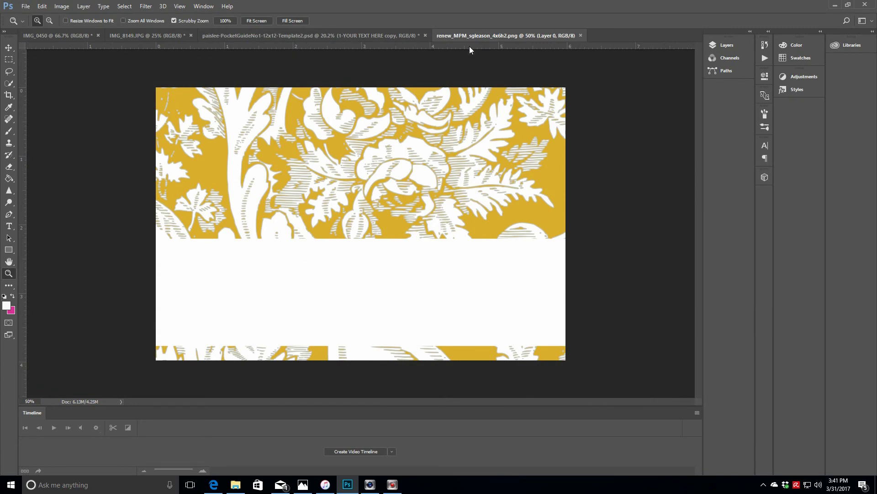
- Paste the yellow floral card into the template as the top layer and move it over the empty lower pocket
left_click(318, 36)
left_click(726, 44)
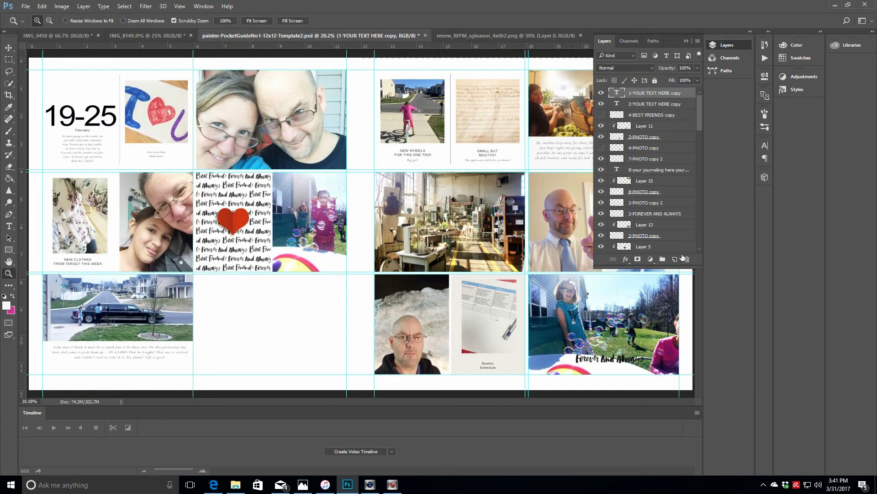
key("ctrl+v")
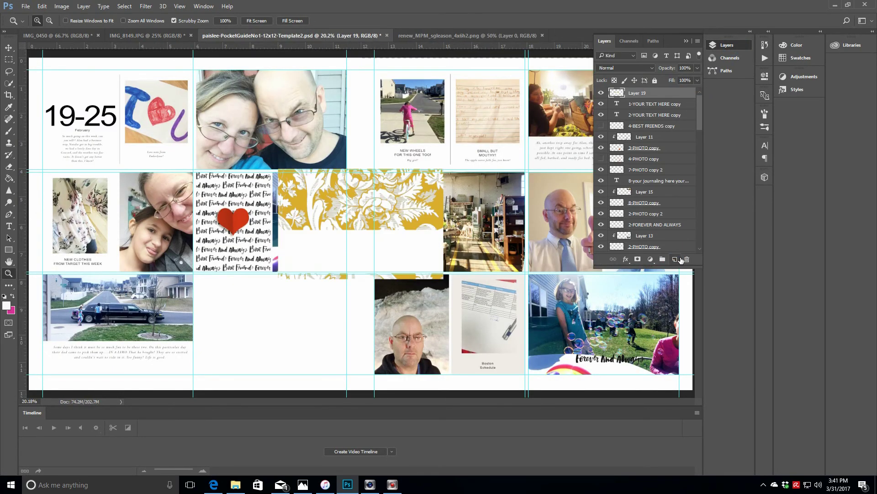
key("v")
left_click_drag(323, 193, 234, 292)
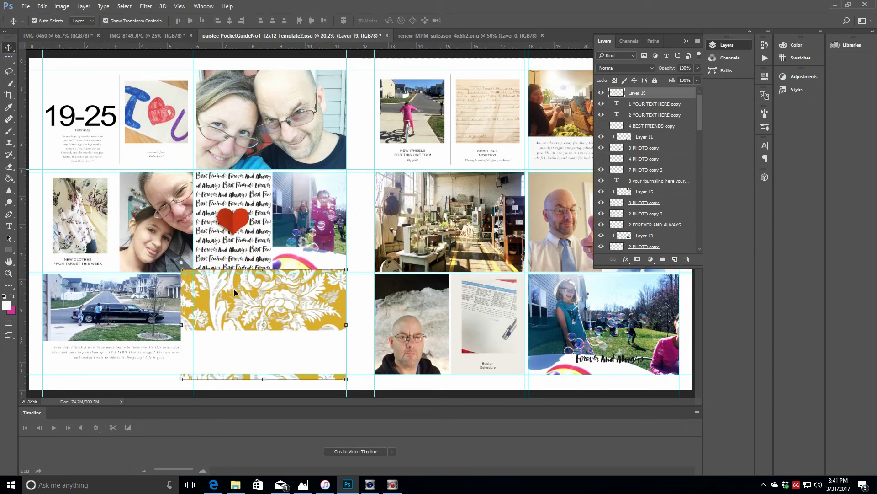
- Scale the floral card proportionally to about 91.4% so it fits the empty 4x6 pocket
left_click_drag(180, 269, 190, 274)
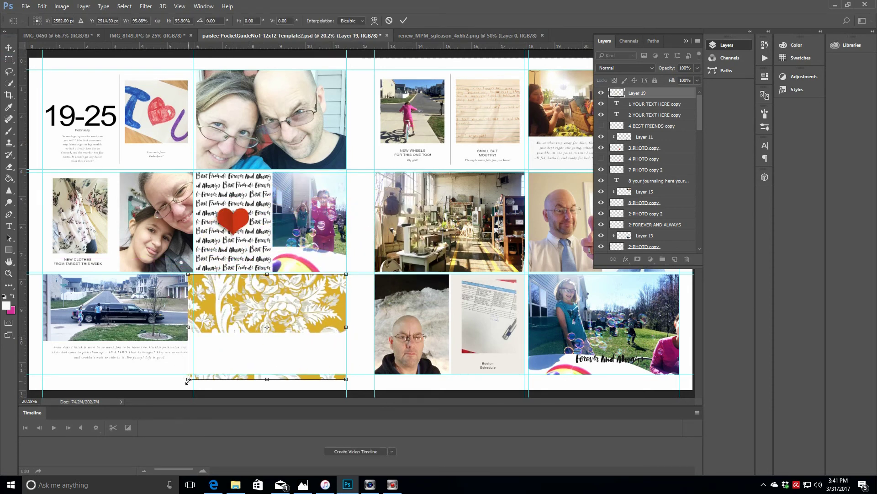
left_click_drag(192, 376, 198, 372)
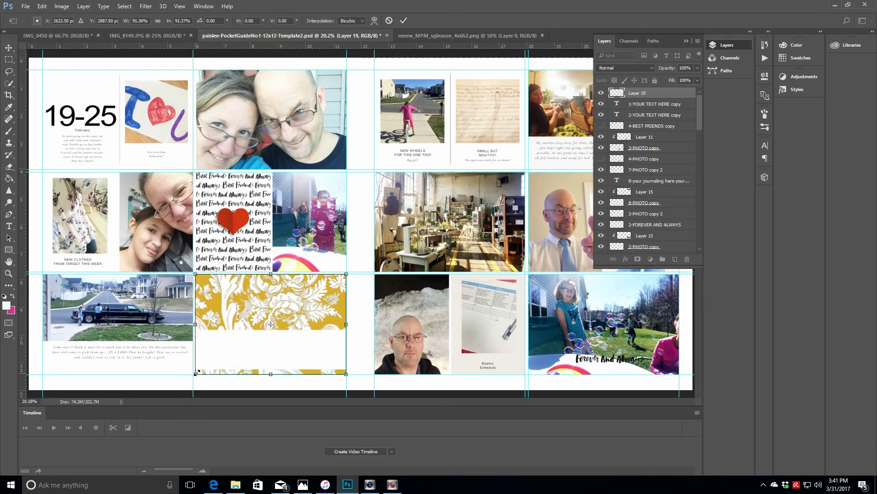
left_click(402, 20)
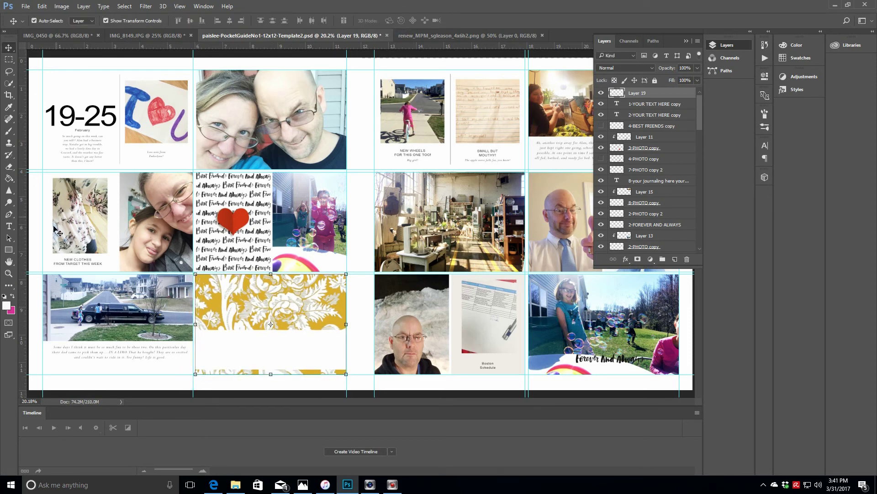
- Add a vertical guide along the left edge of the yellow floral card
left_click(8, 273)
left_click(199, 334)
left_click(199, 334)
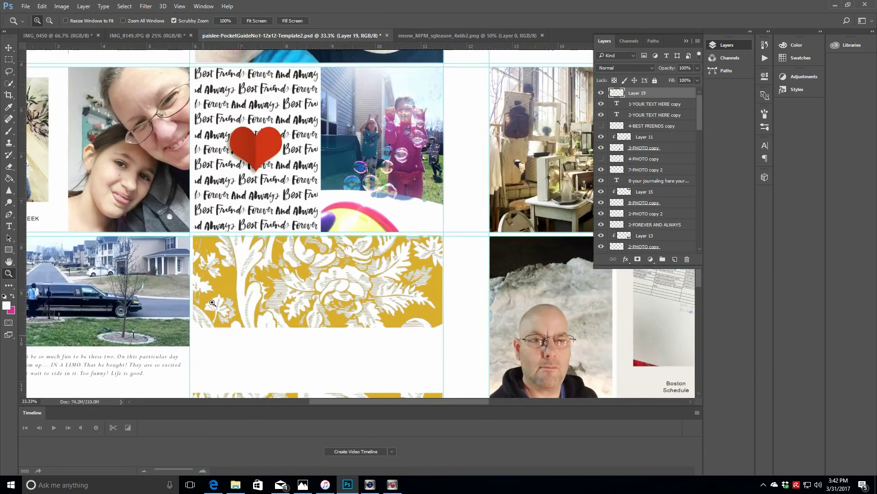
scroll(213, 302, "down", 2)
left_click(189, 283)
left_click(11, 50)
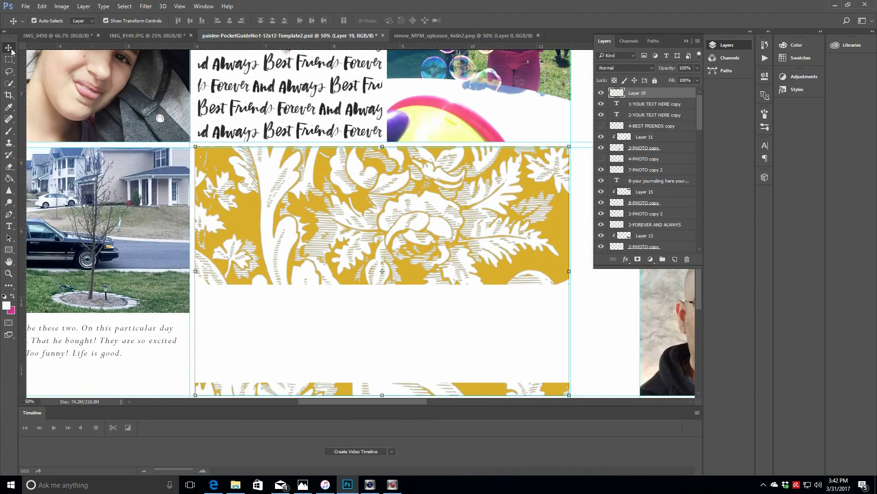
scroll(32, 92, "down", 1)
left_click_drag(23, 90, 195, 99)
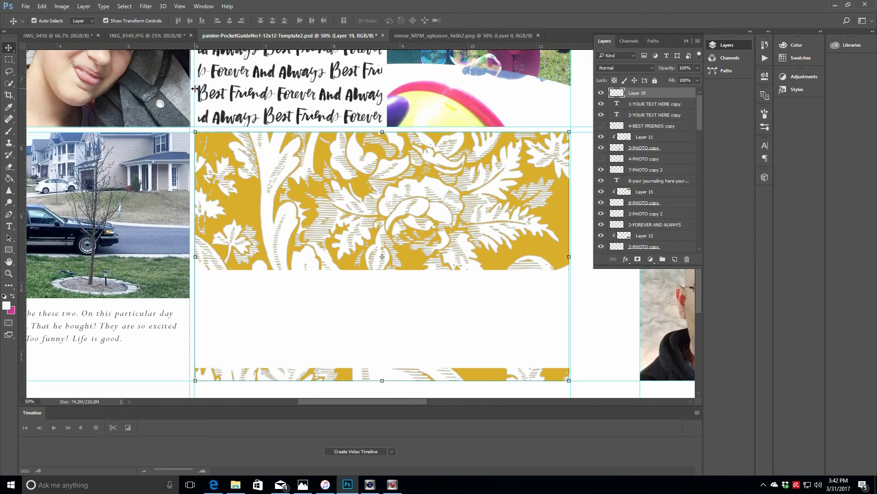
- Nudge the floral card and adjust its upper and right edges to meet the pocket guides
left_click(411, 233)
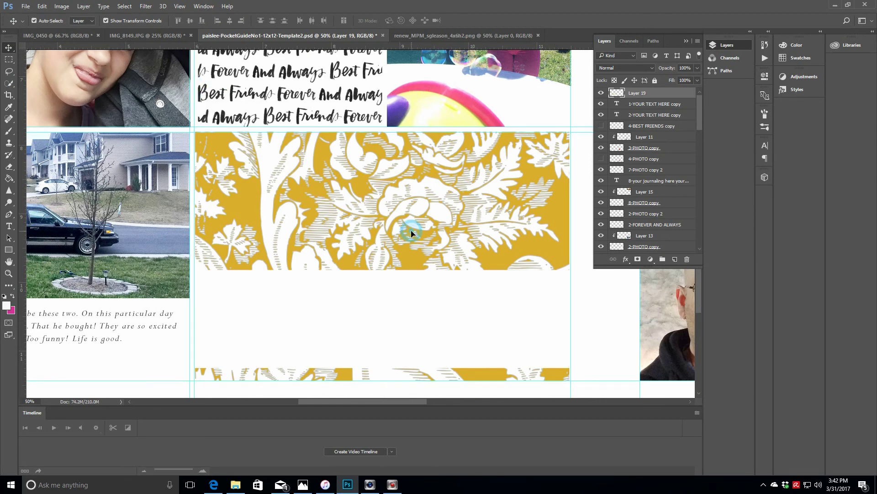
left_click_drag(413, 230, 412, 233)
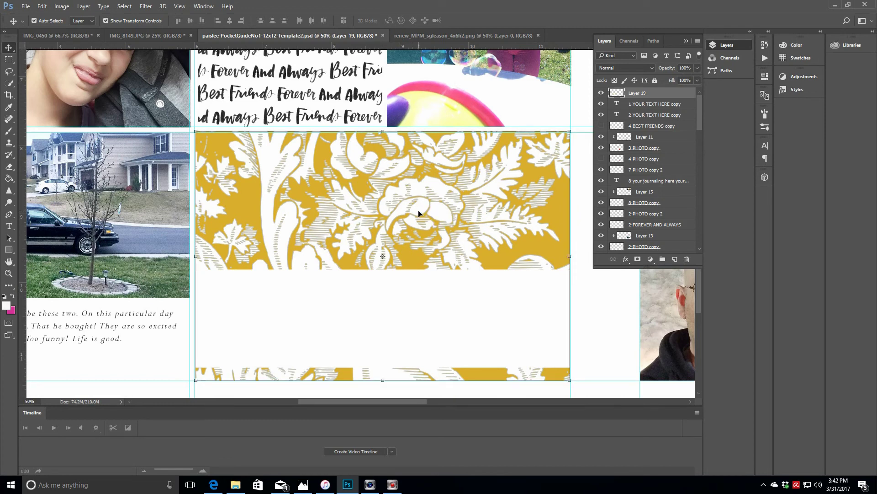
left_click(382, 132)
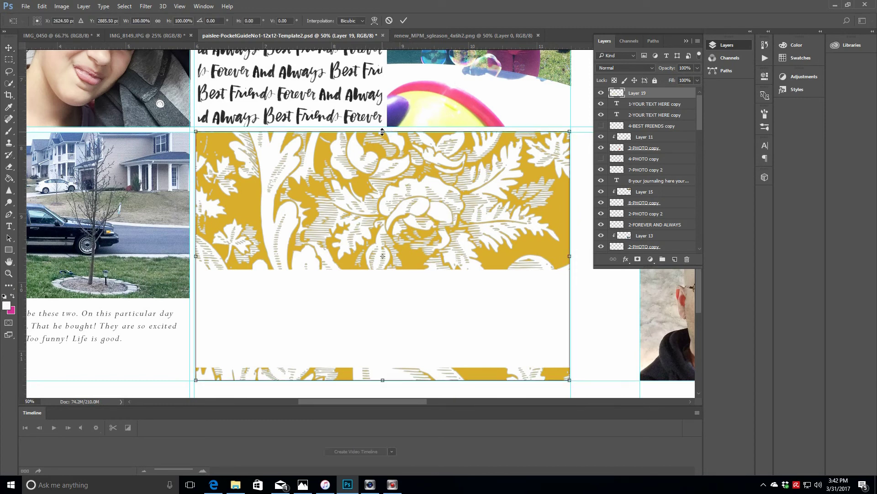
left_click_drag(383, 132, 383, 133)
left_click(569, 257)
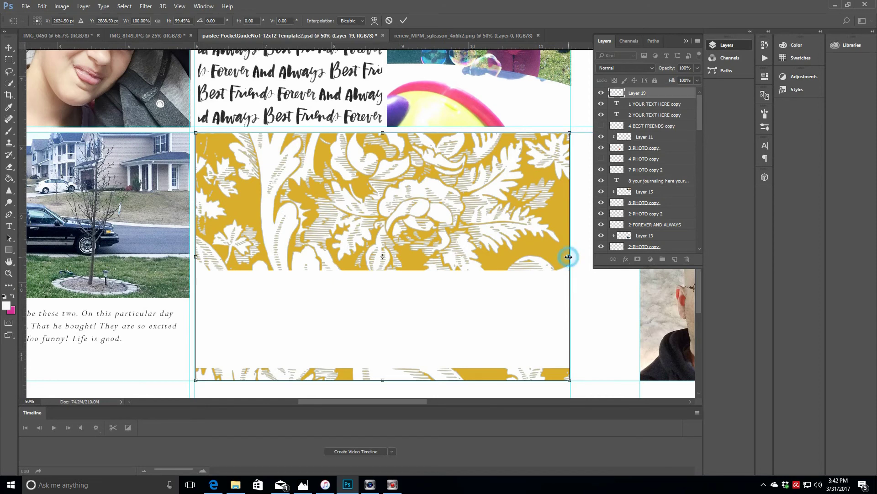
left_click_drag(570, 256, 571, 257)
left_click(404, 21)
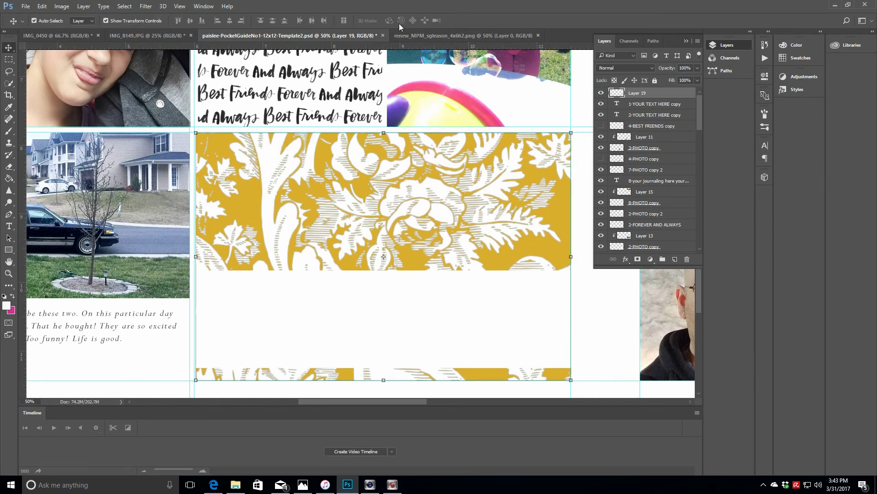
- Open the beige solid paper renew_MPM_APennington_Solids (8) from the MPM_Renew_solids folder
key("z")
left_click(252, 21)
left_click(25, 6)
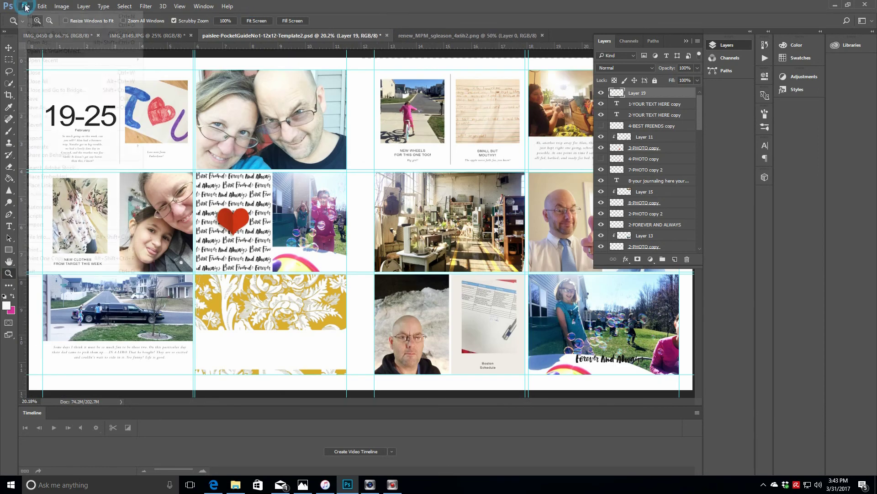
left_click(52, 26)
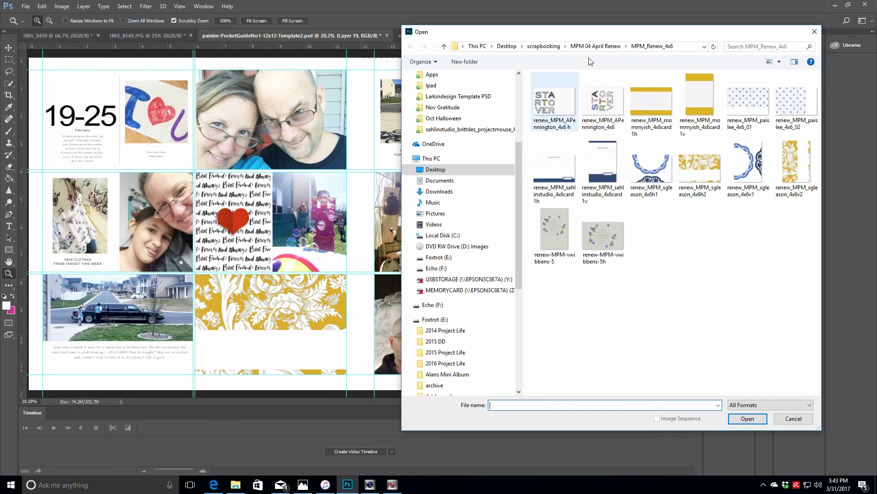
left_click(597, 46)
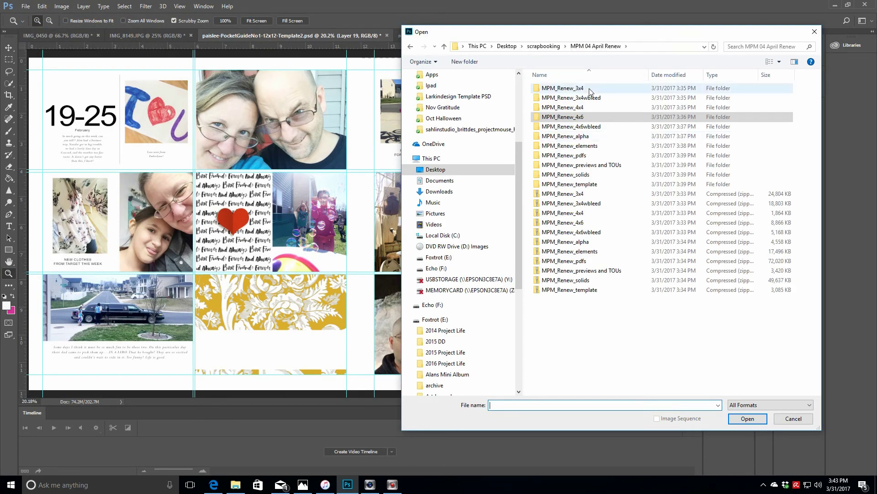
double_click(587, 177)
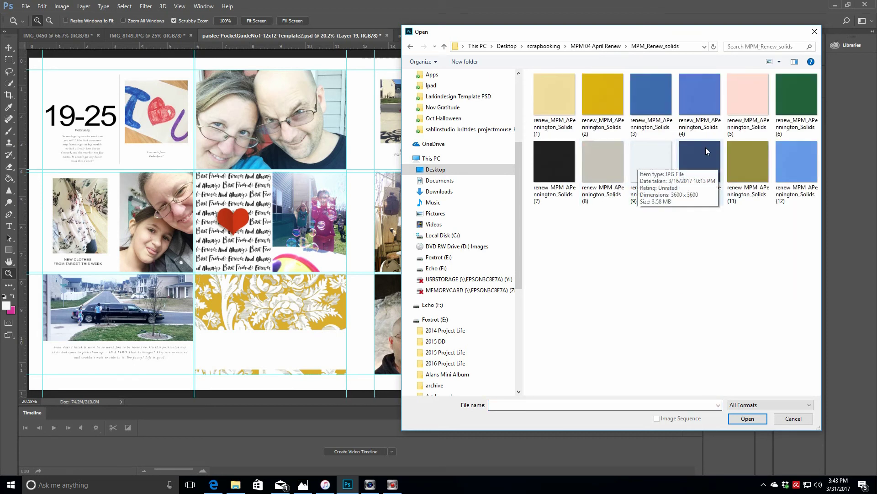
left_click(748, 98)
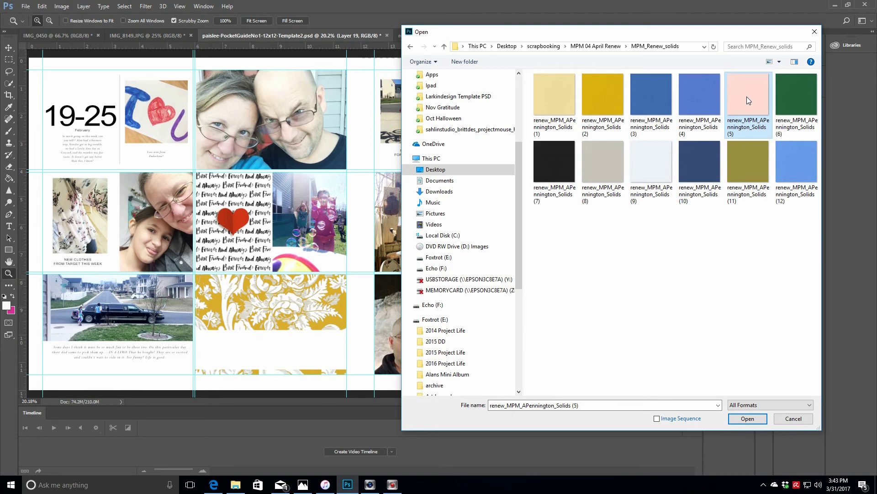
left_click(598, 166)
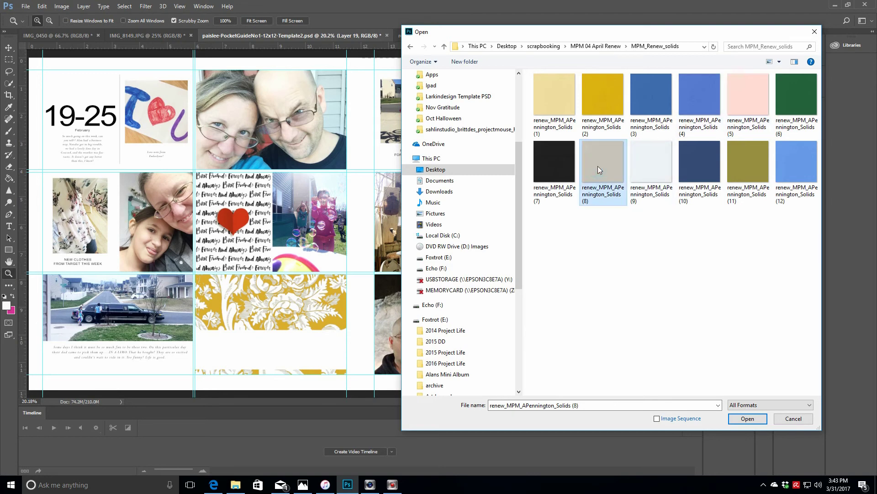
left_click(747, 418)
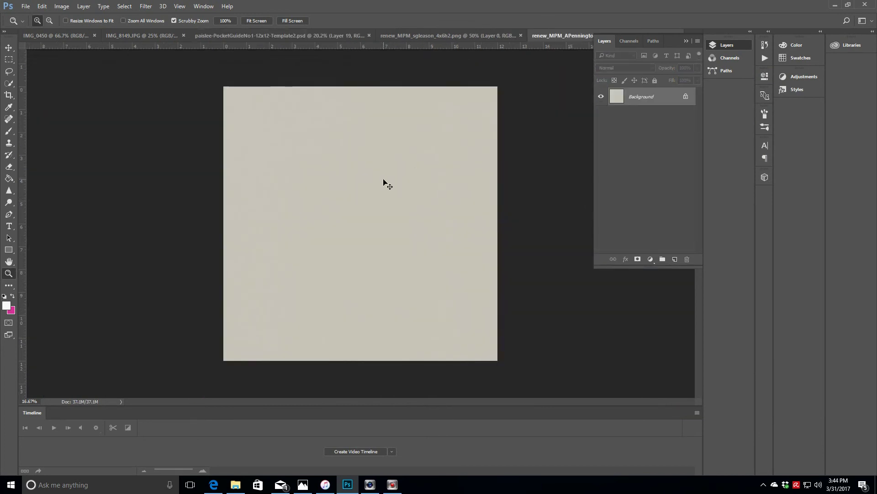
- Scale both white page backgrounds, Layer 0 and Layer 0 copy, together to about 97% in the pocket template
left_click(280, 35)
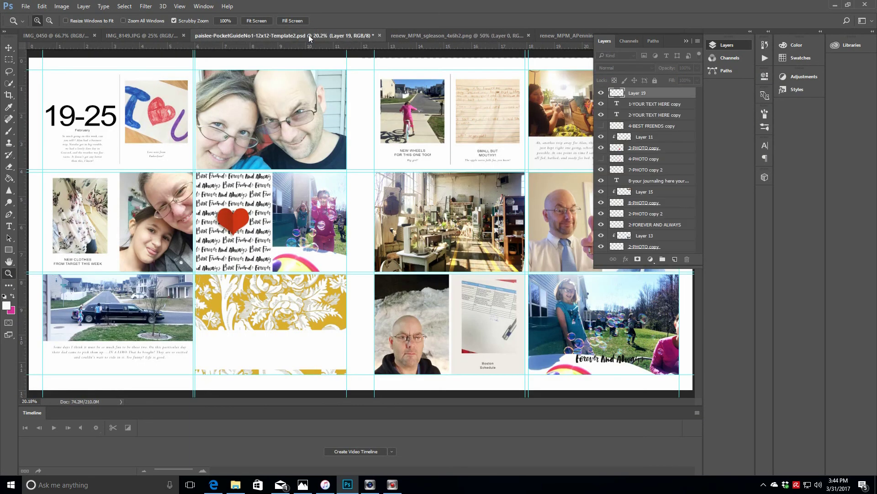
scroll(677, 183, "down", 10)
left_click(649, 237)
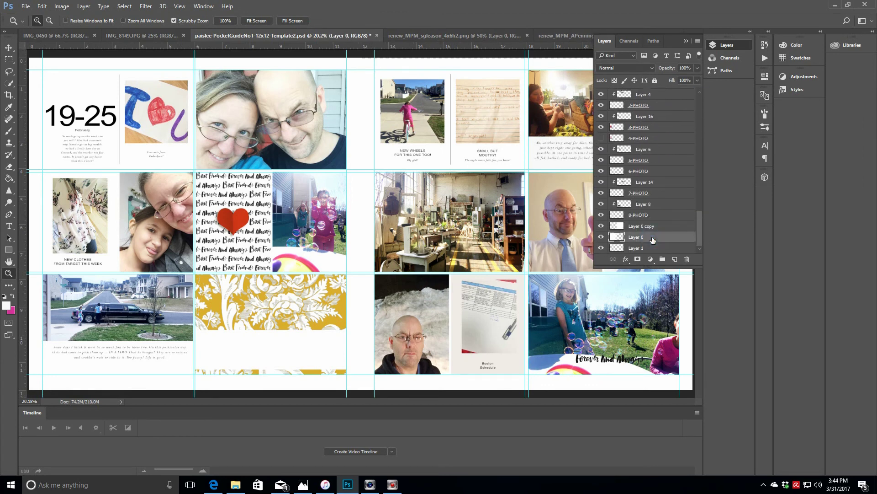
left_click(653, 226, "shift")
left_click(9, 47)
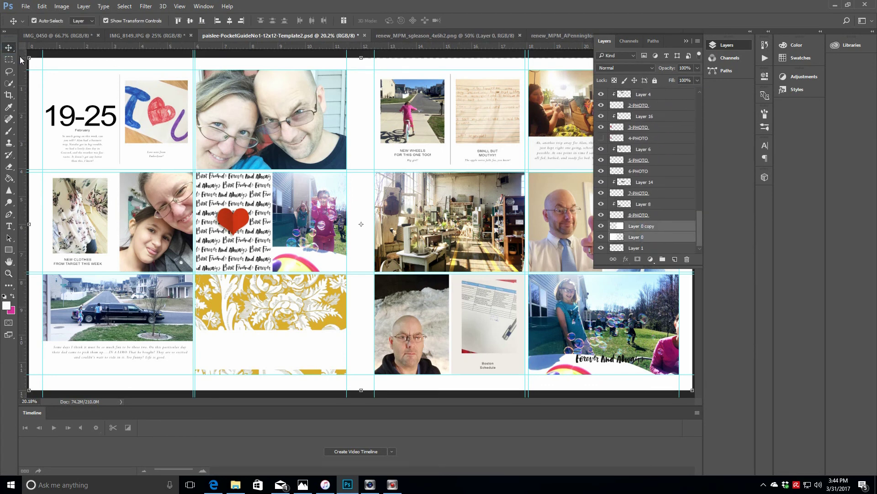
key("ctrl+t")
left_click_drag(30, 59, 37, 68)
left_click_drag(691, 389, 683, 384)
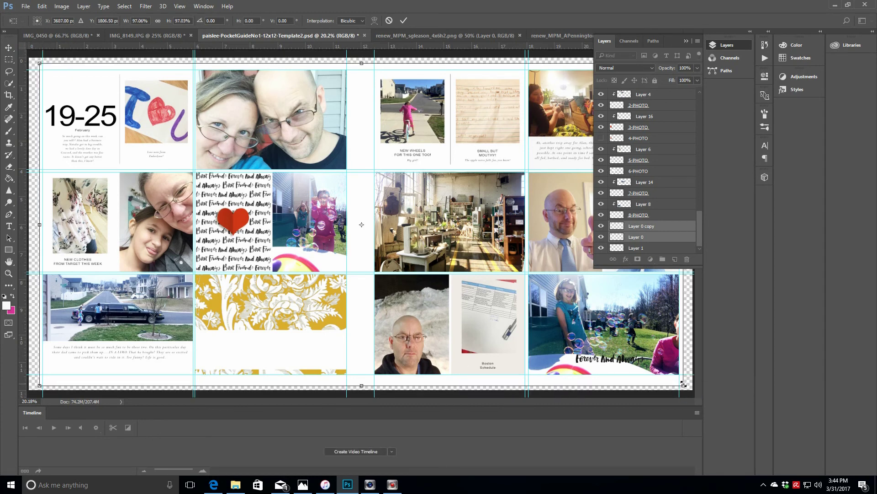
left_click(403, 20)
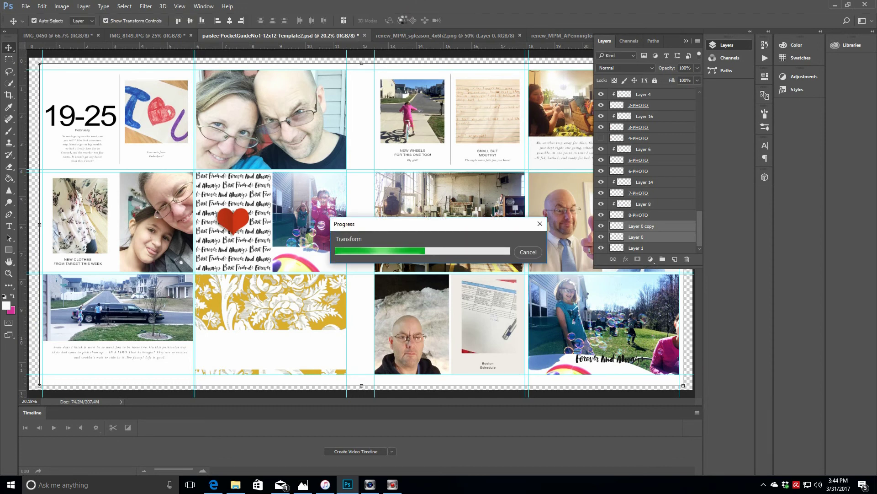
- Shrink the second page's white background from its inner and lower edges to about 97.9% width and 99.1% height
left_click(674, 227)
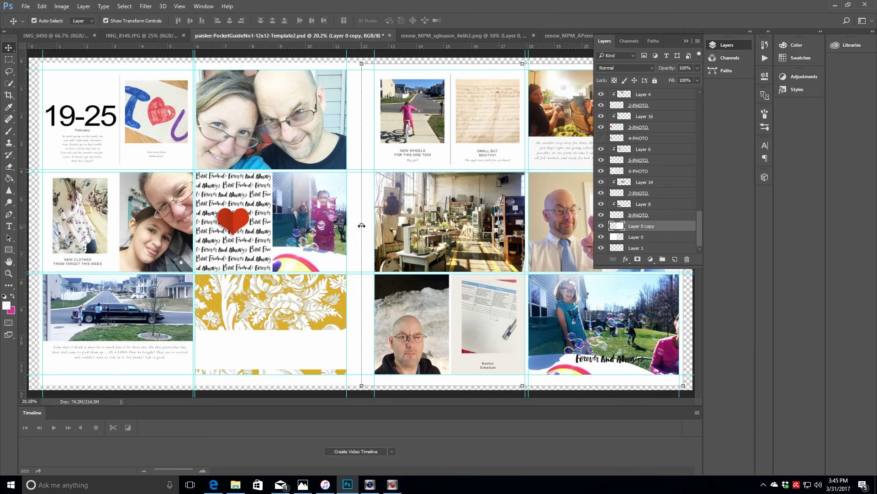
left_click_drag(362, 226, 368, 225)
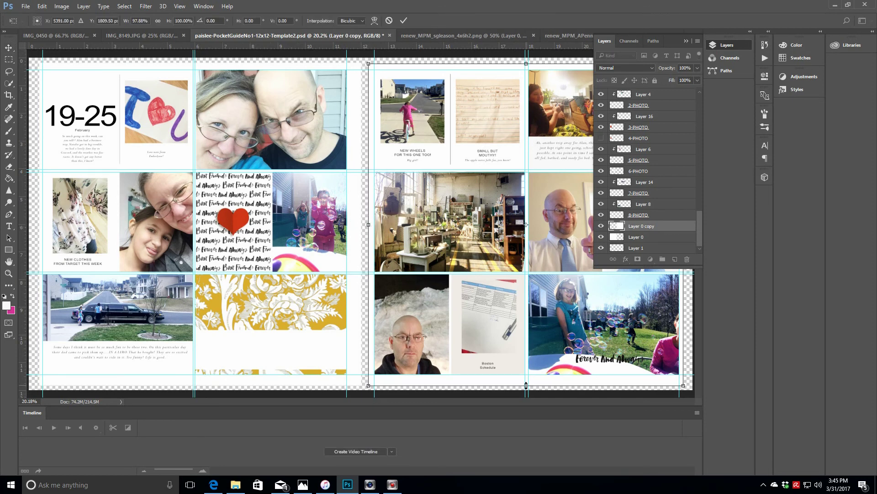
left_click_drag(526, 385, 526, 383)
left_click(404, 22)
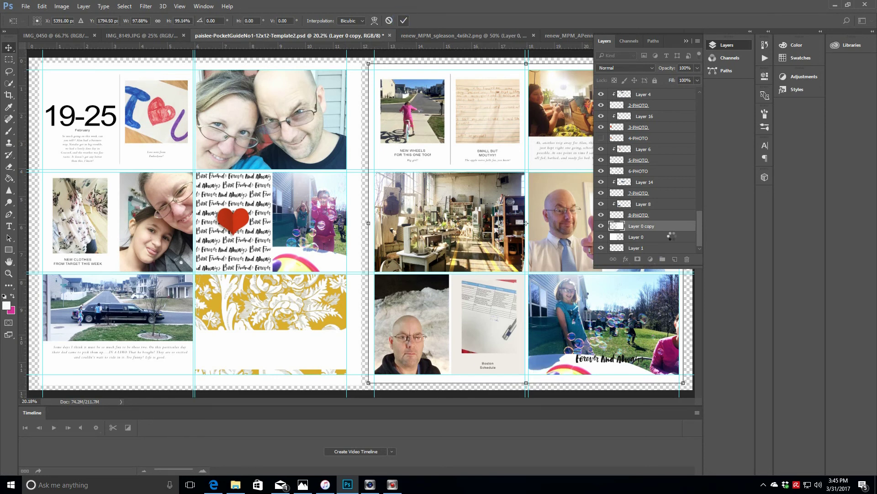
- Shrink the first page's white background from its inner and lower edges to about 97.7% width and 98.9% height
left_click(669, 237)
left_click_drag(361, 224, 354, 224)
left_click_drag(196, 385, 197, 383)
key("Return")
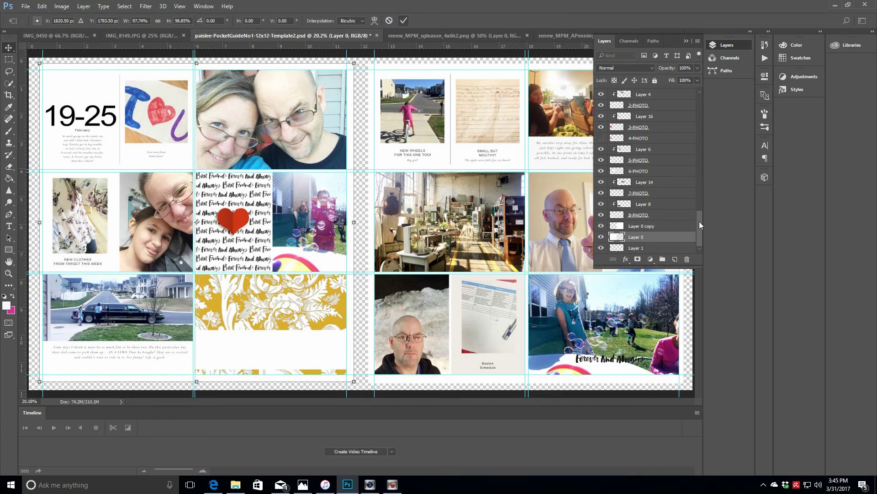
- Paste the beige paper on a new layer beneath the white backgrounds and move it over the first page
left_click(675, 259)
key("ctrl+v")
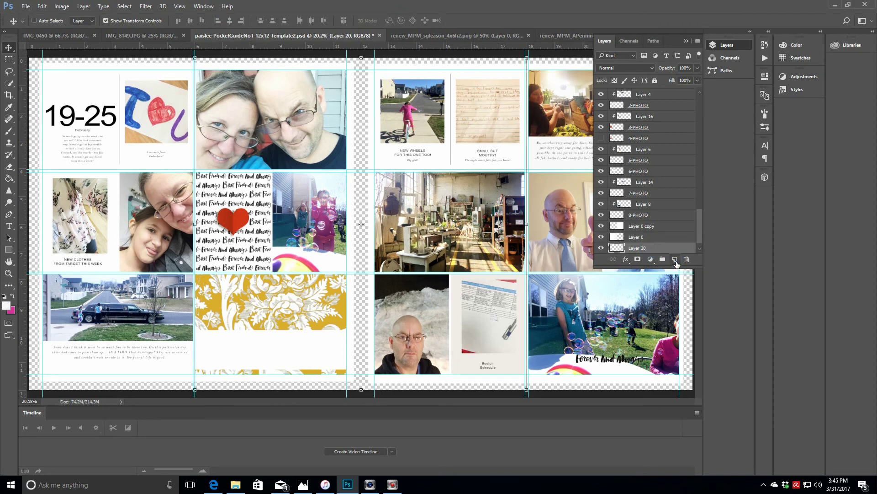
left_click_drag(351, 62, 152, 65)
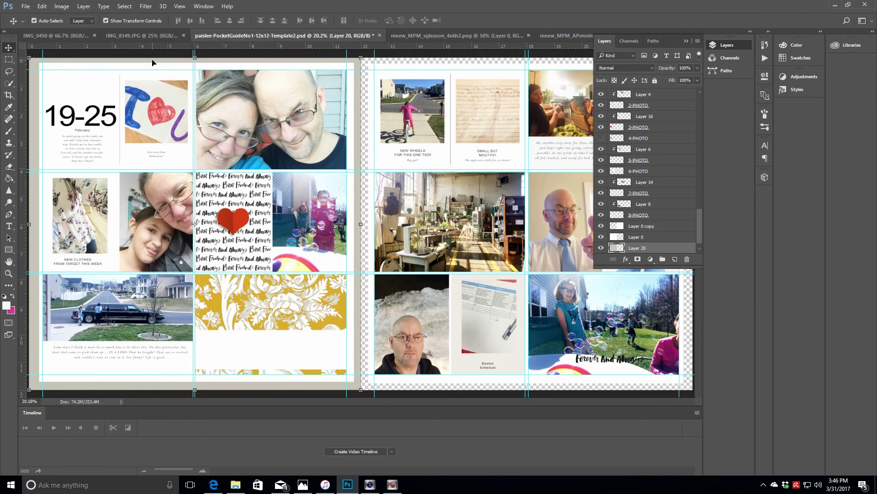
- Duplicate the beige paper layer and move the copy across to cover the second page
right_click(675, 249)
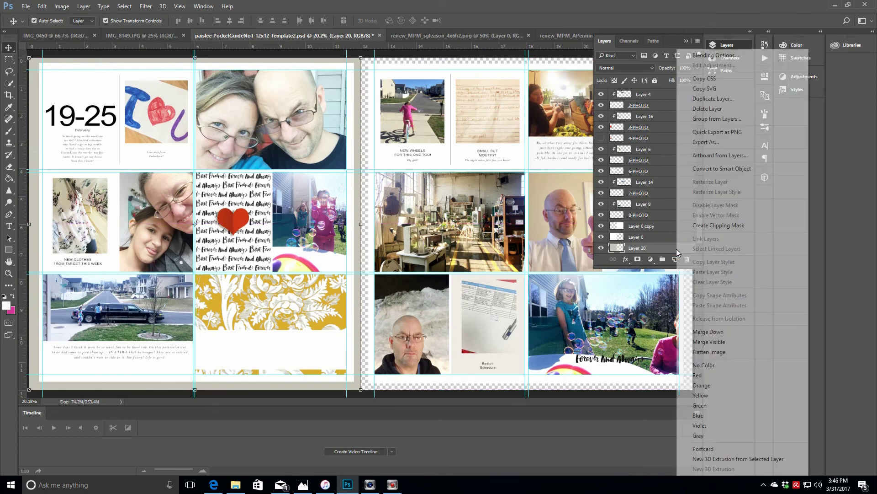
left_click(690, 99)
left_click(515, 150)
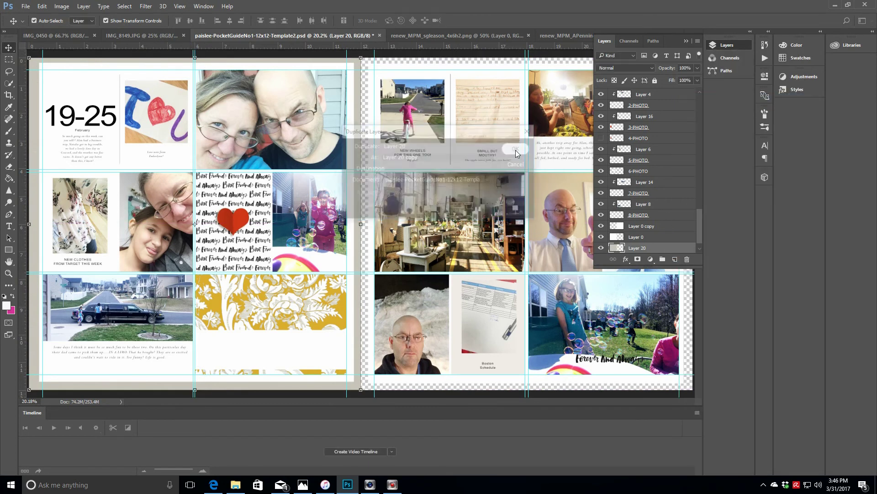
left_click(686, 40)
left_click_drag(432, 64, 689, 64)
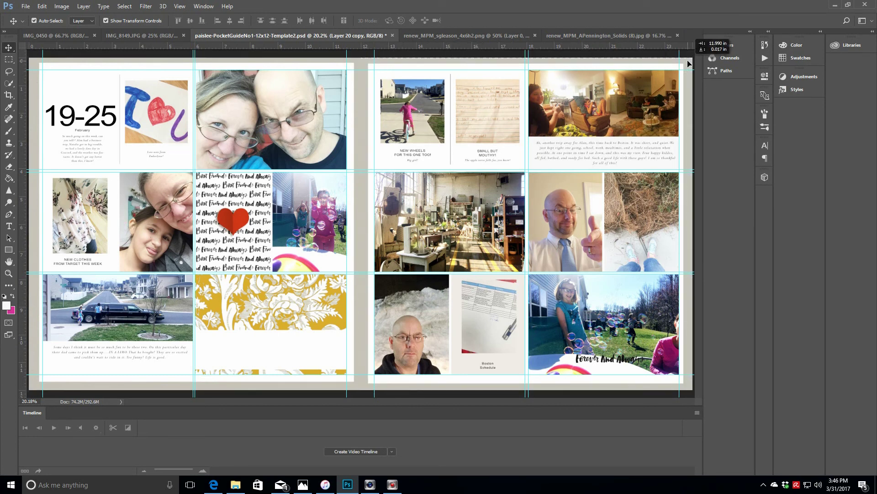
left_click_drag(689, 63, 688, 63)
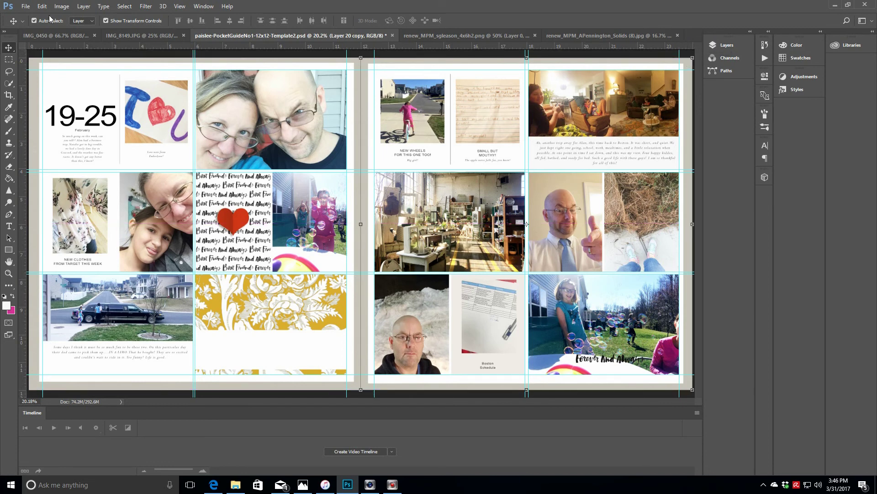
- Hide the 6-RED HEART, 6-BLUE HEART and 6-BEST FRIENDS OVERLAY layers in the first page's middle pocket
left_click(235, 226)
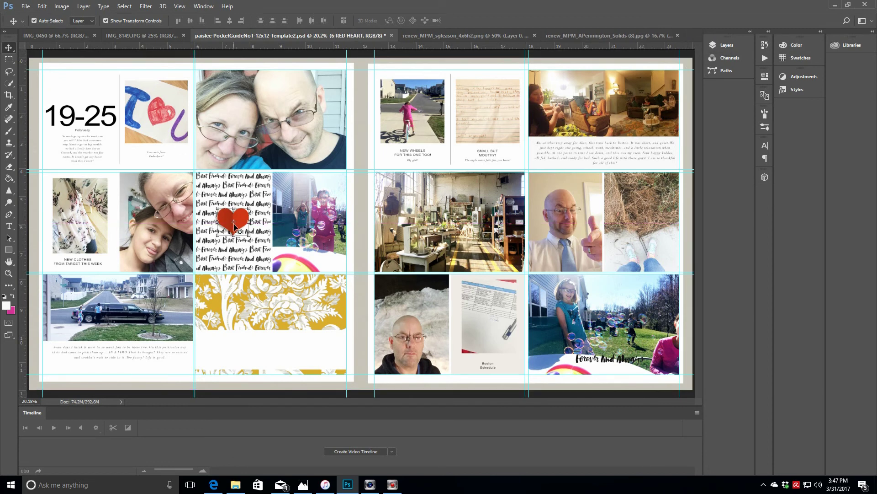
left_click(739, 44)
scroll(698, 188, "up", 3)
left_click(601, 158)
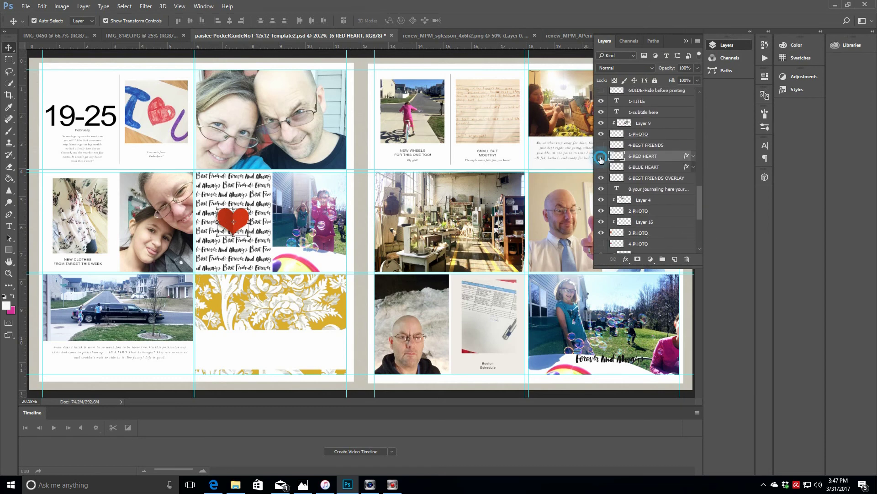
left_click(601, 167)
left_click(601, 177)
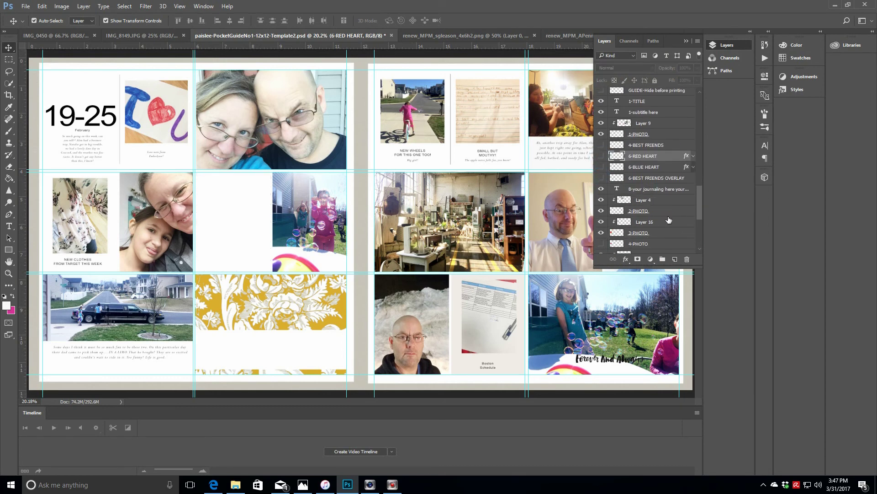
- Browse the cards in the MPM_Renew_3x4 folder and select renew_MPM_sahlinstudio_3x4card3v
left_click(26, 6)
left_click(35, 27)
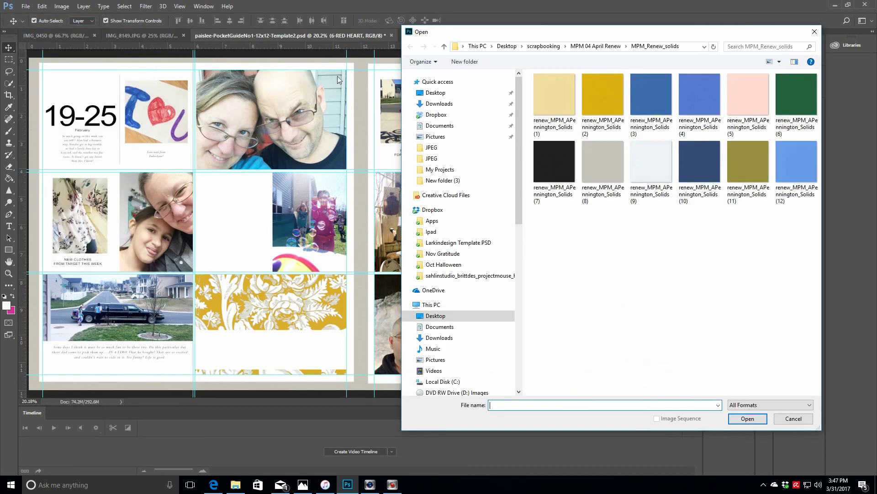
left_click(603, 46)
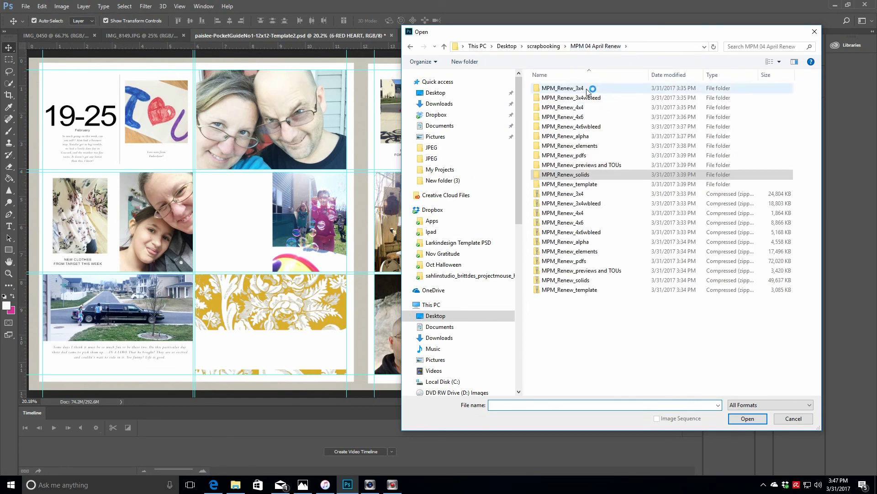
left_click(588, 89)
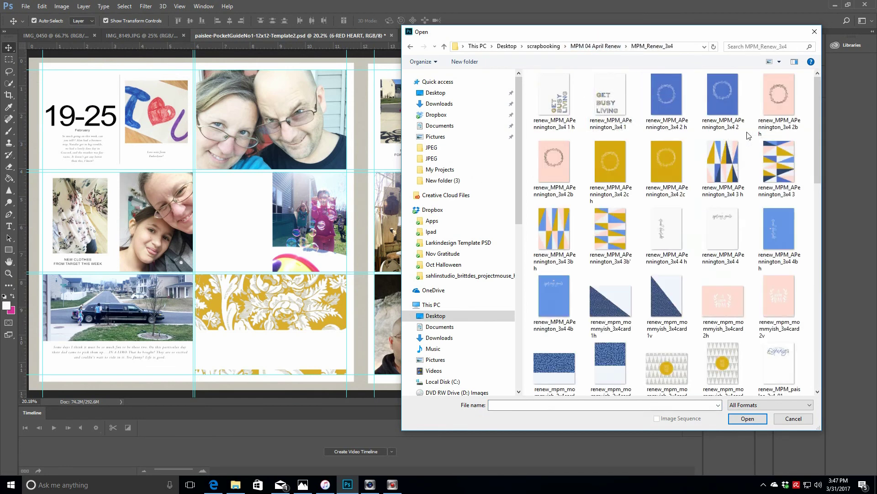
left_click_drag(817, 117, 825, 281)
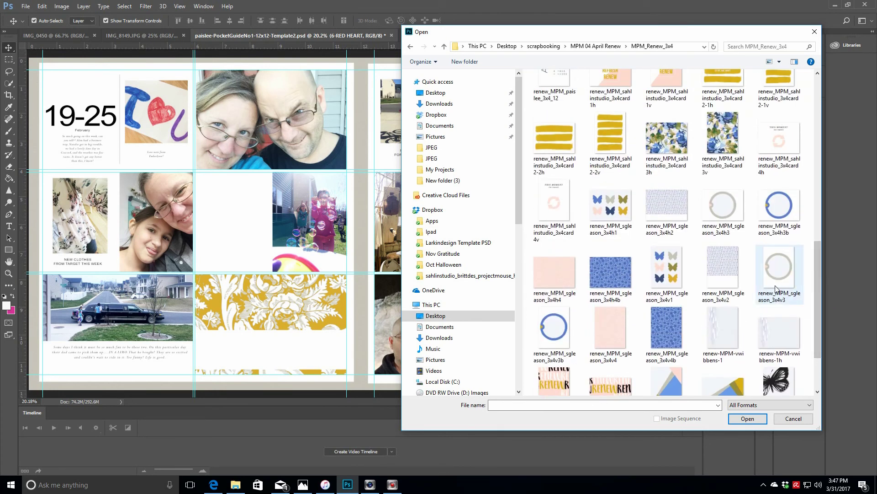
left_click(723, 146)
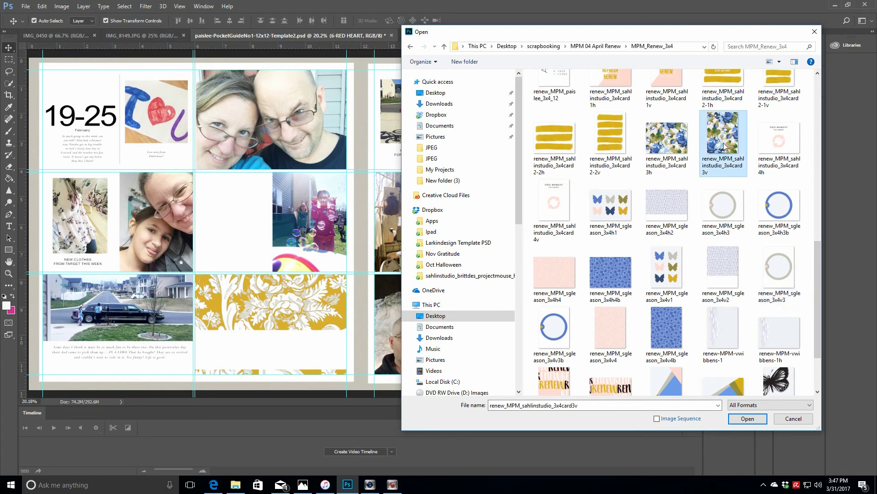
left_click_drag(815, 253, 817, 103)
- Look through the cards in the MPM_Renew_4x4 no bleed folder and the MPM_Renew_4x6 folder
left_click(596, 47)
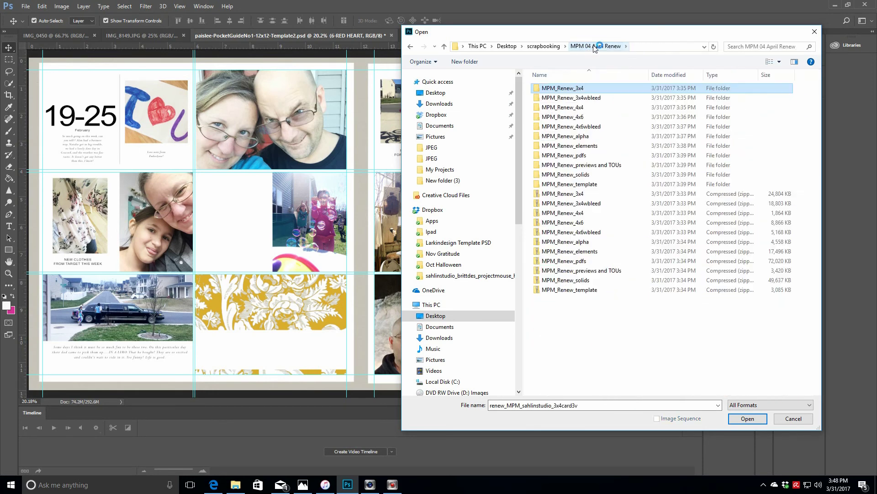
double_click(619, 109)
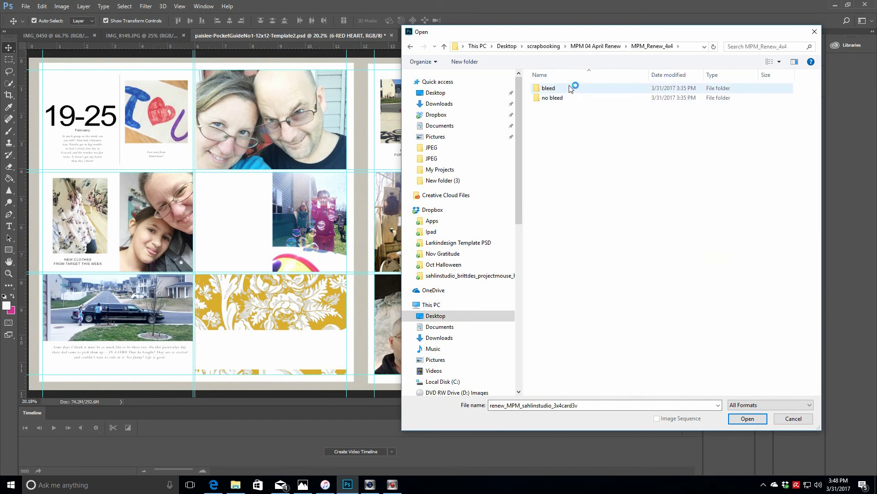
double_click(571, 103)
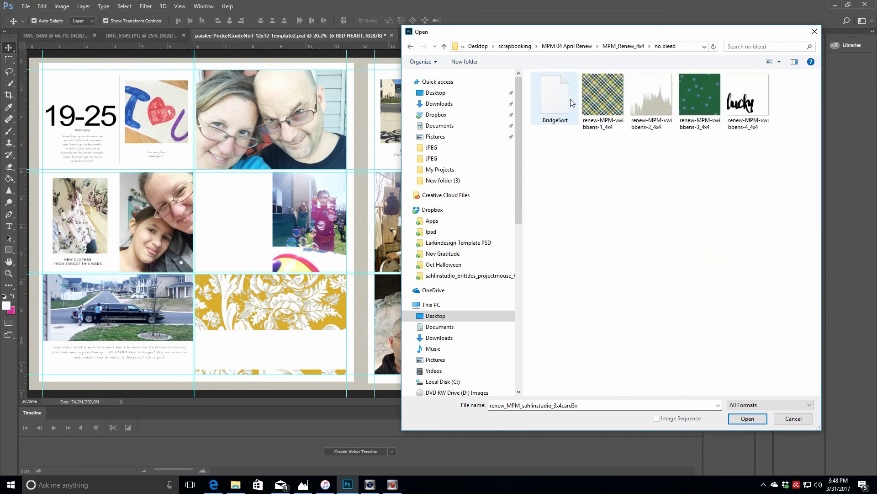
left_click(623, 46)
left_click(591, 47)
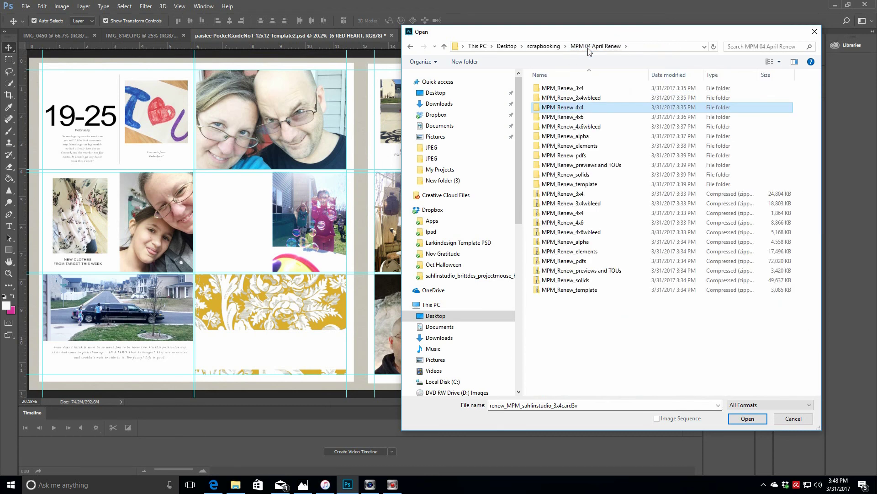
double_click(586, 117)
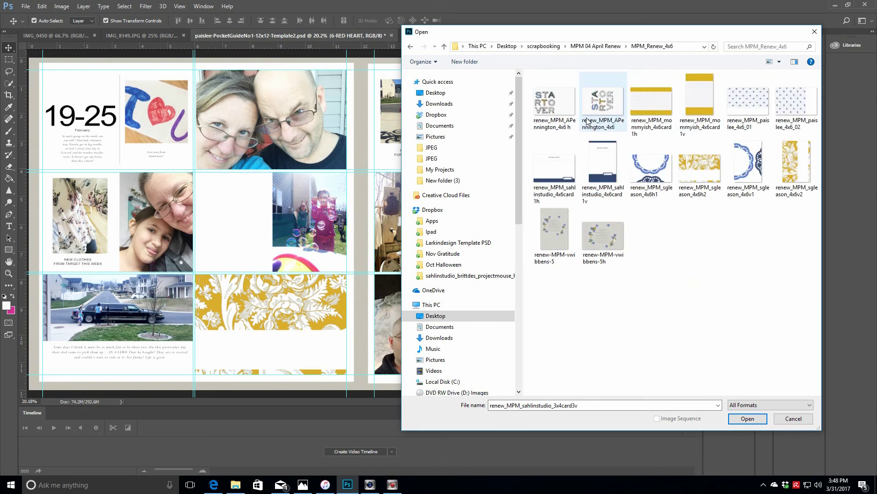
left_click(595, 46)
- Open renew_MPM_APennington_3x4 3 h from MPM_Renew_3x4 and paste the triangle card into the empty half of the first page's middle pocket
double_click(597, 88)
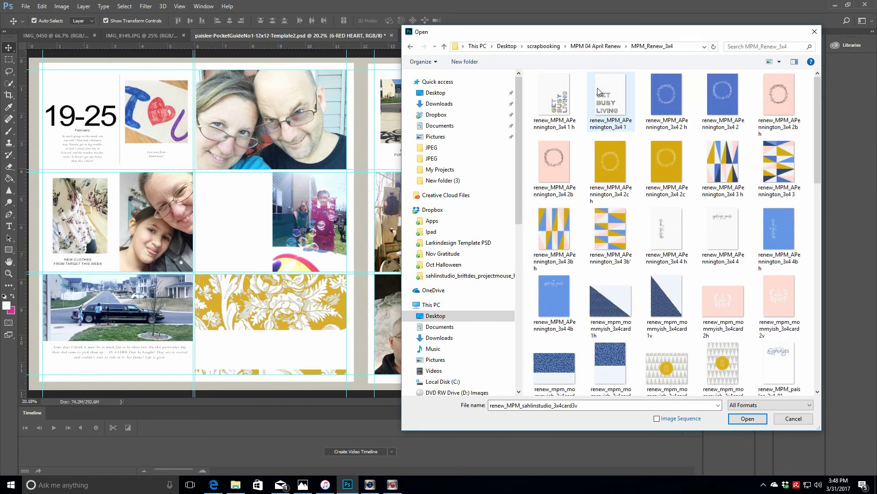
double_click(721, 163)
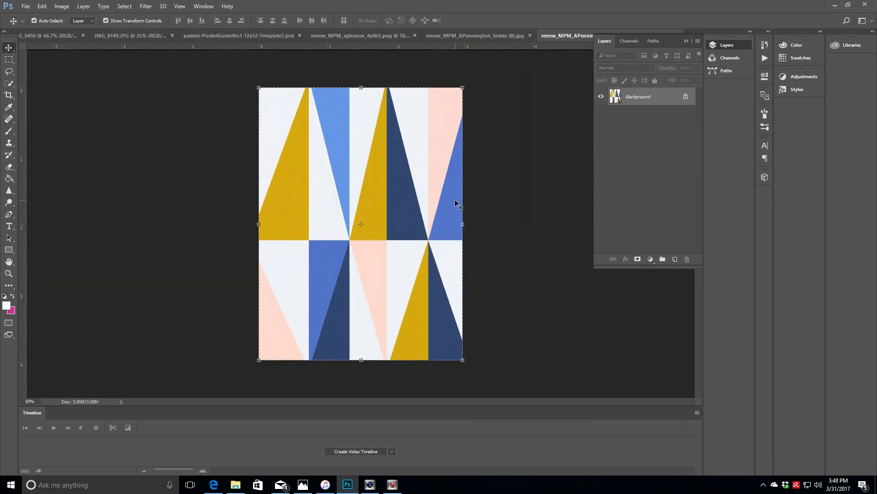
left_click(238, 36)
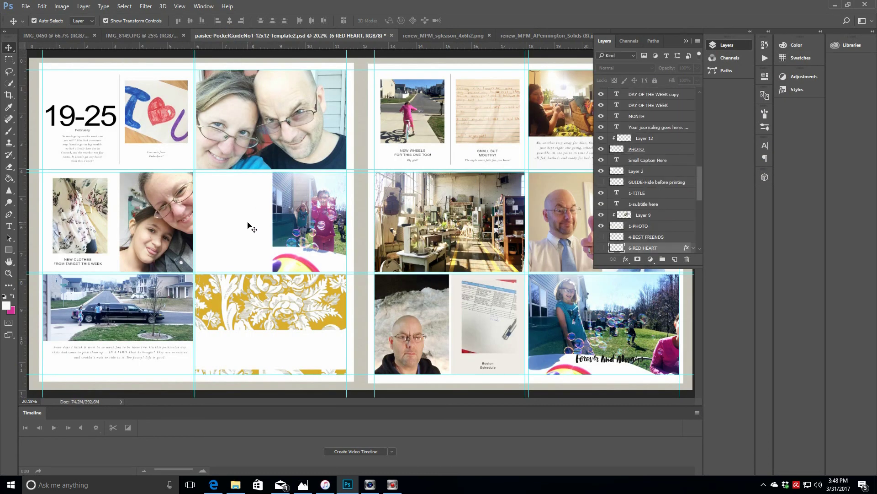
key("ctrl+v")
left_click_drag(332, 214, 208, 210)
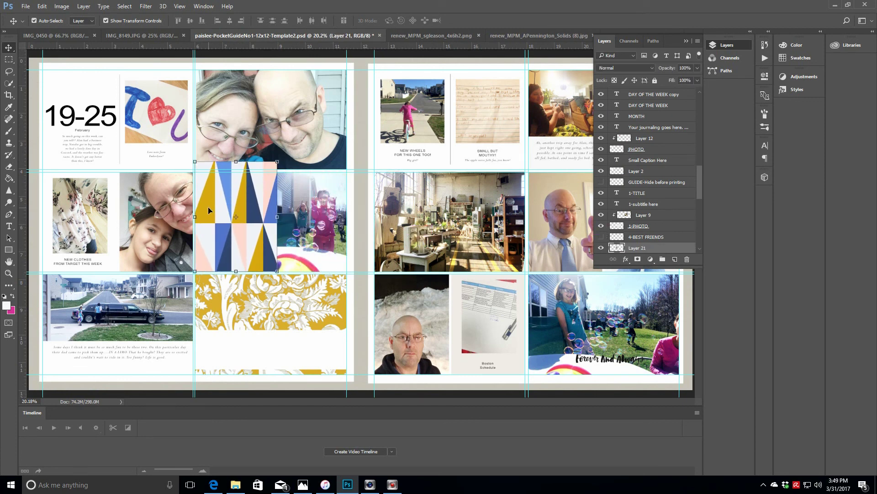
- Scale the pasted triangle card down to fit its half pocket within the guides
key("ctrl+t")
left_click_drag(276, 162, 268, 173)
left_click(404, 21)
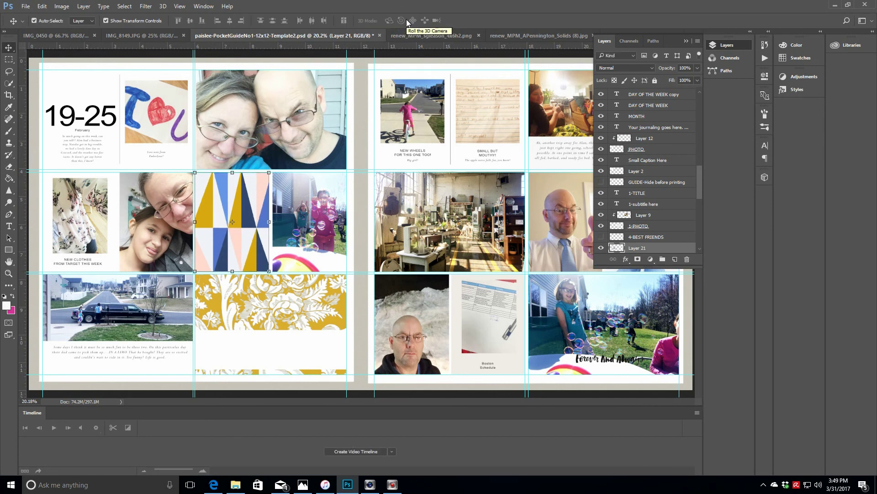
- Fill the 7-PHOTO copy 2 card behind the Boston Schedule photo with white
left_click(70, 87)
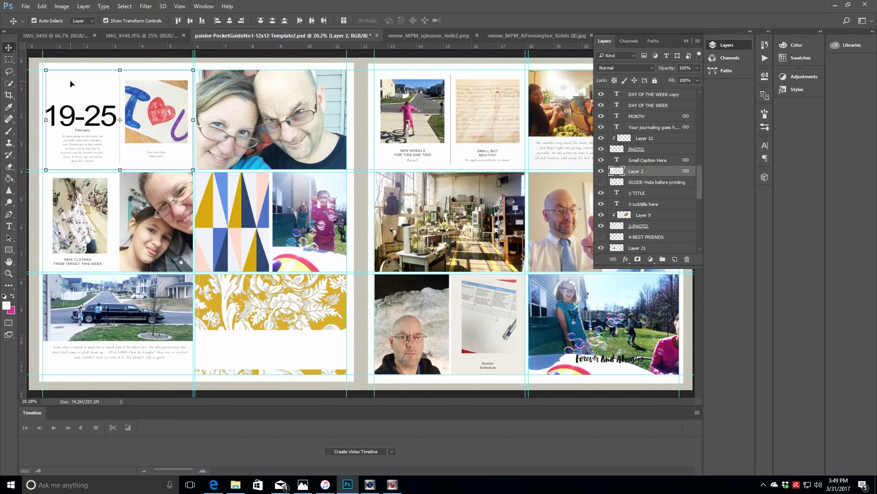
left_click(464, 366)
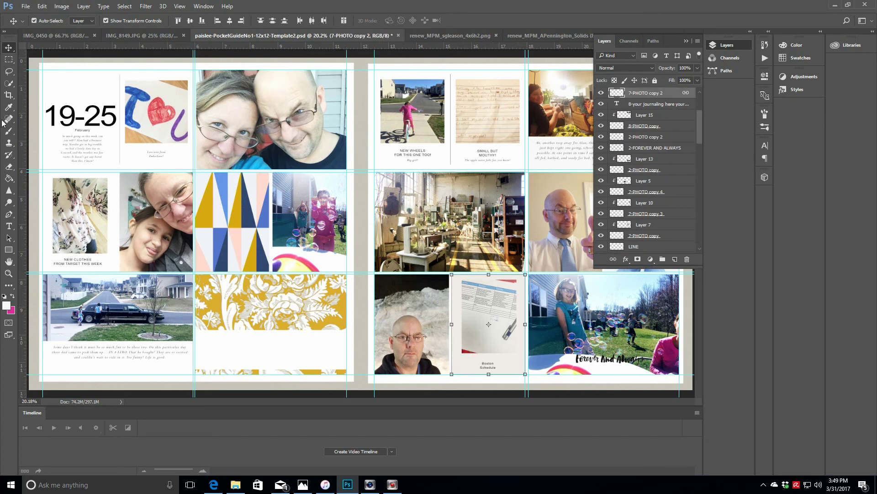
left_click(9, 106)
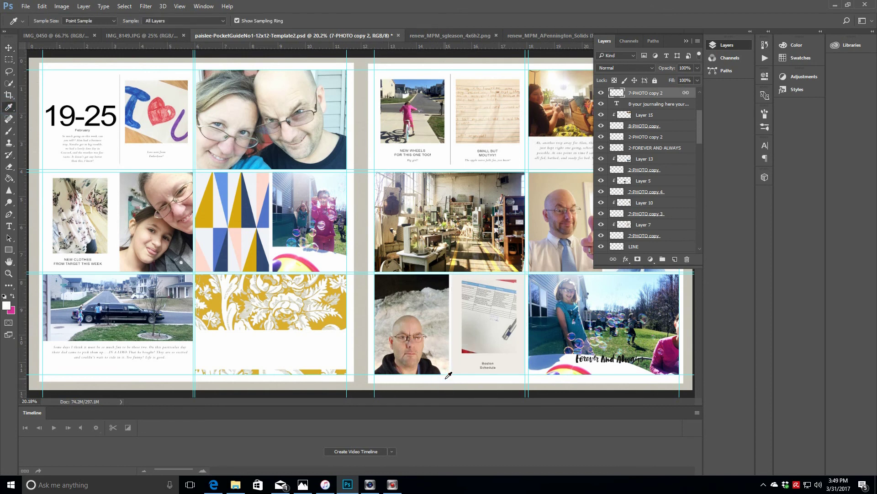
left_click(8, 179)
left_click(460, 363)
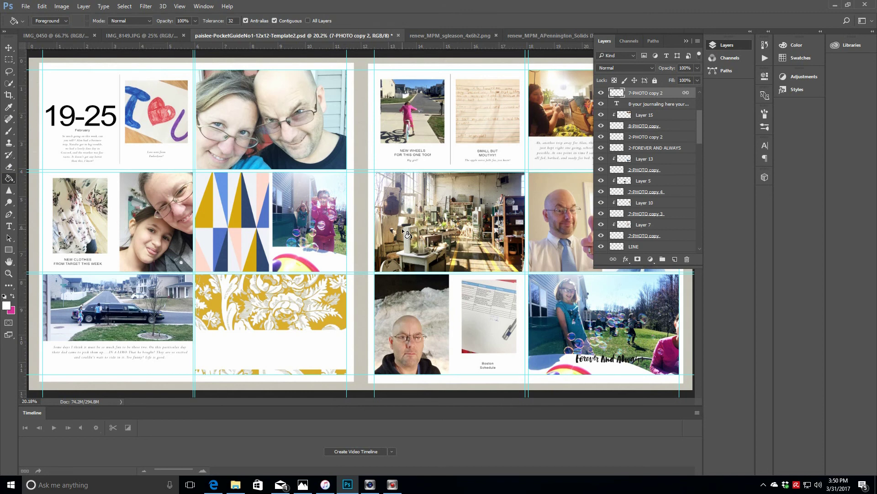
- Try to fill the first page's title card background with white, and undo that fill
left_click(108, 79)
left_click(42, 6)
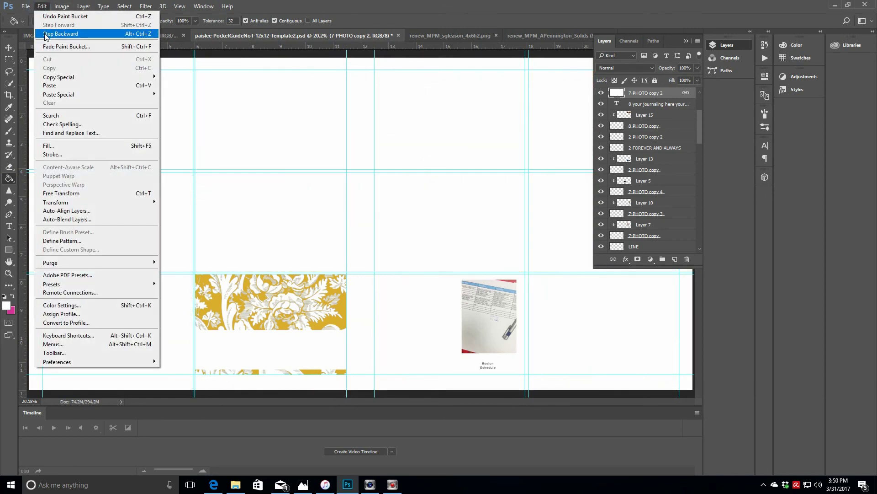
left_click(54, 33)
- Add a drop shadow to Layer 2, the background of the first page's title card
left_click(8, 48)
left_click(83, 86)
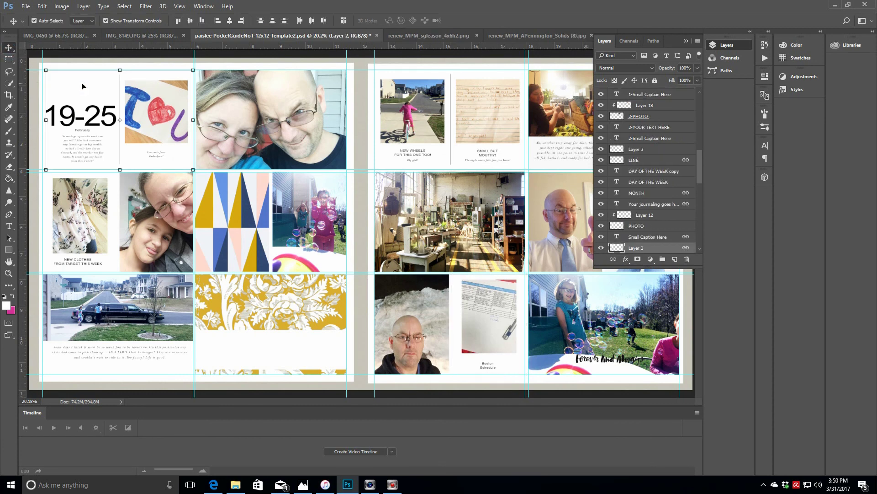
left_click_drag(702, 161, 703, 180)
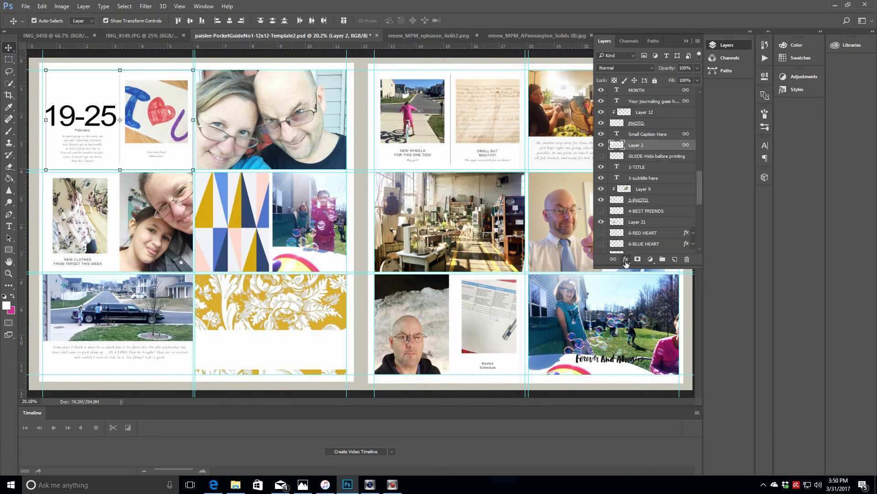
left_click(625, 259)
left_click(633, 377)
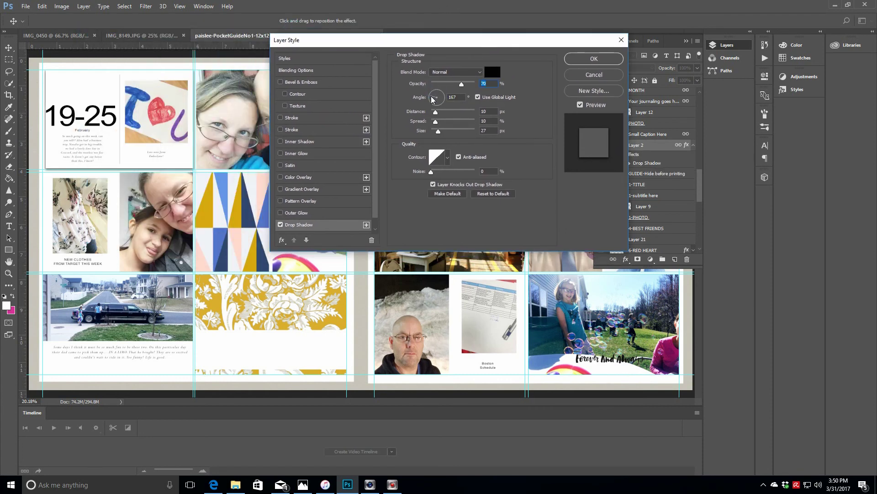
- Set the title card's drop shadow to angle 130°, distance 5 px, spread 6% and size 6 px, keeping global light
left_click(433, 94)
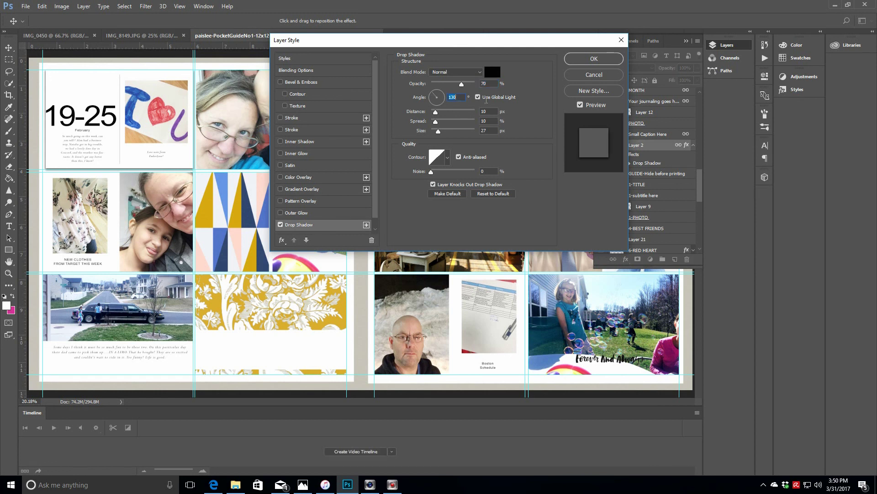
left_click(477, 97)
left_click(478, 96)
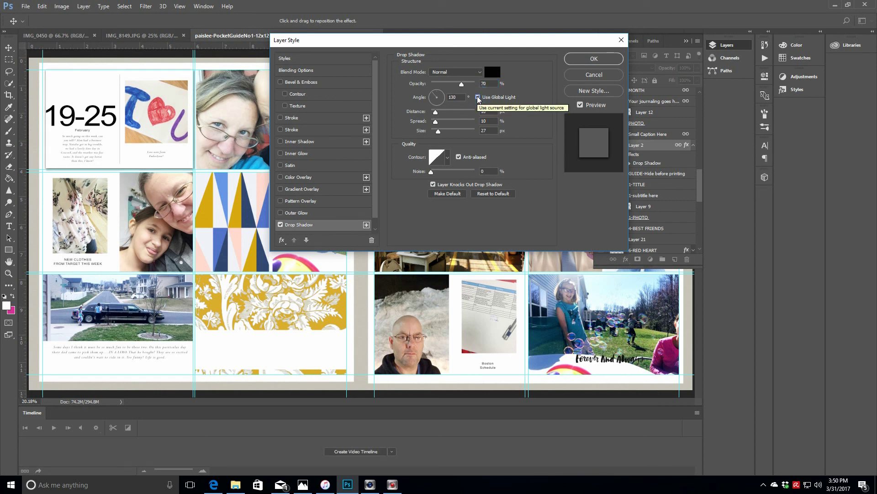
left_click_drag(436, 113, 434, 131)
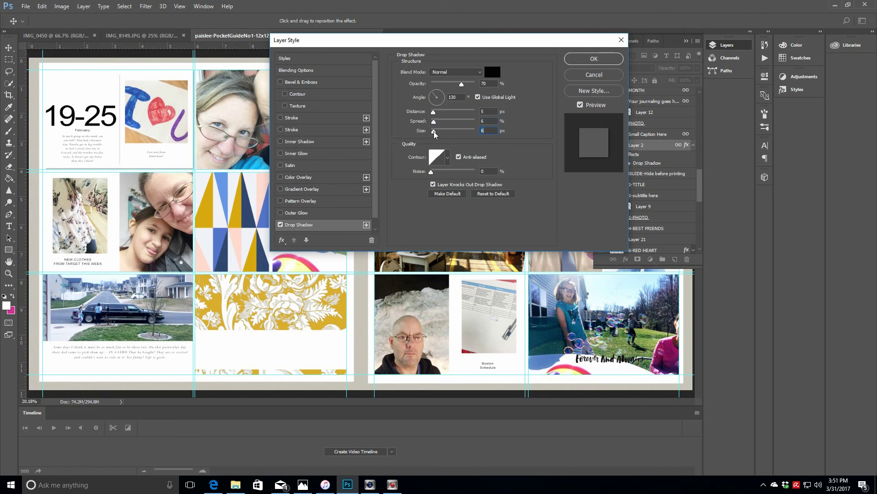
left_click(581, 60)
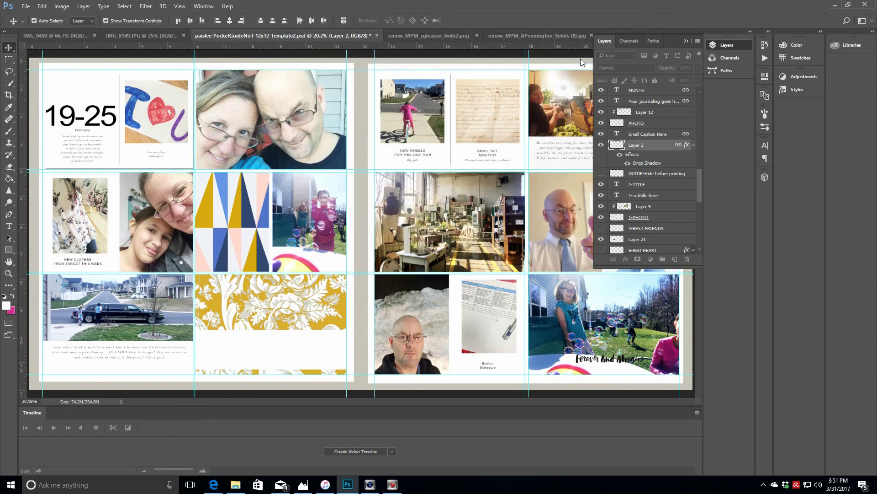
- Select the 3-PHOTO layer and undo the title card's drop shadow and the white fill of the Boston Schedule card
left_click(107, 261)
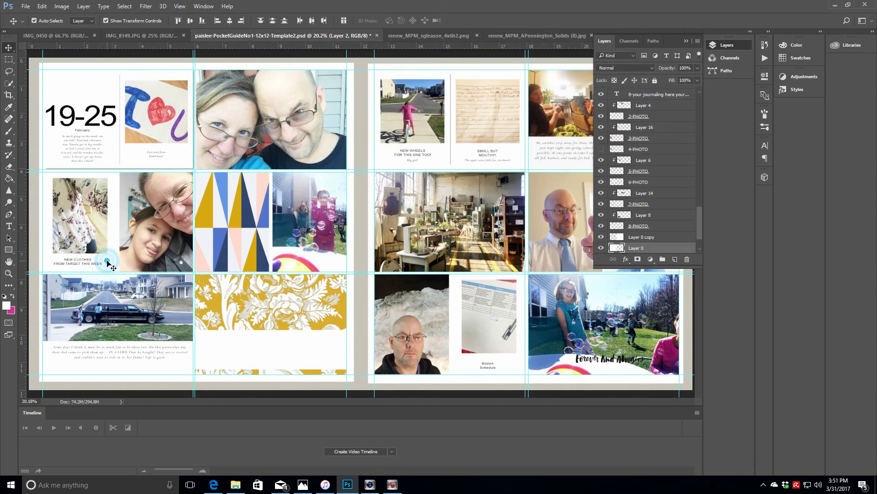
left_click(70, 253)
left_click(656, 138)
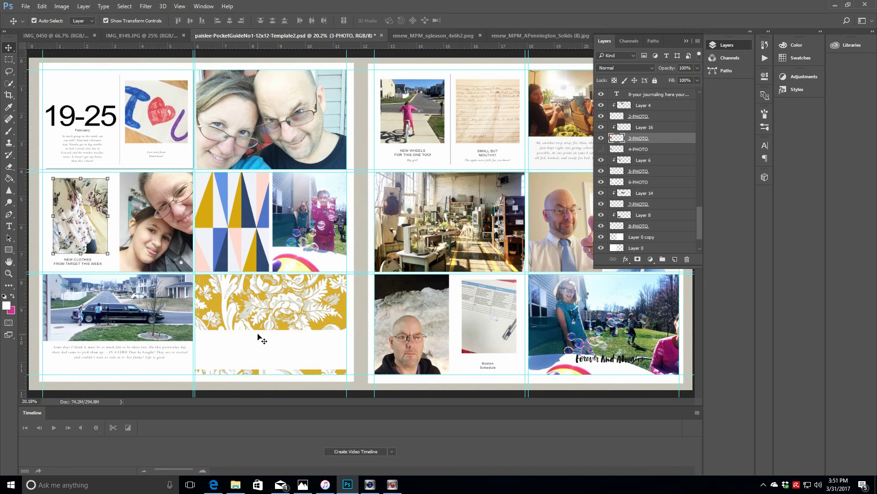
left_click(41, 6)
left_click(50, 34)
left_click(41, 7)
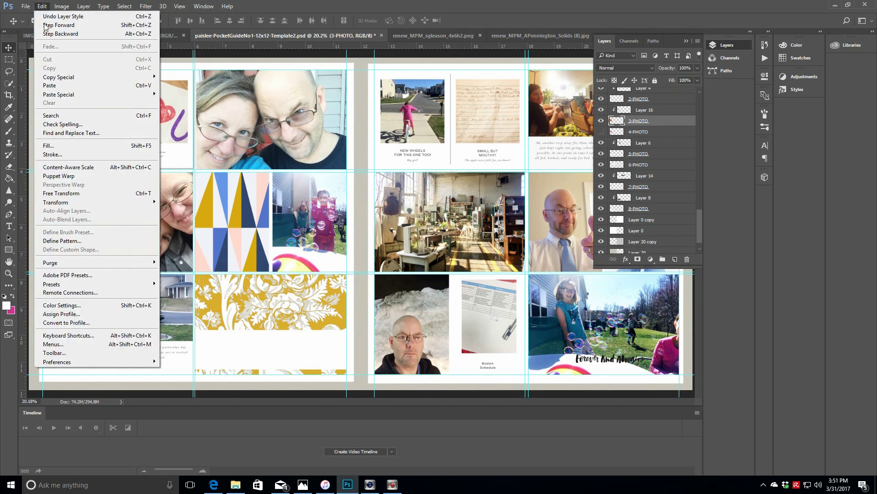
left_click(52, 34)
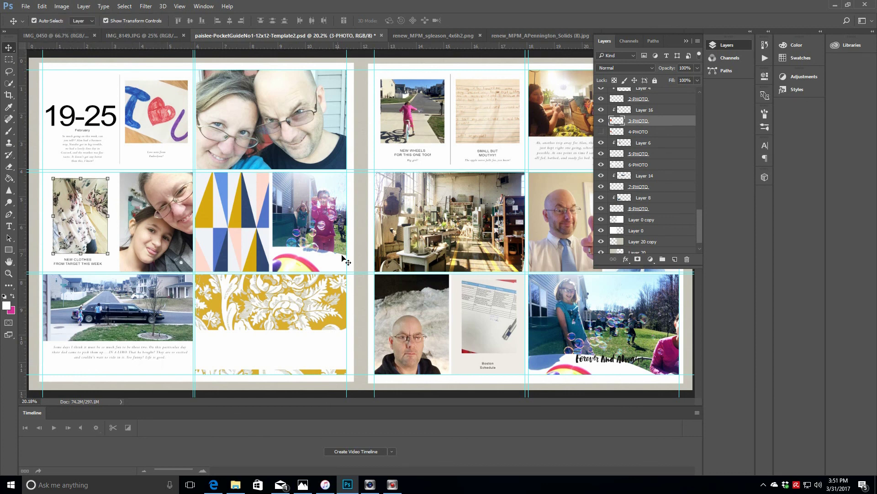
- Delete the photo of feet on the grass from the second page's middle-row half pocket, leaving its placeholder
left_click(686, 42)
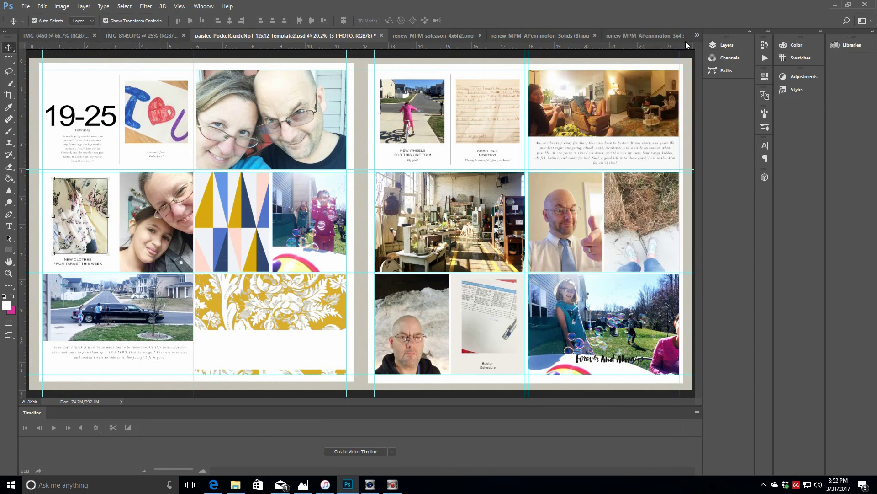
left_click(640, 222)
key("Delete")
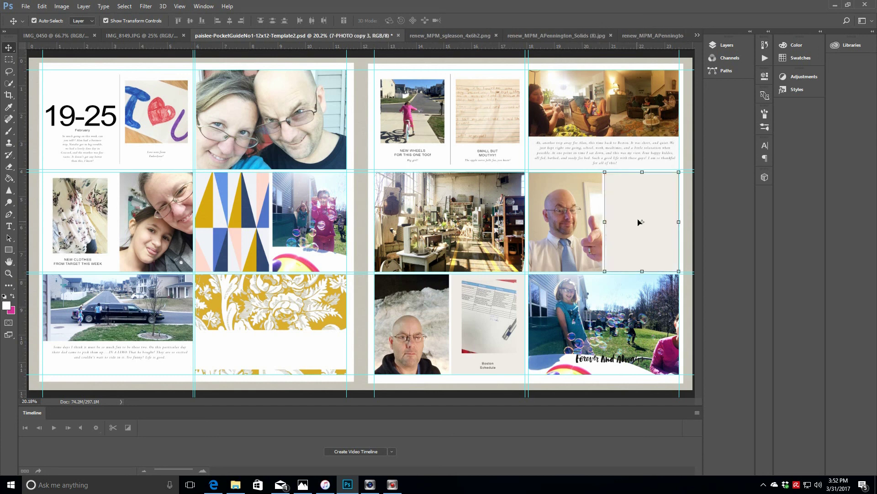
- Swap the thumbs-up photo and its placeholder with the empty 7-PHOTO copy 3 placeholder beside it on the second page
left_click(723, 44)
left_click(549, 237)
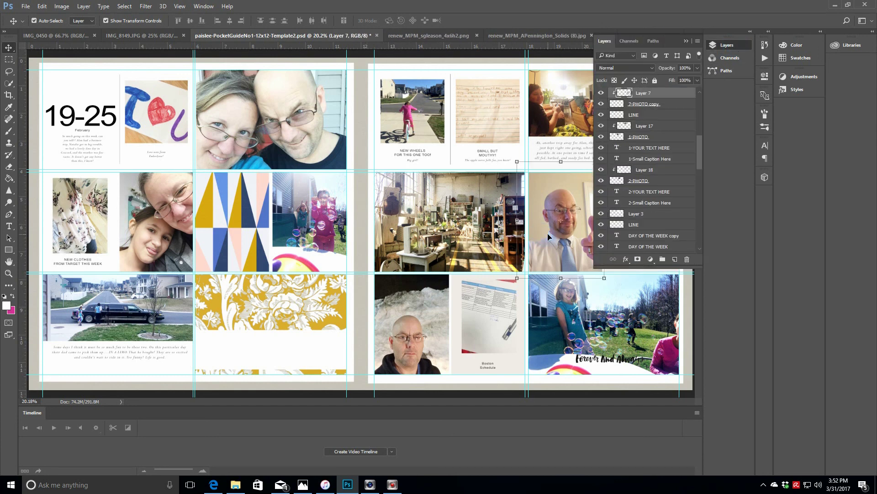
left_click(686, 41)
left_click_drag(581, 239, 640, 231)
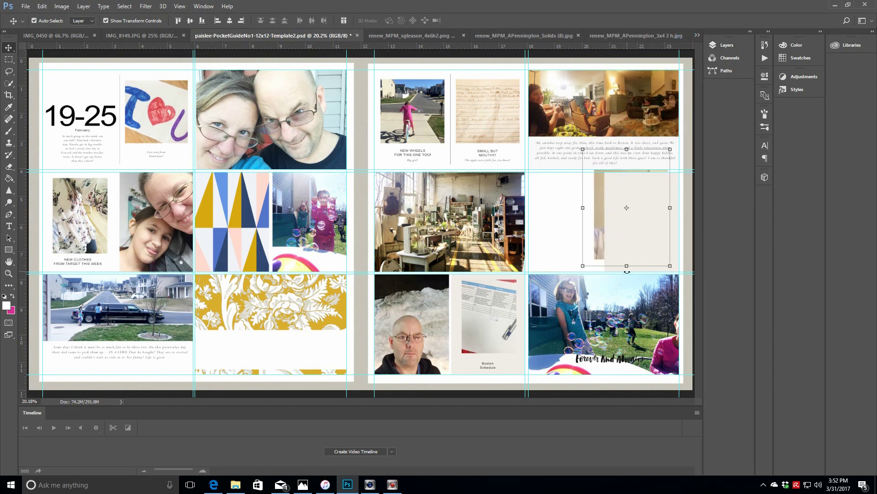
left_click(739, 239)
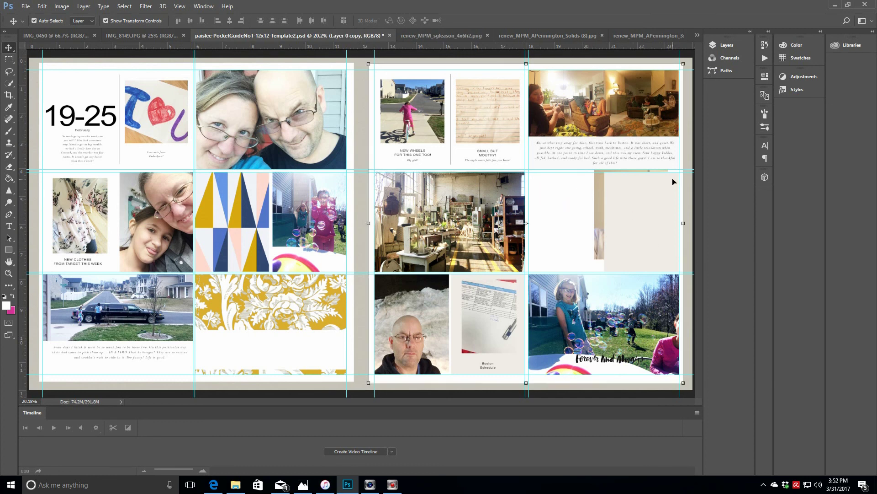
left_click(660, 239)
left_click_drag(597, 249, 630, 243)
left_click(727, 45)
- Select the empty 7-PHOTO copy 3 placeholder and open the card renew_MPM_sahlinstudio_3x4card2-1v from MPM_Renew_3x4
left_click(559, 237)
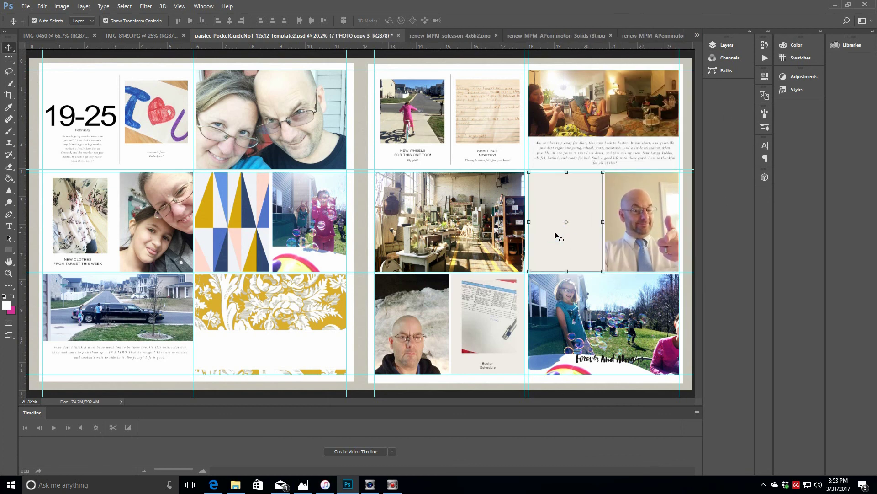
left_click(26, 6)
left_click(34, 23)
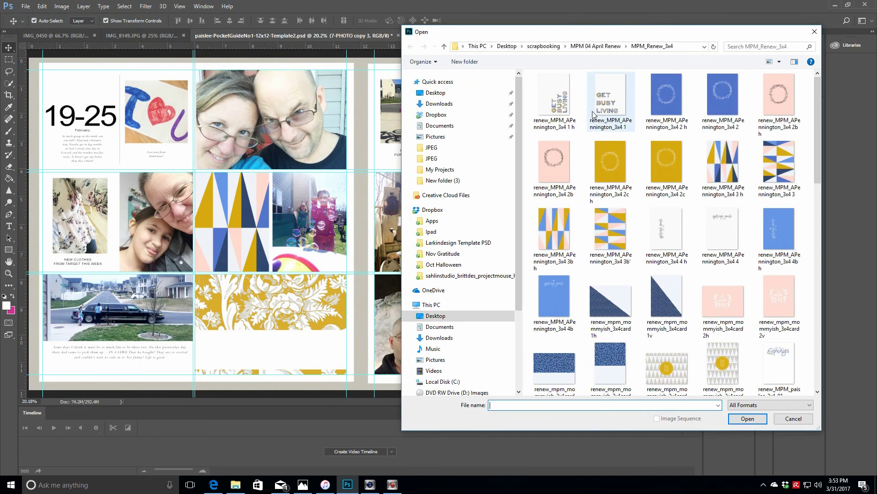
left_click_drag(817, 99, 829, 218)
left_click(773, 165)
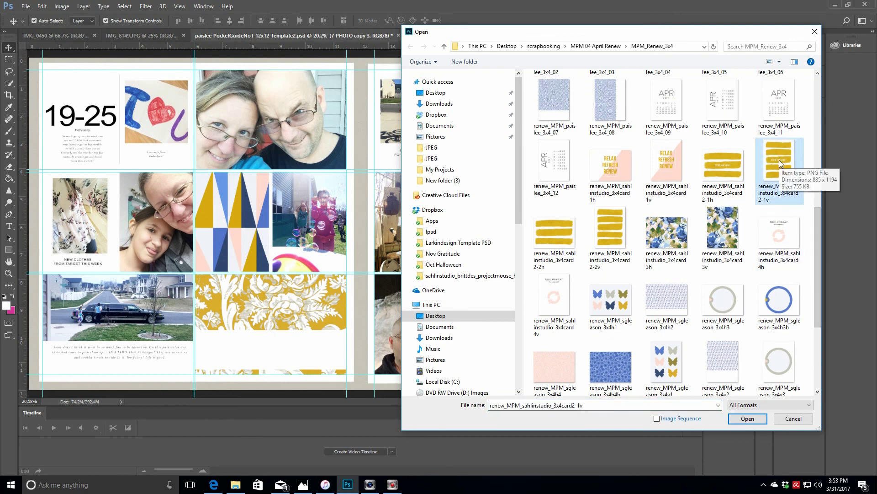
left_click(748, 419)
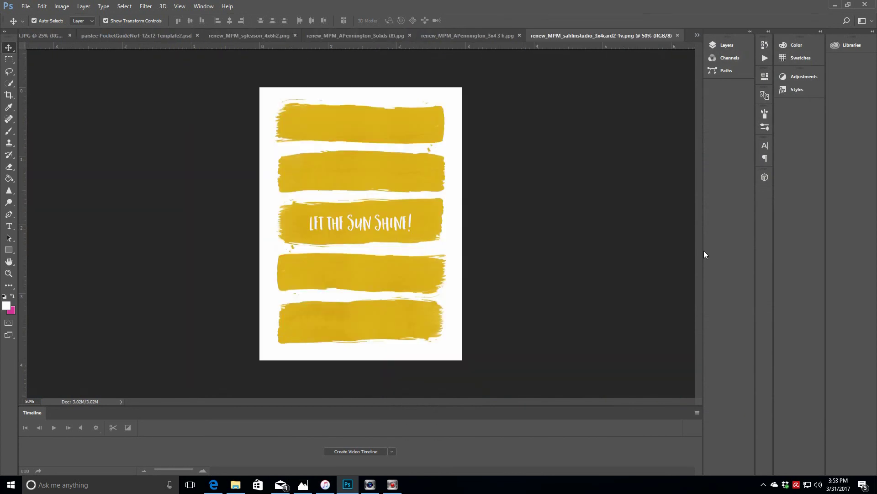
left_click(133, 36)
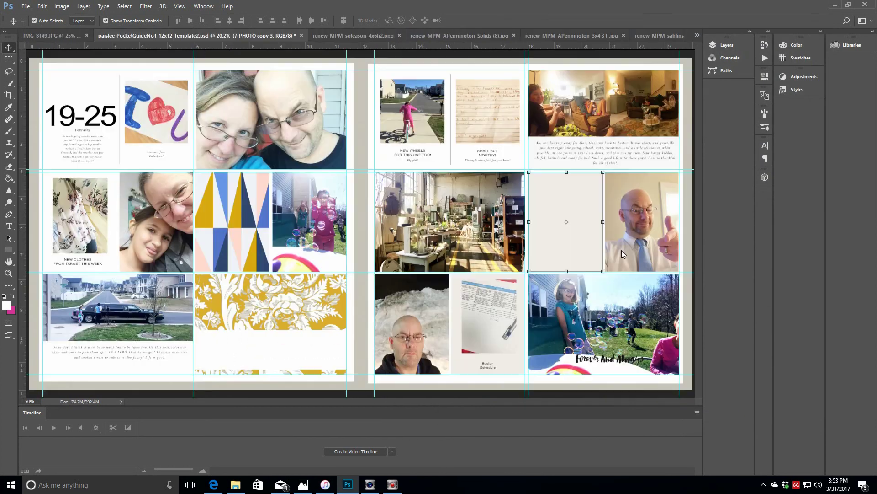
key("ctrl+v")
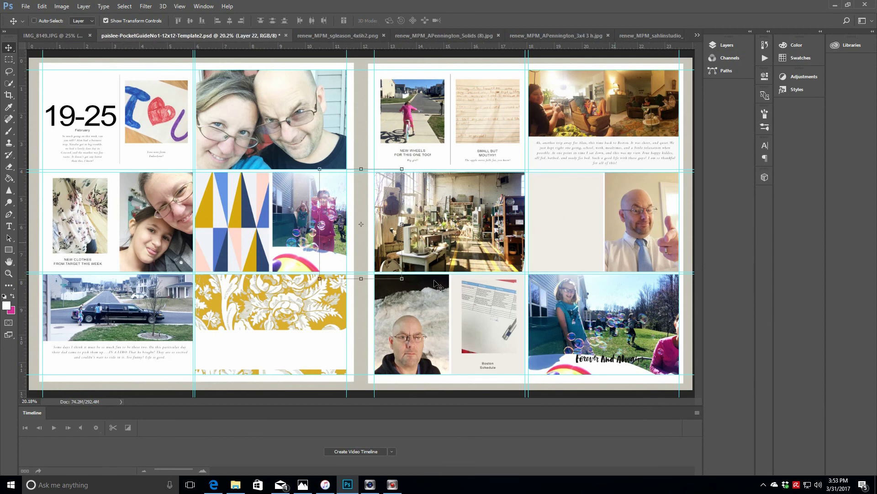
left_click(41, 6)
left_click(45, 33)
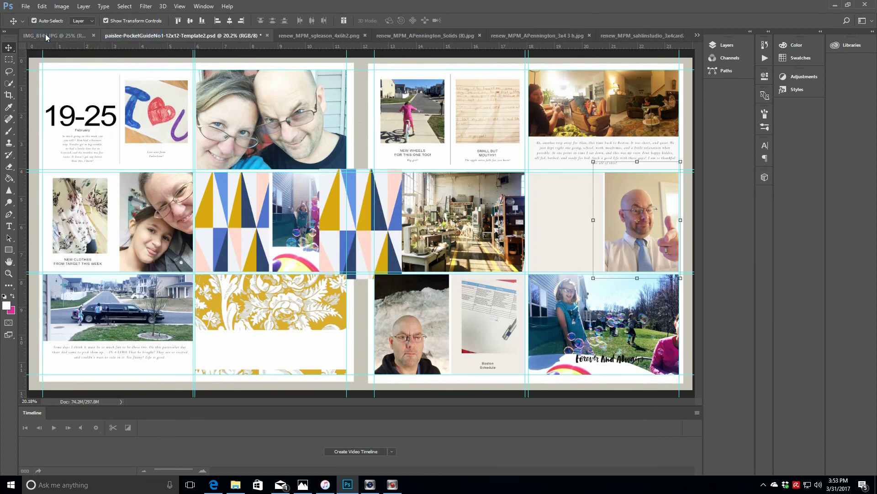
- Copy the entire Let the Sun Shine card and paste it into the template above the empty 7-PHOTO copy 3 placeholder
left_click(627, 36)
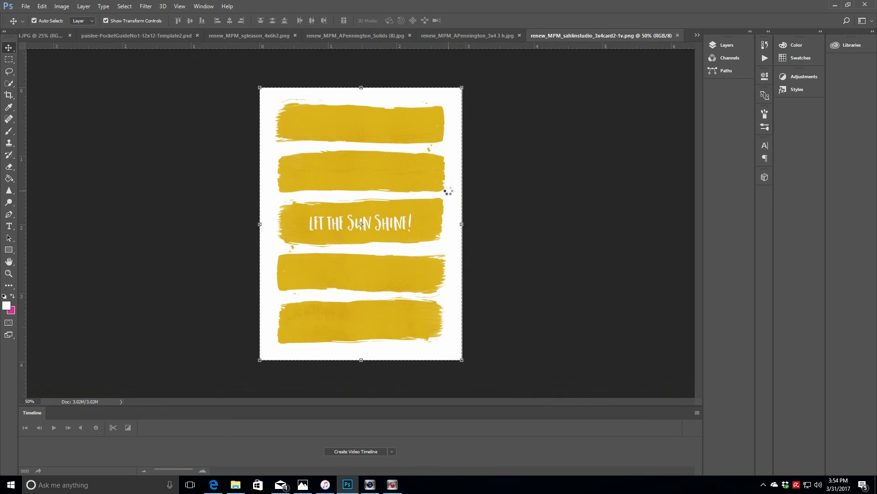
left_click(136, 35)
left_click(559, 238)
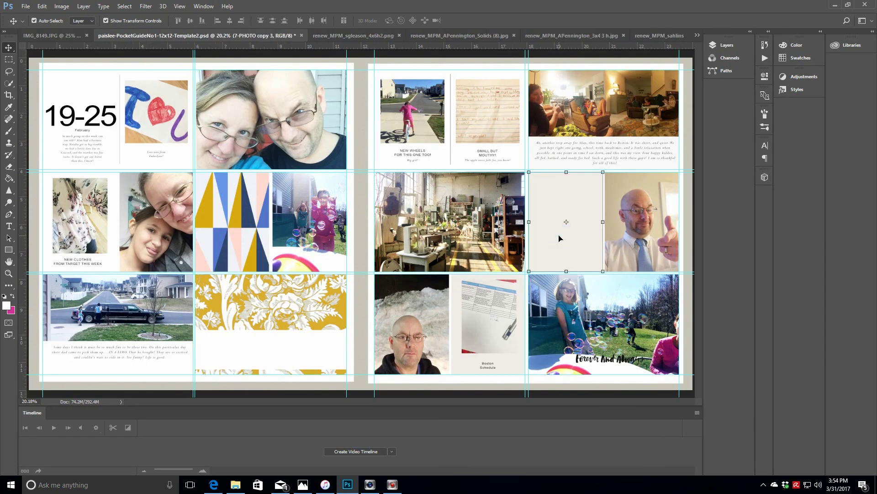
key("ctrl+v")
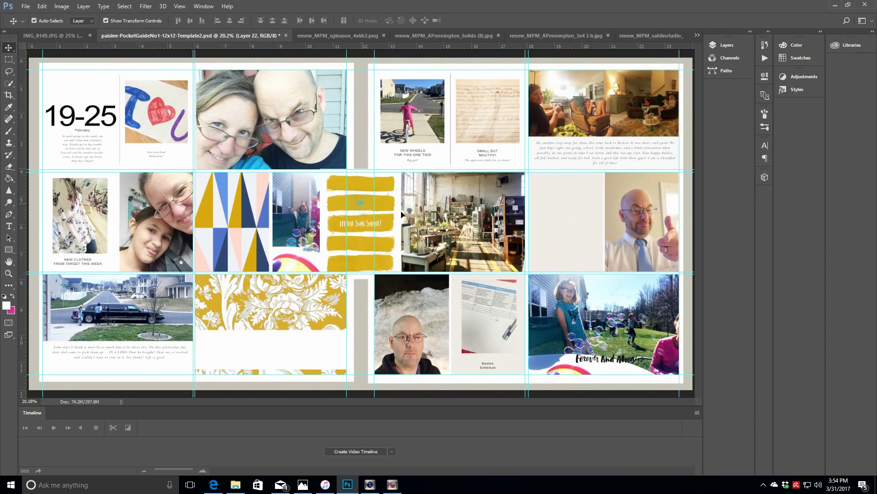
- Move the Let the Sun Shine card over the empty middle-row half pocket on the second page and scale it to about 91% to fit
left_click_drag(503, 218, 583, 201)
key("ctrl+t")
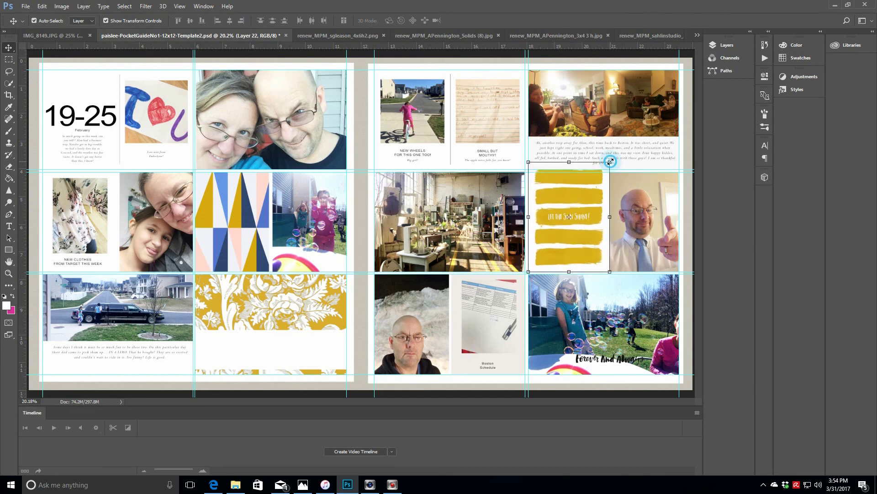
left_click_drag(606, 167, 602, 172)
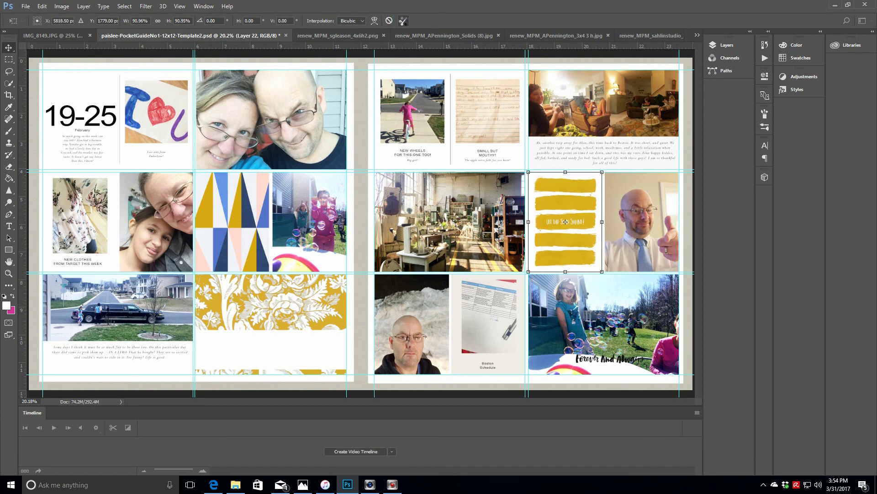
left_click(403, 21)
- Select the 7-PHOTO copy 3 placeholder layer beneath the Let the Sun Shine card and hide it
left_click(727, 45)
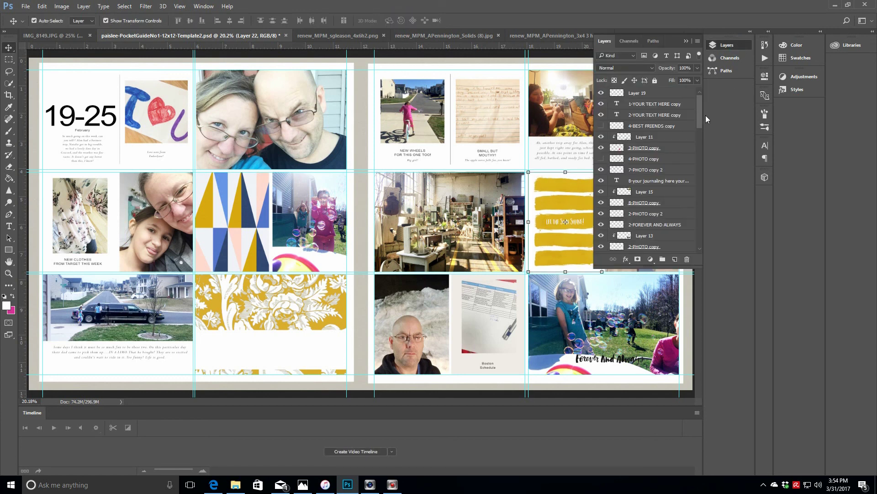
scroll(698, 133, "down", 5)
left_click(663, 139)
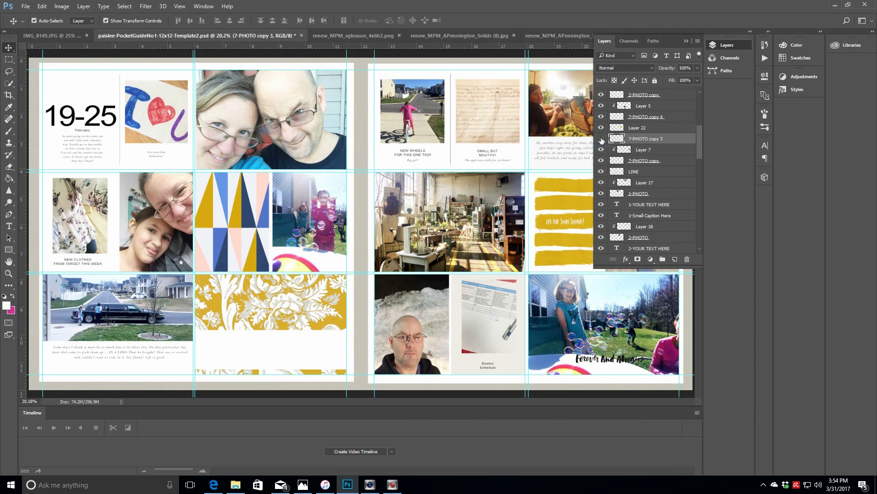
left_click(687, 40)
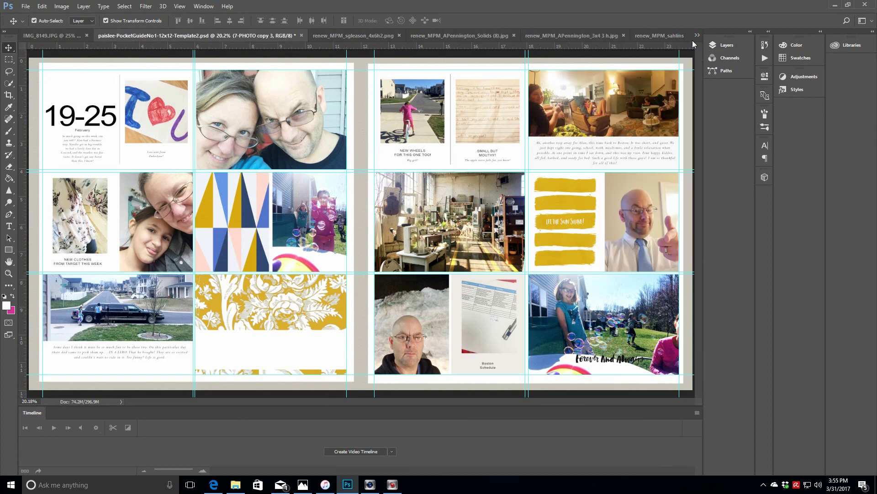
left_click(392, 488)
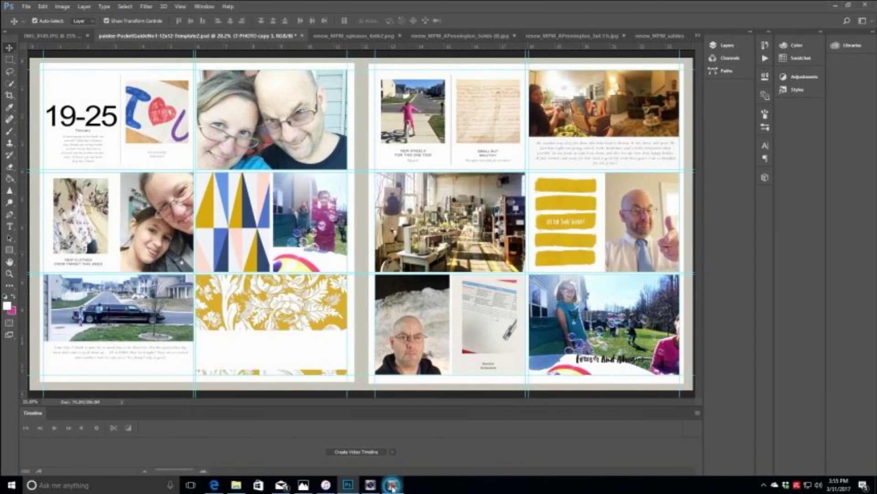